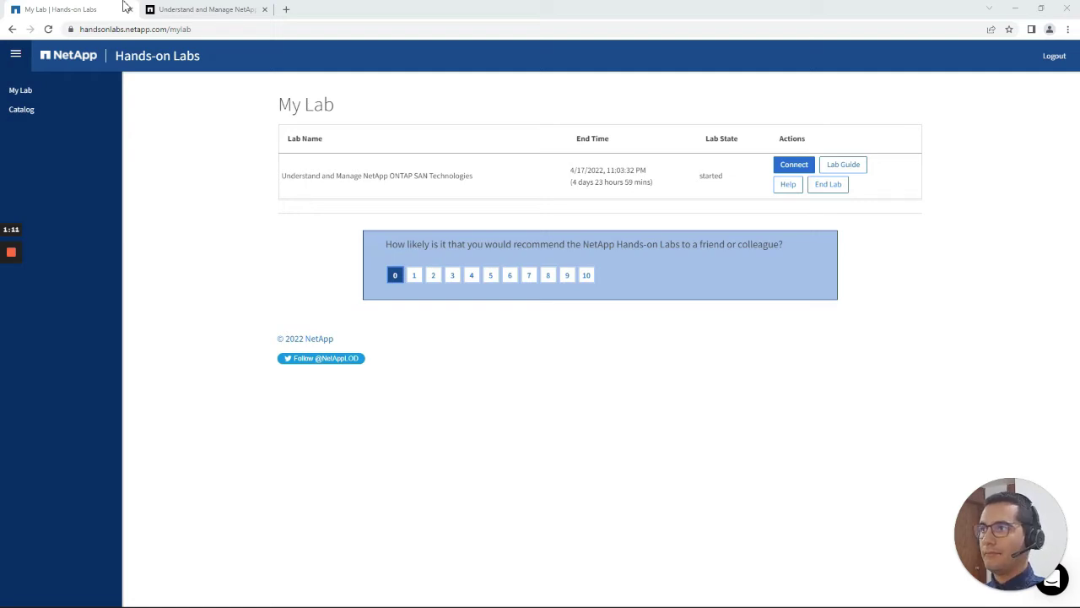
Switch to the lab's remote desktop and launch Chrome to load the System Manager sign-in page.
click(179, 7)
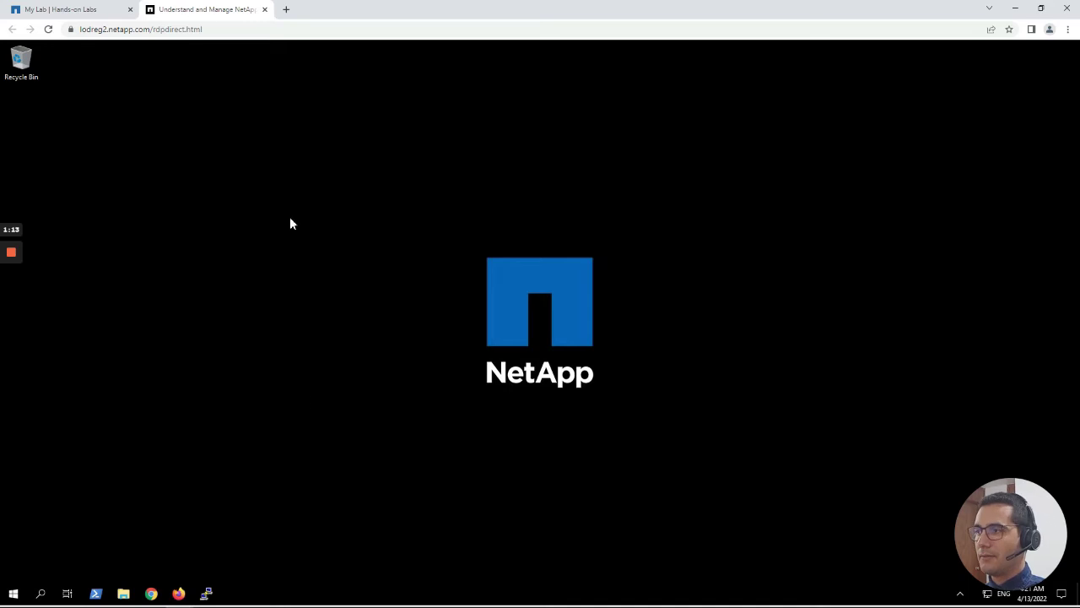
click(151, 595)
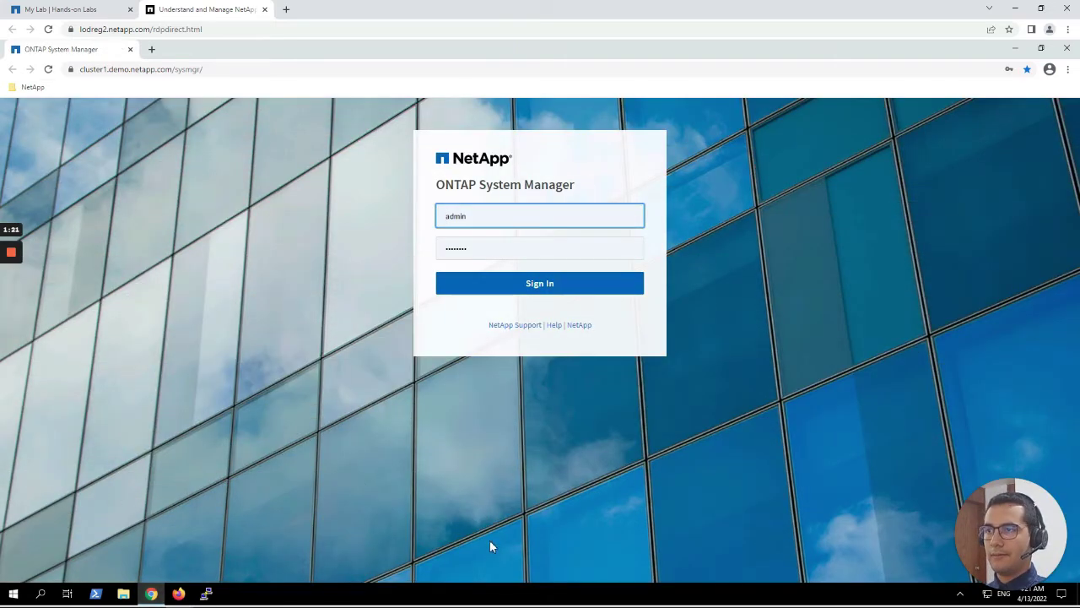
Sign in as admin and view the aggregates list under Aggregates & Disks.
click(603, 285)
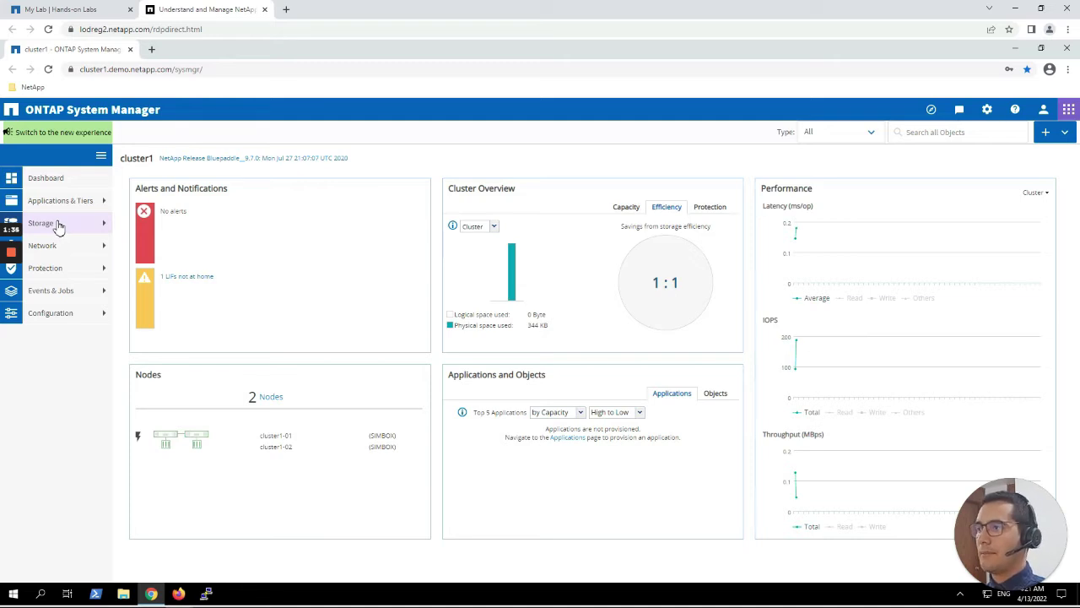
mouse_move(17, 264)
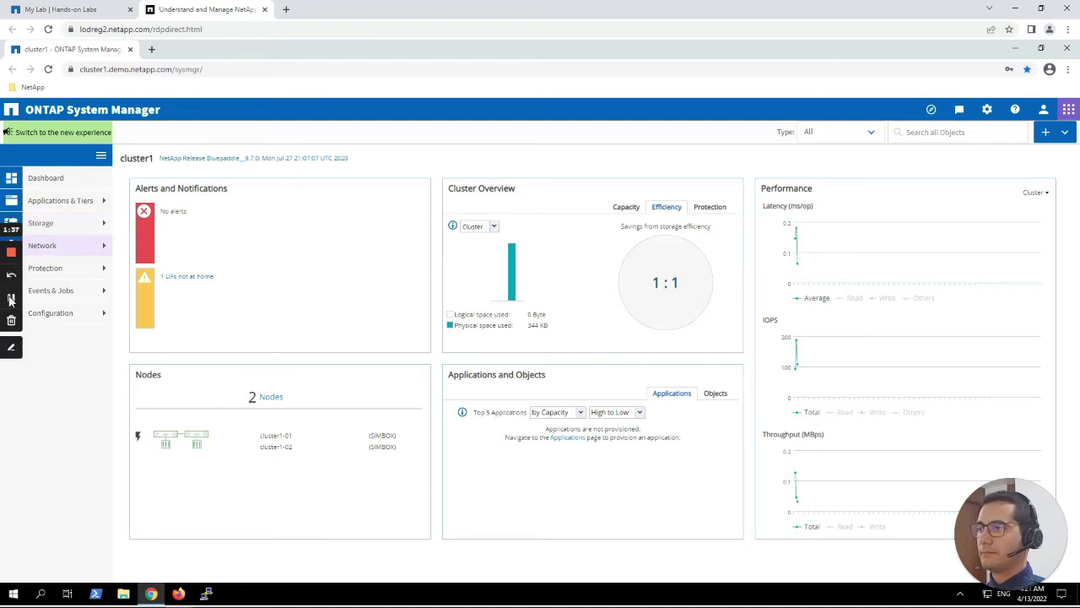
click(66, 225)
click(62, 279)
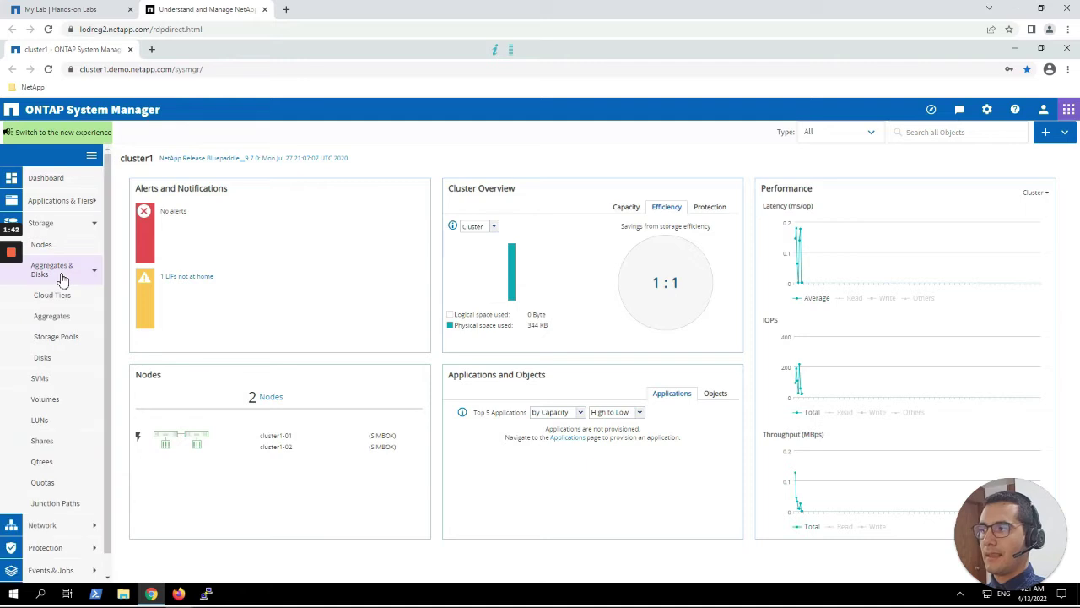
click(57, 320)
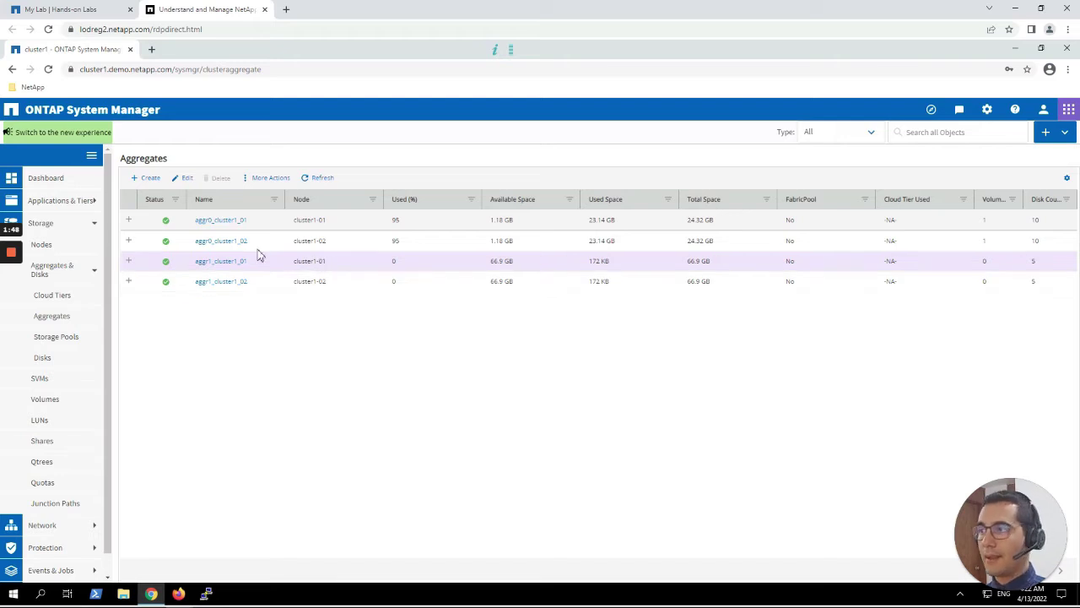
Check the Demo subnet's IP address range on the Subnets page.
click(55, 228)
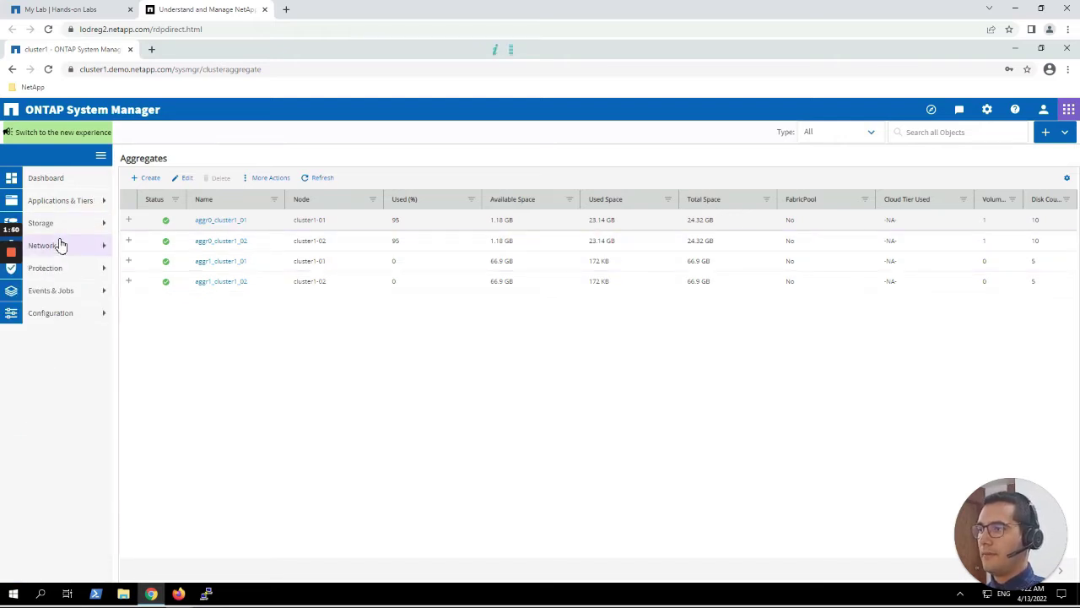
click(60, 245)
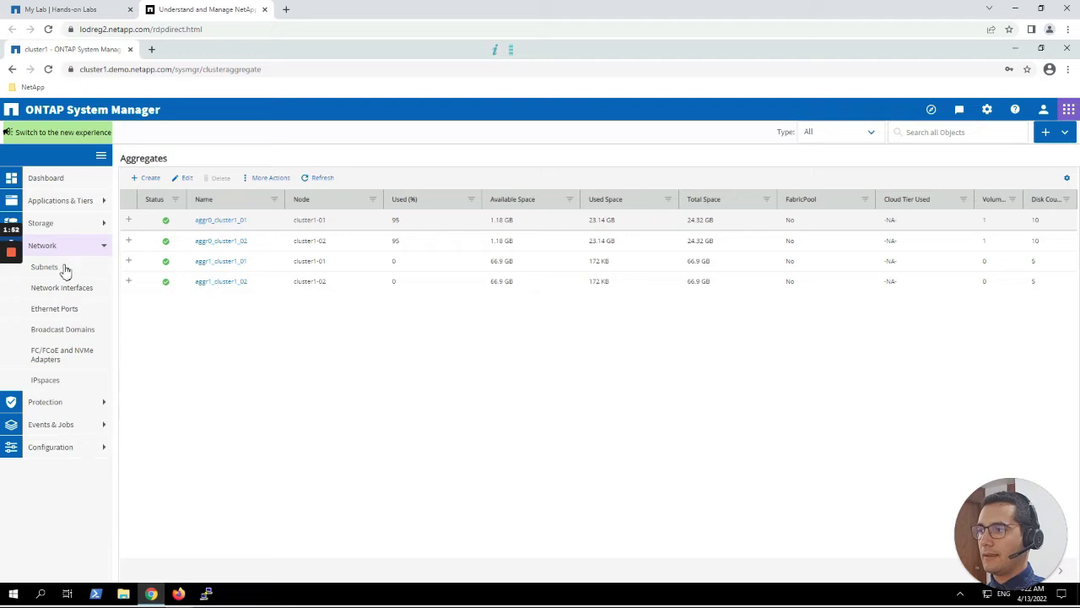
click(65, 275)
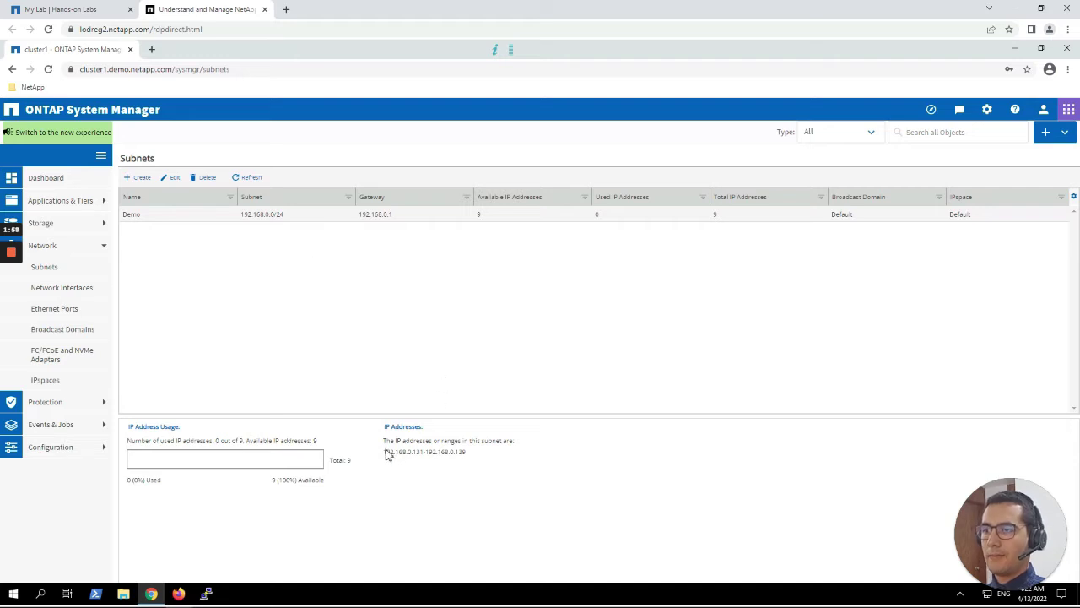
drag(384, 453, 470, 454)
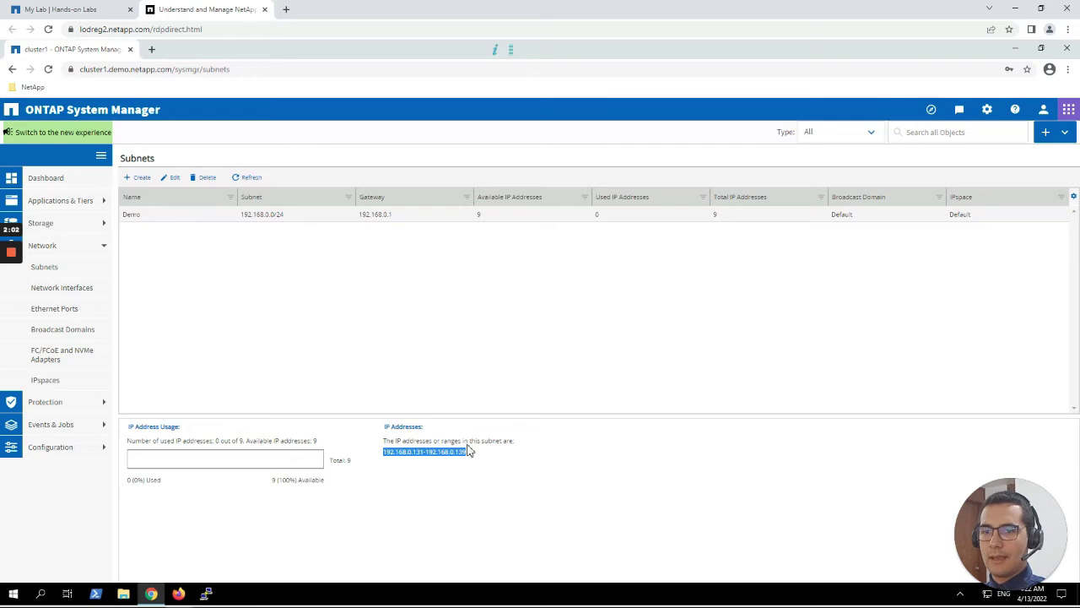
Go to the Storage SVMs page, which lists no storage VMs yet.
click(89, 253)
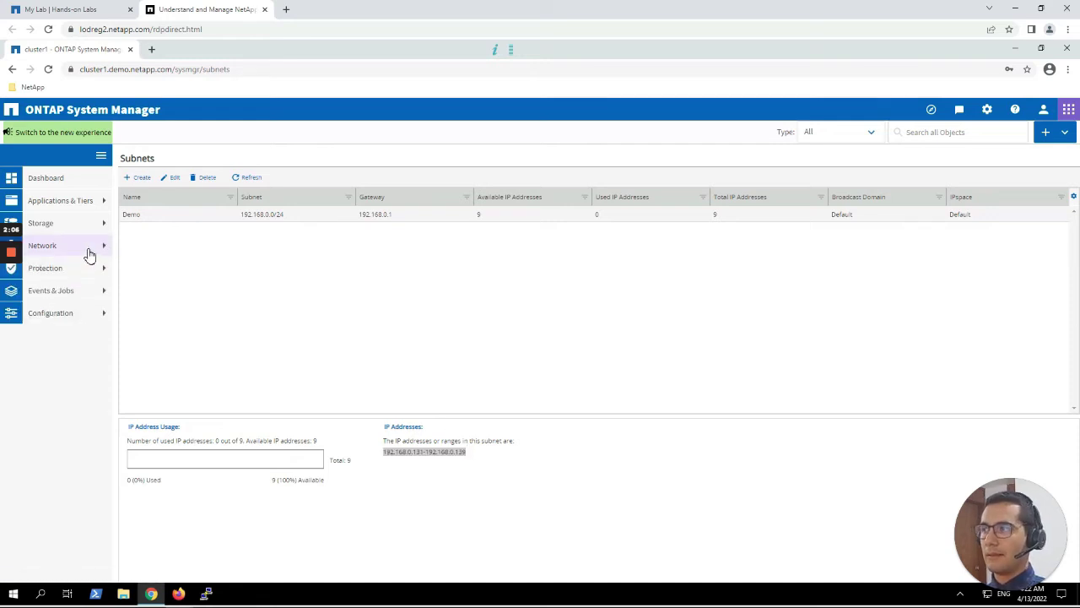
click(41, 223)
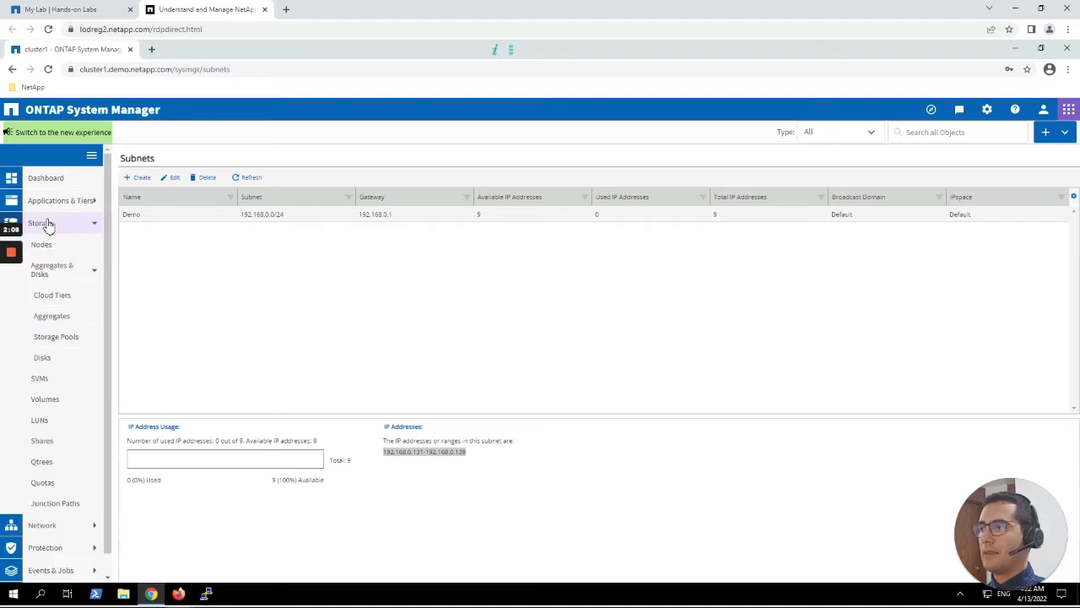
click(59, 380)
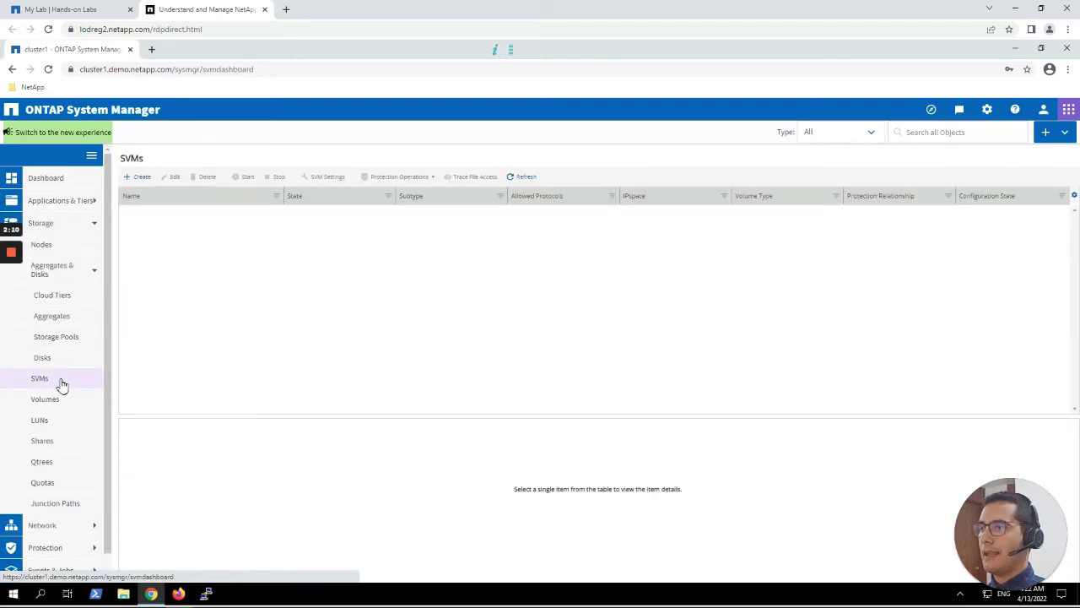
Start a new SVM named svmluns with iSCSI on root aggregate aggr1_cluster1_01.
click(142, 177)
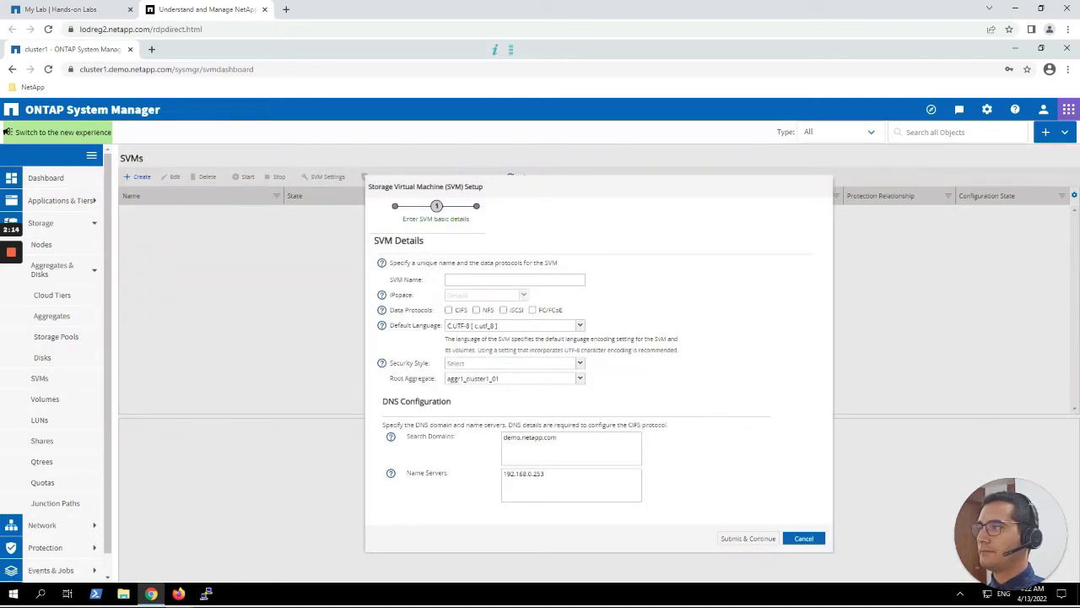
click(452, 281)
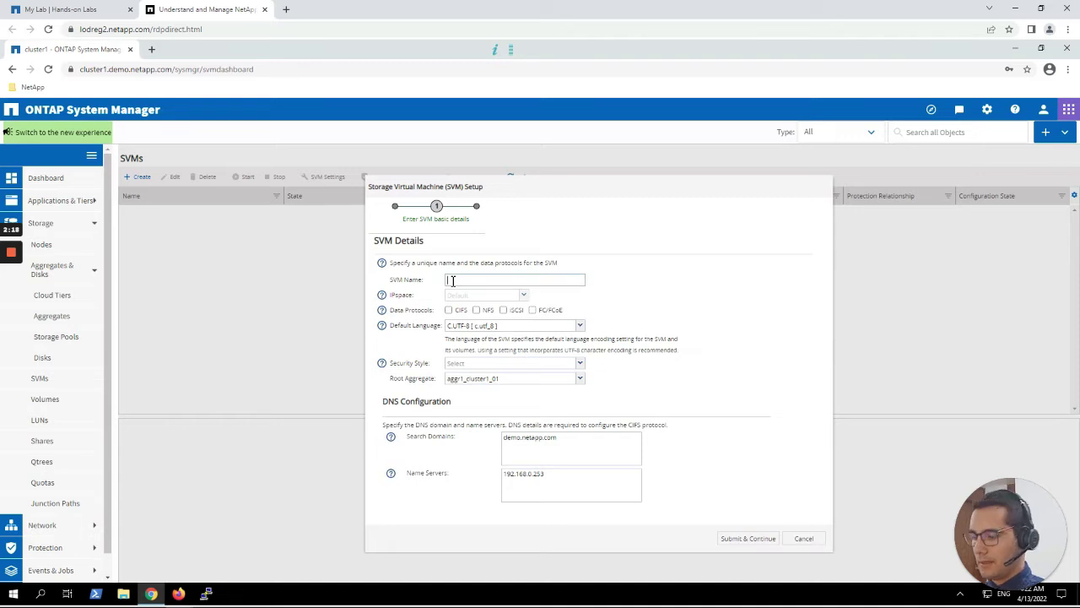
text(svm)
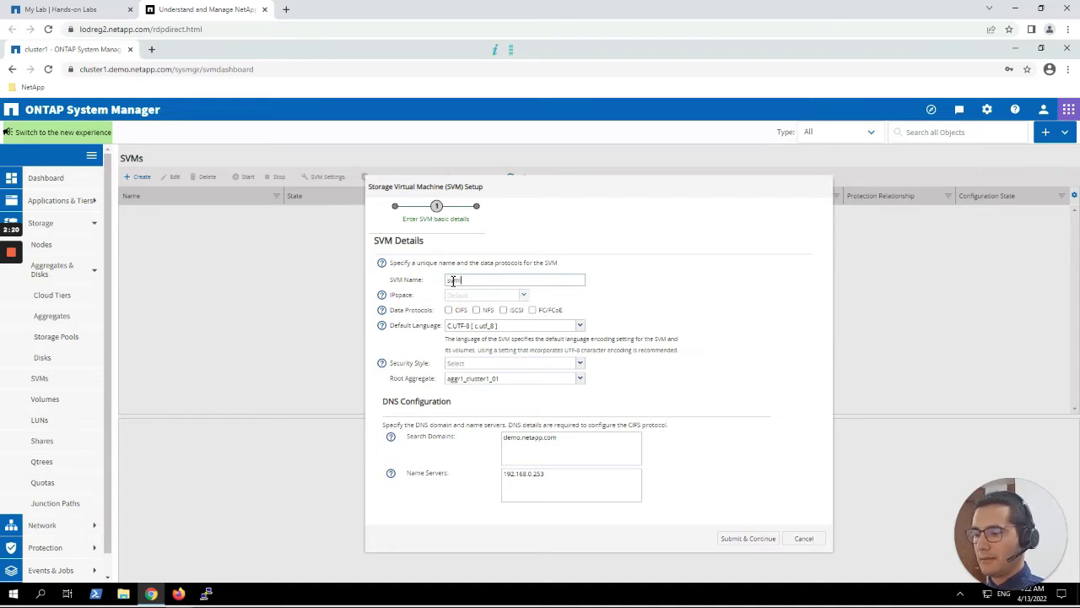
text(_luns)
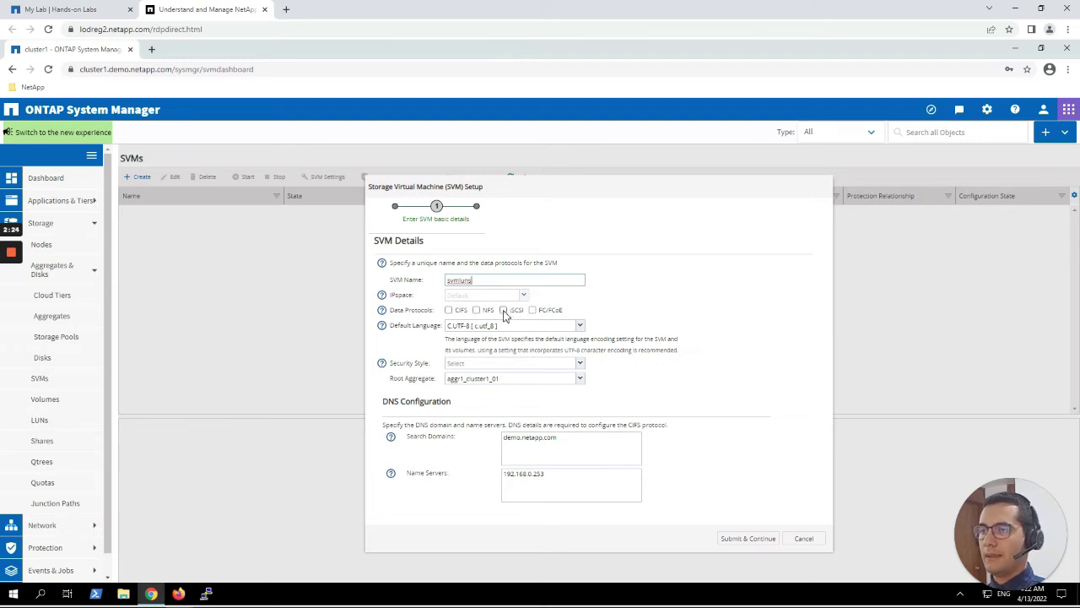
click(504, 310)
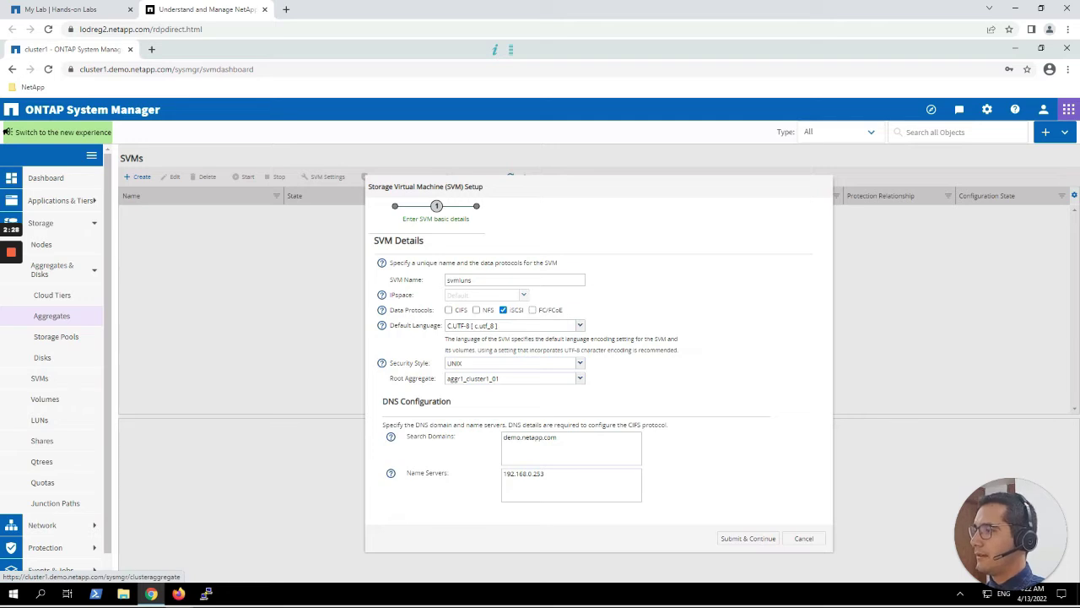
click(497, 379)
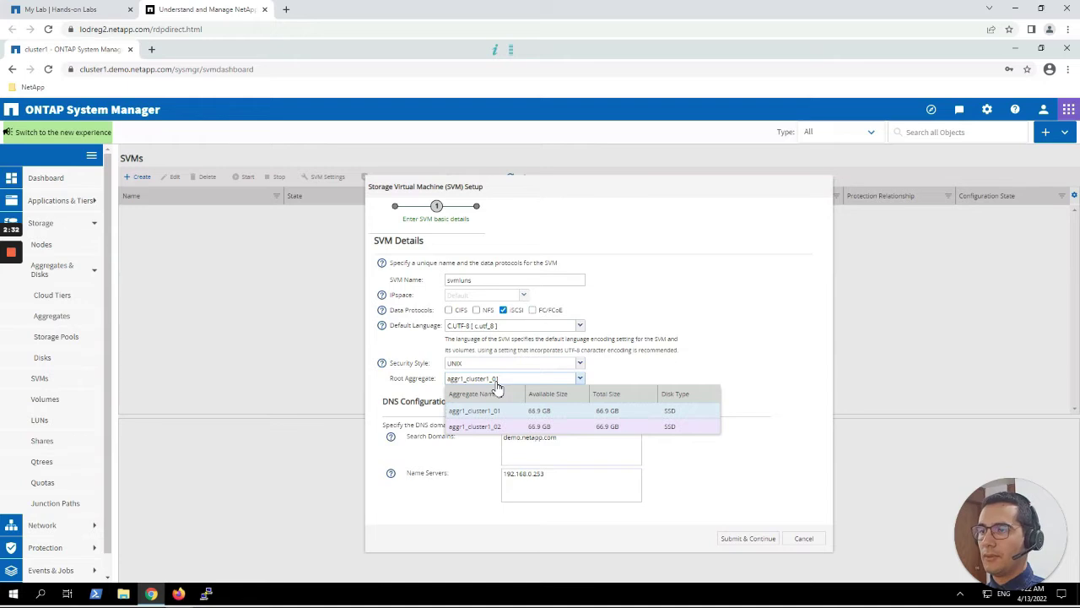
click(497, 411)
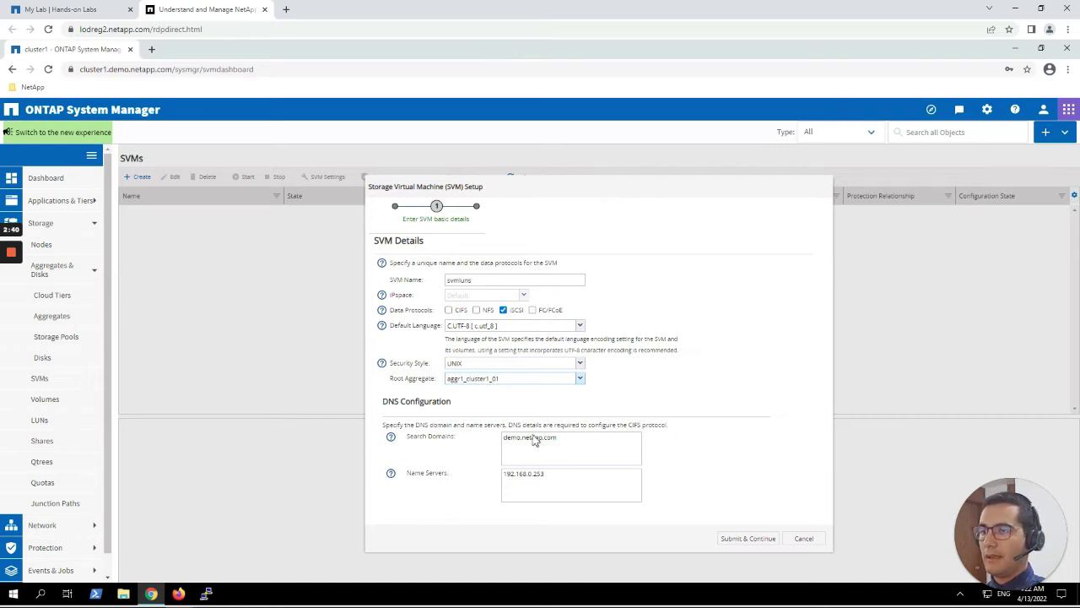
Review the demo.netapp.com search domain and 192.168.0.253 name server, then create the SVM.
drag(577, 439, 495, 438)
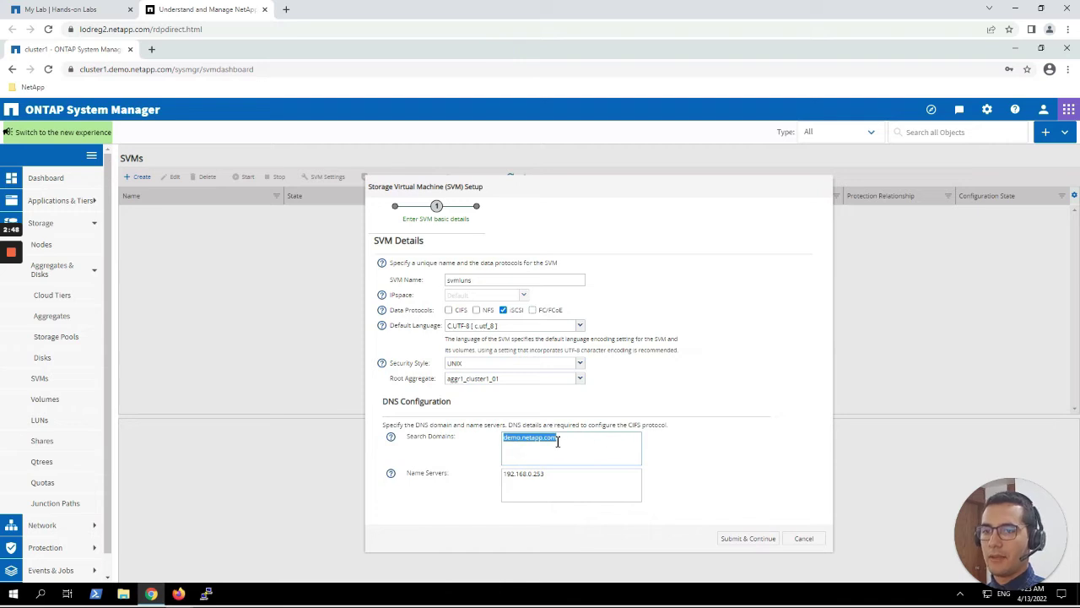
drag(560, 475, 461, 467)
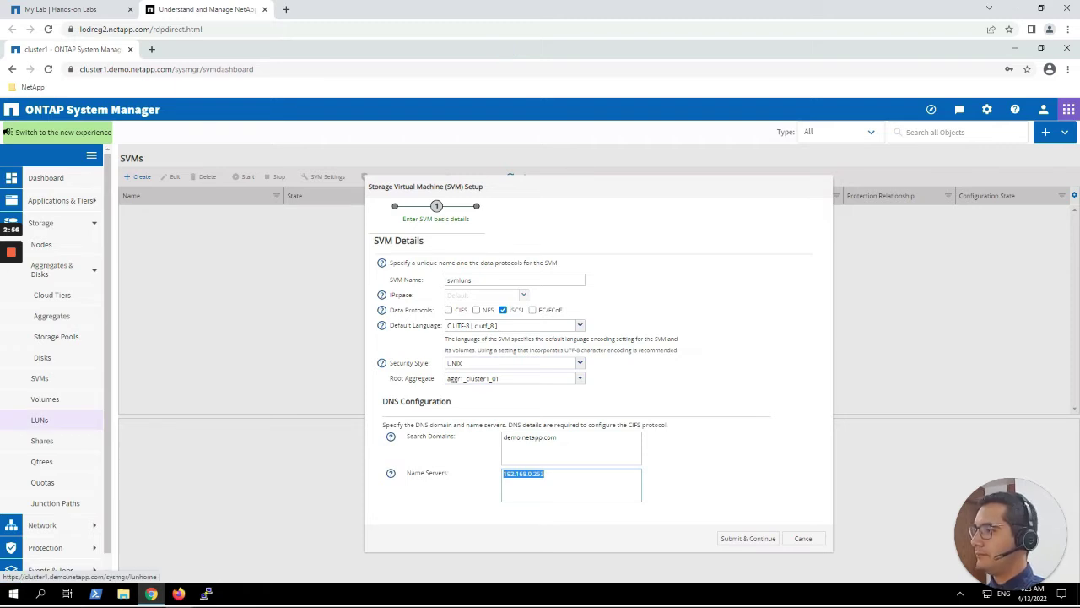
click(744, 539)
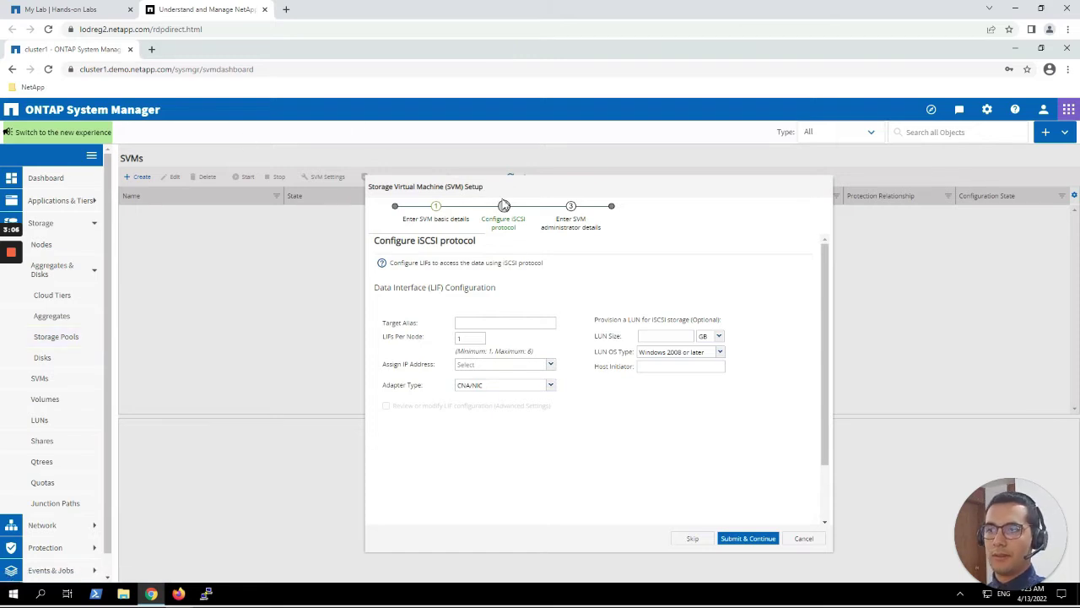
Use 2 LIFs per node, with addresses auto-assigned from the Demo subnet.
double_click(470, 338)
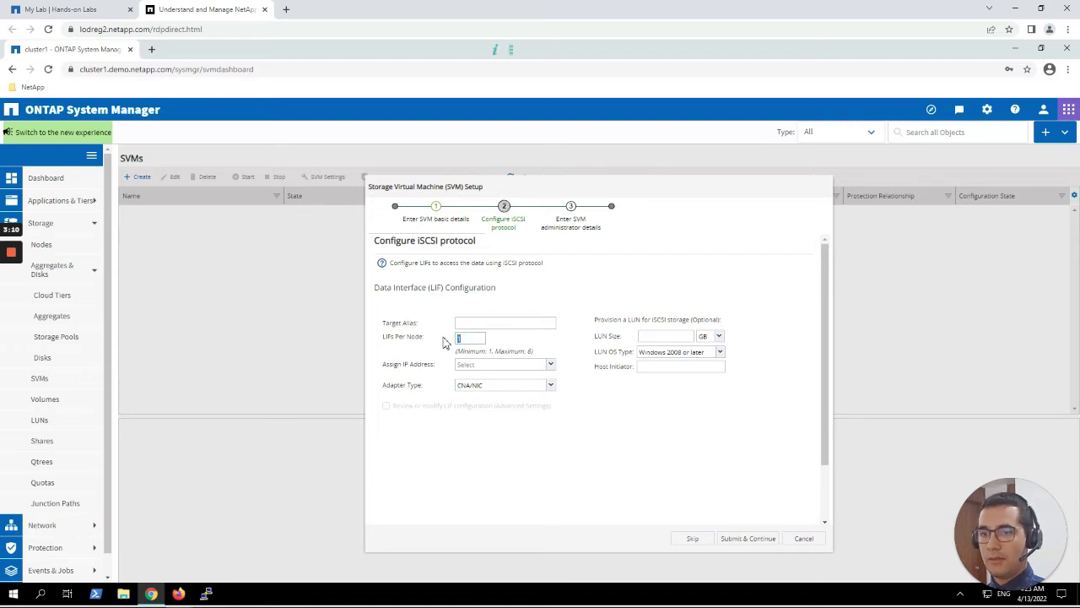
click(488, 363)
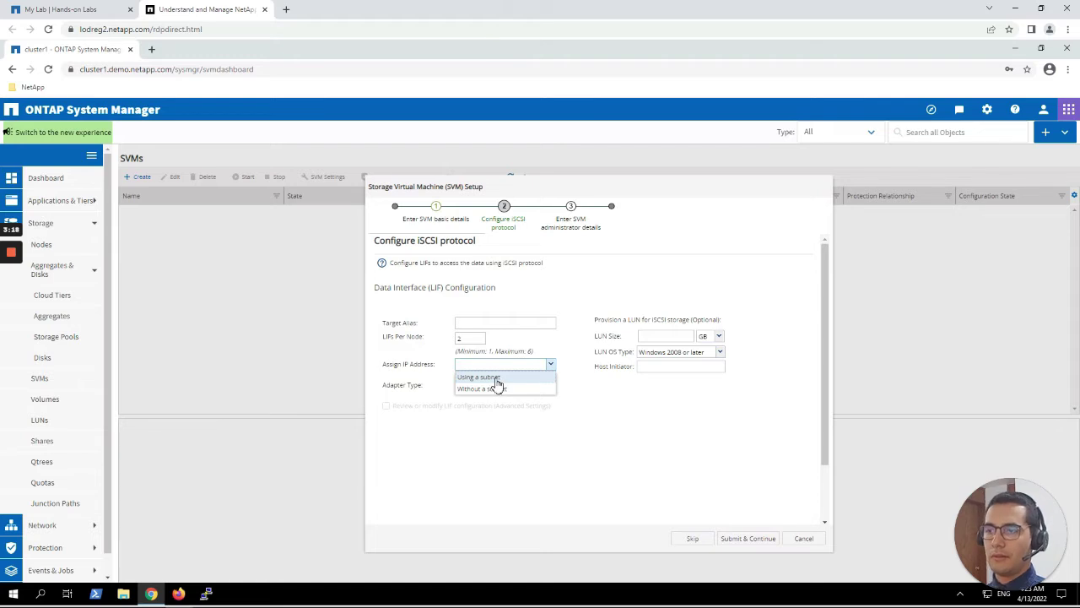
click(478, 378)
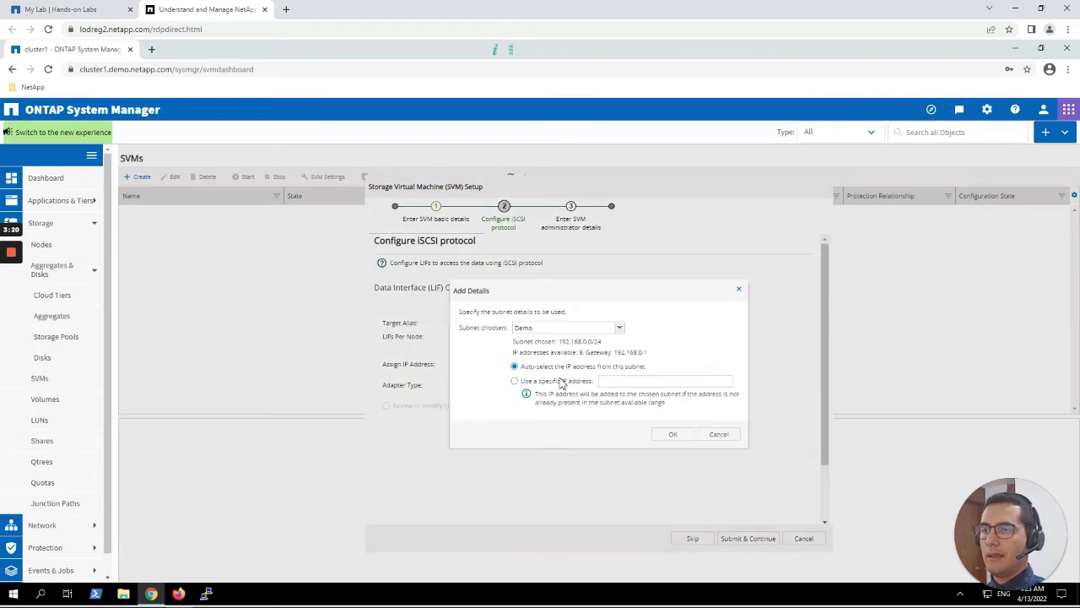
drag(529, 369, 607, 376)
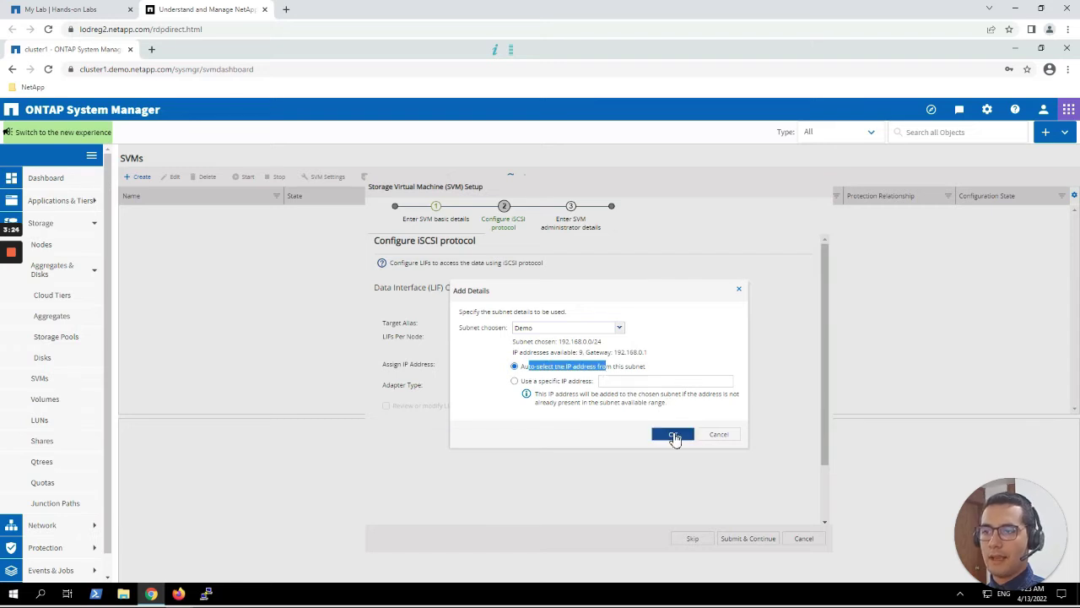
click(606, 330)
click(606, 331)
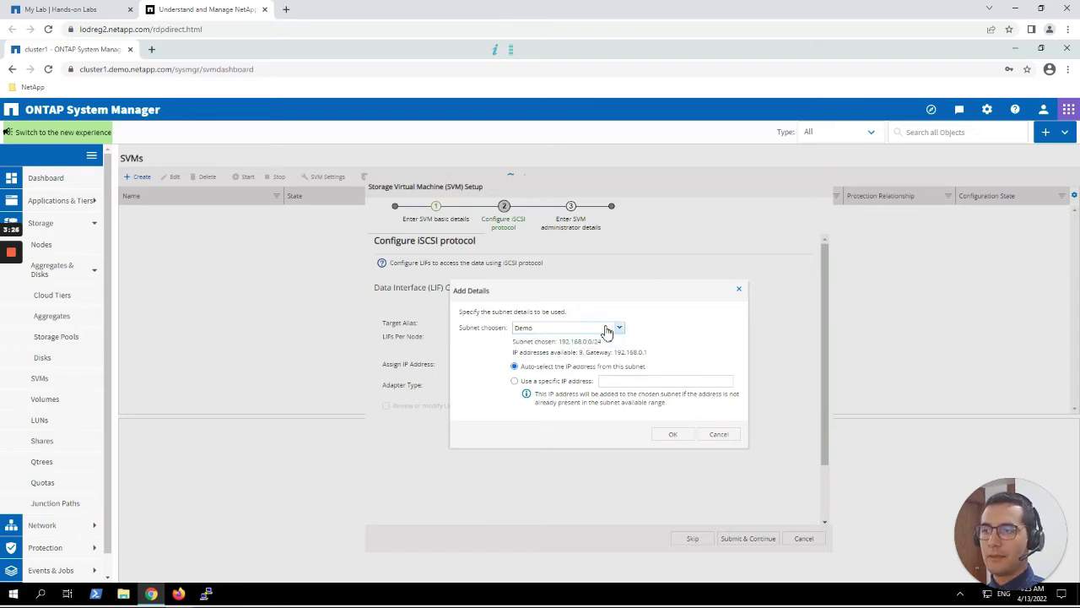
click(675, 435)
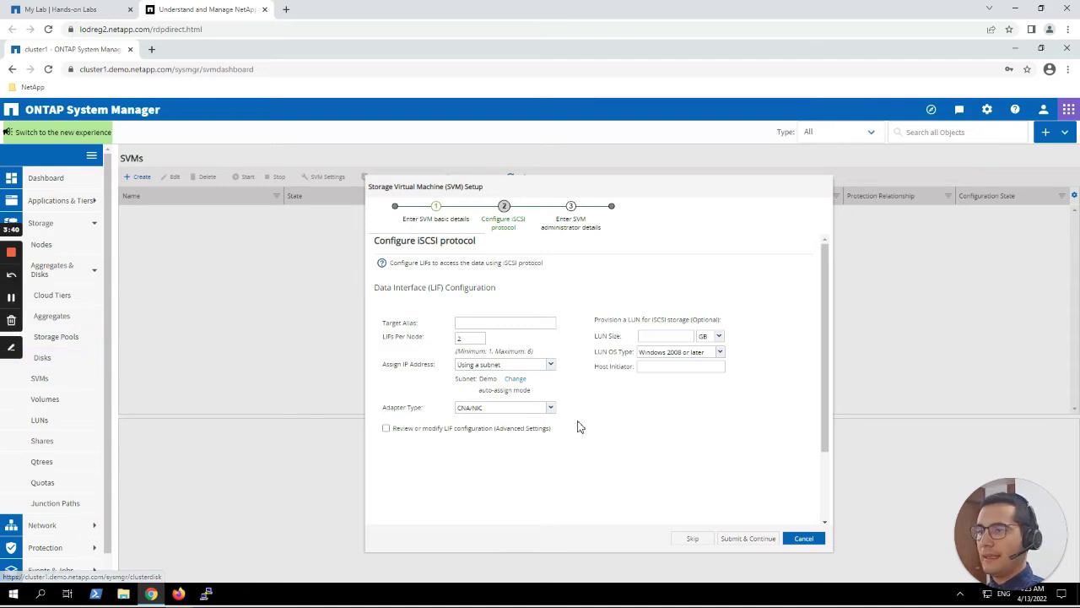
Set the iSCSI adapter type to NIC and show the advanced LIF configuration settings.
click(544, 409)
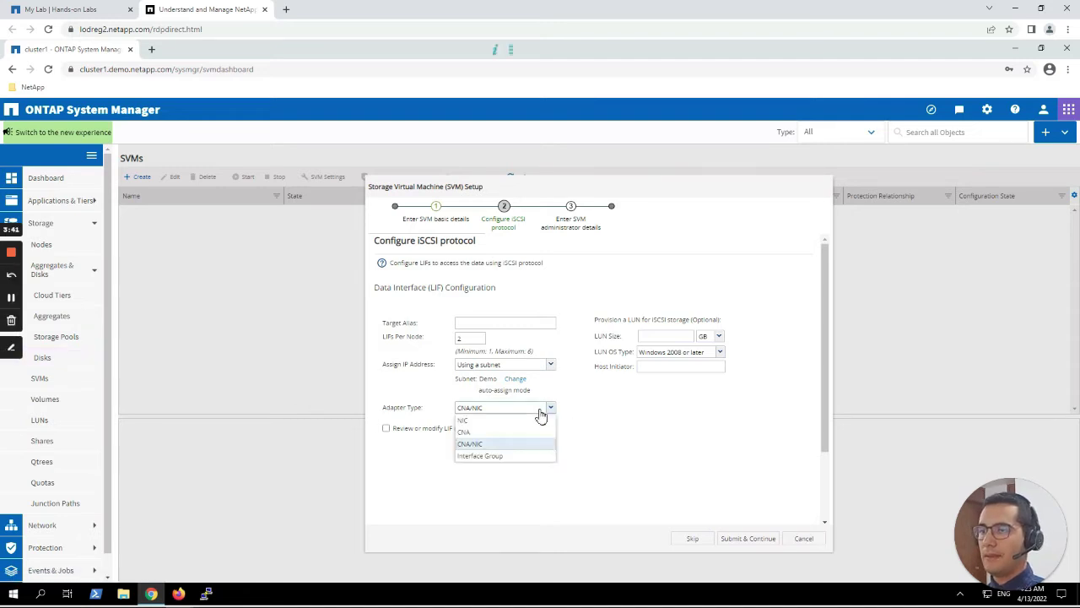
click(488, 420)
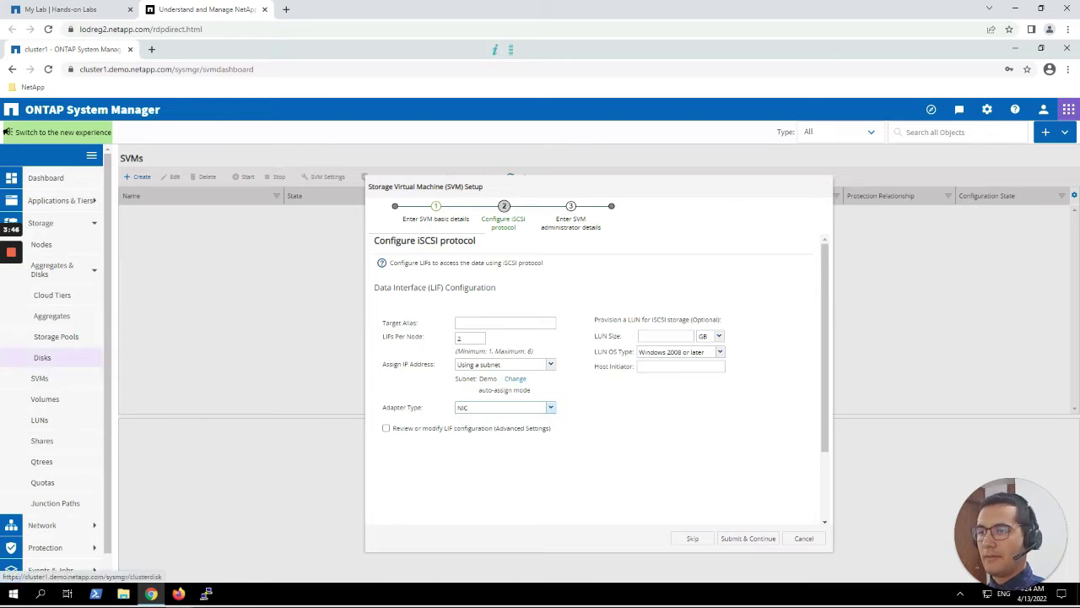
click(387, 430)
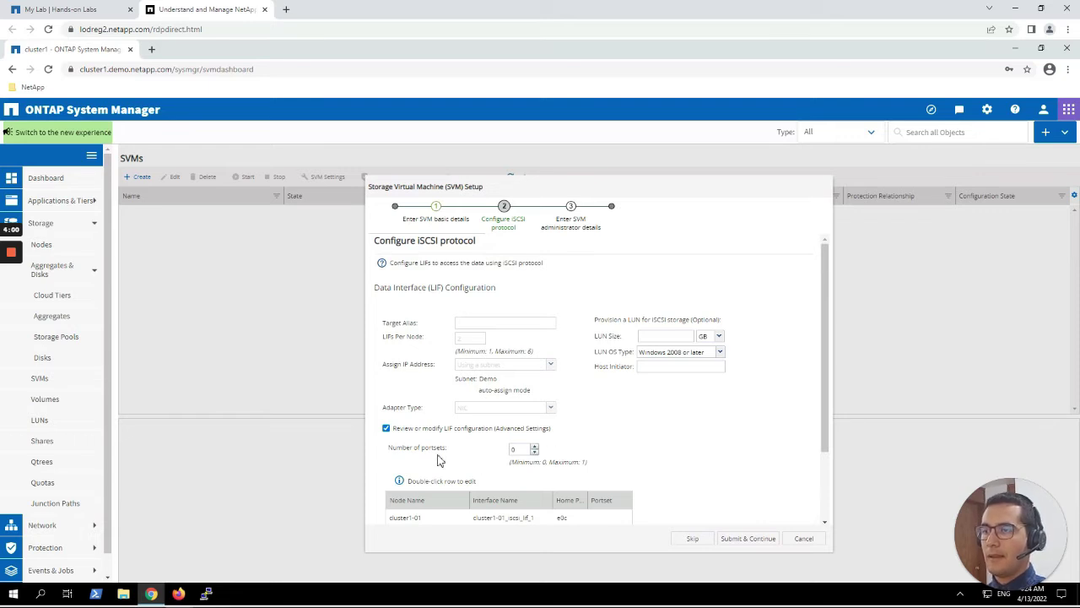
drag(387, 450, 447, 453)
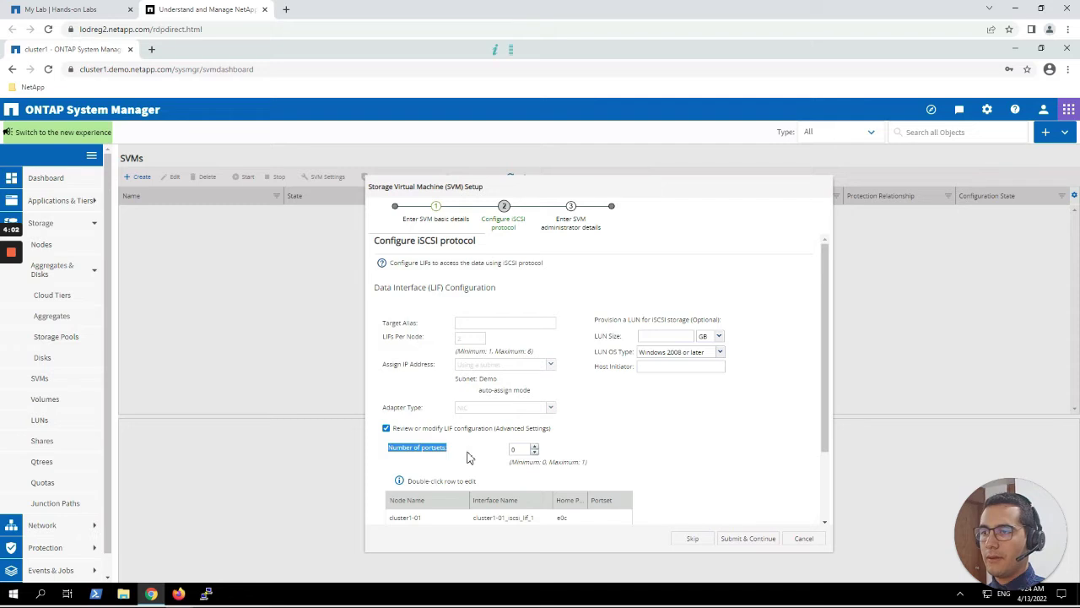
click(472, 457)
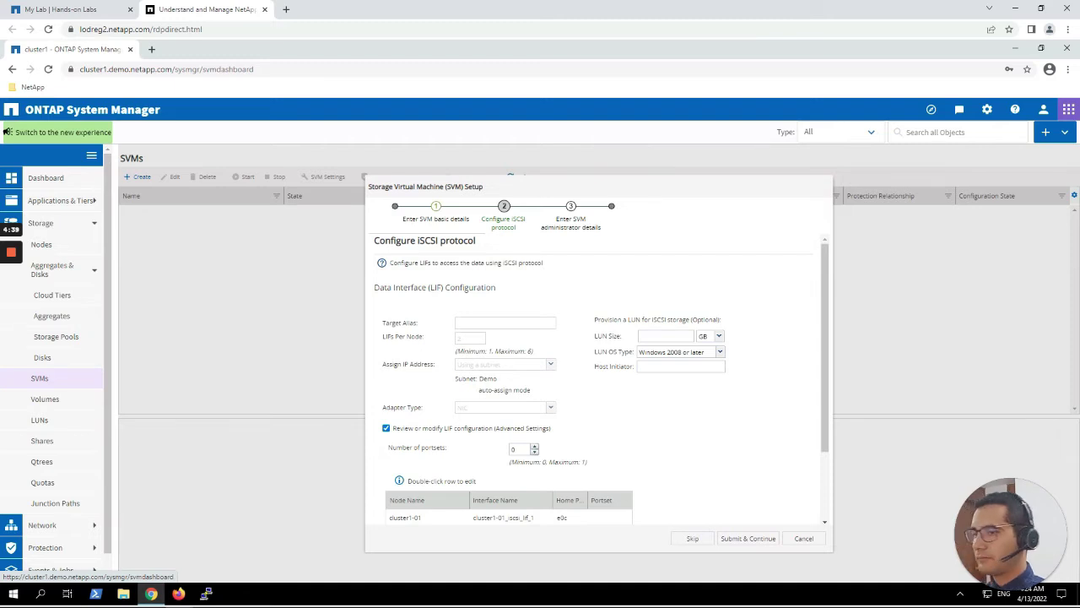
Review the four iSCSI LIFs in the table and submit the iSCSI configuration.
scroll(766, 394, down, 2)
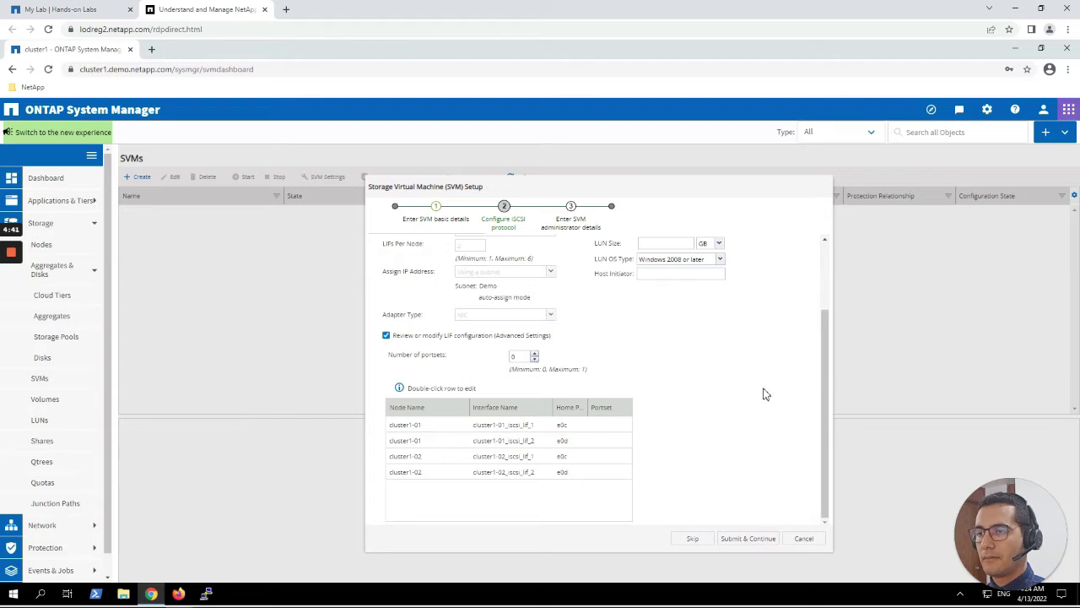
click(489, 440)
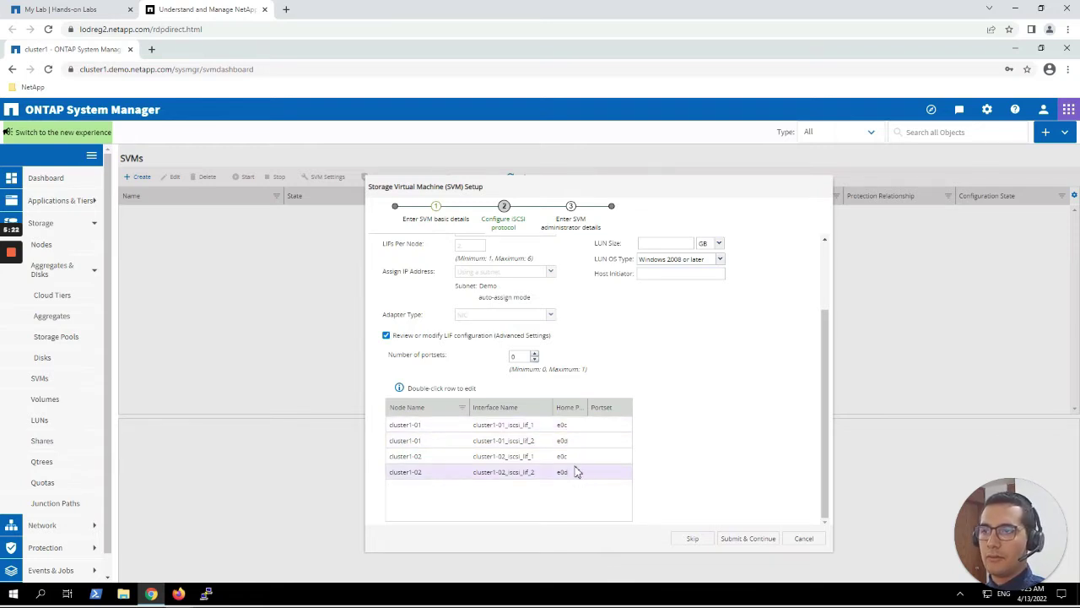
scroll(655, 447, up, 3)
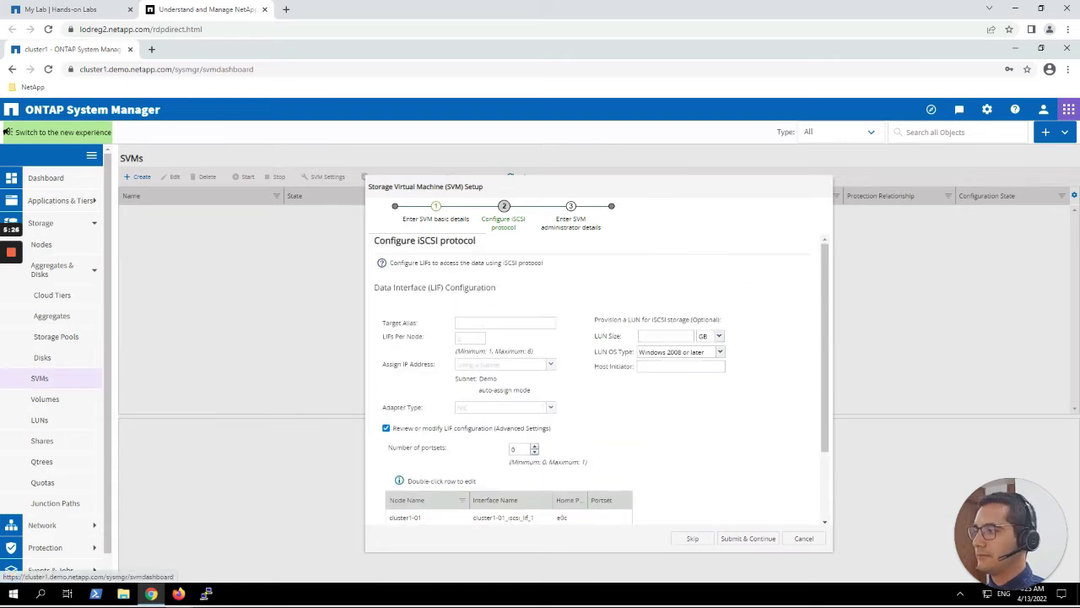
click(759, 541)
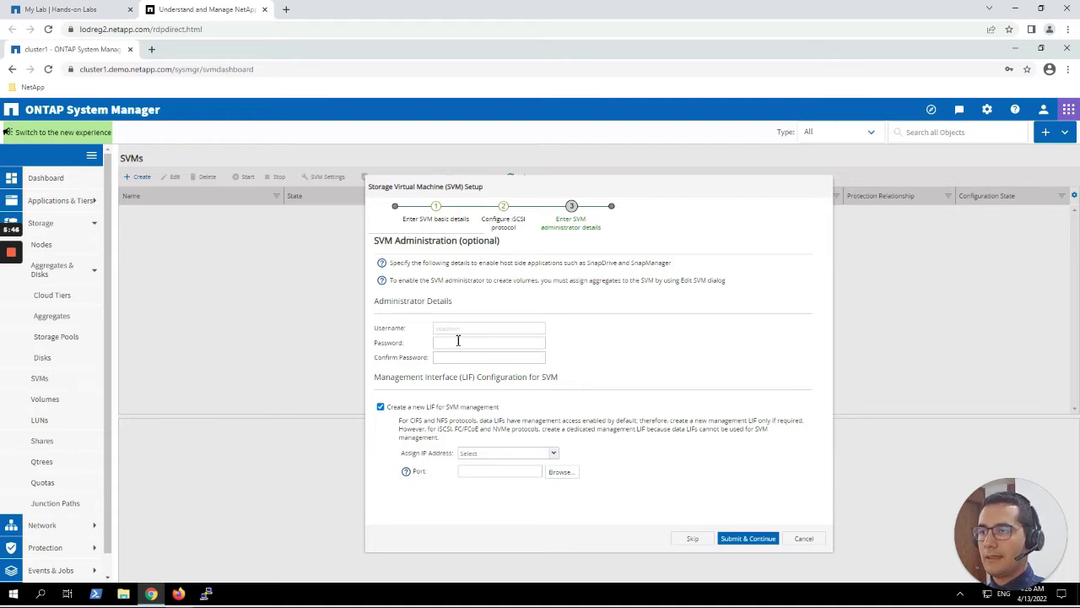
Enter the SVM administrator password and move to the Confirm Password field.
click(461, 341)
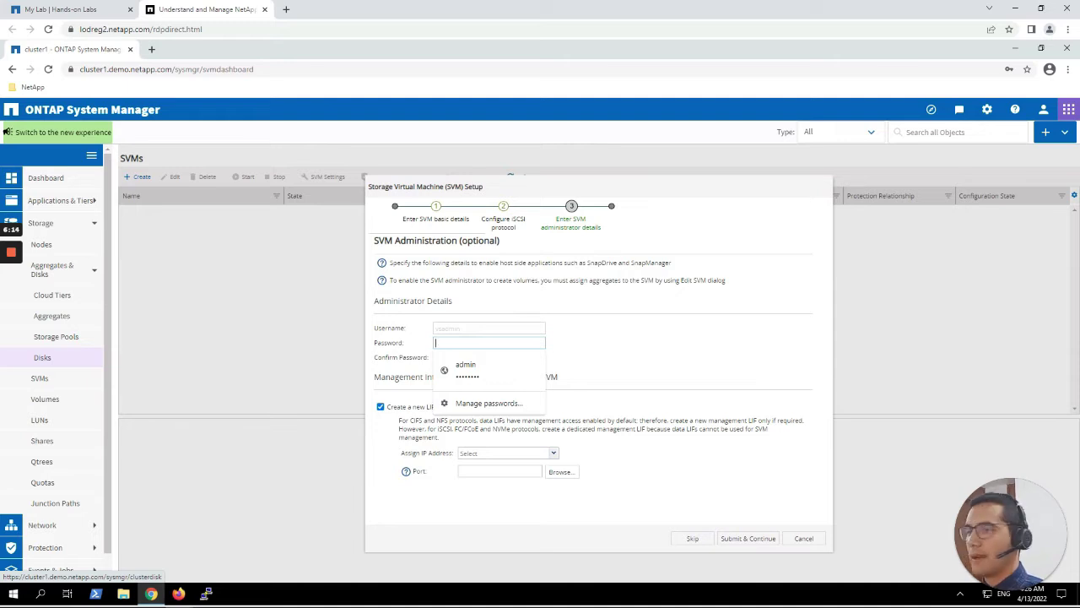
text(Neta)
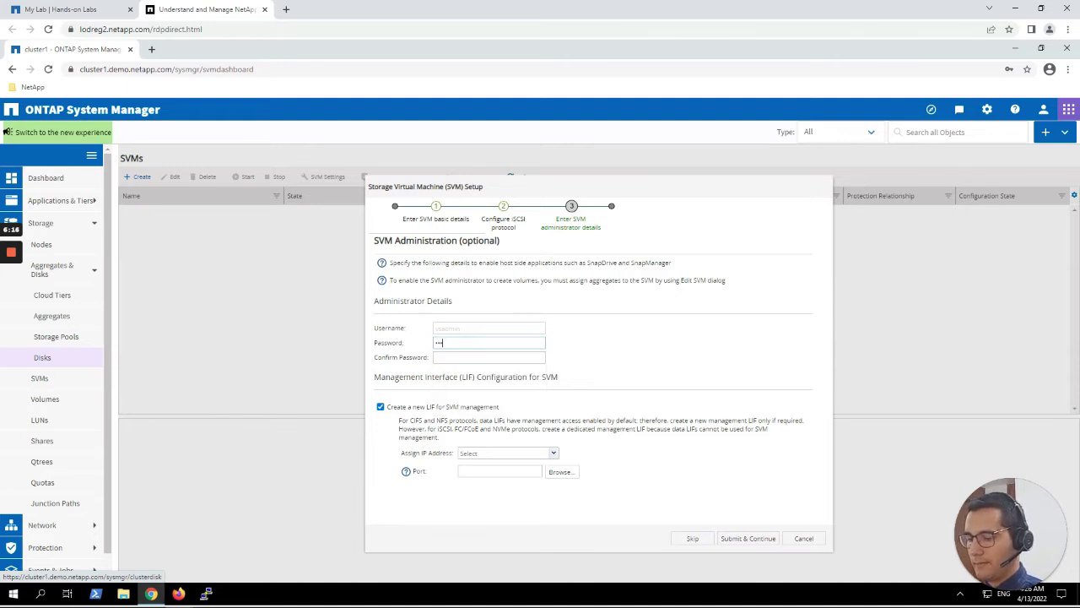
text(pp1!)
key(Tab)
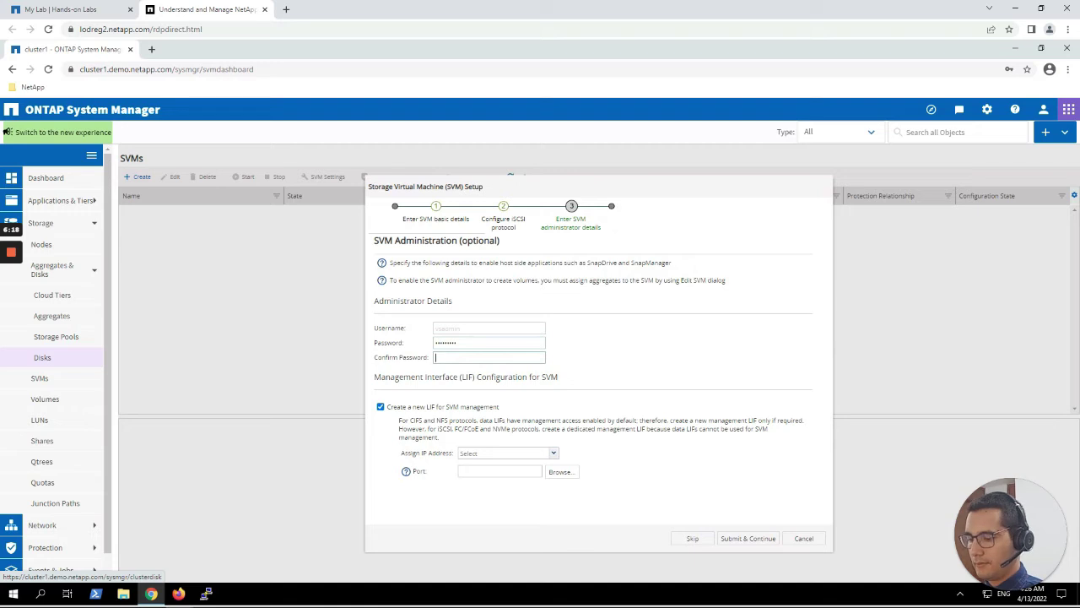
text(Netapp1!)
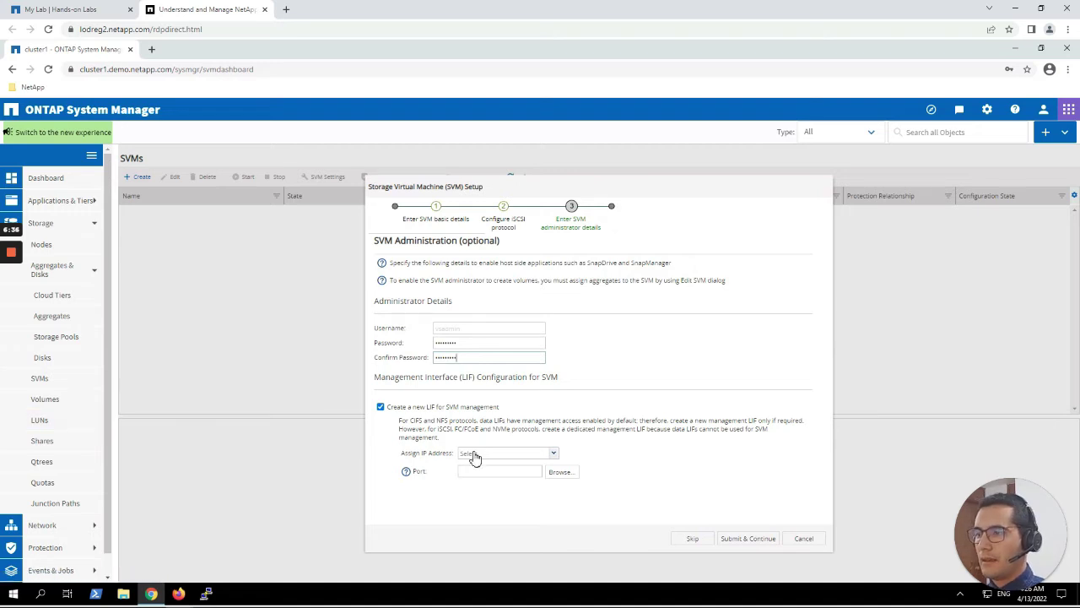
Assign the management interface IP automatically from the Demo subnet.
drag(417, 378, 479, 391)
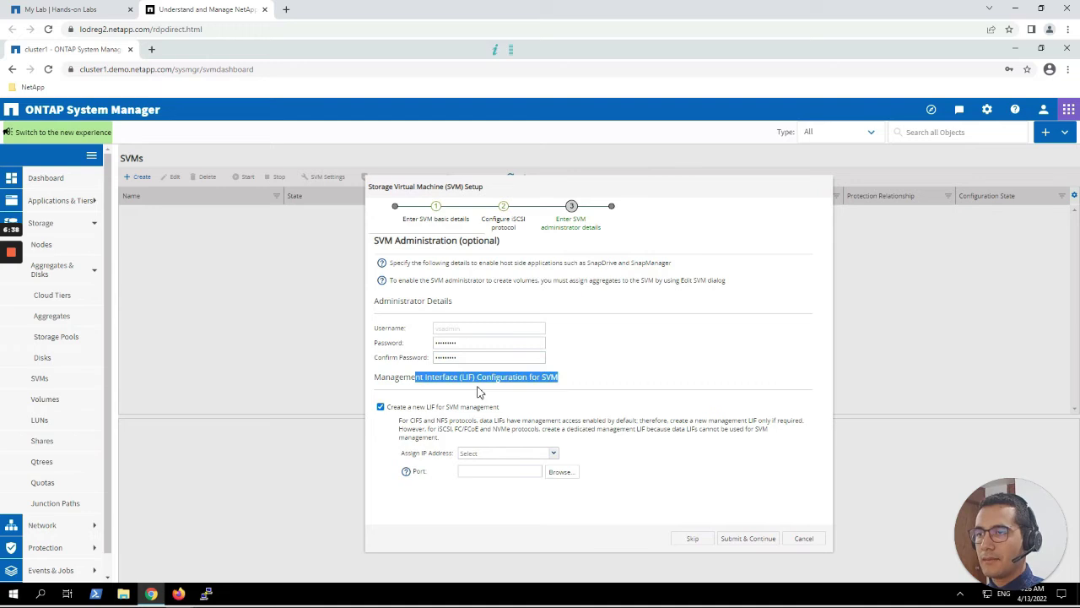
click(554, 456)
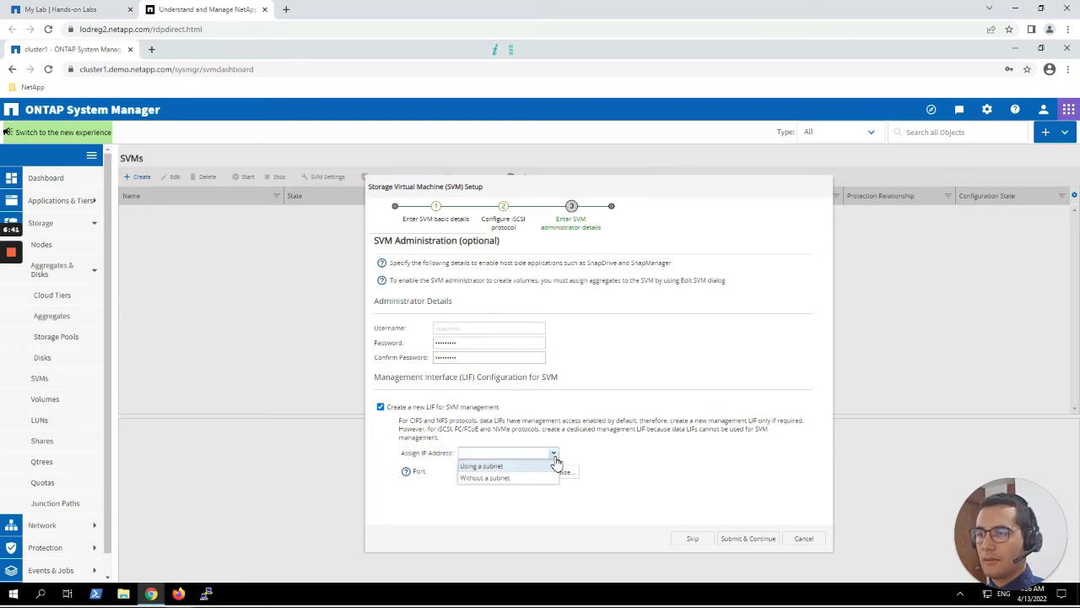
click(495, 469)
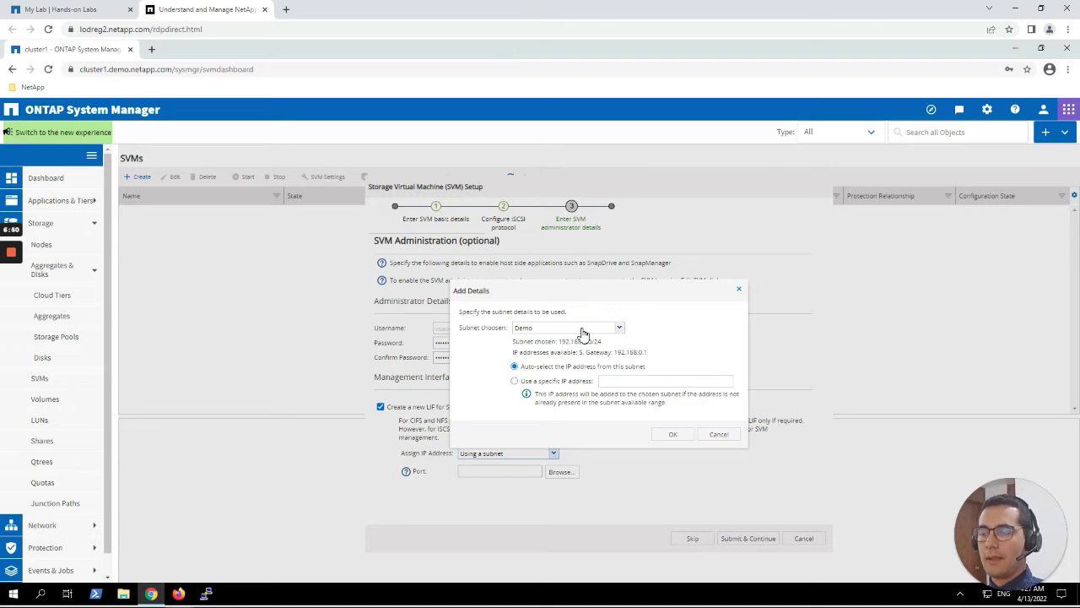
click(666, 435)
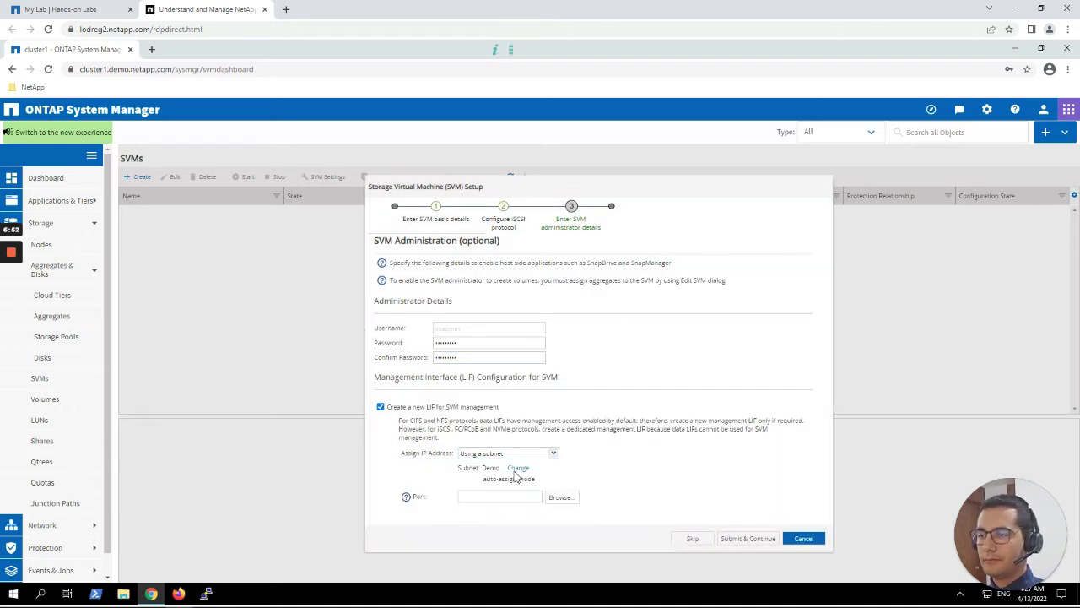
Put the management interface on port cluster1-01:e0c and submit the SVM setup.
click(561, 497)
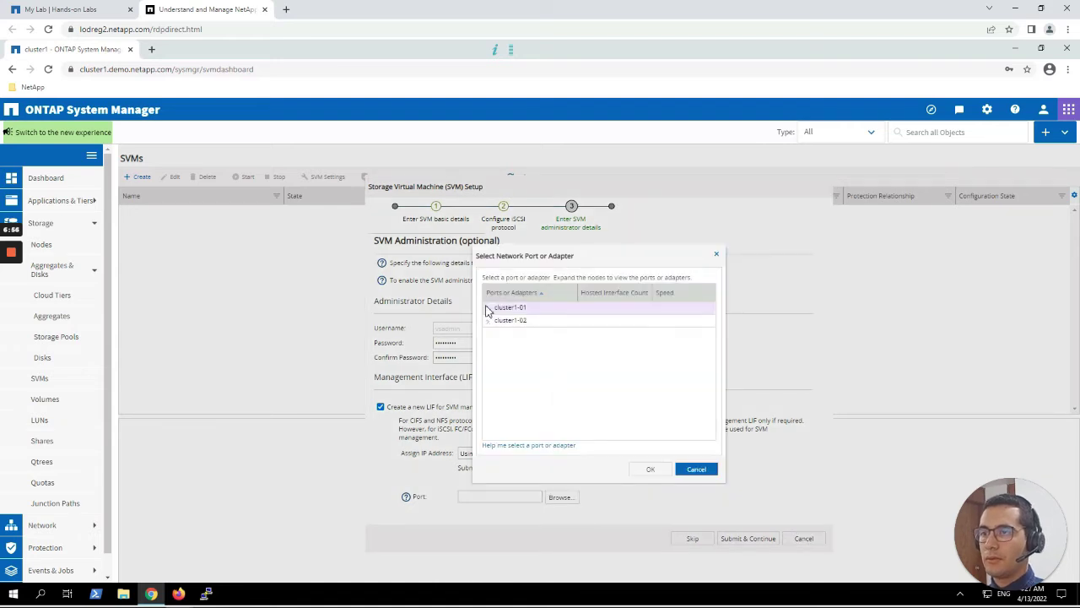
click(488, 308)
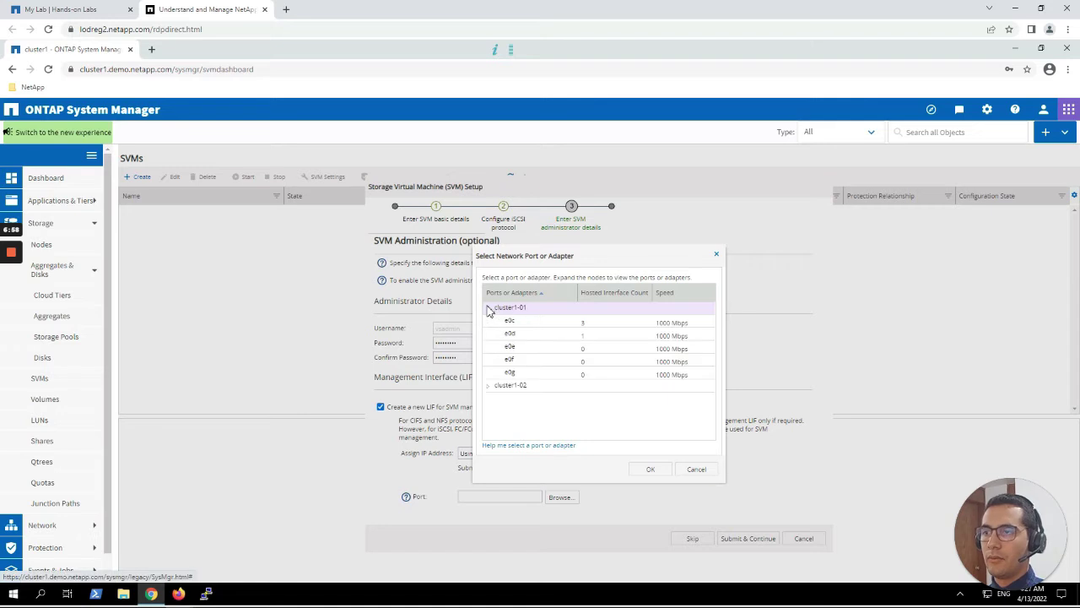
click(553, 327)
click(650, 469)
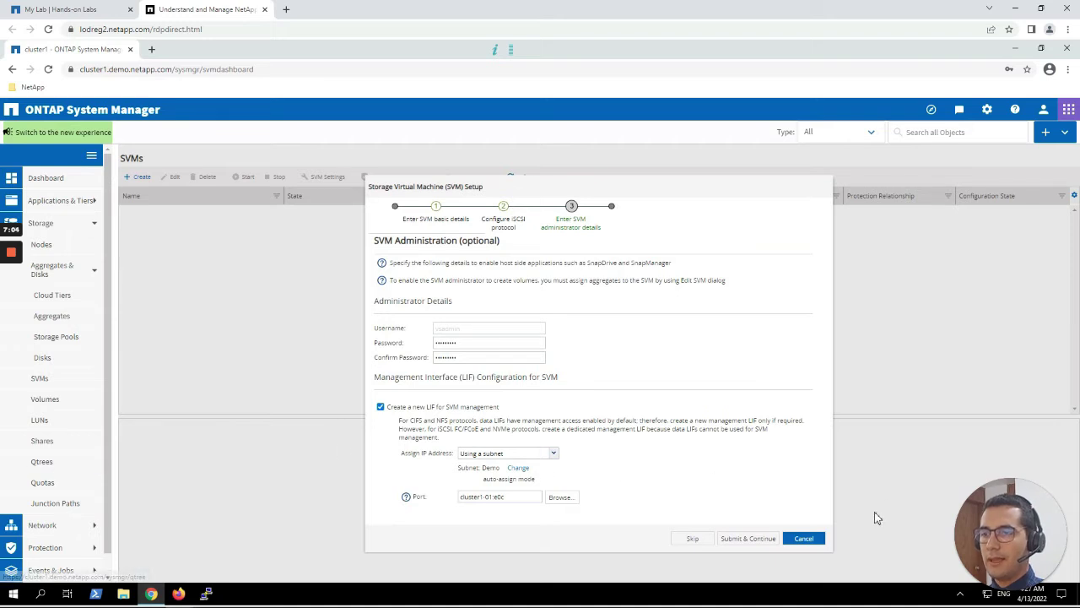
click(735, 538)
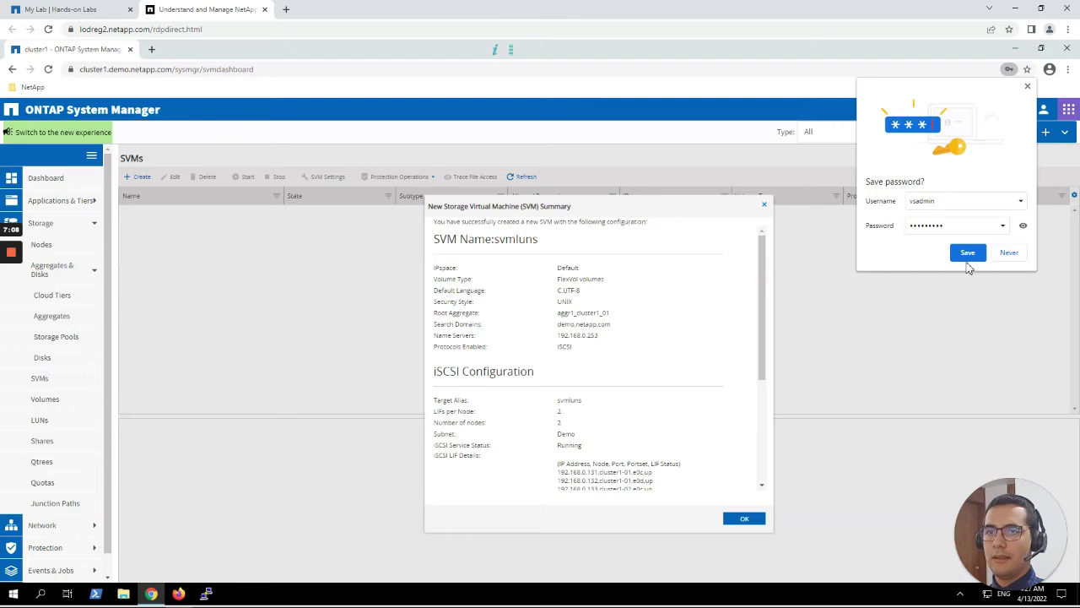
Dismiss the browser's password prompt and review SVM svmluns' settings: IPspace Default, UNIX security style.
click(1010, 253)
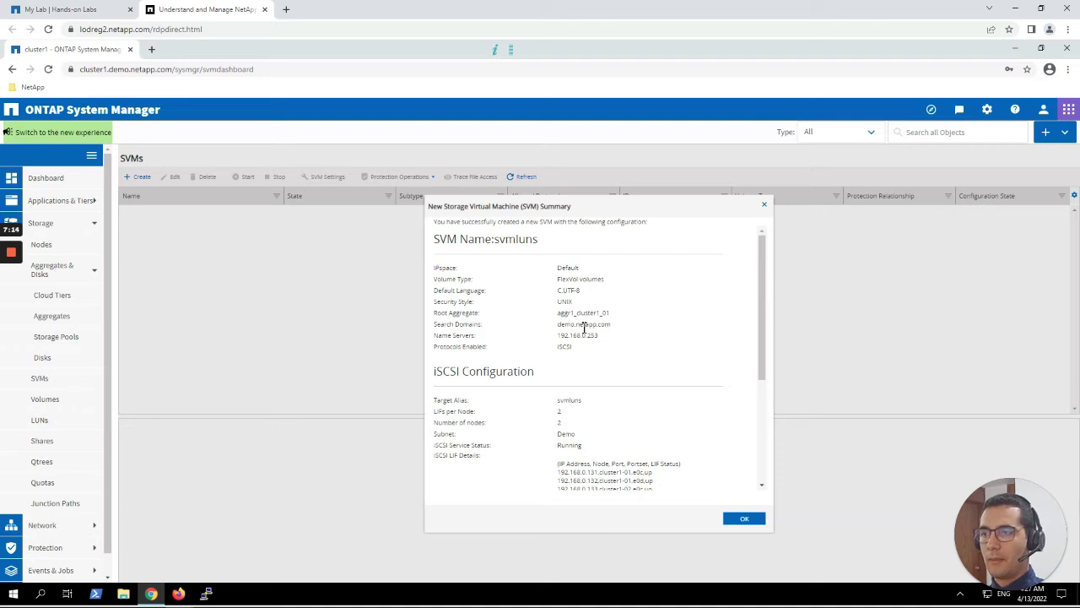
double_click(563, 268)
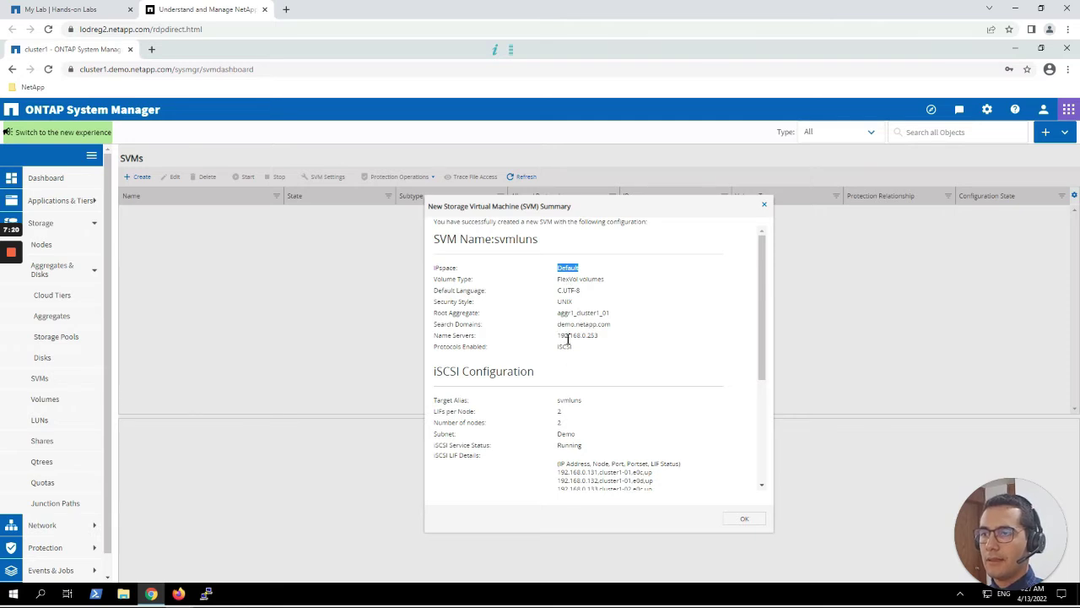
drag(588, 349, 553, 274)
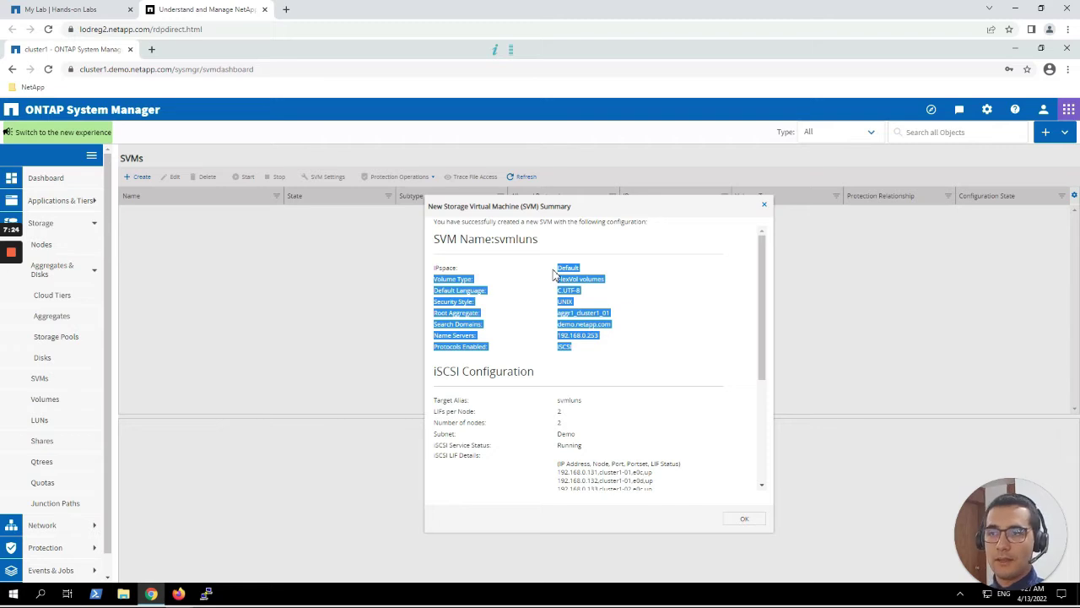
click(589, 315)
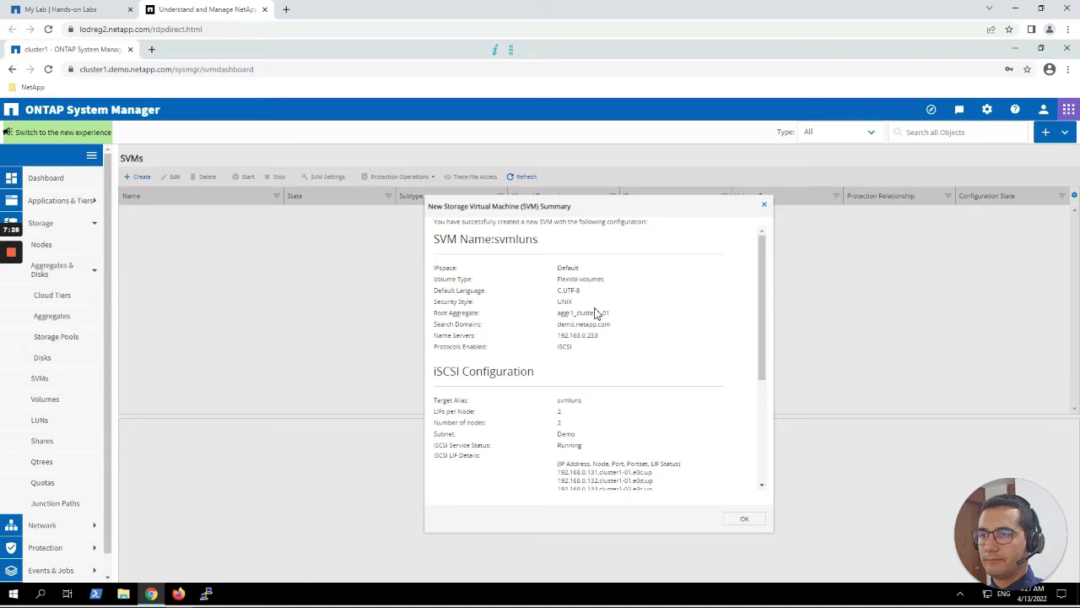
double_click(524, 242)
click(562, 302)
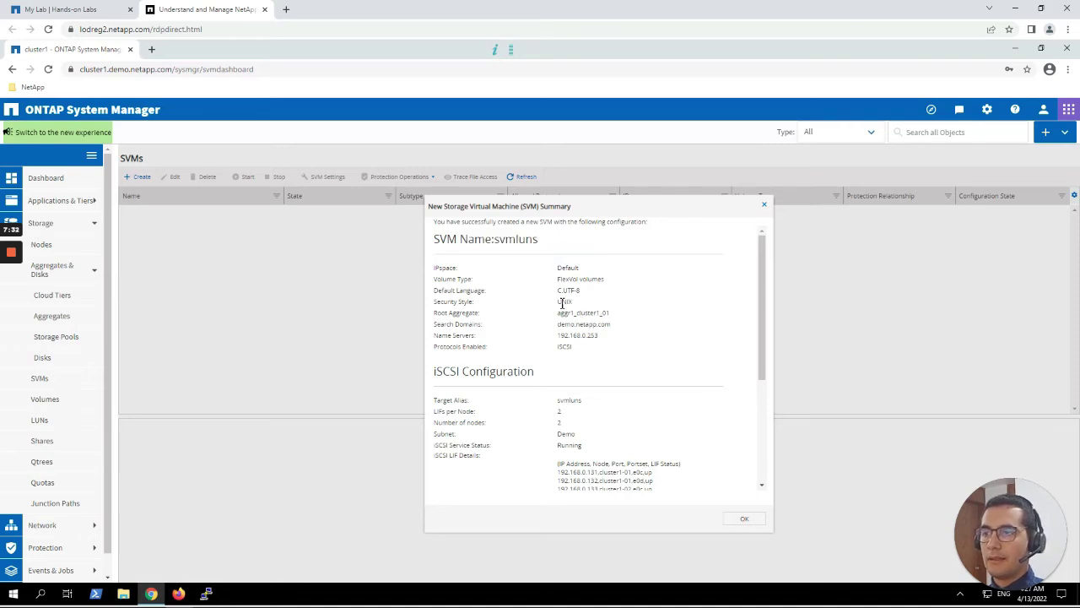
double_click(563, 302)
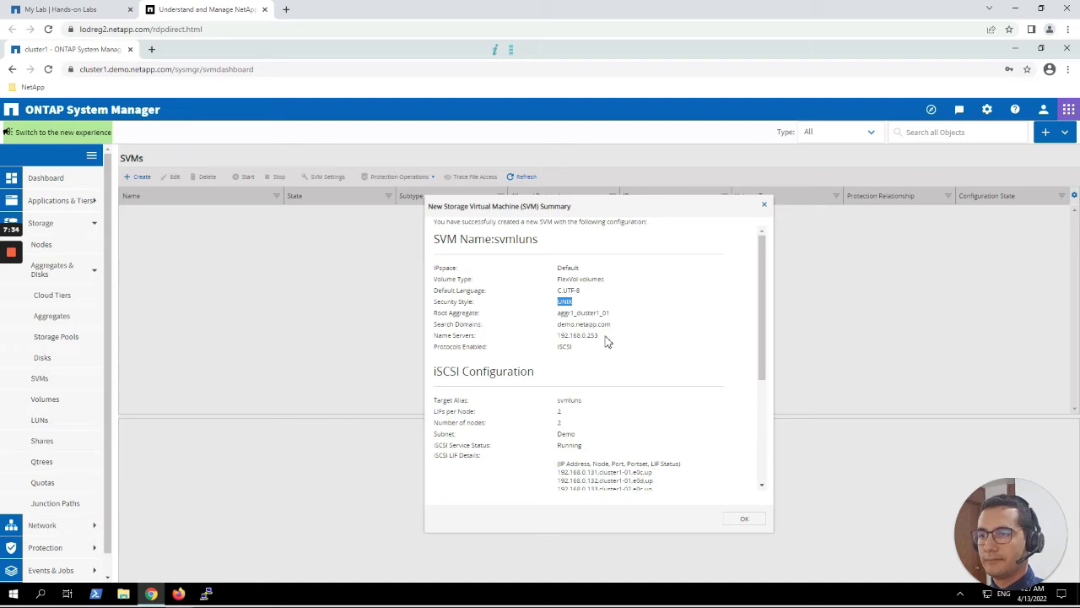
Check the four iSCSI LIF addresses and the management IP 192.168.0.135 in the summary.
scroll(605, 341, down, 3)
scroll(588, 328, up, 1)
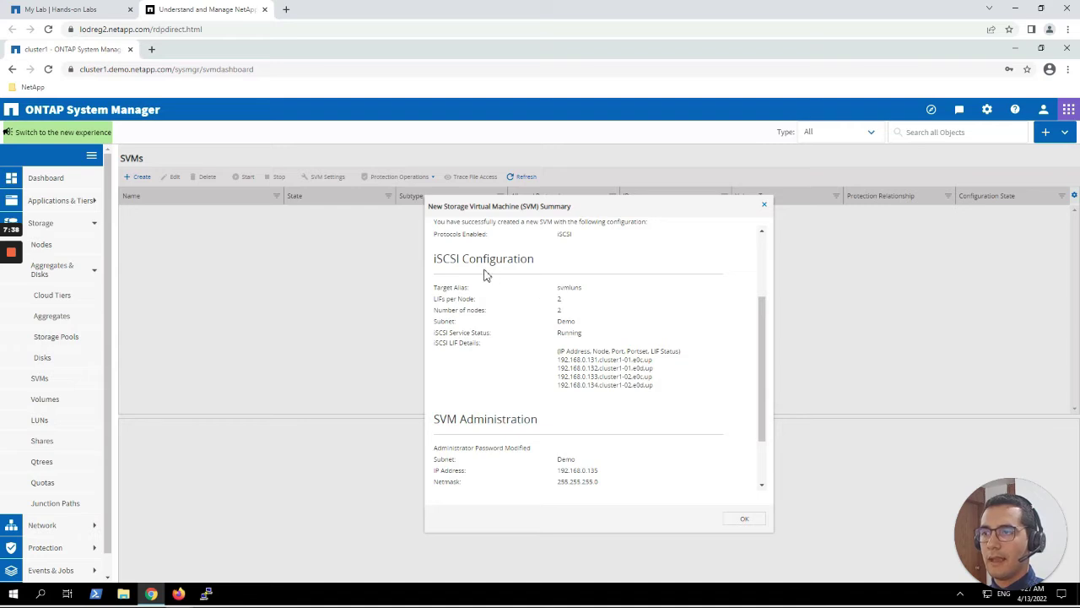
drag(662, 389, 554, 362)
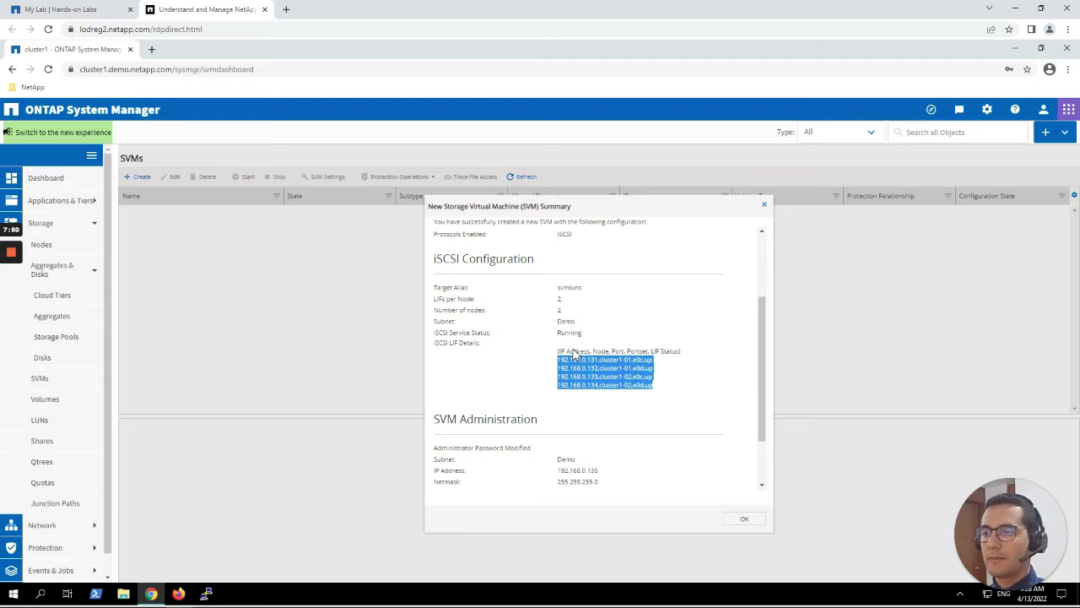
scroll(574, 356, down, 2)
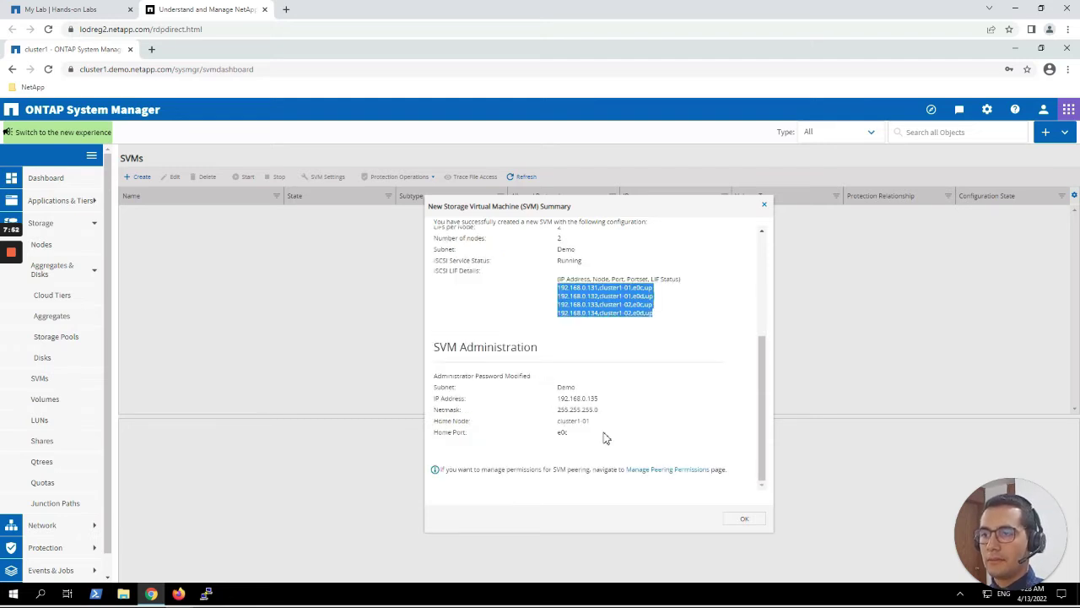
drag(586, 434, 438, 394)
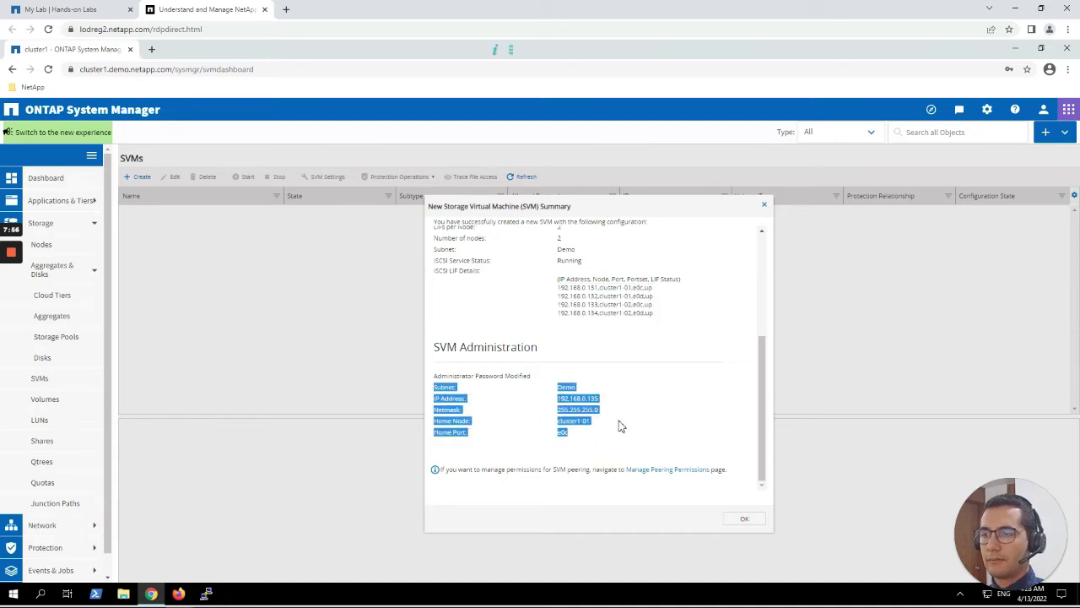
click(600, 398)
drag(598, 403, 557, 399)
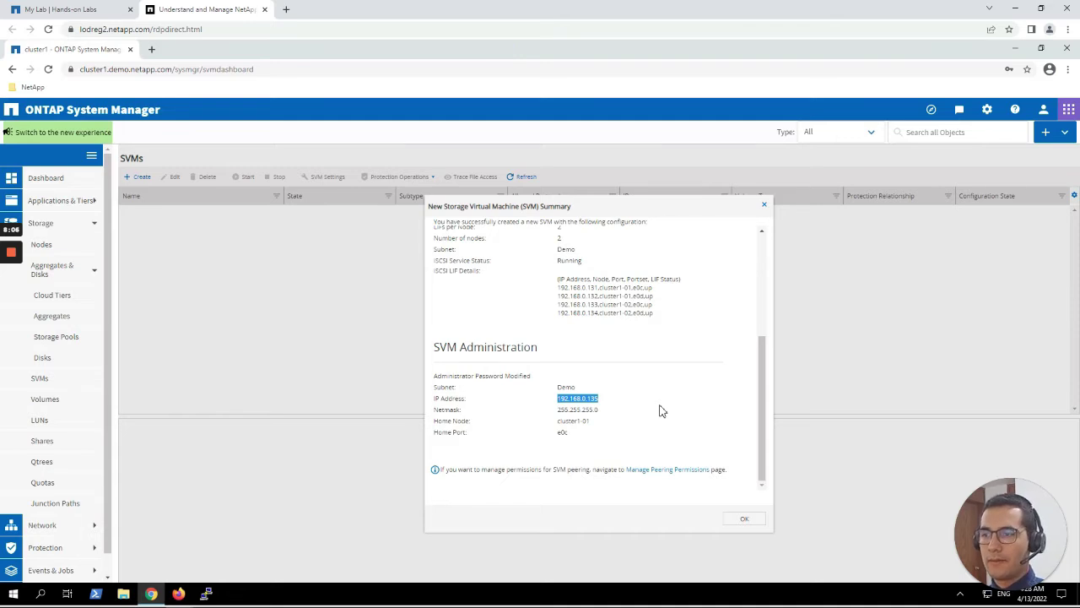
Close the summary and open svmluns' iSCSI service page to view its target node name and four LIFs.
click(739, 519)
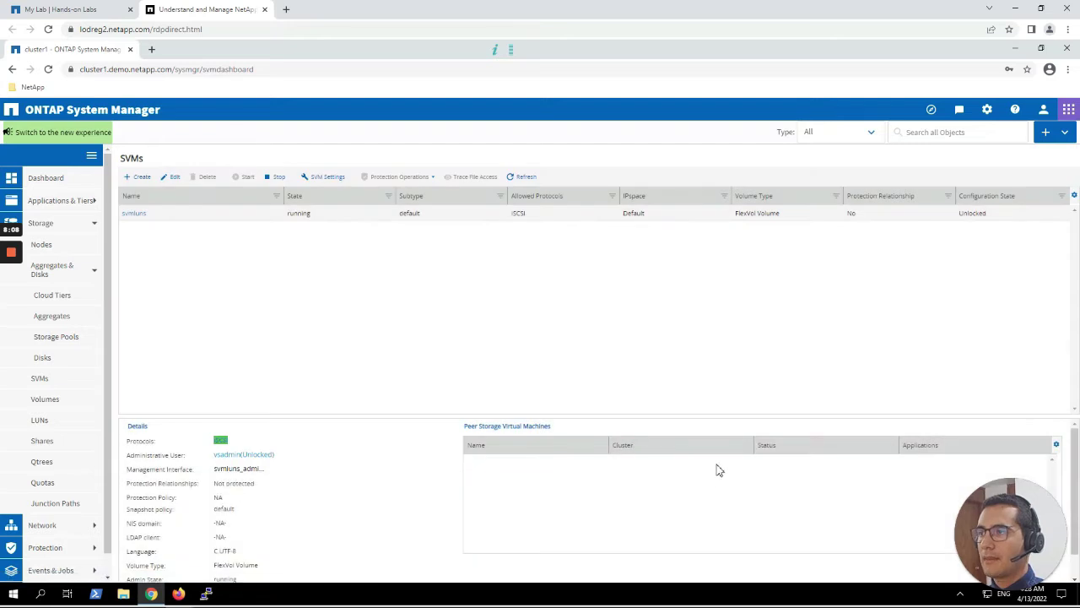
click(133, 215)
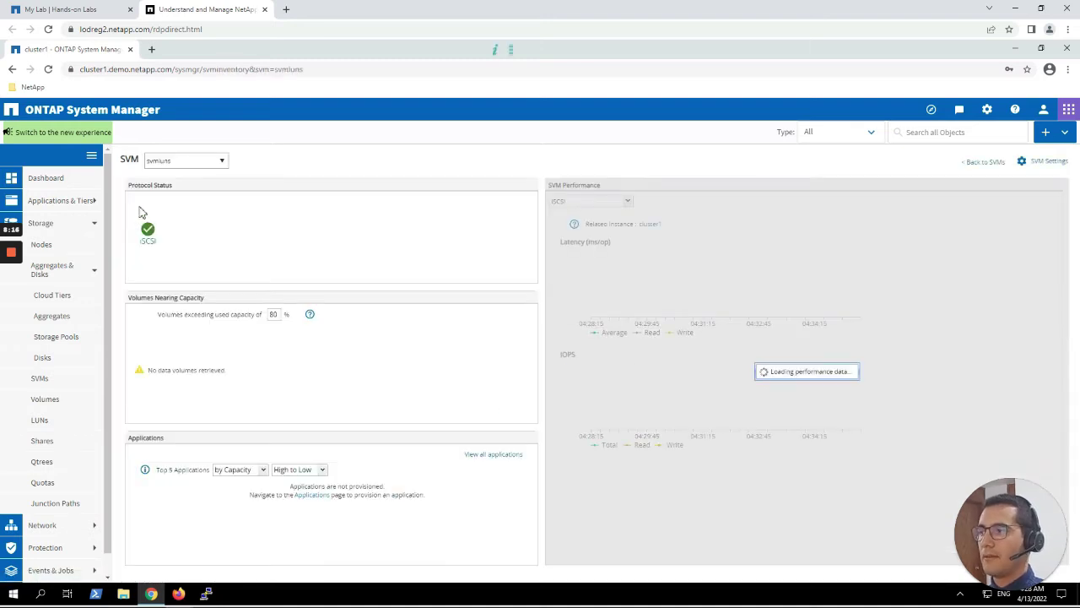
click(155, 243)
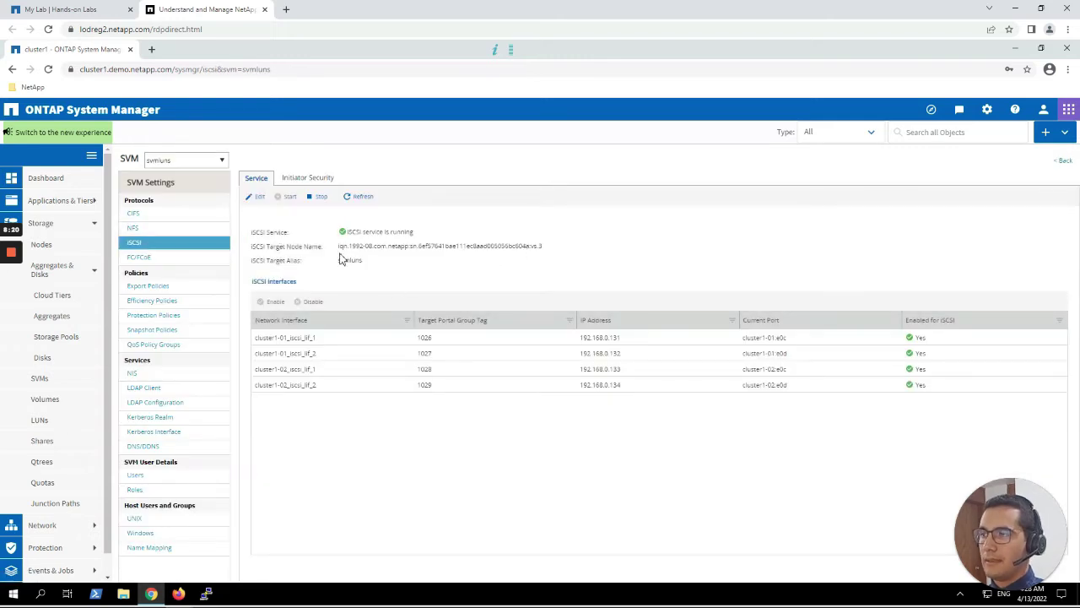
drag(338, 246, 557, 255)
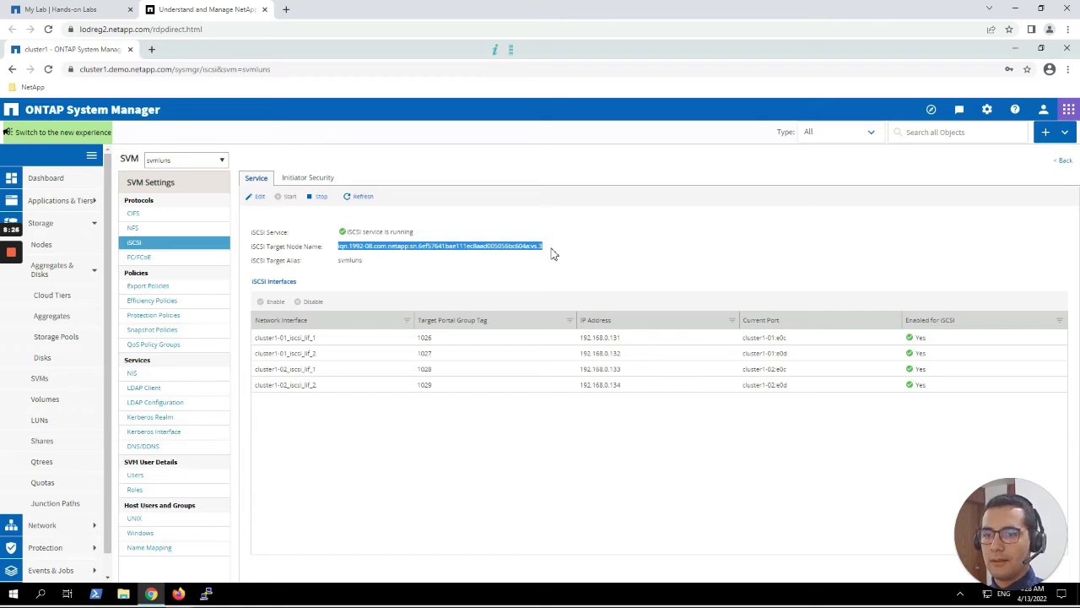
click(553, 253)
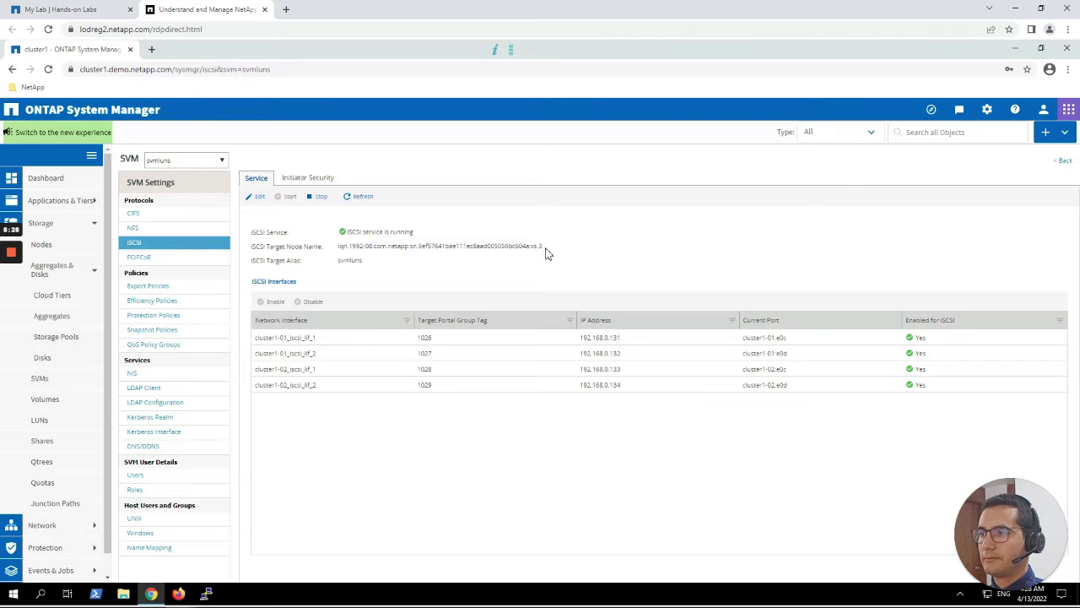
mouse_move(17, 278)
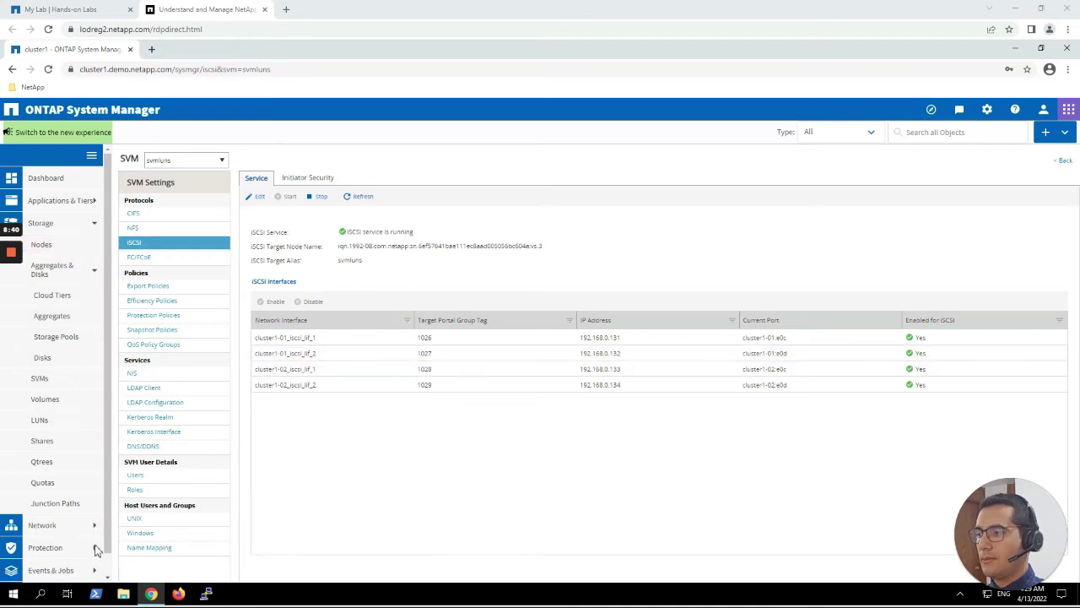
Launch iSCSI Initiator from Windows Administrative Tools in the Start menu.
click(19, 595)
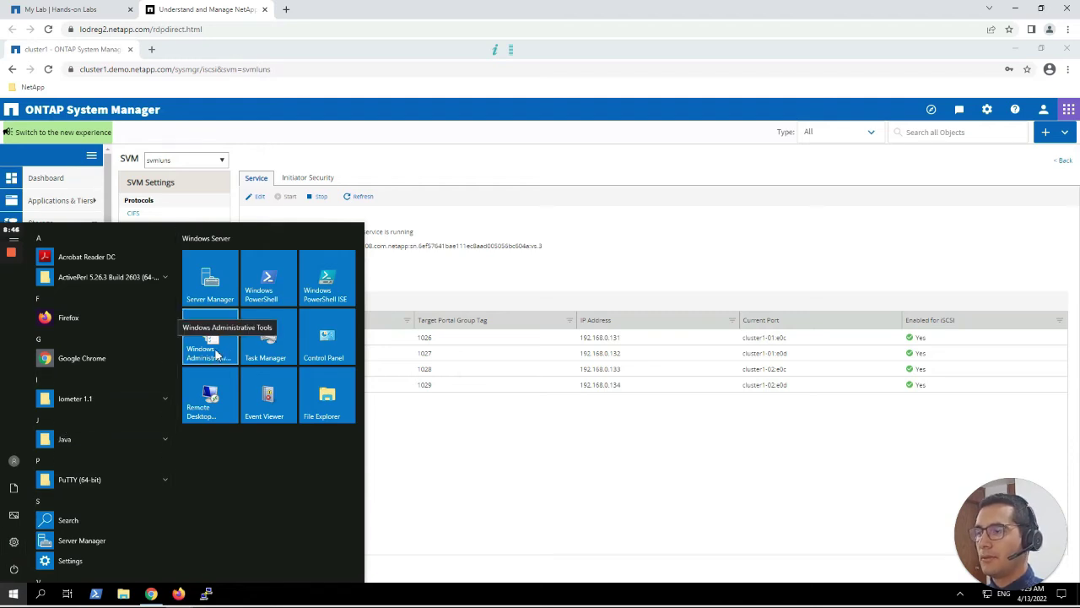
click(217, 354)
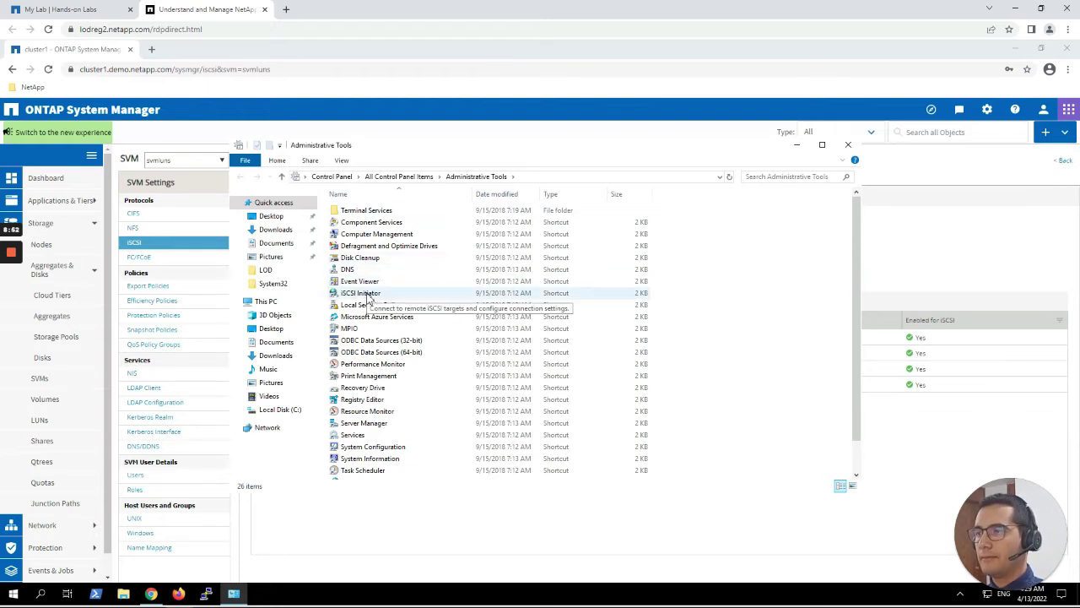
double_click(368, 295)
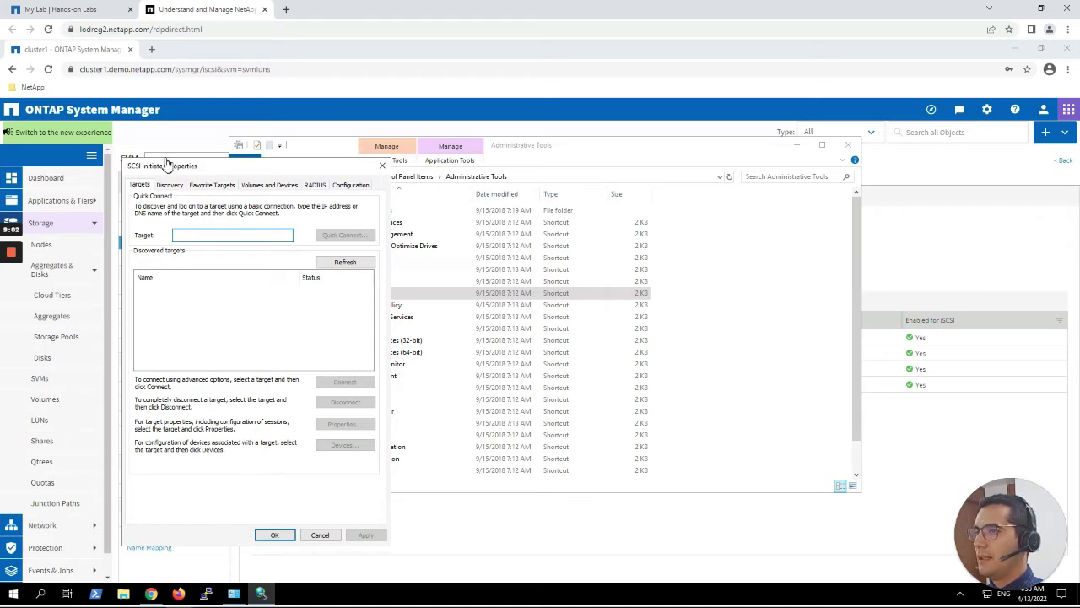
Select the initiator name iqn.1991-05.com.microsoft:jumphost.demo.netapp.com on the Configuration tab.
click(356, 186)
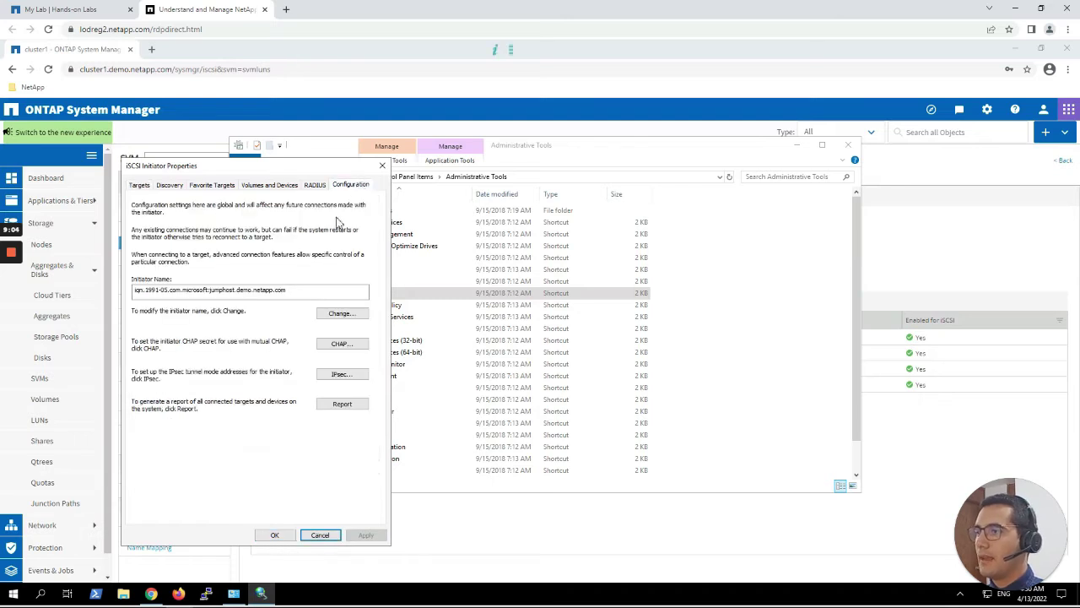
click(290, 292)
double_click(202, 292)
key(ctrl+c)
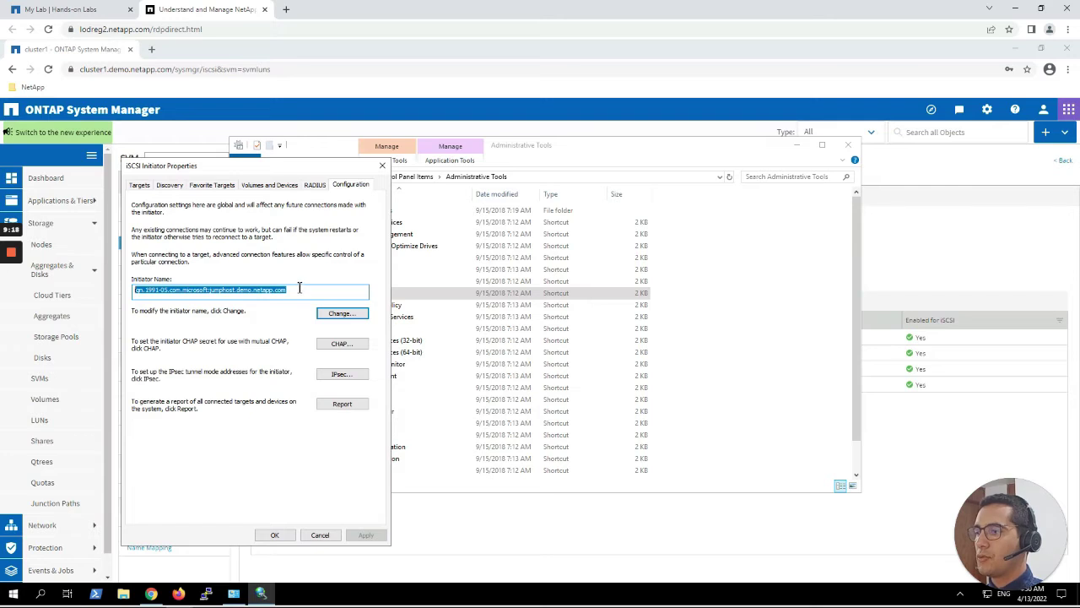
Paste the initiator name into a new Notepad note, then close the iSCSI Initiator properties.
click(12, 592)
text(notepad)
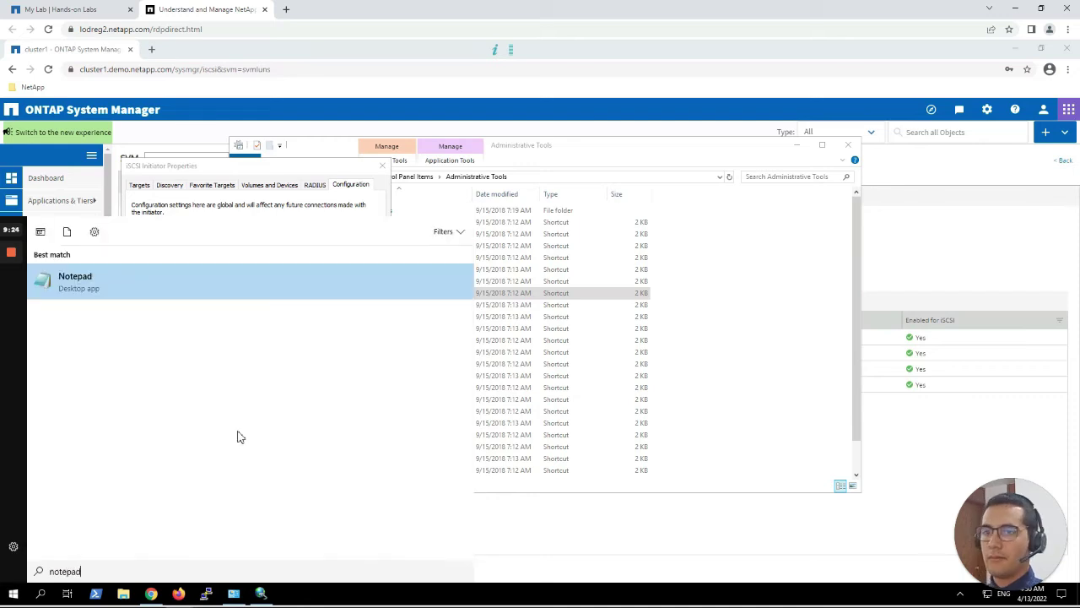
click(74, 280)
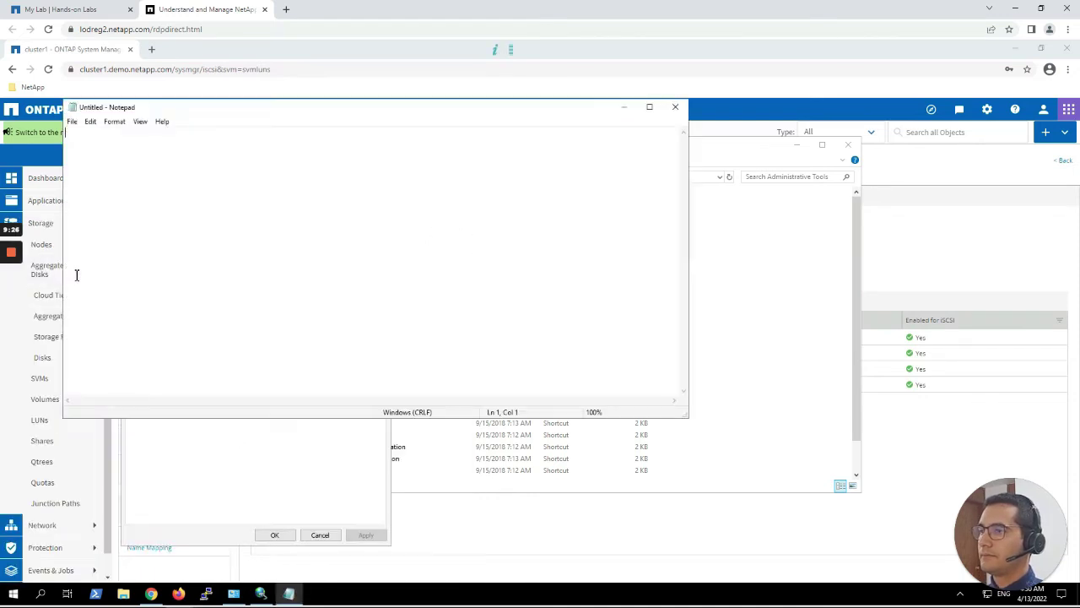
key(ctrl+v)
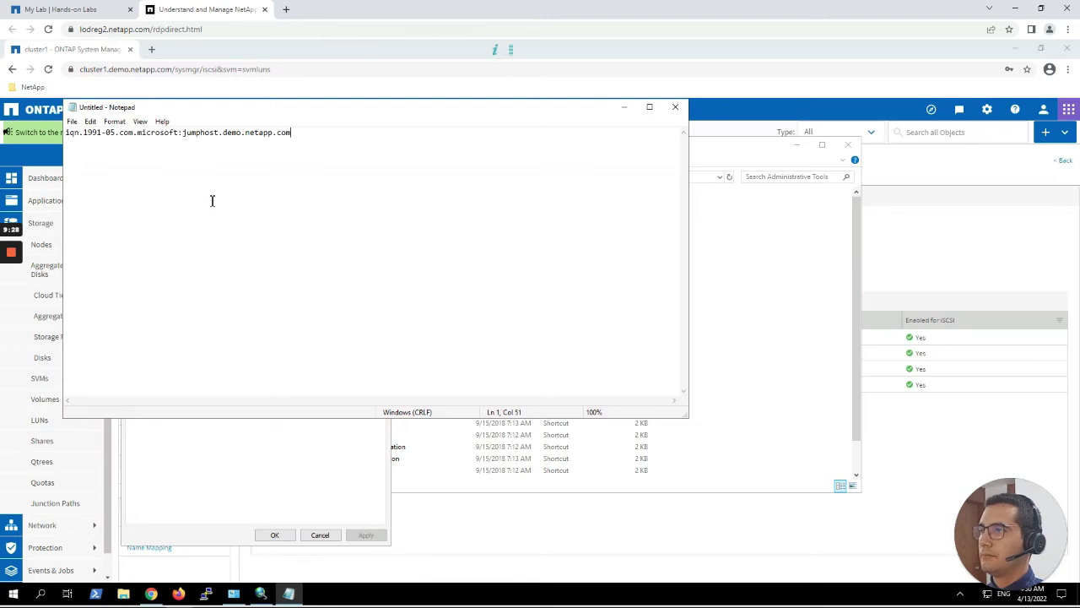
click(623, 107)
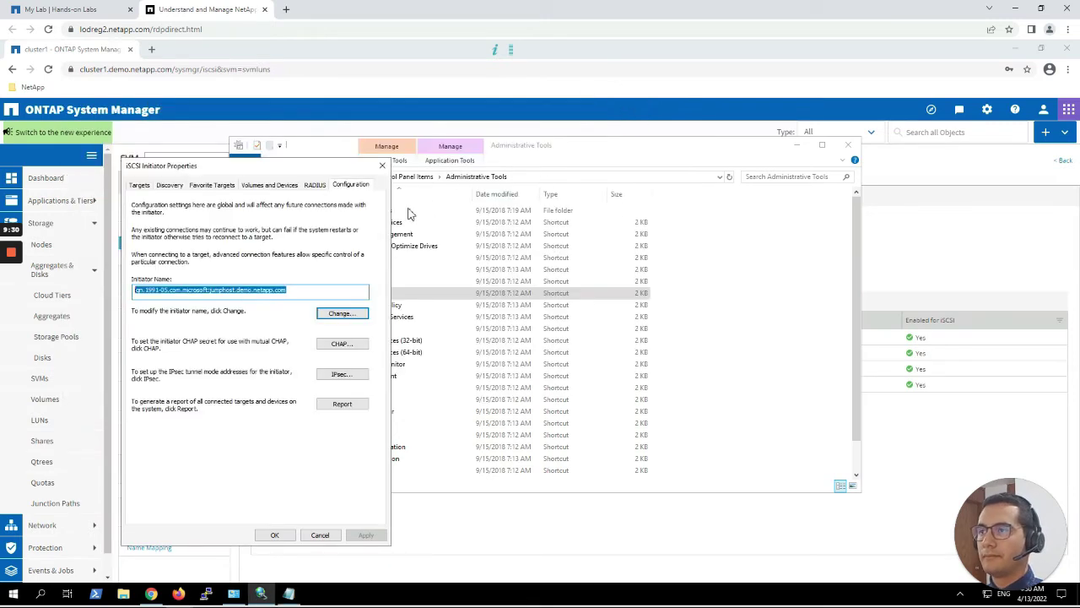
click(383, 166)
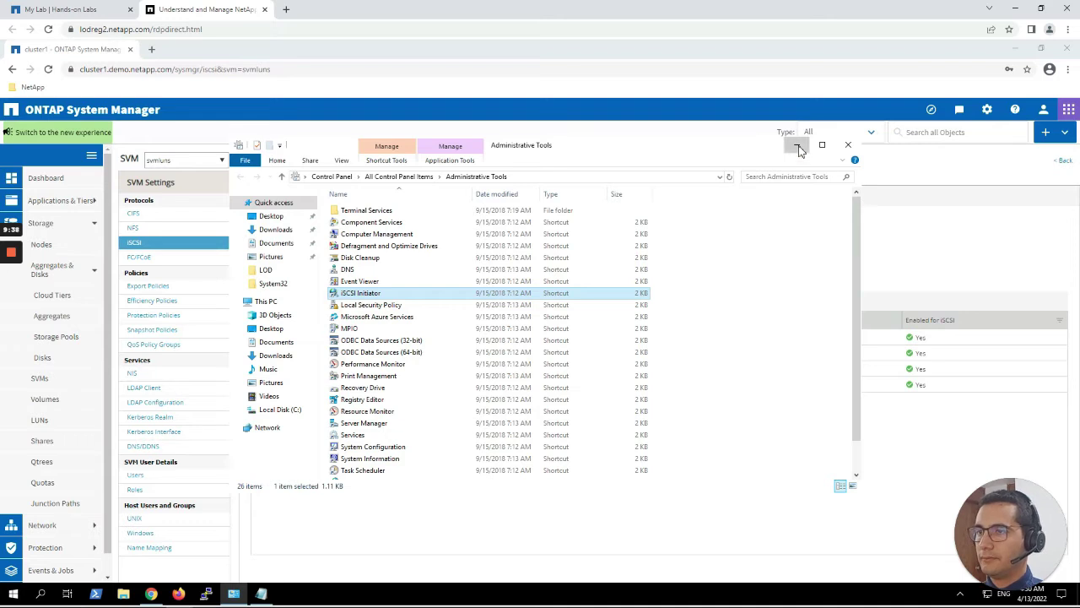
Open the svmluns LUNs page under Storage and launch the Create LUN Wizard.
click(798, 149)
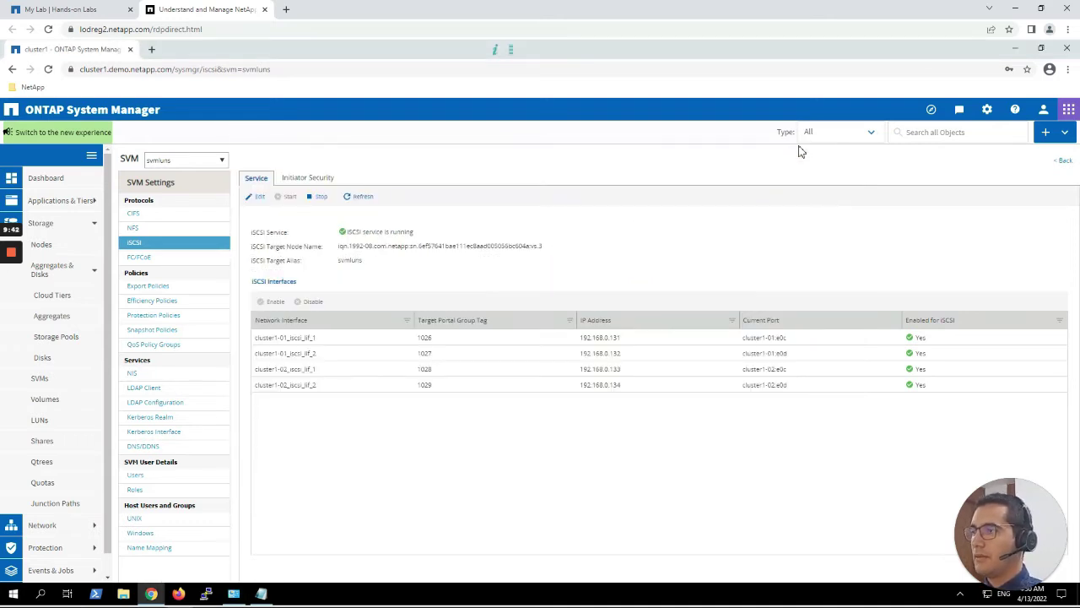
click(37, 224)
click(37, 223)
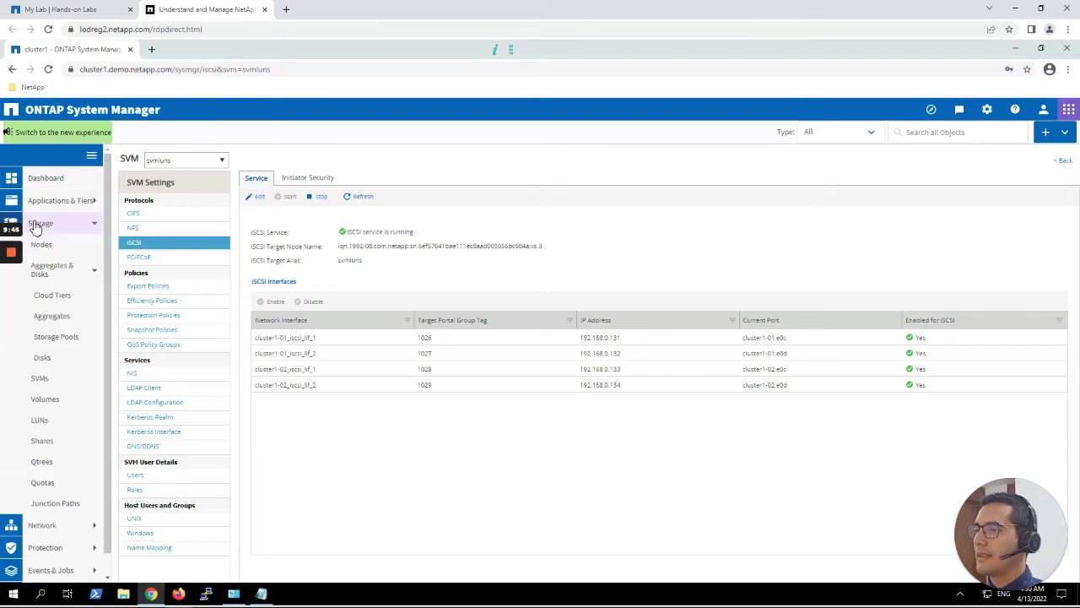
click(54, 419)
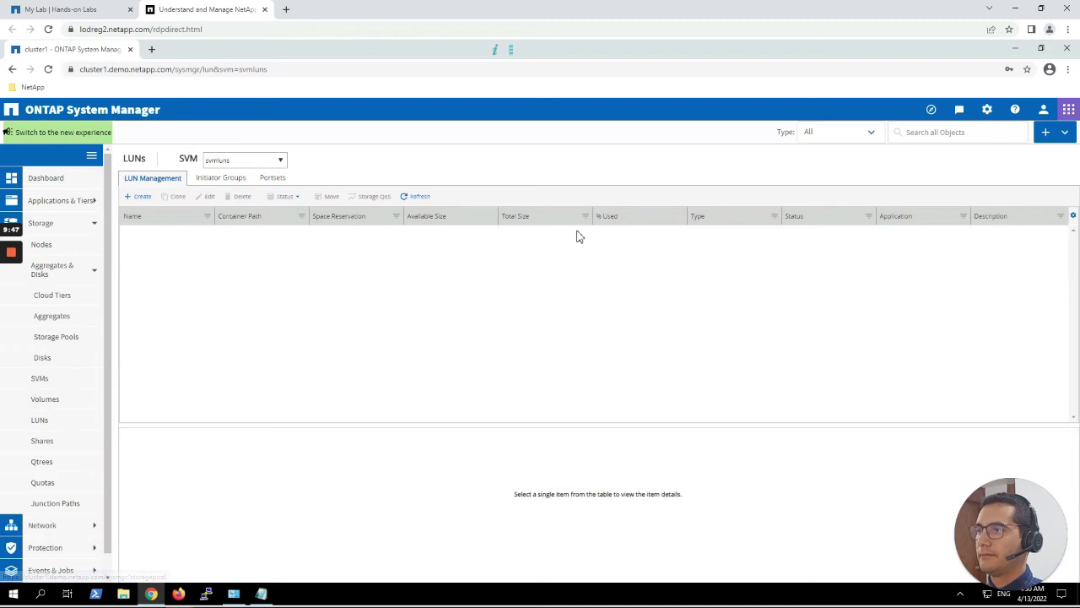
click(139, 197)
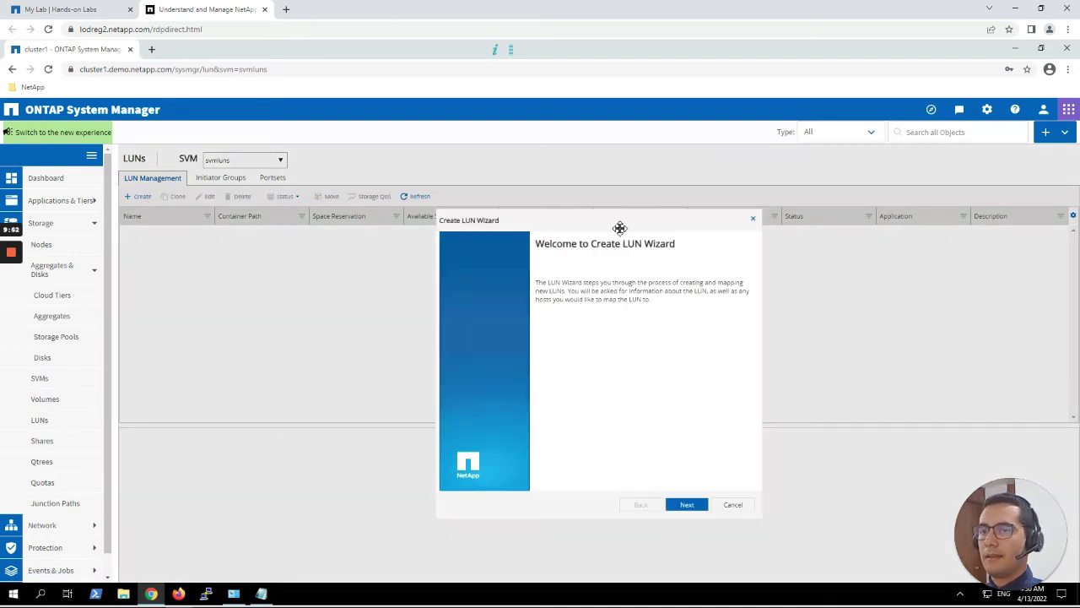
drag(620, 226, 660, 192)
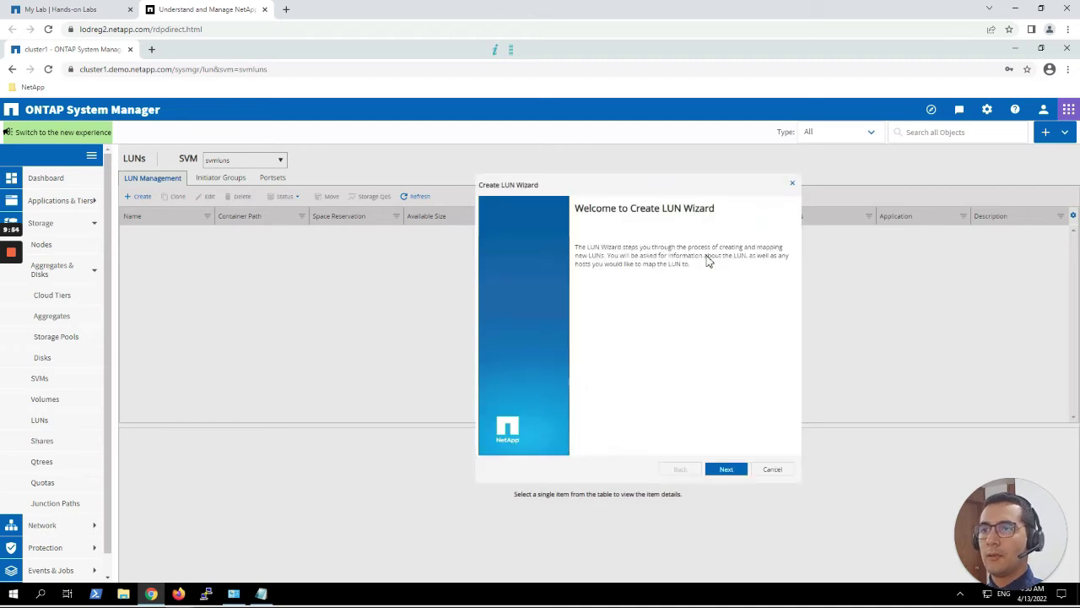
Name the new LUN windows.lun with the description 'Windows LUN'.
click(728, 470)
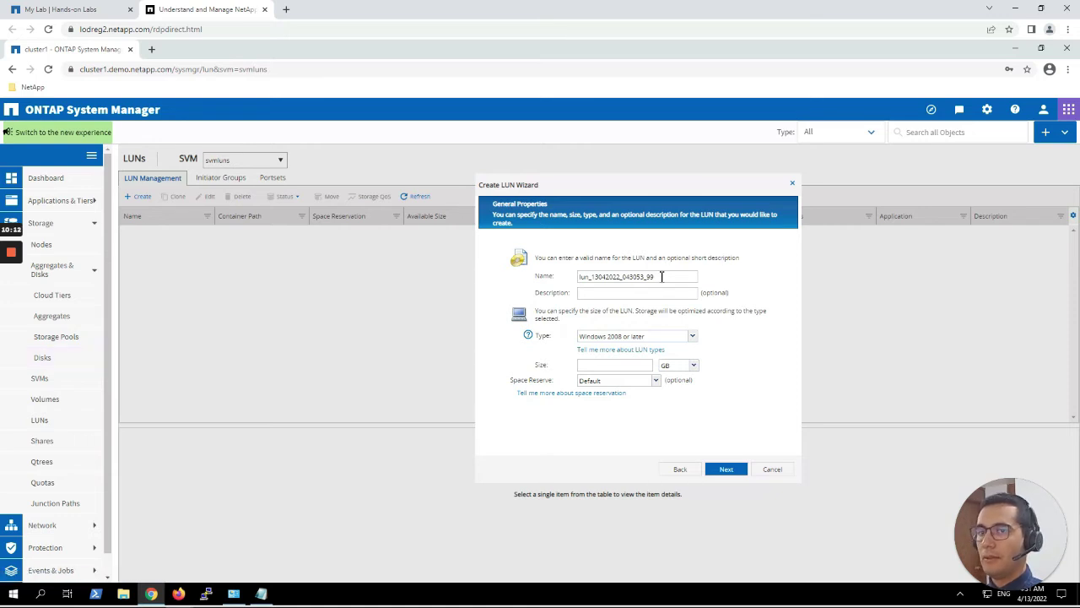
drag(662, 276, 503, 254)
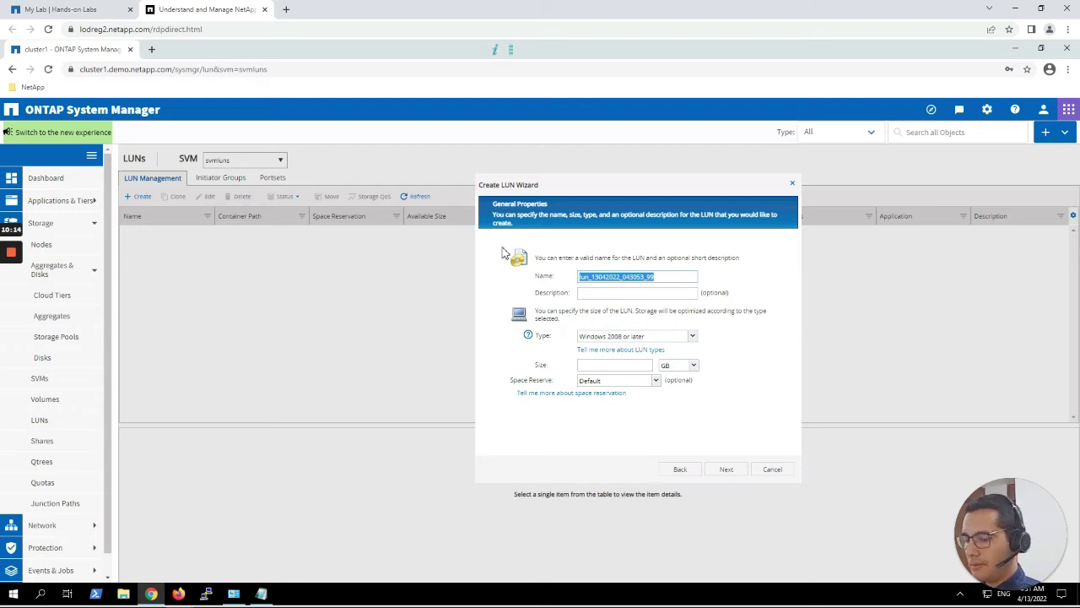
text(win)
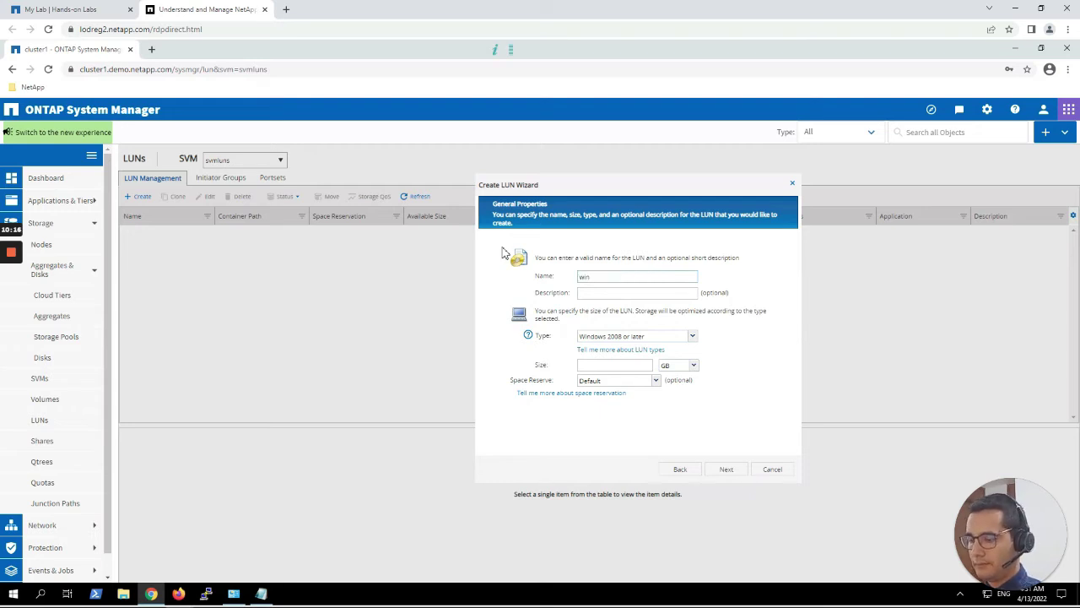
text(dows.lun)
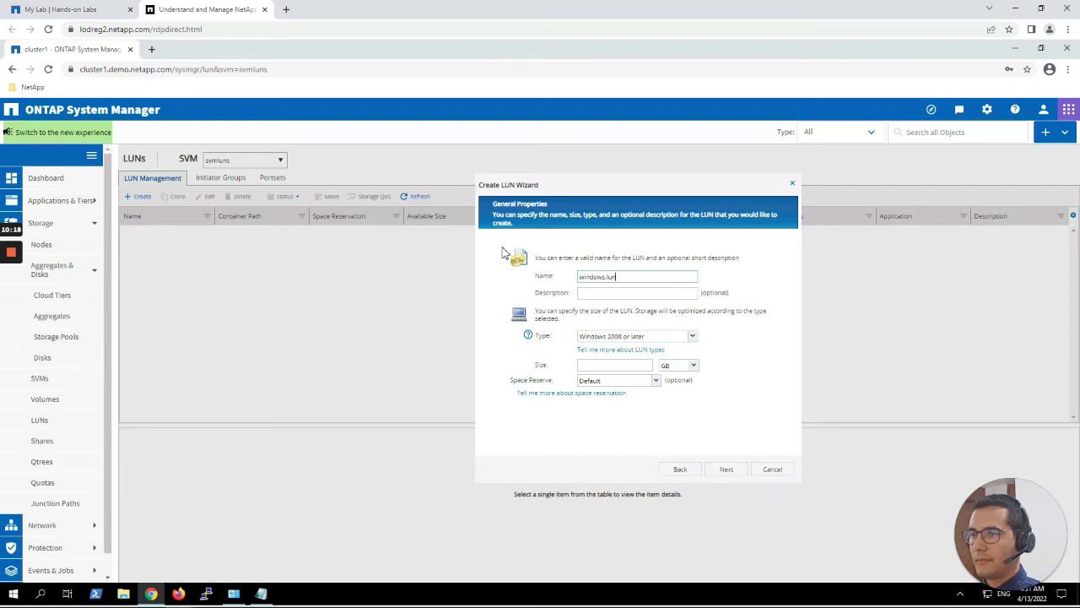
click(590, 293)
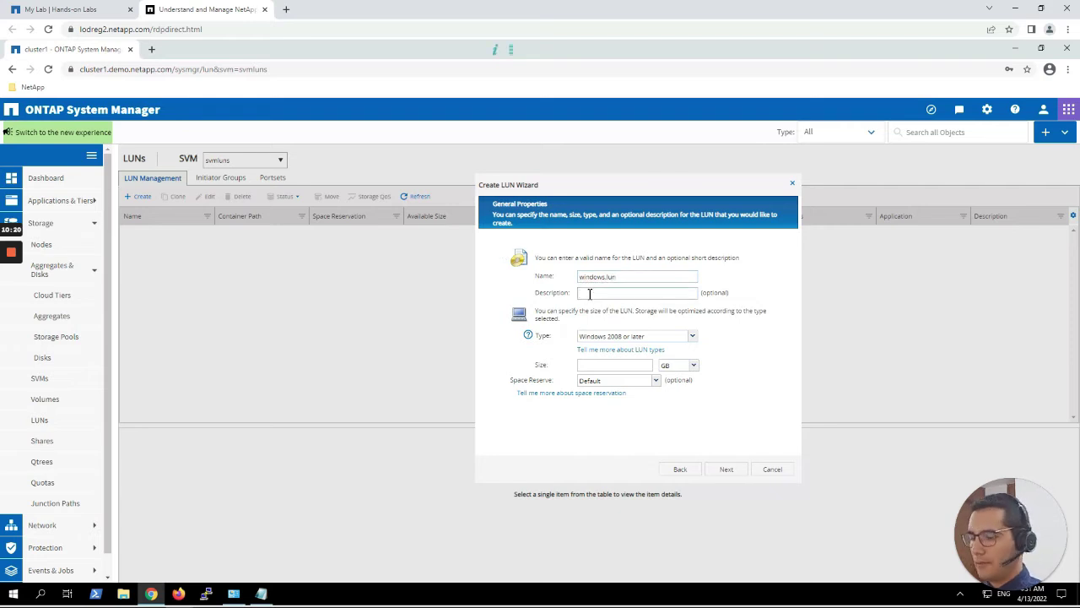
text(Windo)
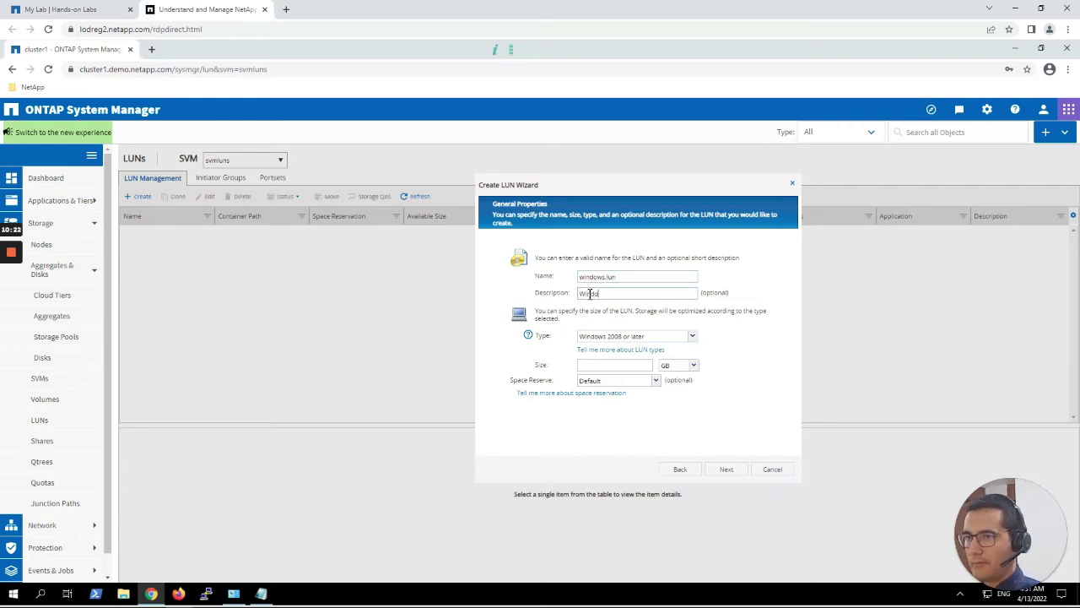
text(ws LUN)
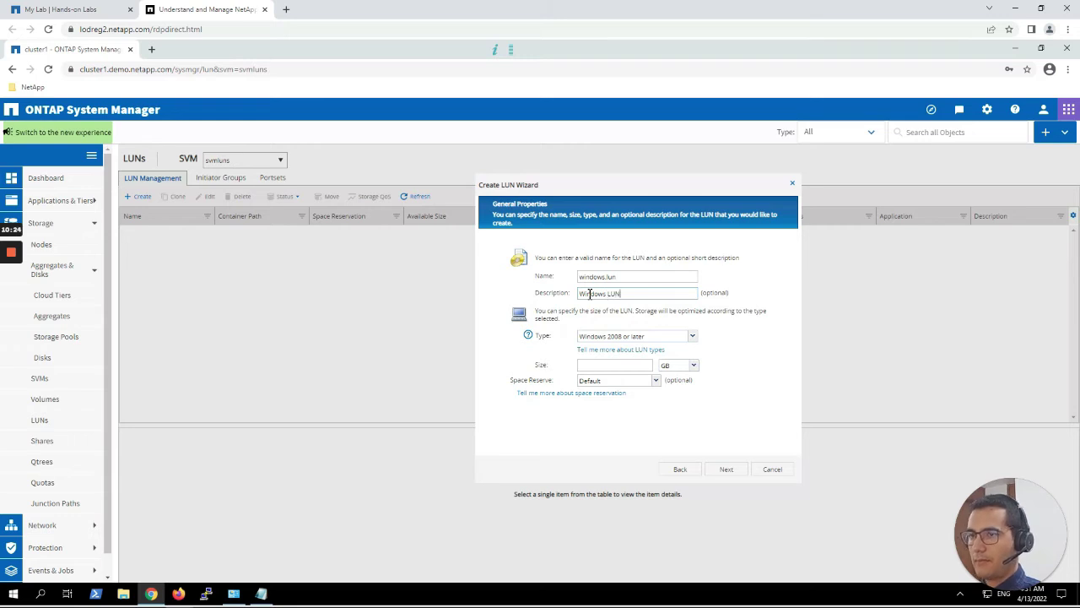
Keep type Windows 2008 or later and 10 GB size, with space reservation disabled.
click(658, 339)
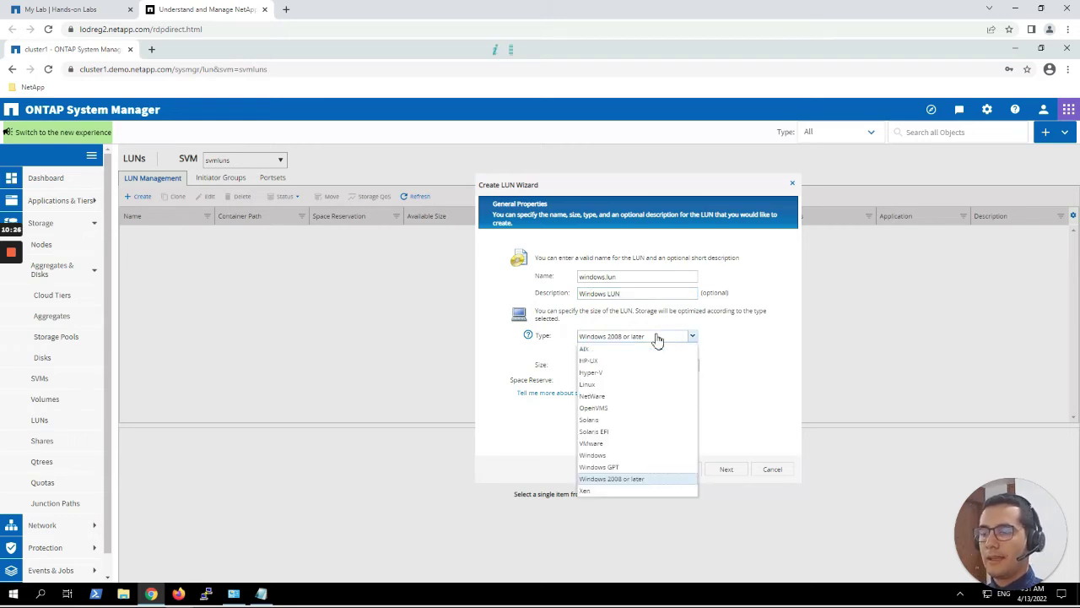
click(657, 339)
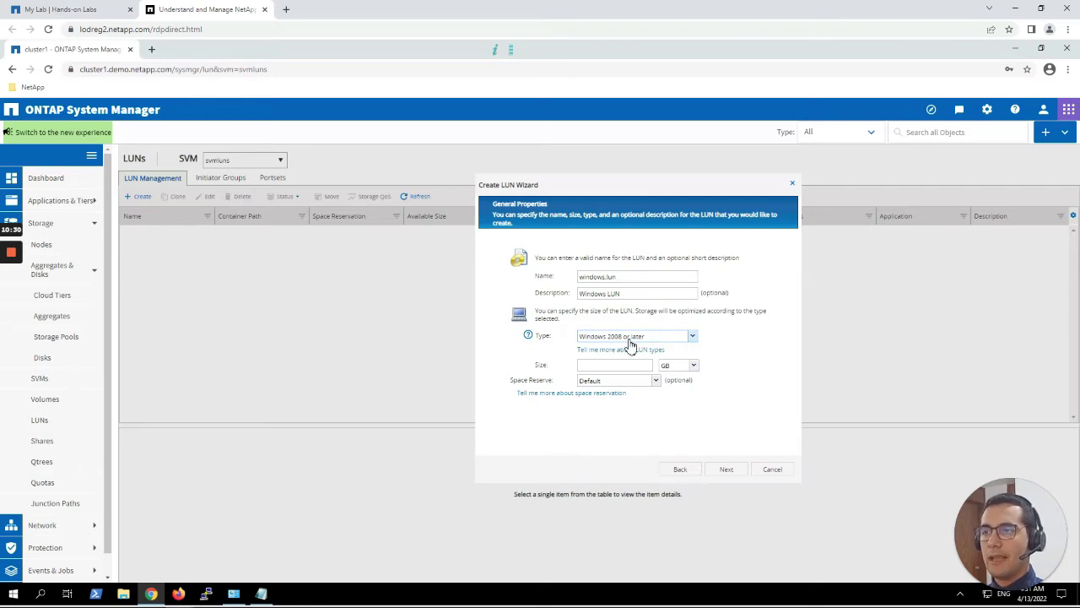
click(619, 364)
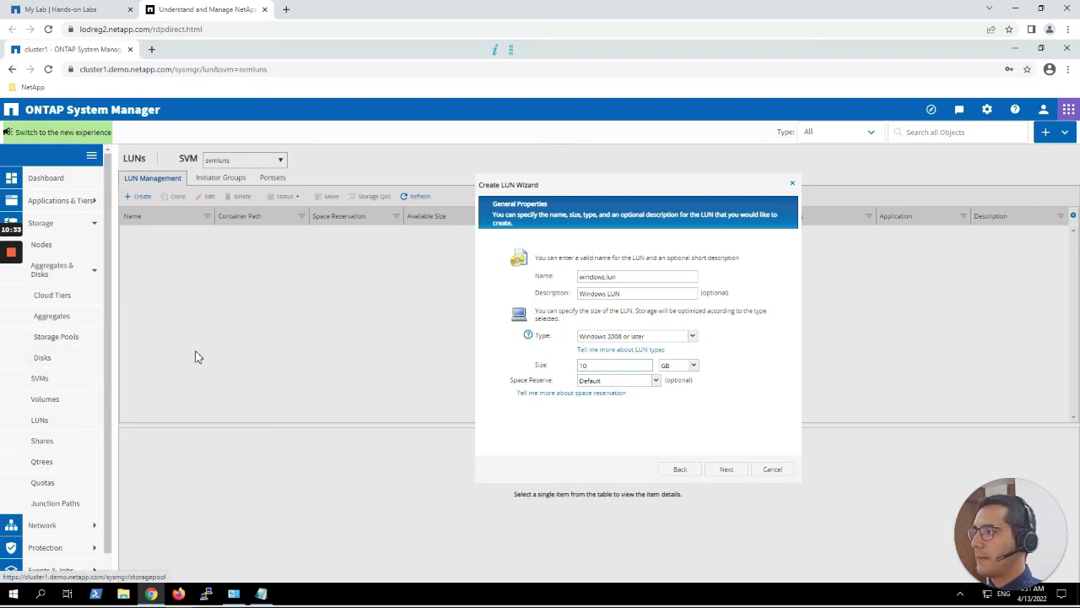
click(619, 387)
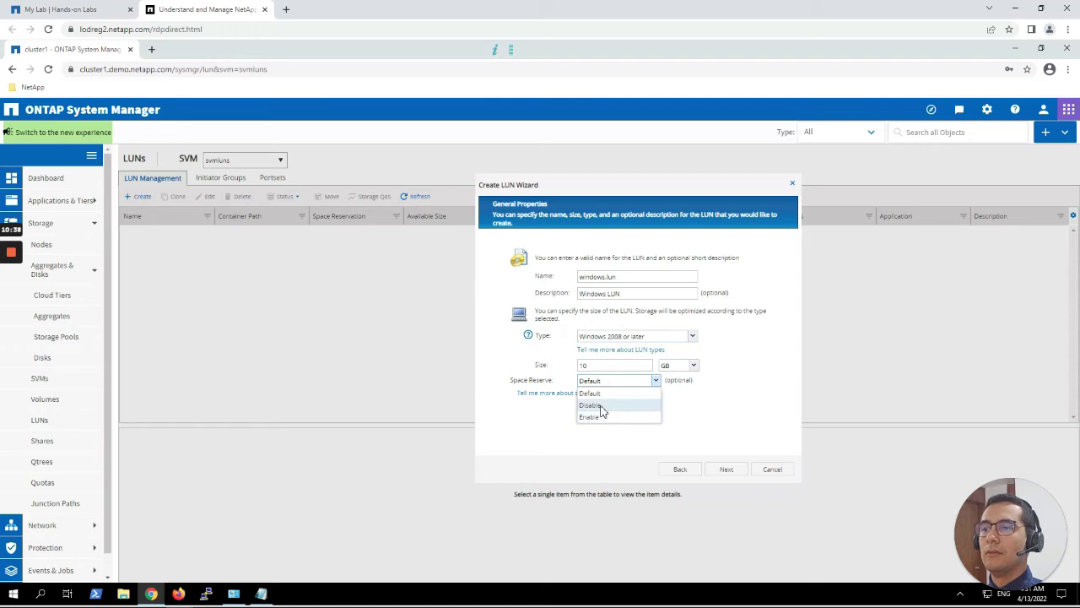
click(600, 406)
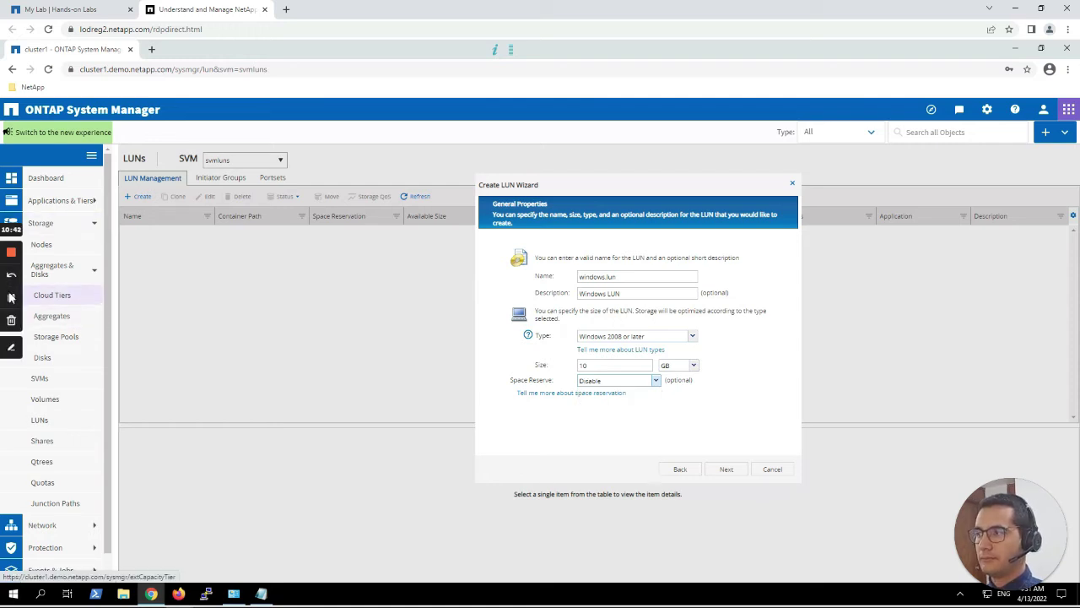
click(11, 300)
click(11, 300)
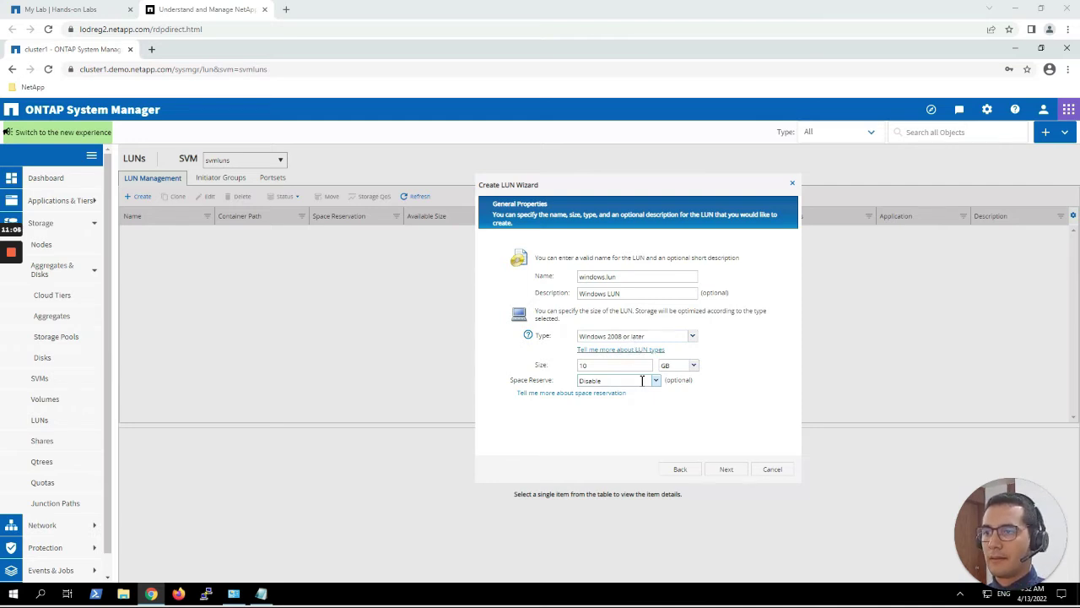
Put the LUN in a new flexible volume winluns on aggr1_cluster1_01 with tiering policy none.
click(728, 469)
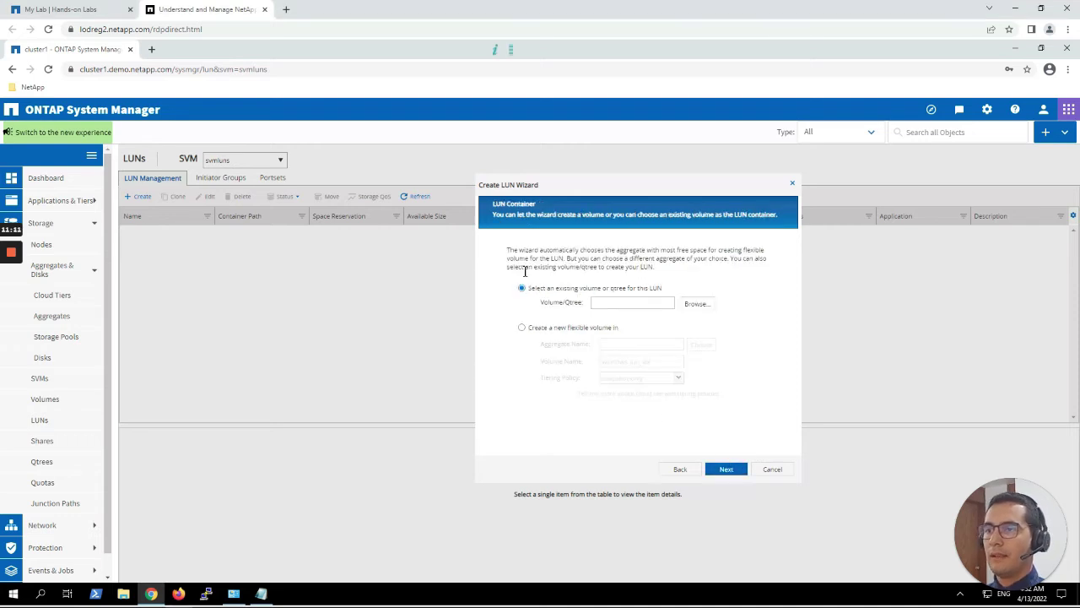
click(532, 333)
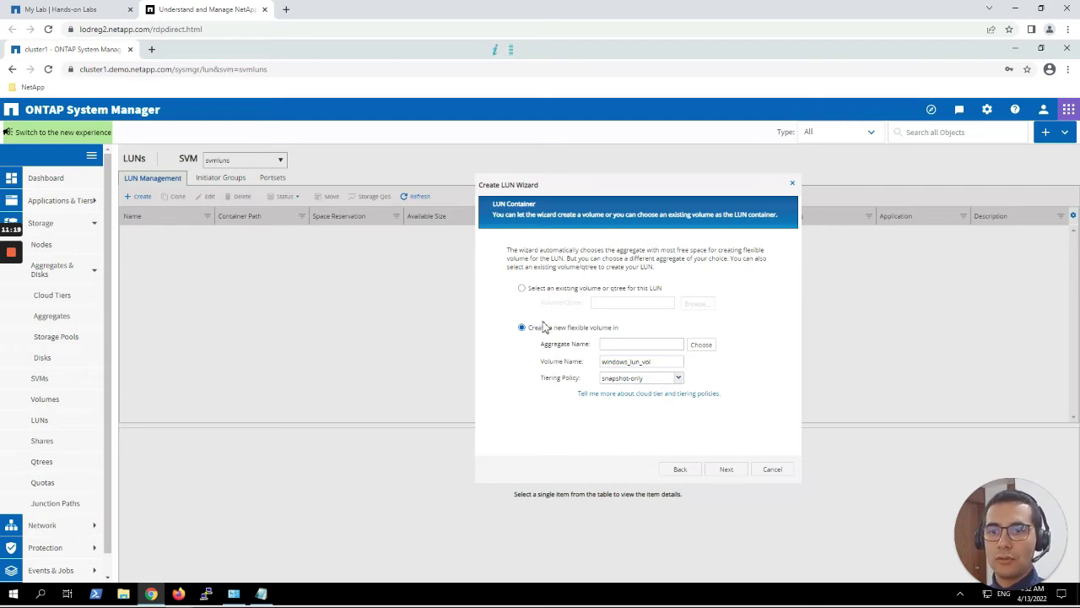
click(700, 346)
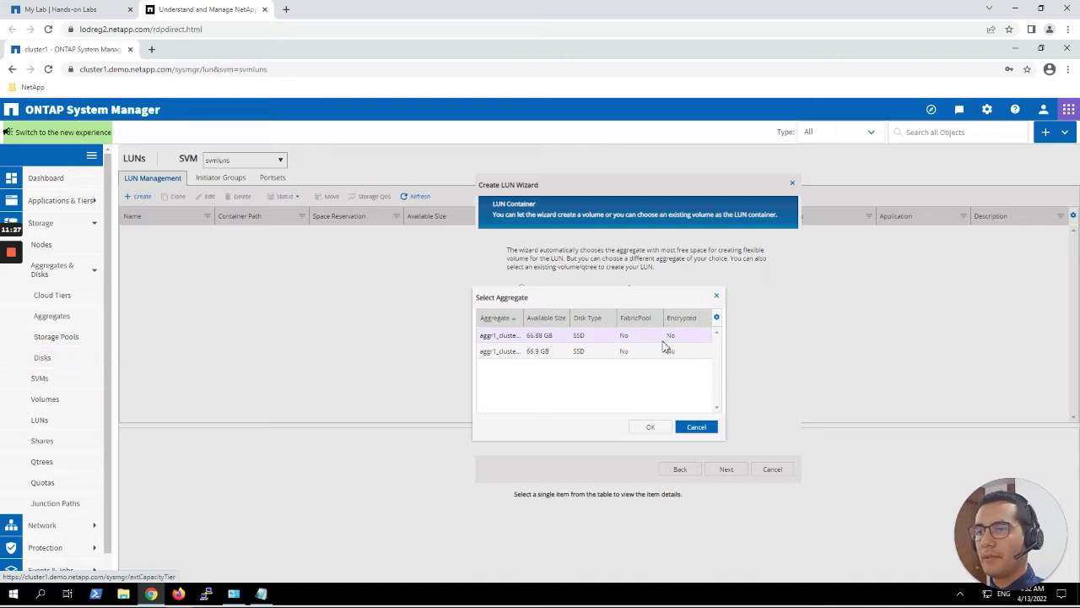
click(651, 426)
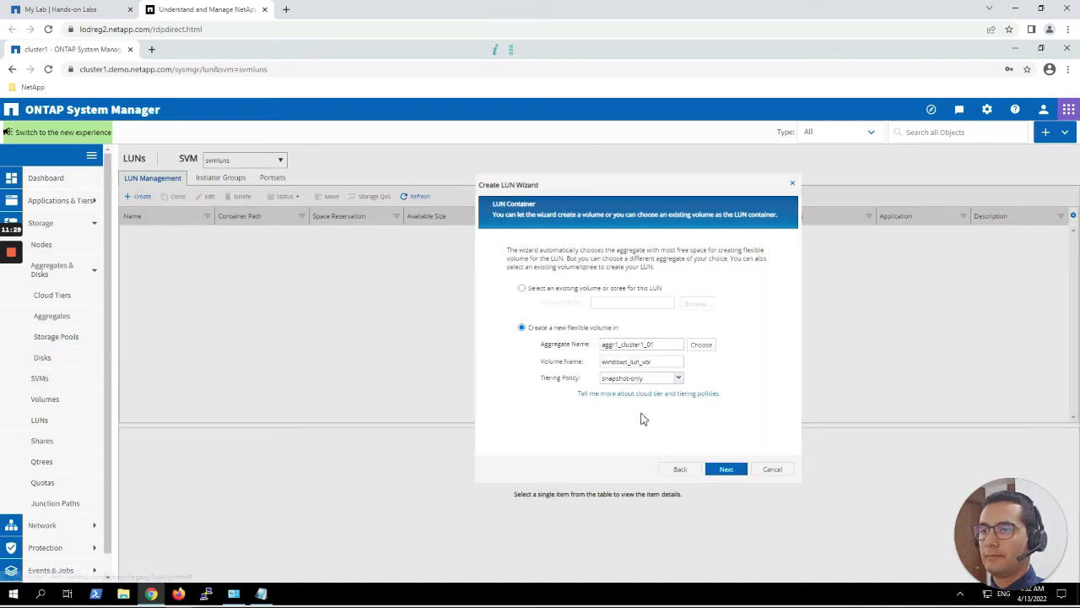
drag(666, 361, 429, 354)
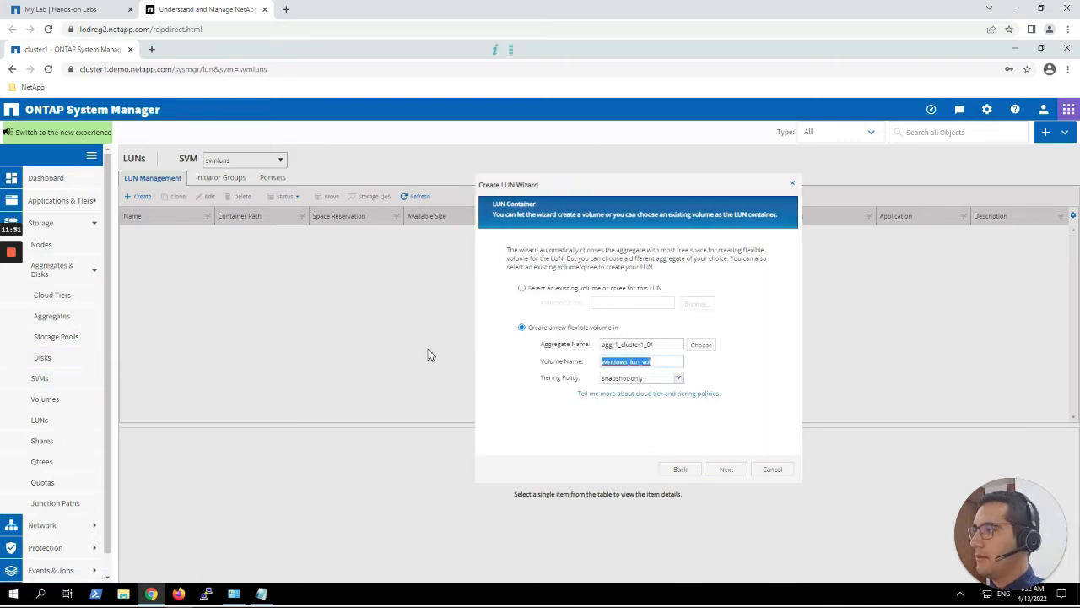
text(winluns)
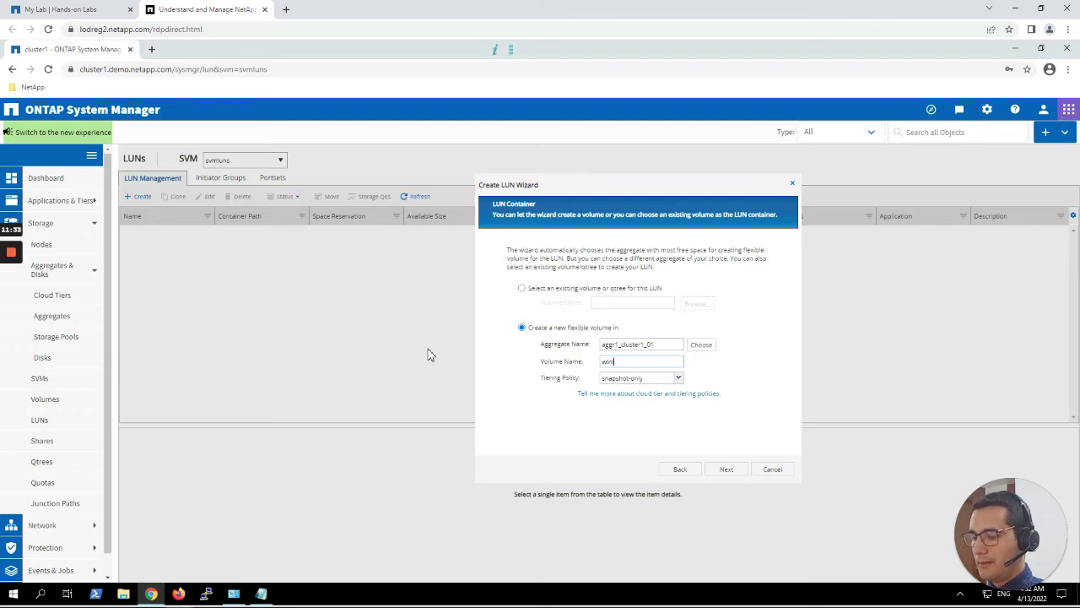
click(618, 380)
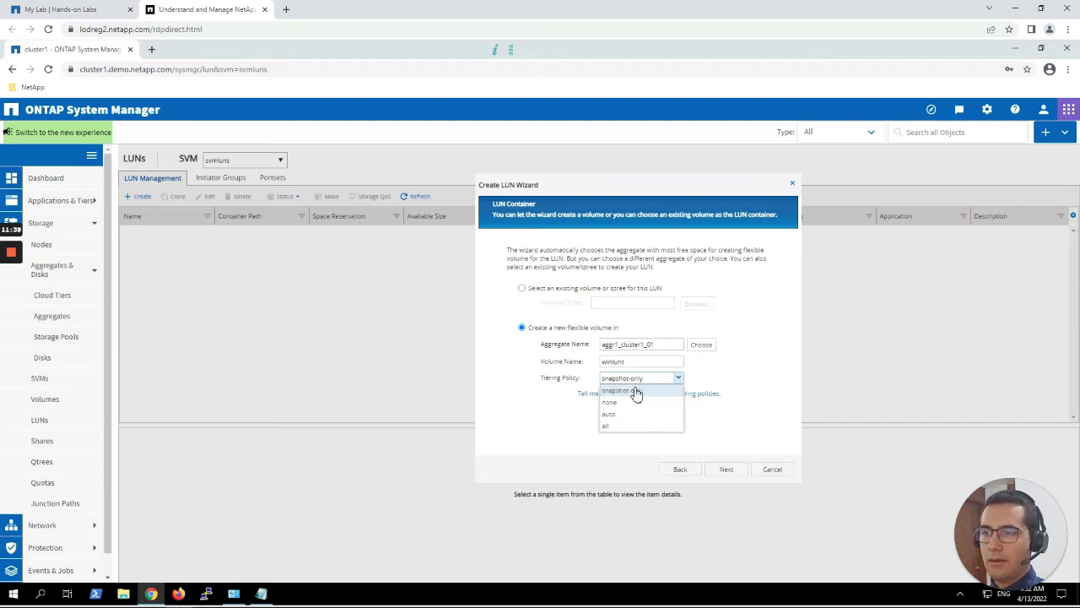
click(624, 402)
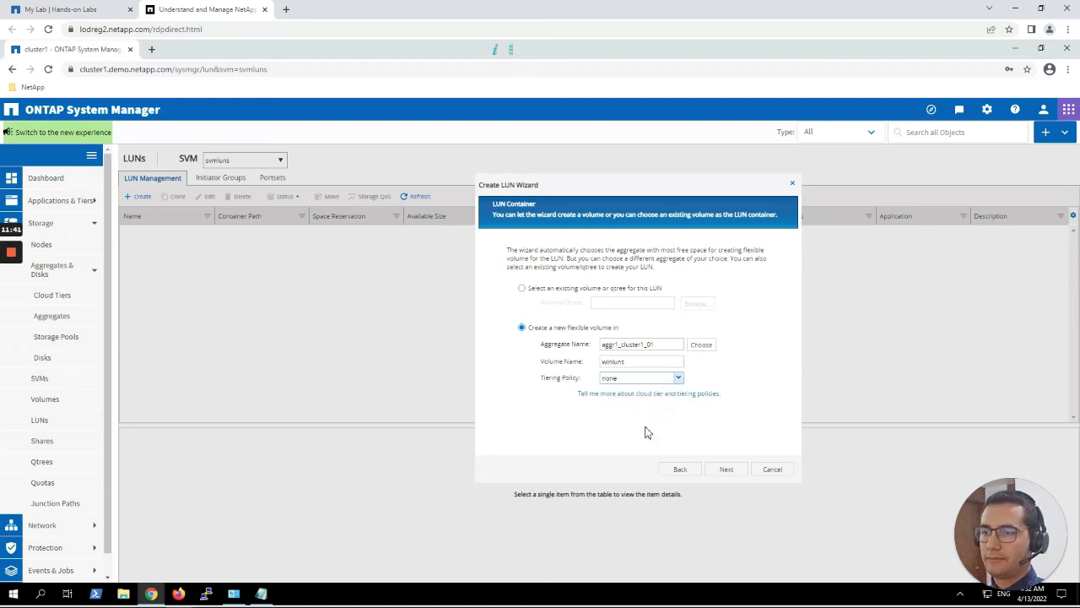
click(725, 471)
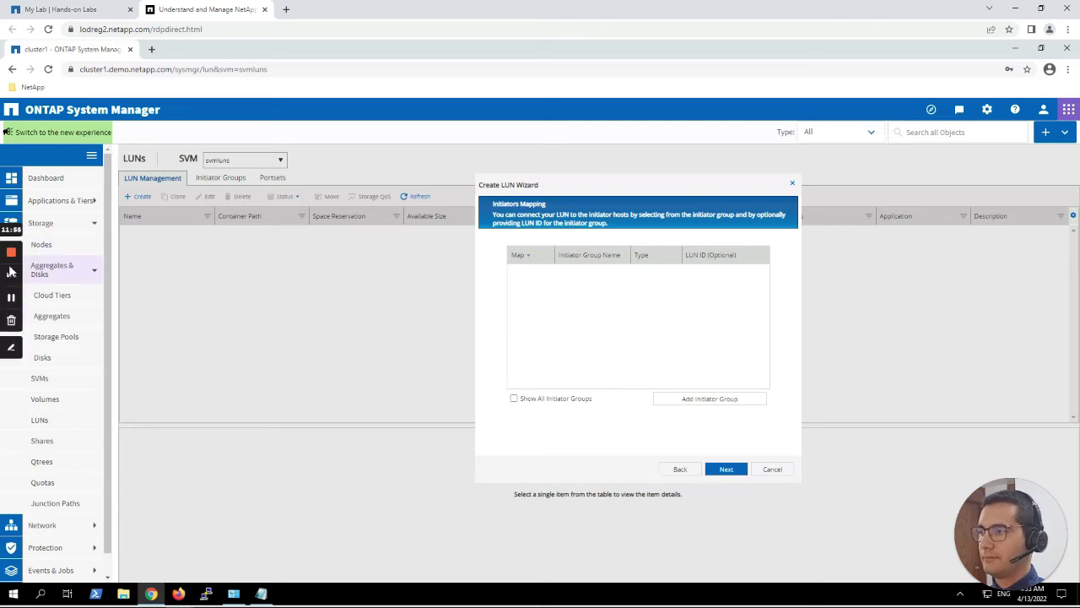
Start a new initiator group from the wizard's Initiators Mapping step.
click(11, 300)
click(11, 300)
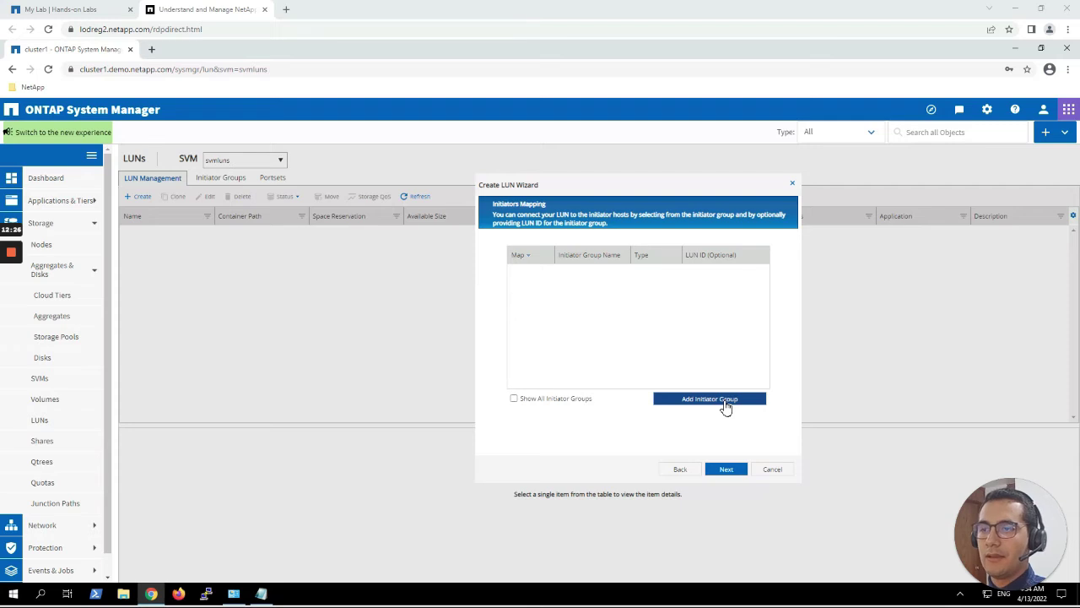
click(726, 405)
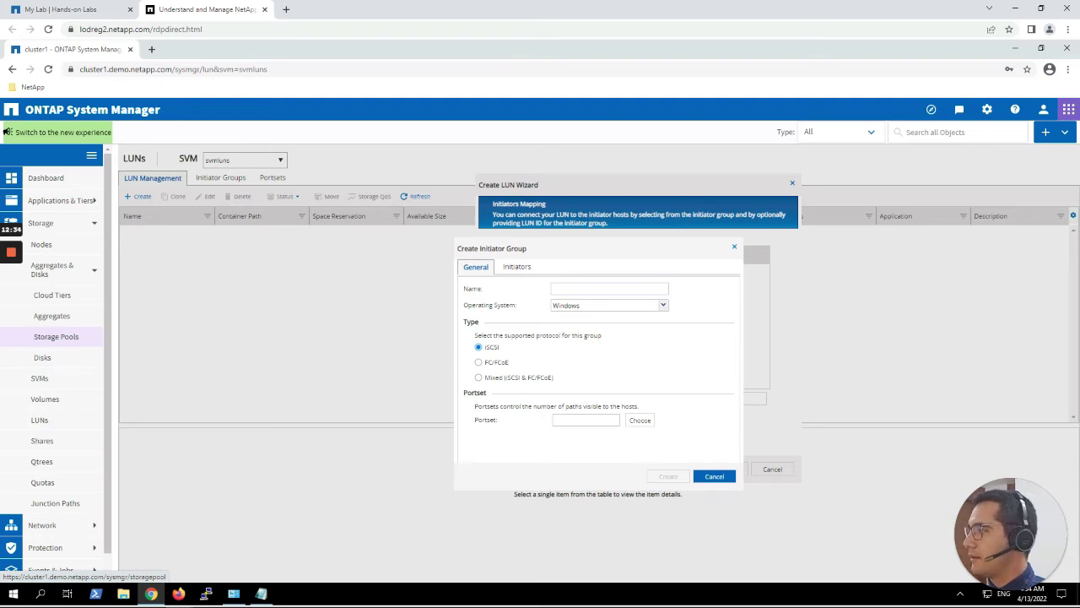
Enter winigrp as the group name, keeping Windows and iSCSI, and show its Initiators list.
click(597, 294)
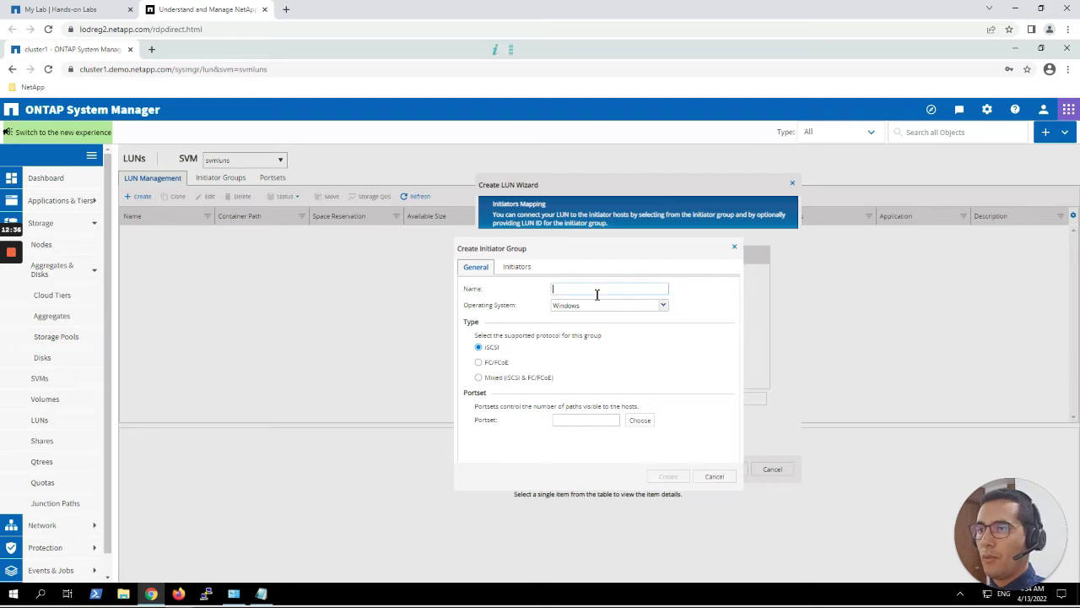
text(win)
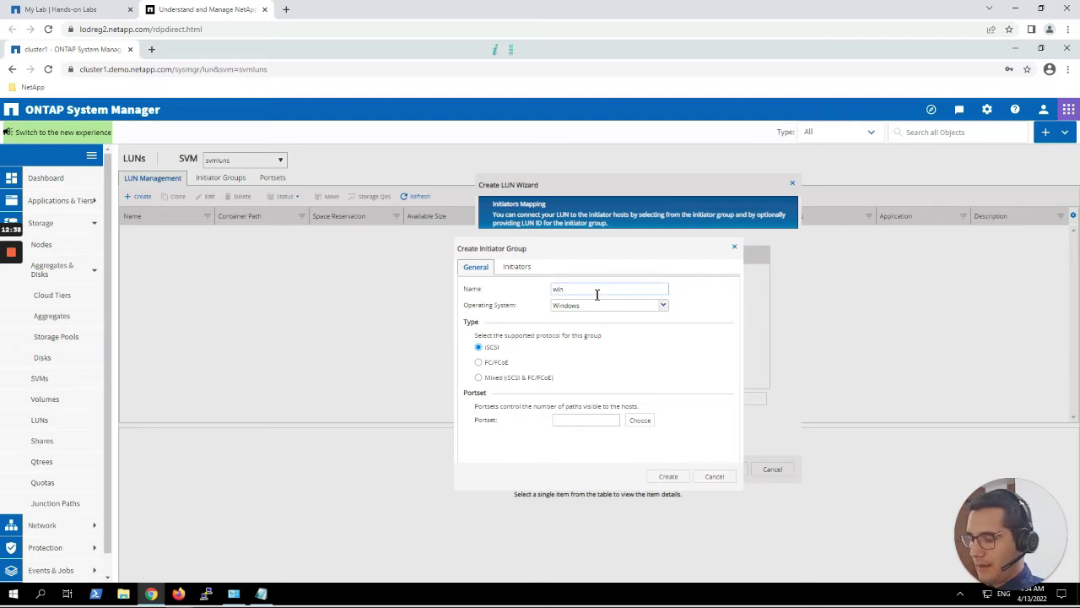
text(igrp)
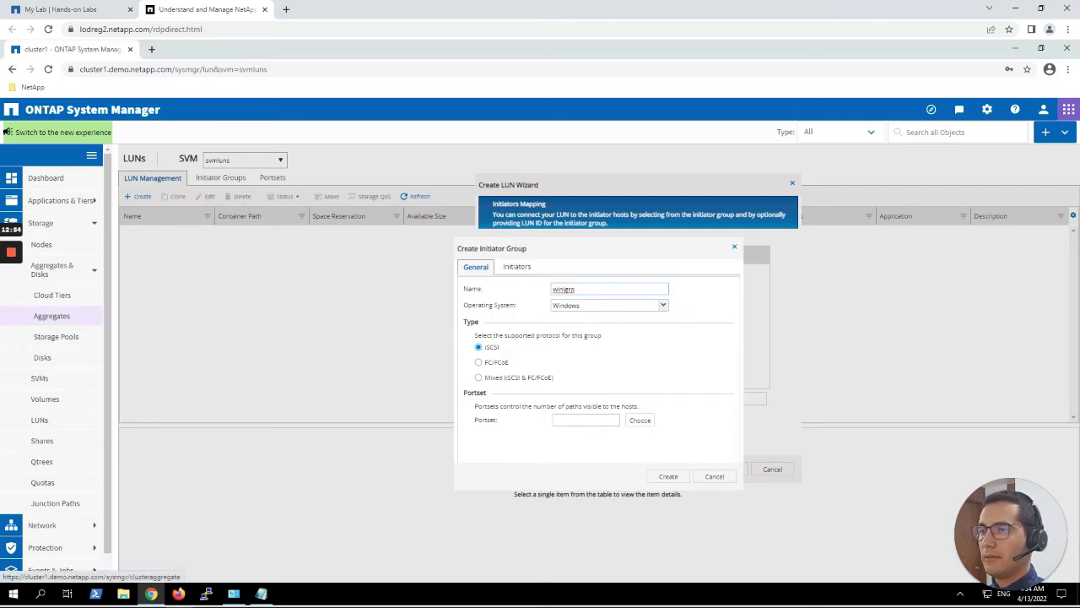
click(518, 268)
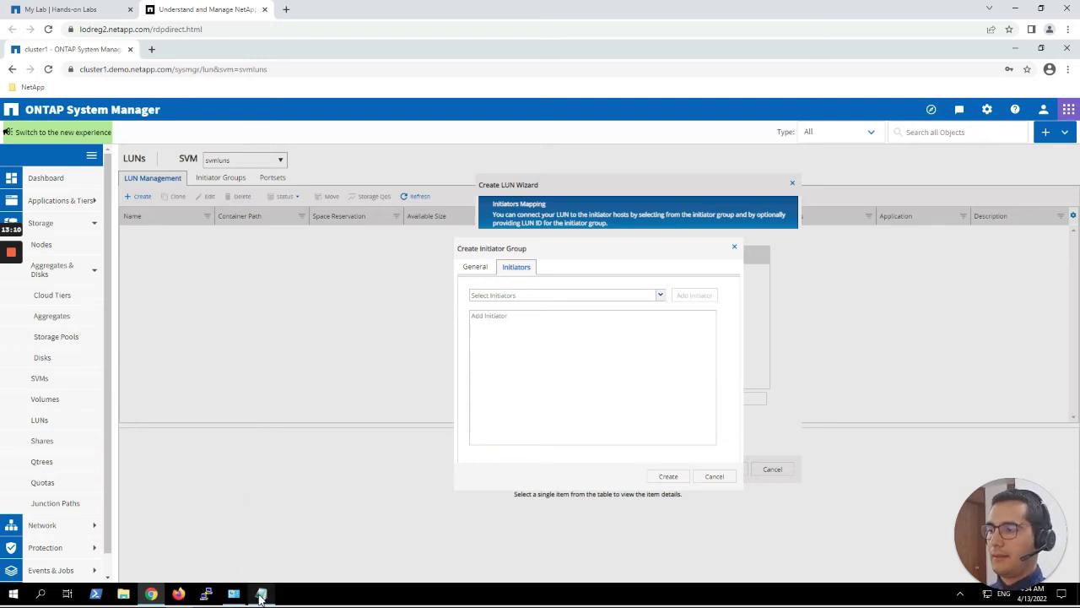
Copy the host IQN from Notepad into winigrp's initiators and create the group.
click(260, 592)
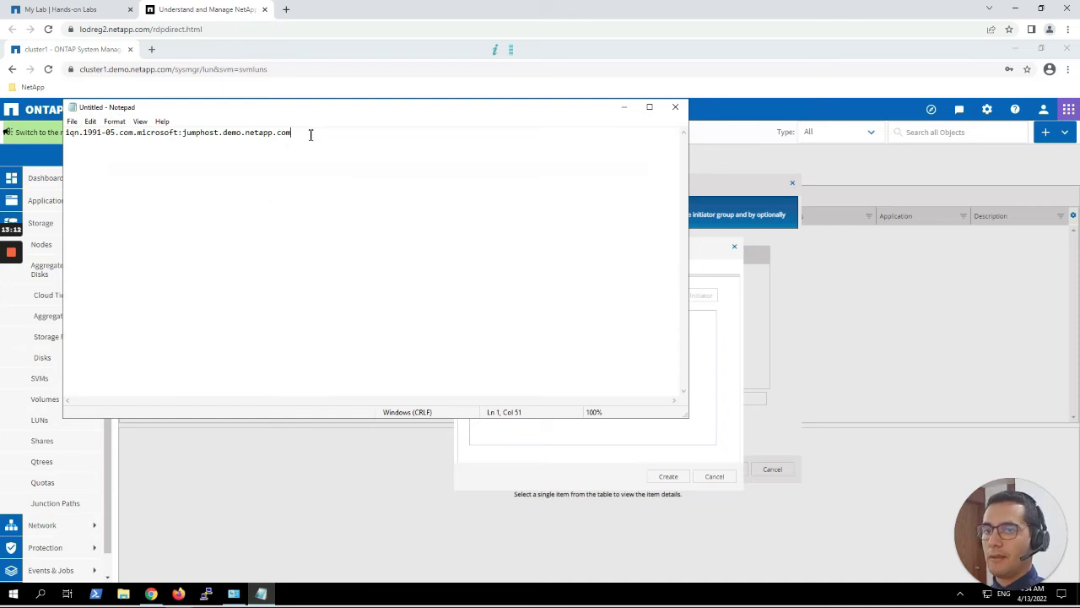
drag(308, 132, 49, 125)
key(ctrl+c)
click(699, 340)
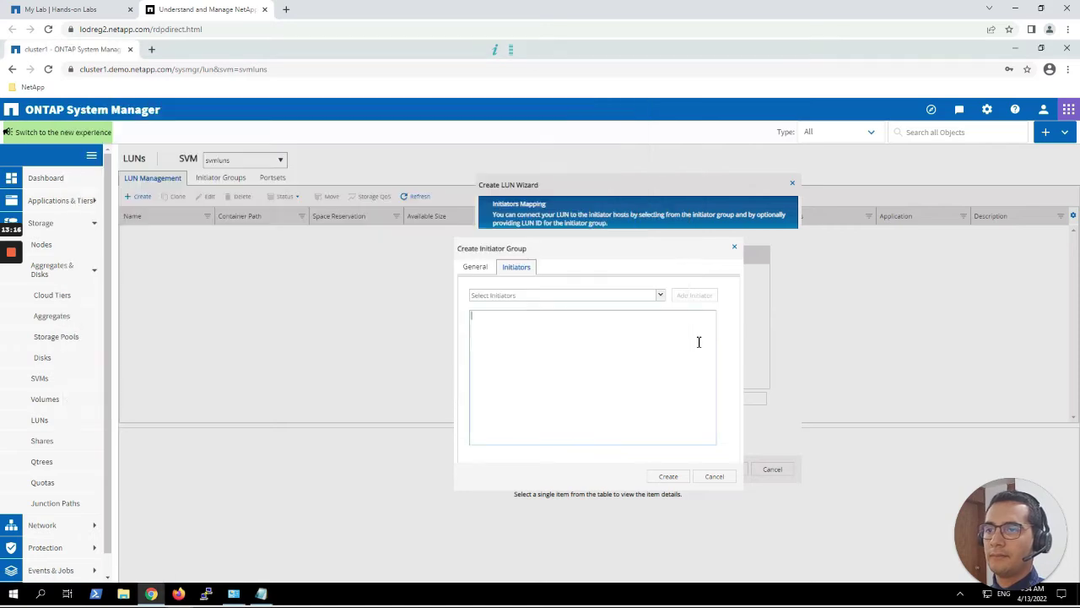
key(ctrl+v)
click(668, 478)
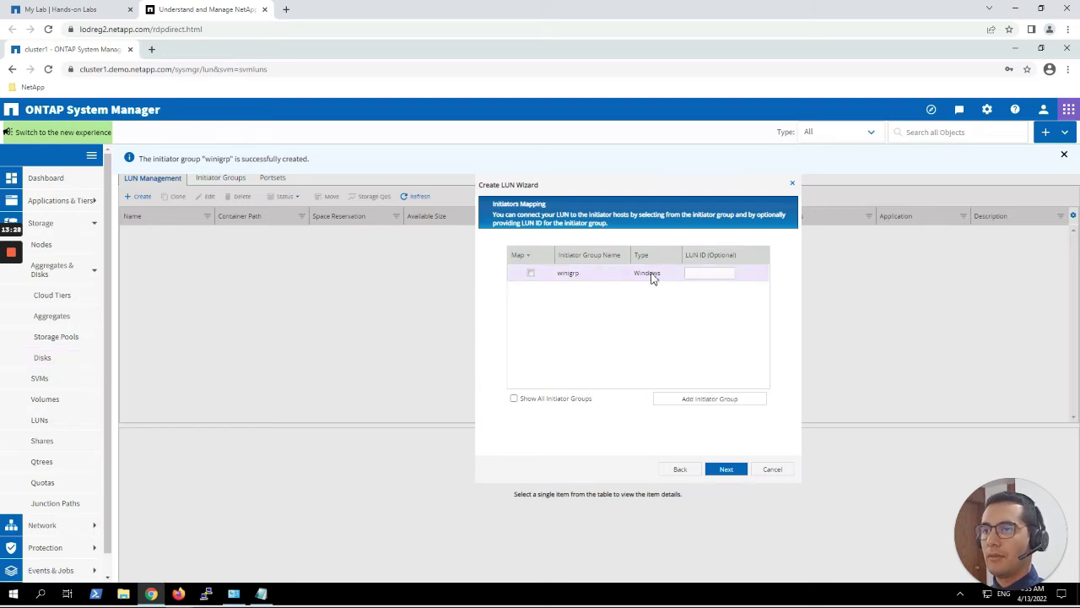
Map the LUN to winigrp and continue to the Storage Quality of Service step.
click(531, 274)
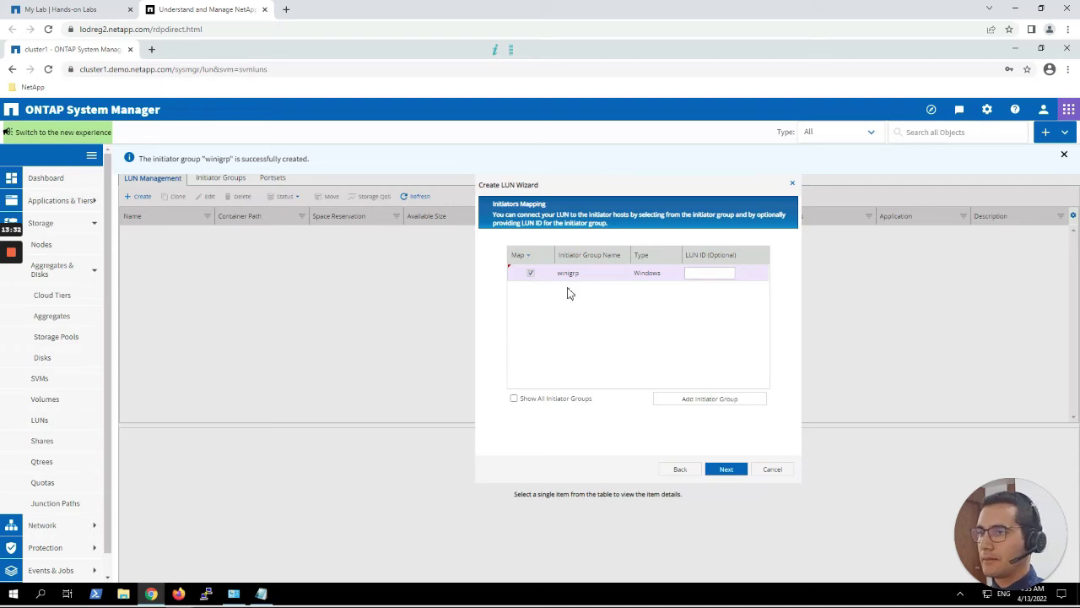
click(728, 470)
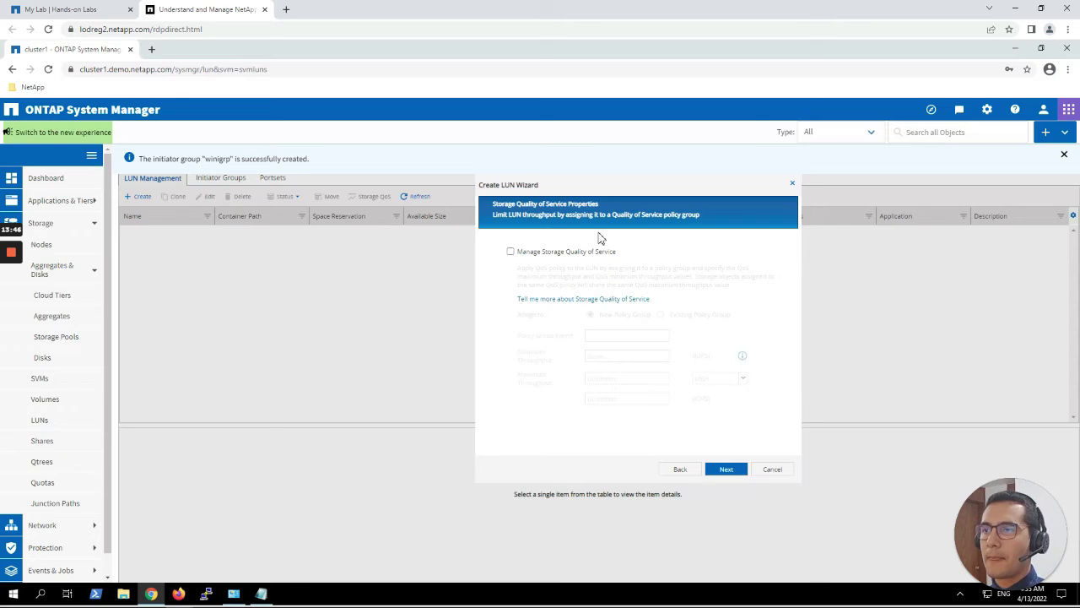
Skip QoS, review the 10 GB windows.lun summary in /vol/winluns, and finish the wizard.
click(727, 470)
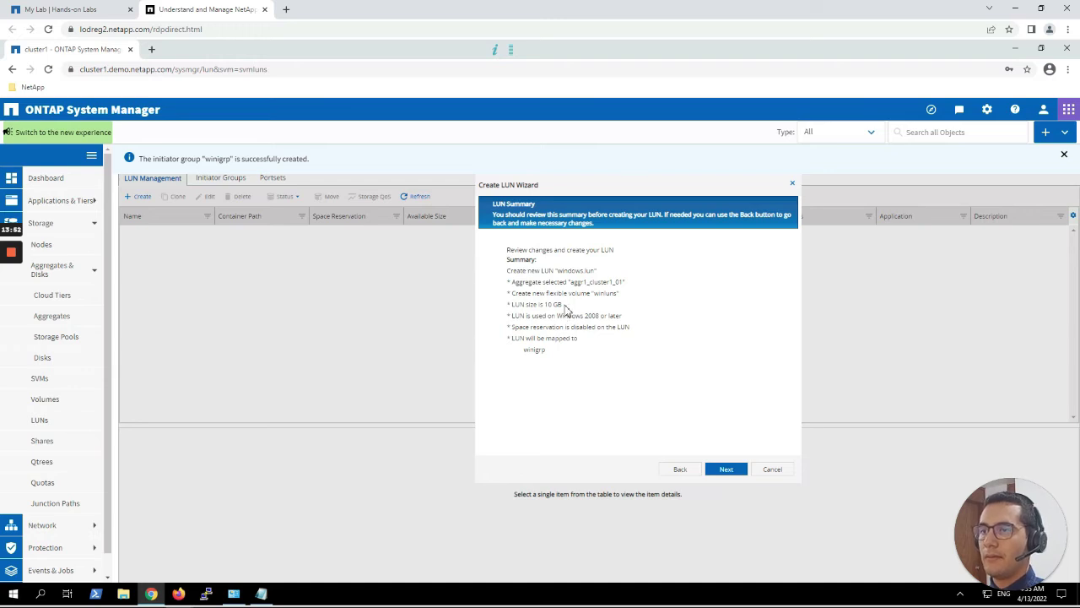
drag(564, 305, 513, 308)
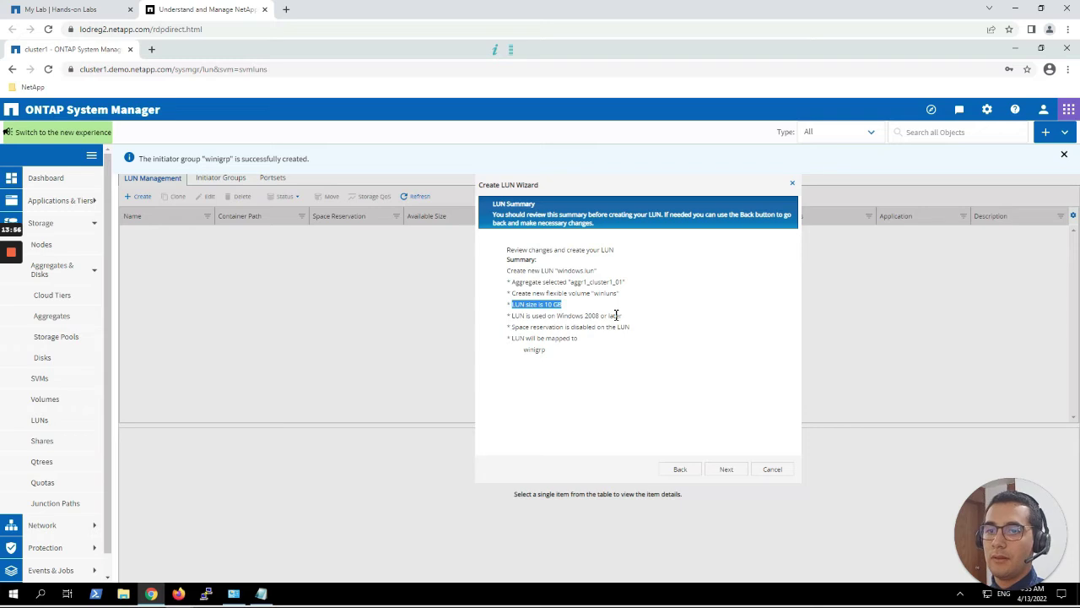
click(735, 471)
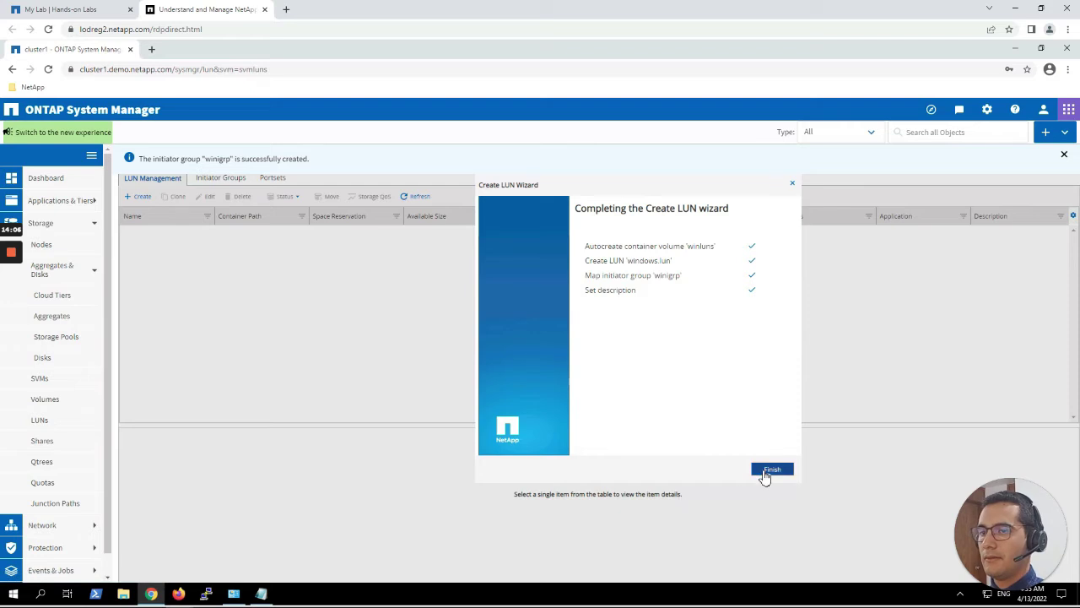
click(770, 470)
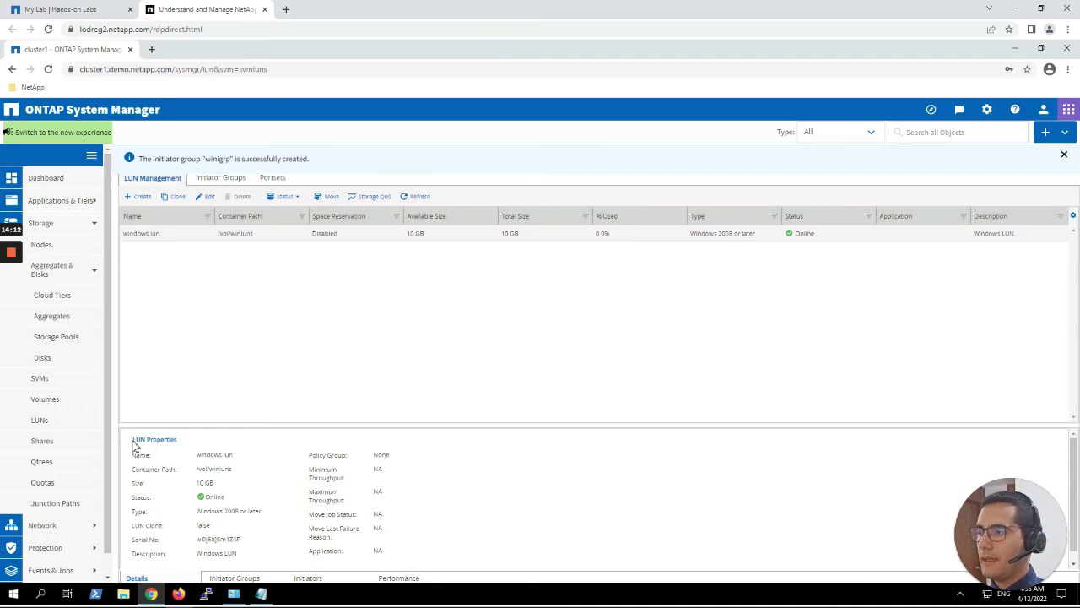
drag(133, 445, 405, 552)
click(403, 545)
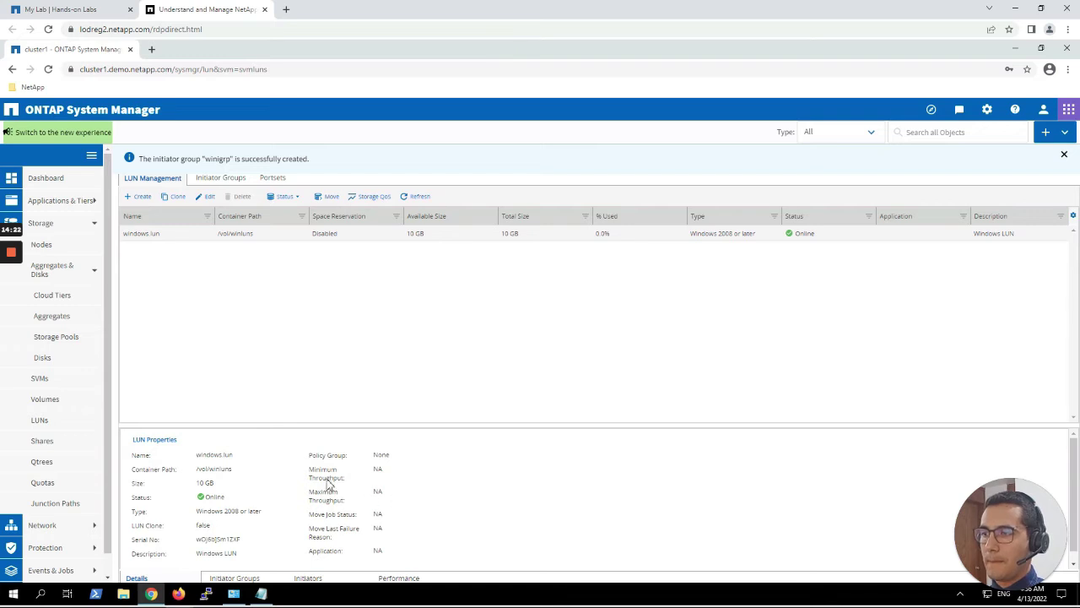
drag(313, 477, 358, 488)
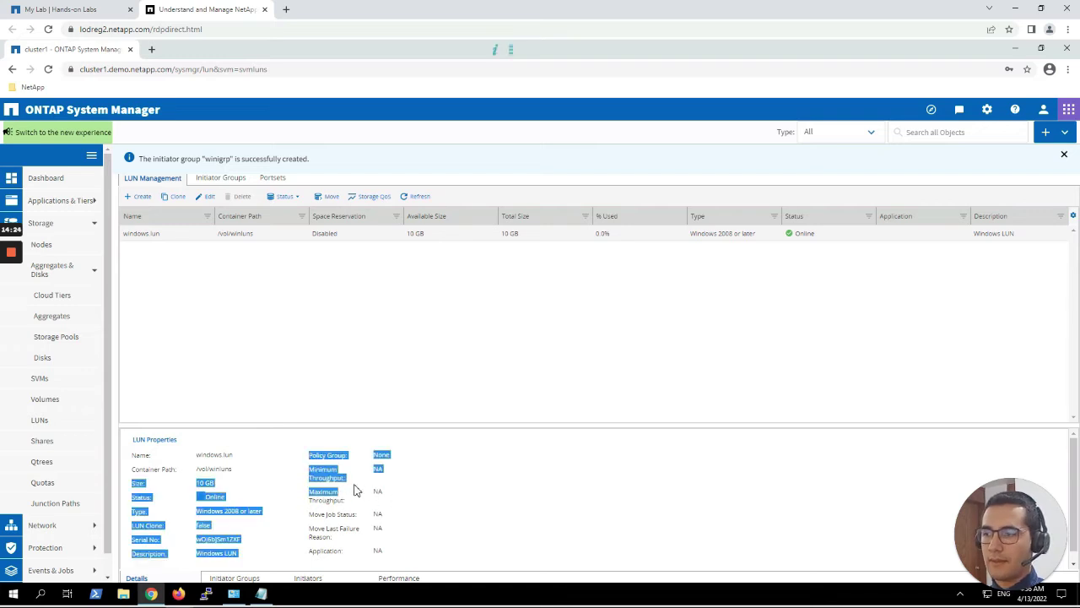
click(358, 488)
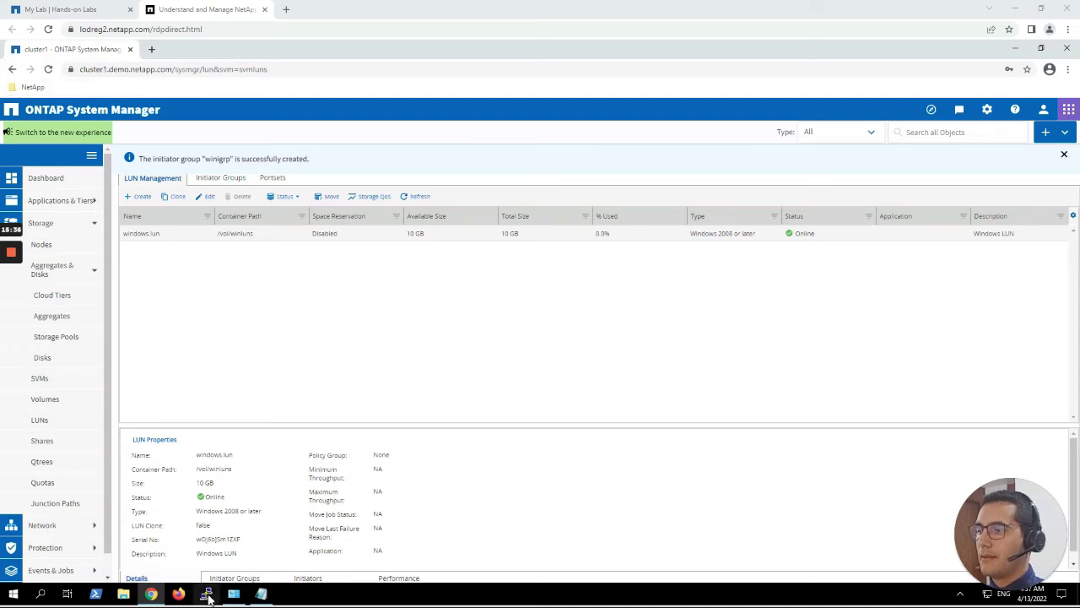
Load the saved cluster1 session in PuTTY and open the SSH connection.
click(207, 594)
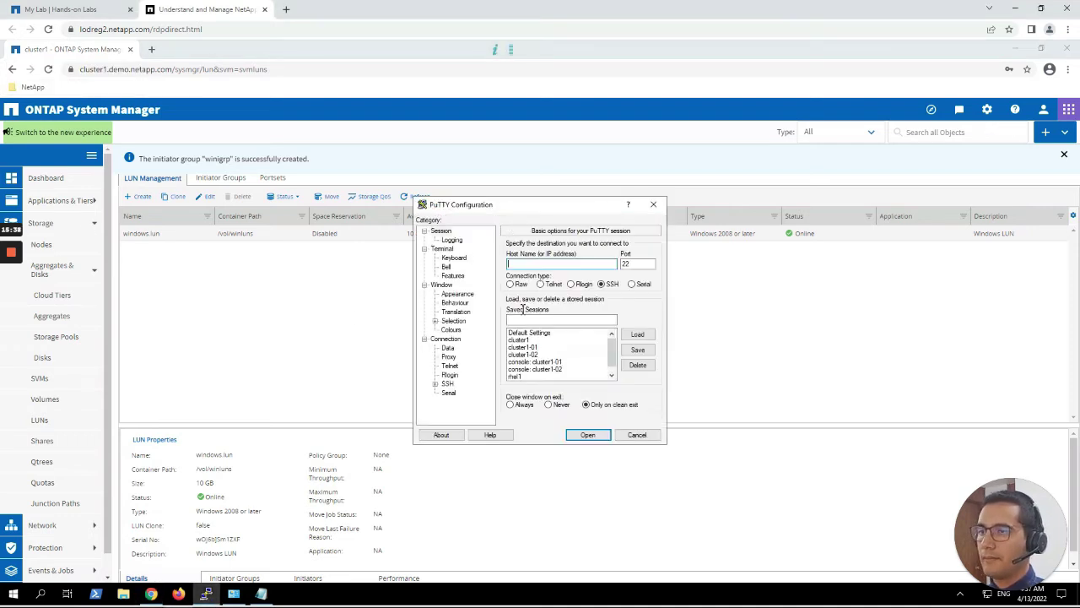
click(528, 339)
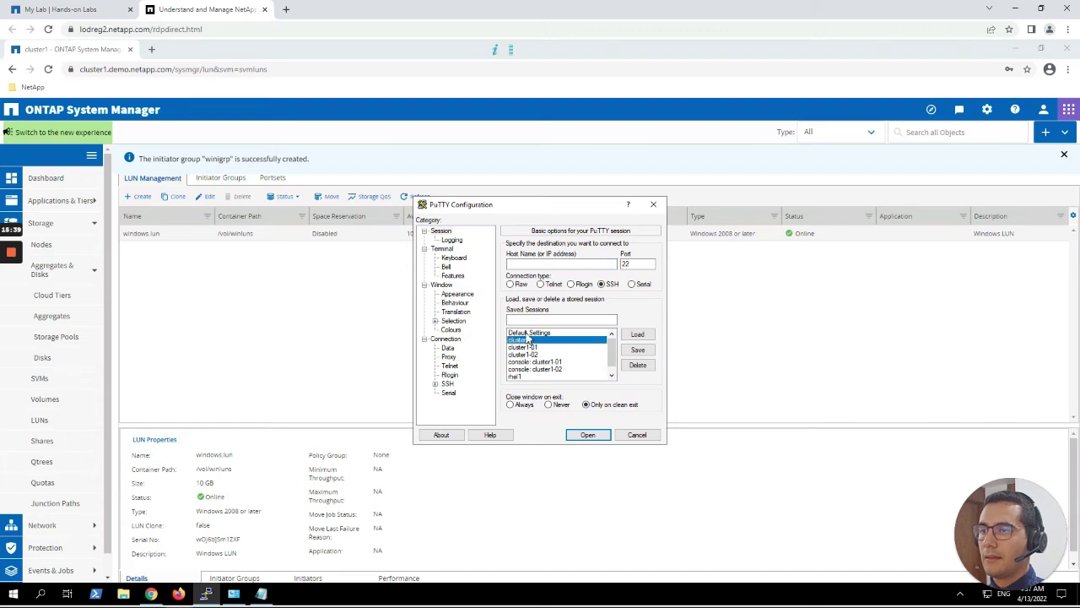
click(638, 336)
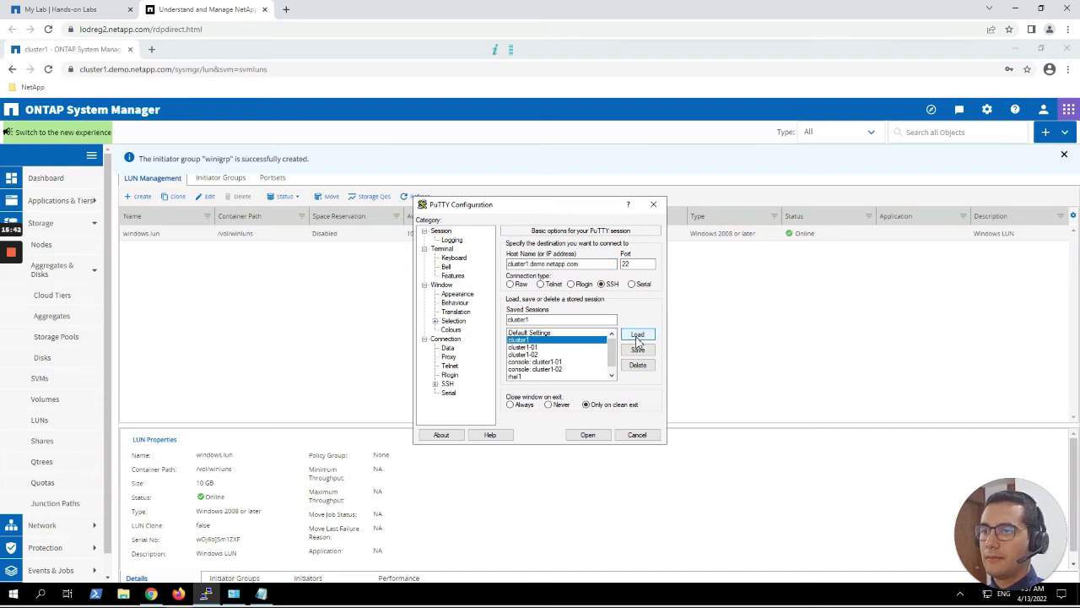
click(601, 437)
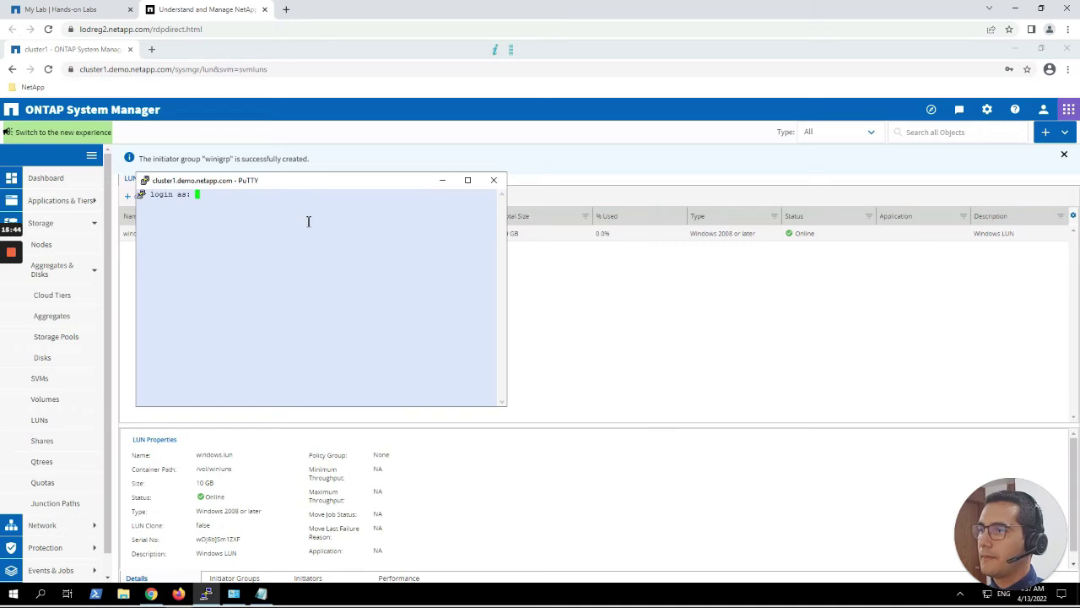
drag(272, 188, 504, 263)
Log in to cluster1 as admin with the password to reach the cluster prompt.
text(admin)
key(Return)
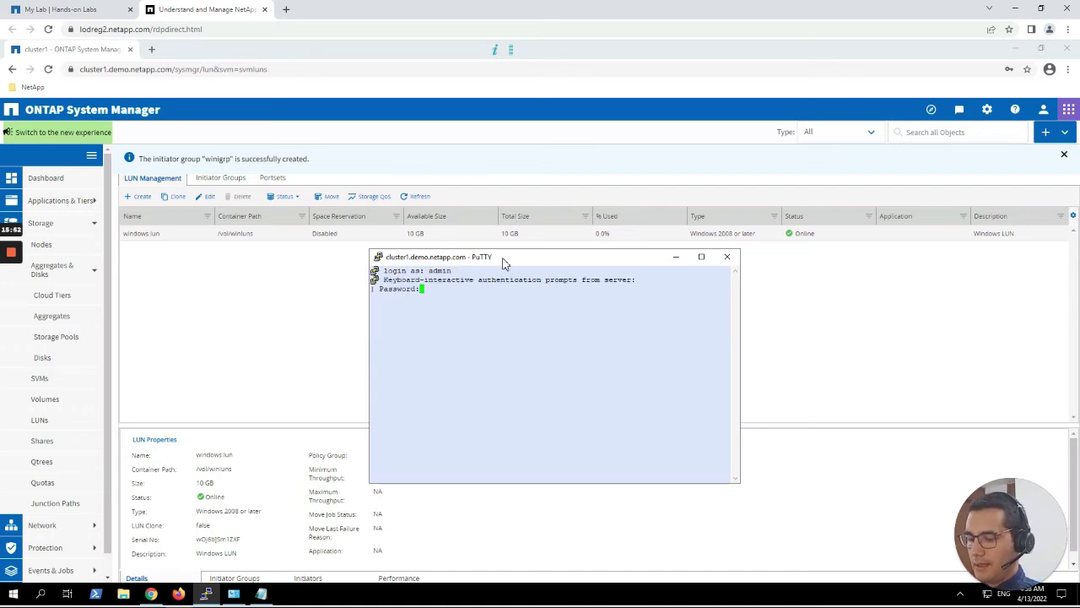
key(Return)
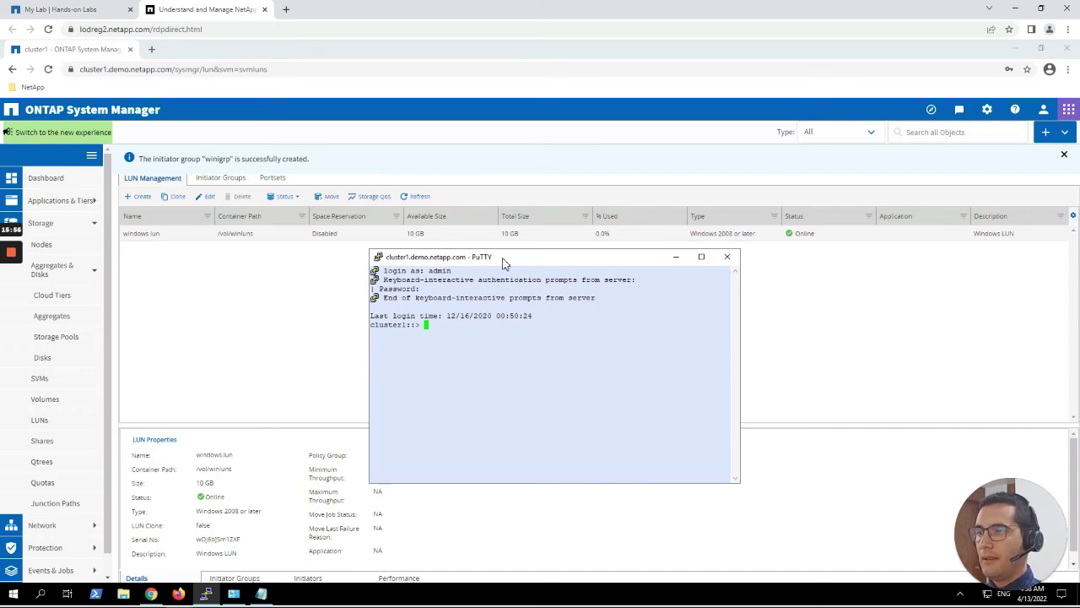
key(Return)
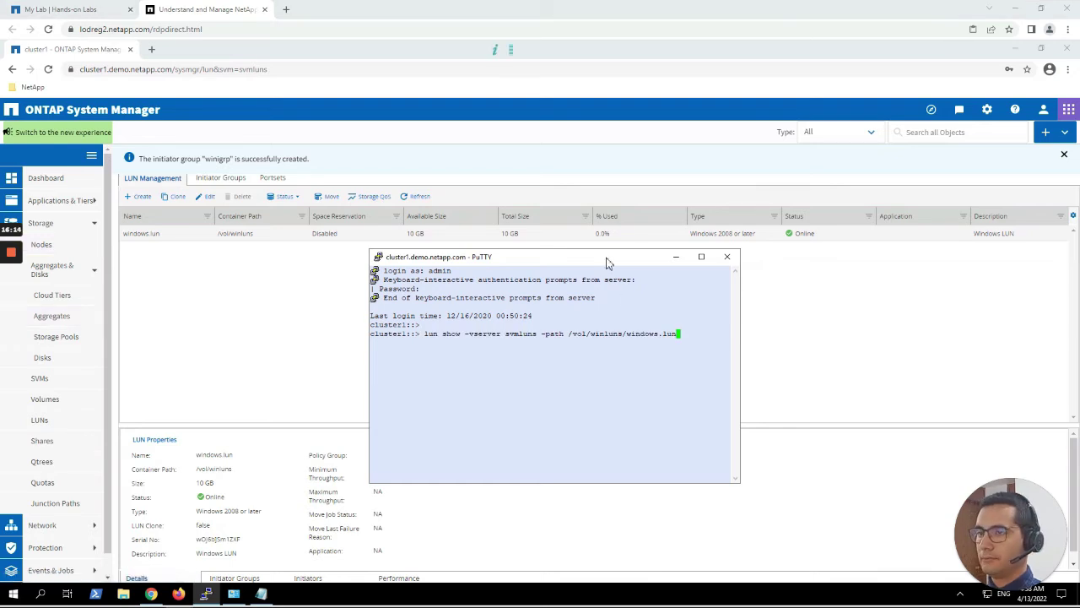
Read the lun show -fields space-allocation output showing windows.lun's space-allocation as disabled.
click(620, 263)
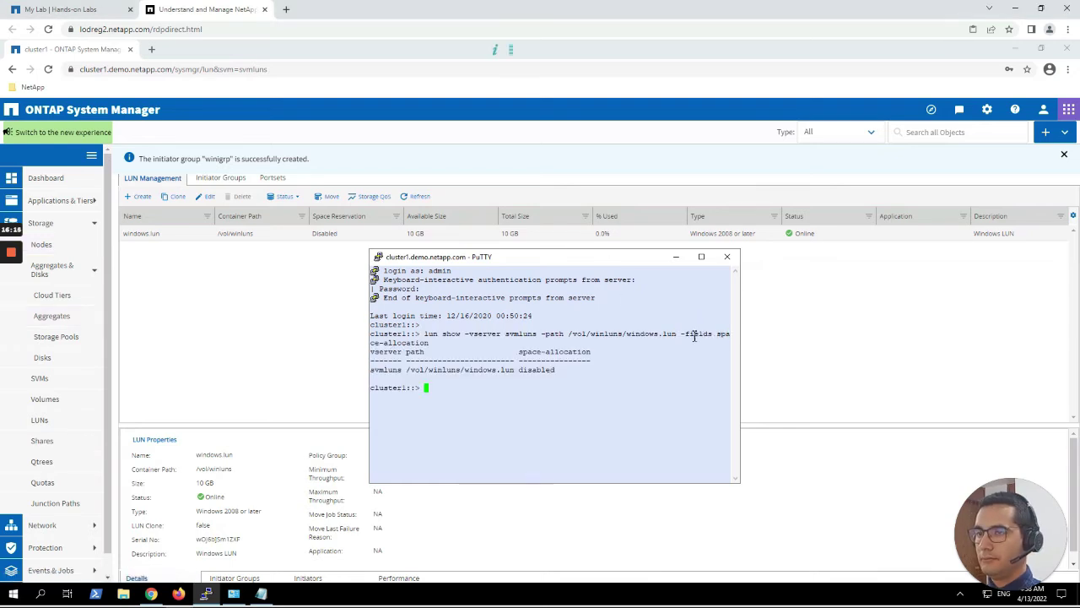
drag(425, 334, 591, 335)
click(590, 335)
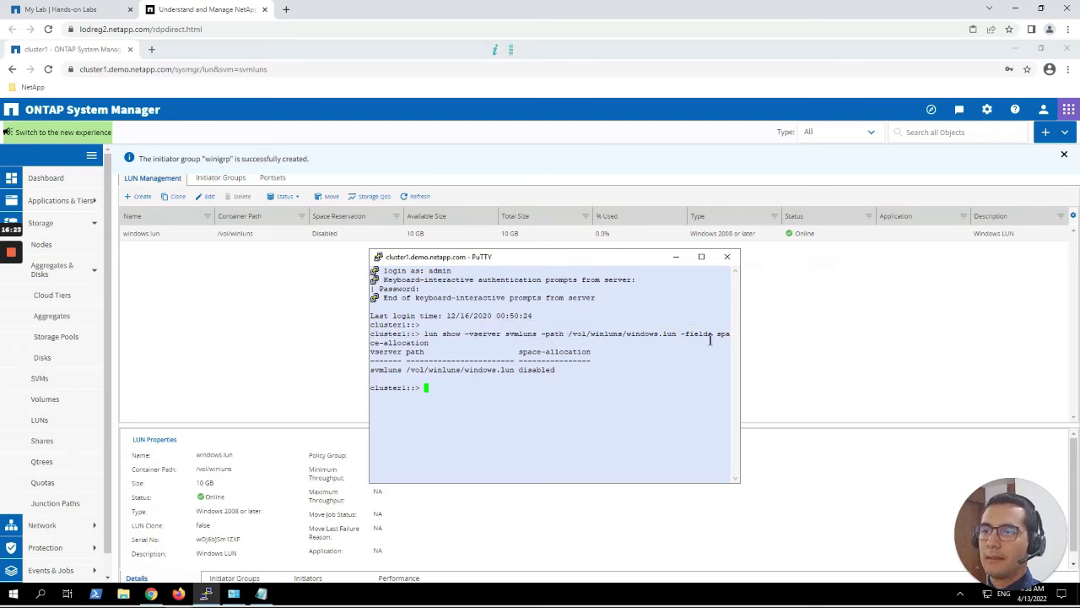
drag(682, 335, 711, 336)
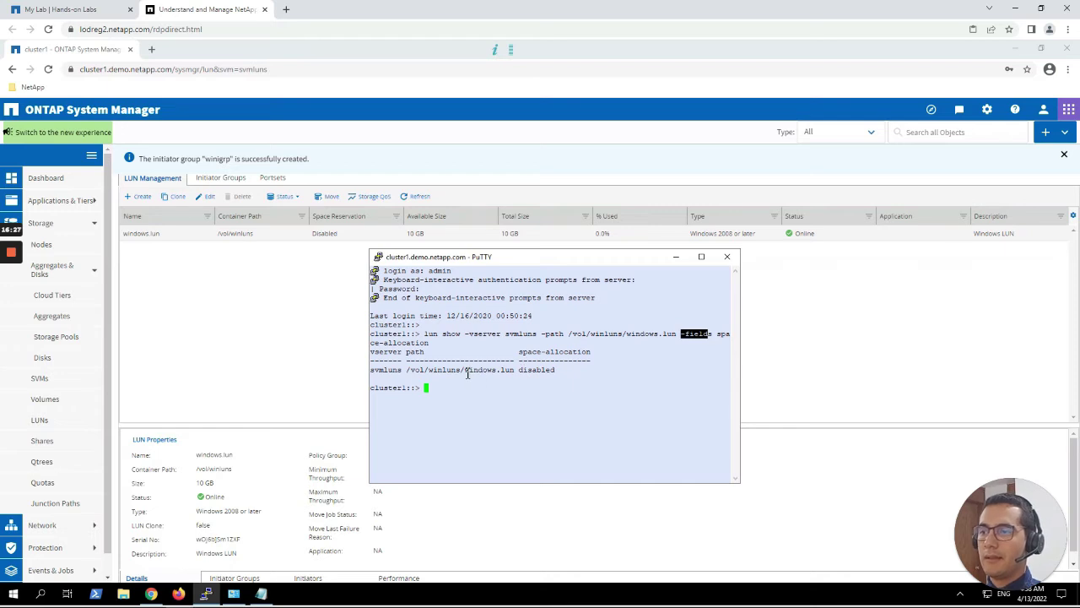
drag(465, 372, 514, 376)
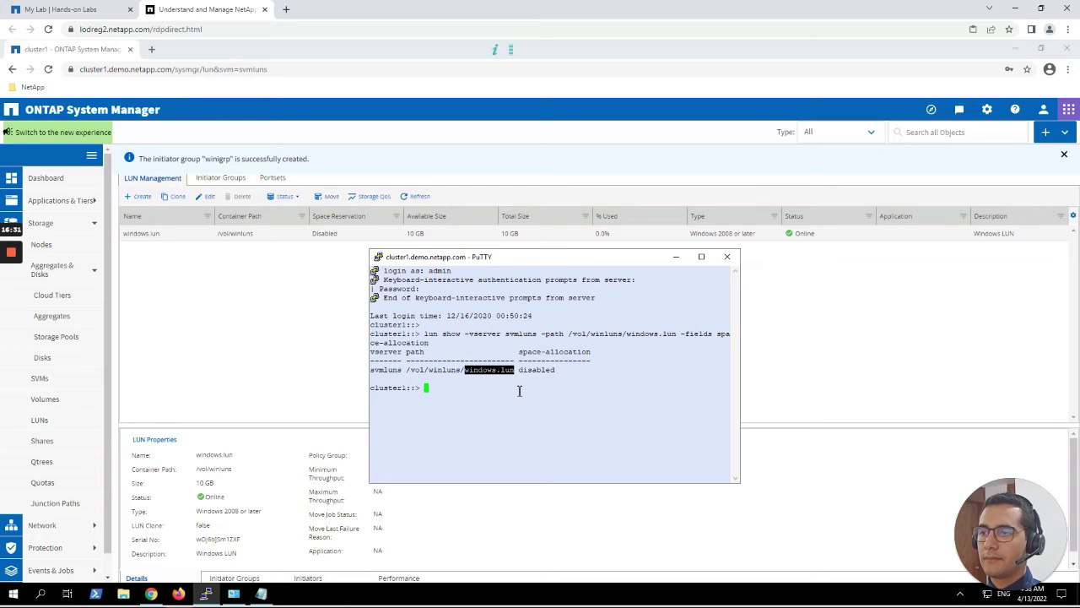
drag(520, 352, 560, 371)
triple_click(547, 372)
click(545, 372)
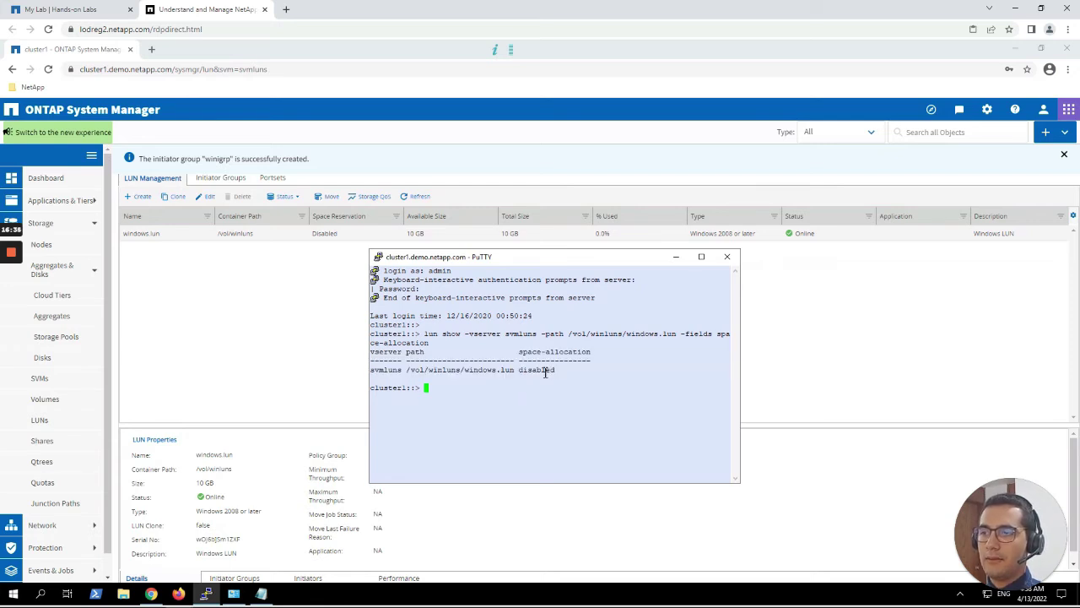
double_click(545, 372)
click(492, 380)
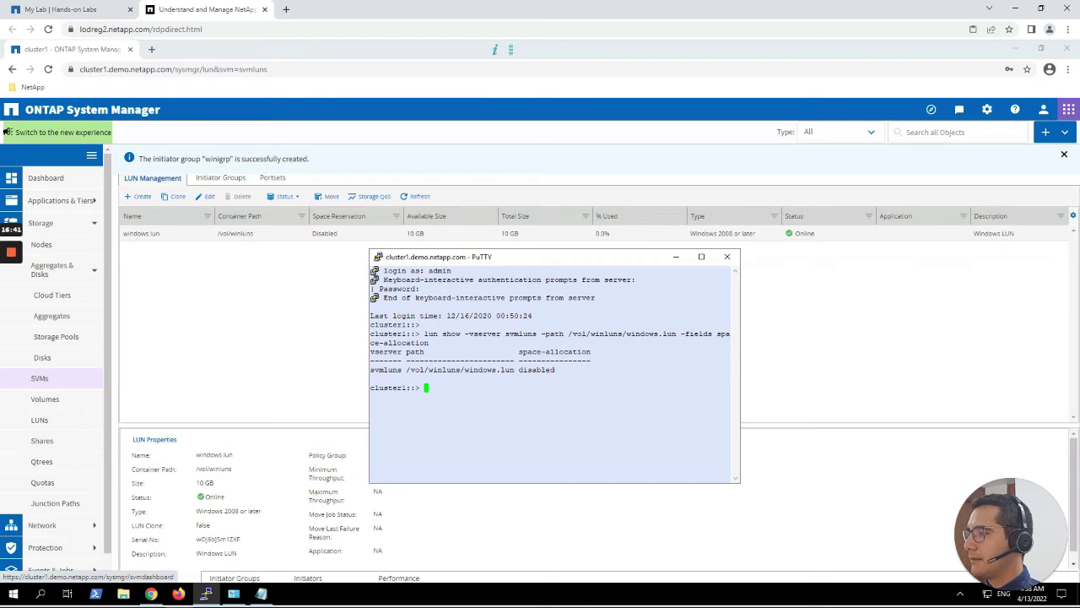
Run lun modify -vserver svmluns -path /vol/winluns/windows.lun -space-allocation enabled.
right_click(438, 388)
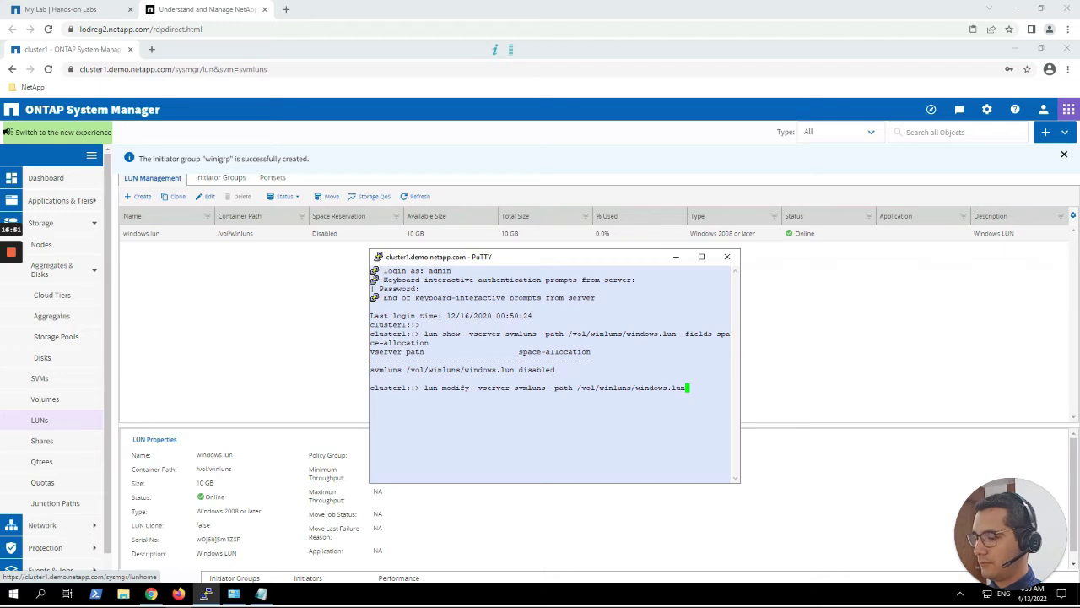
right_click(709, 387)
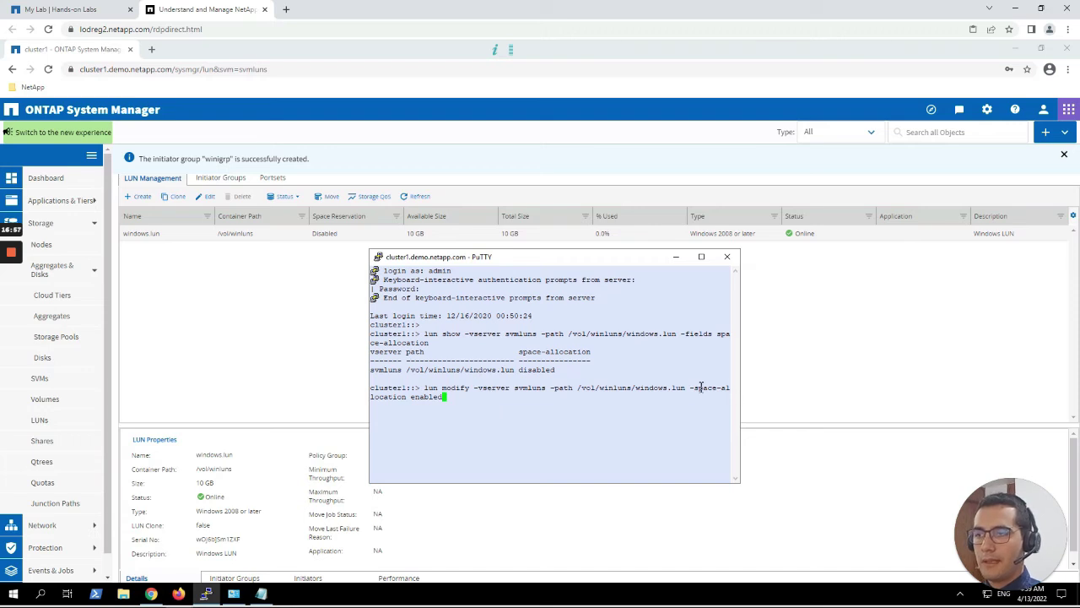
double_click(423, 398)
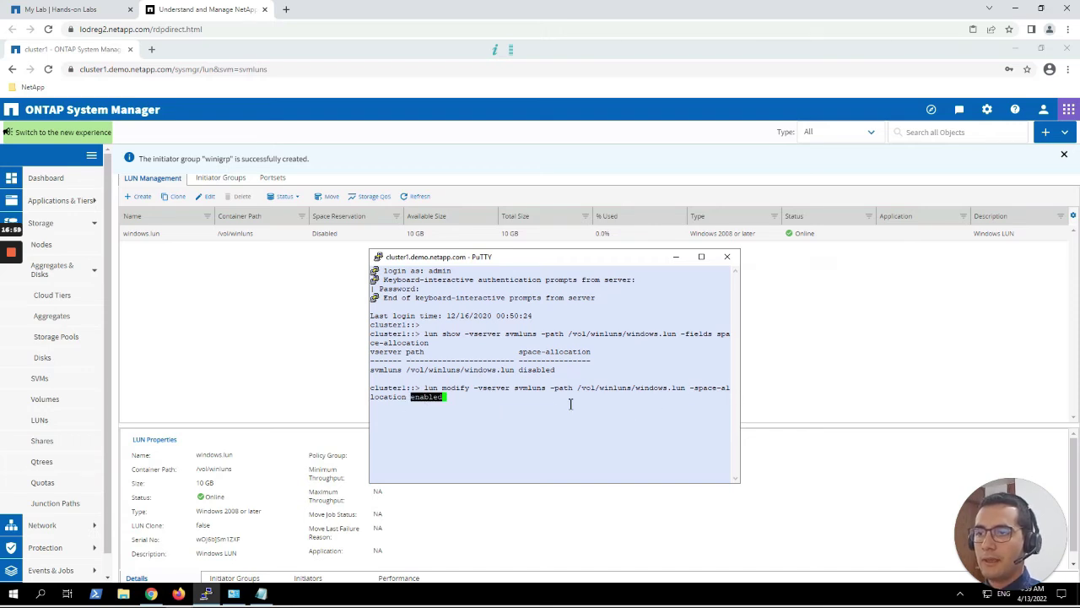
drag(475, 388, 687, 387)
click(600, 389)
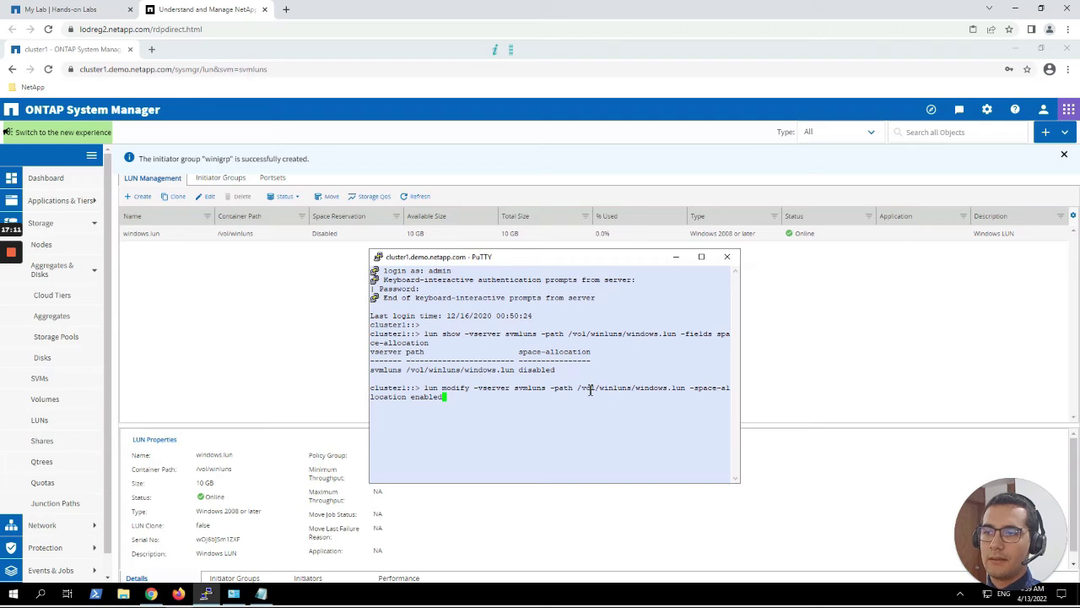
double_click(591, 389)
click(590, 389)
drag(579, 389, 686, 388)
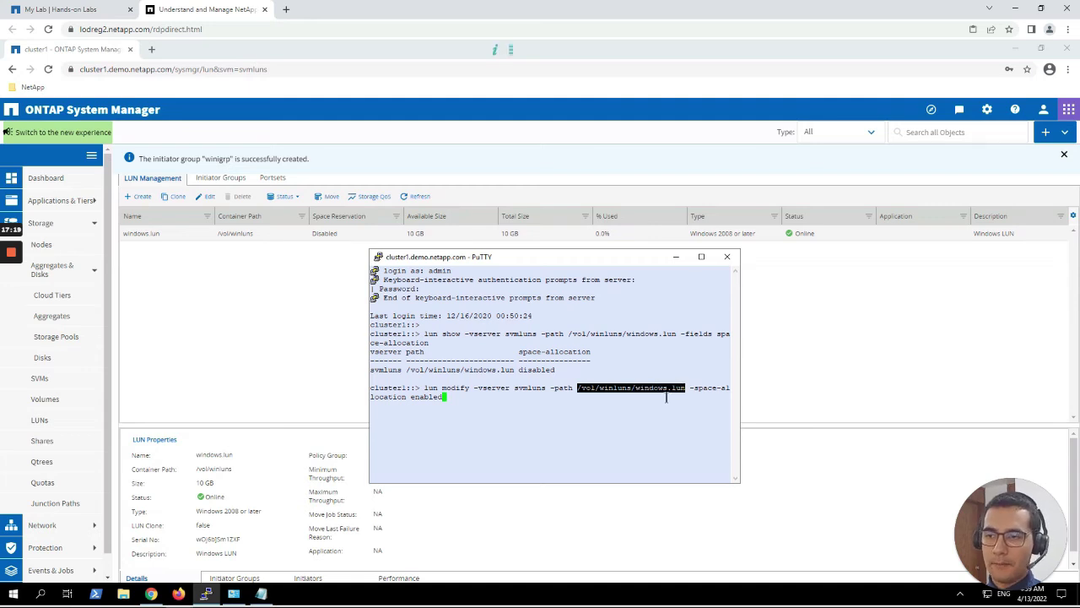
click(658, 398)
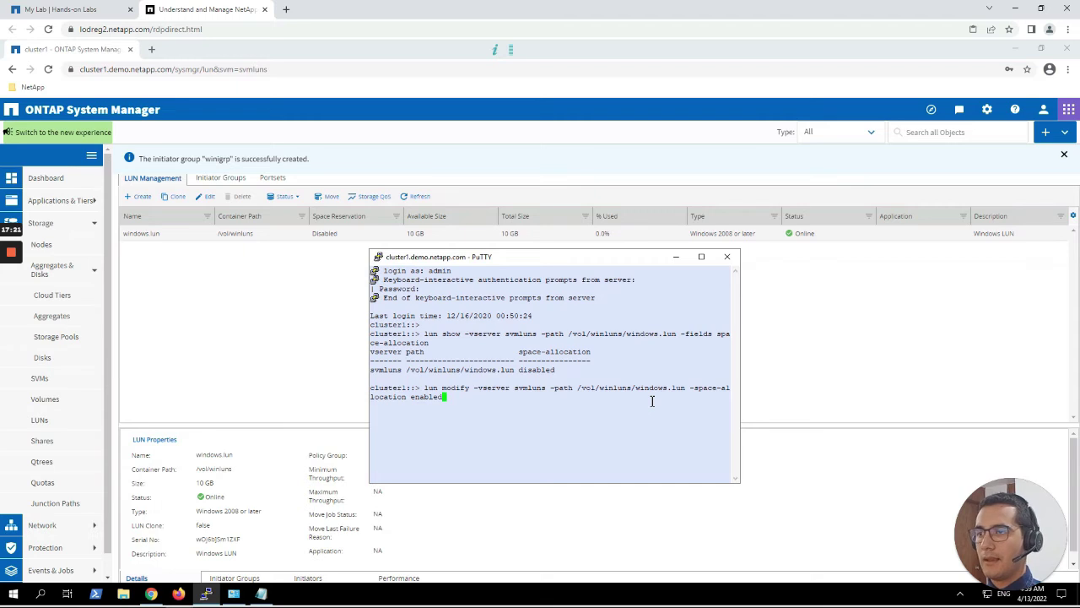
key(Return)
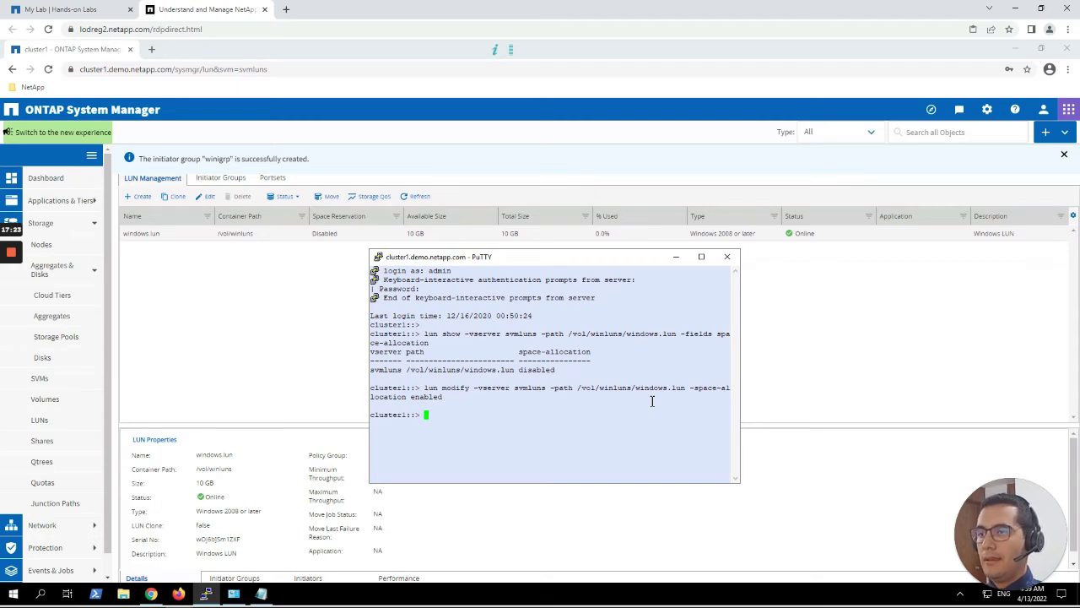
Re-run the lun show query to confirm windows.lun's space-allocation now reads enabled.
key(Up)
key(Up)
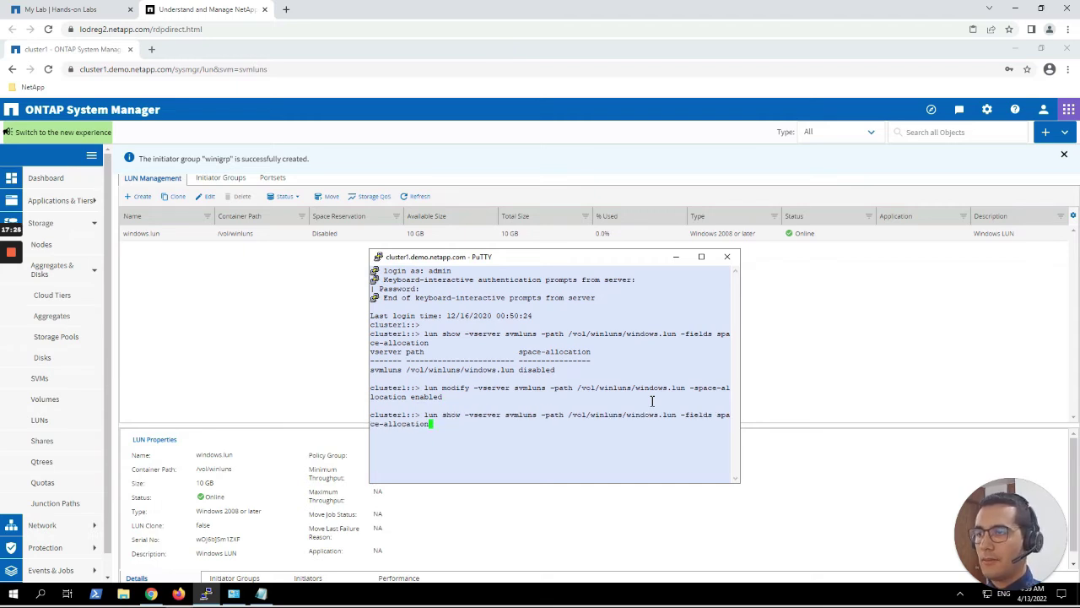
key(Return)
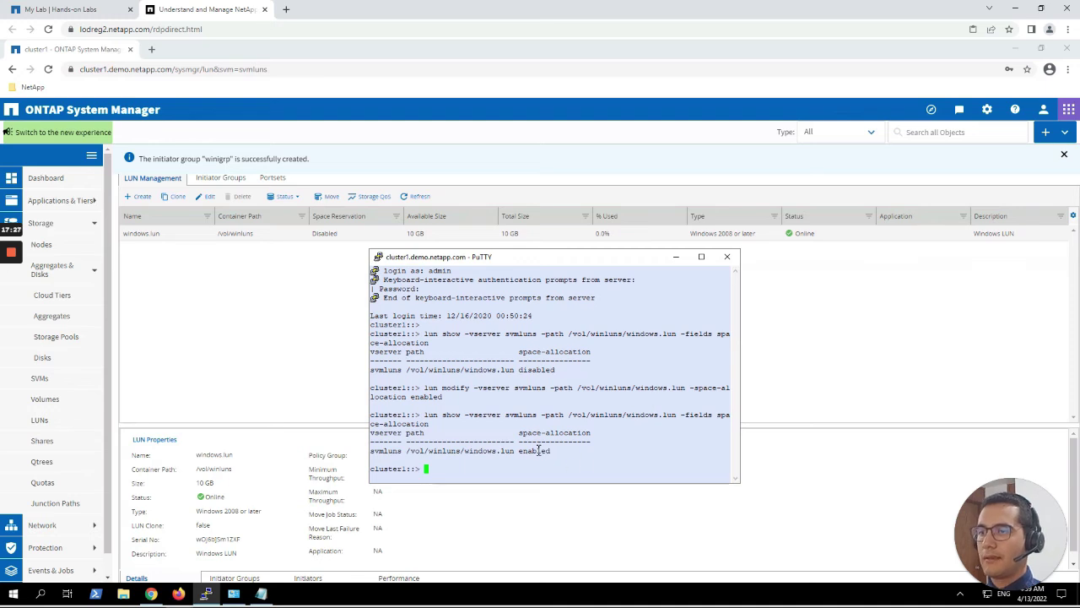
double_click(540, 451)
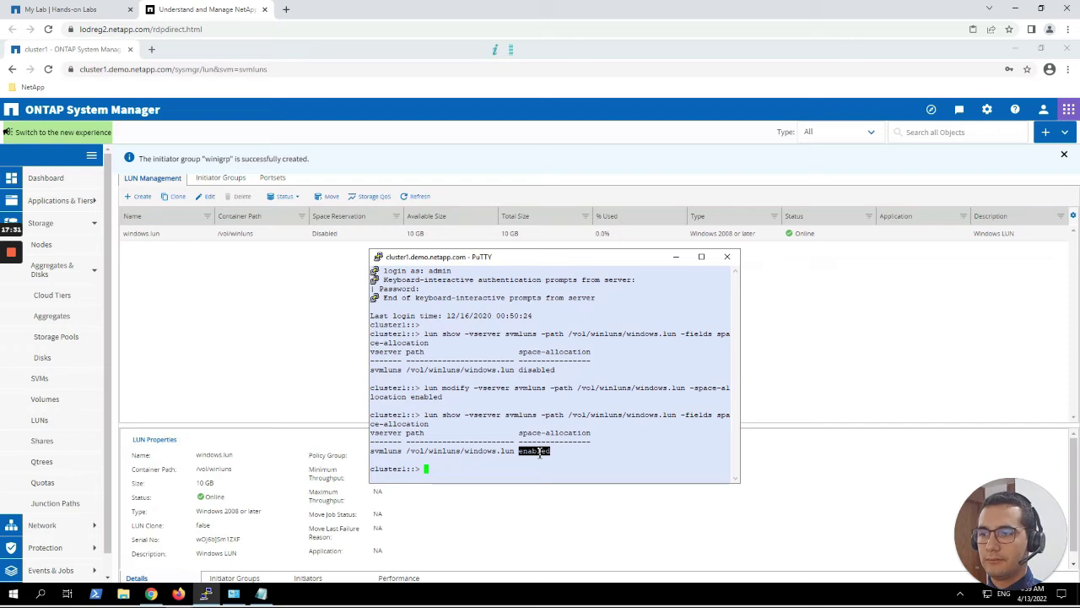
mouse_move(14, 286)
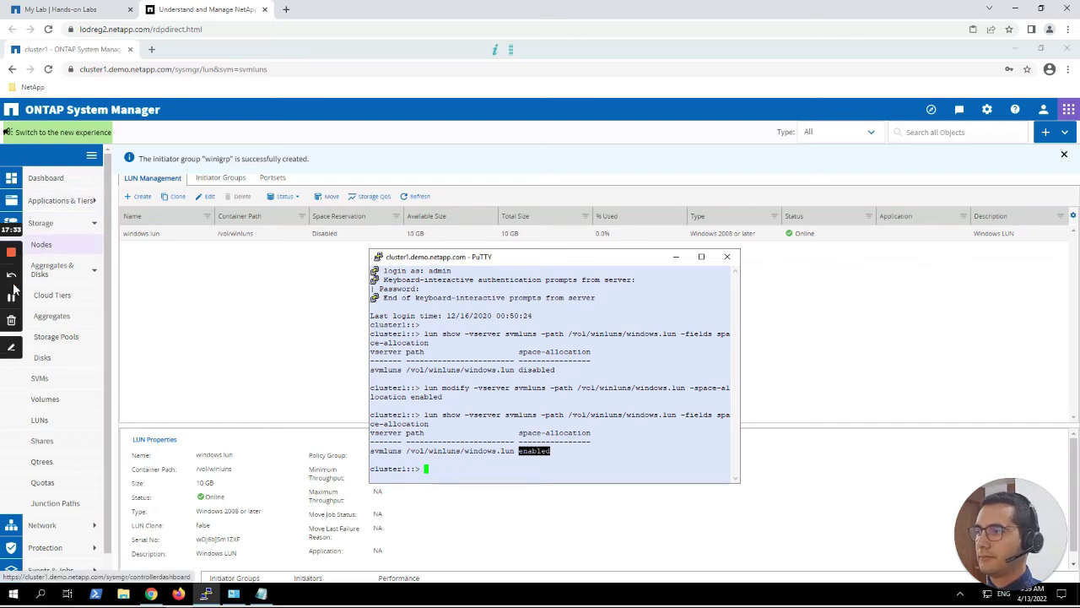
click(11, 300)
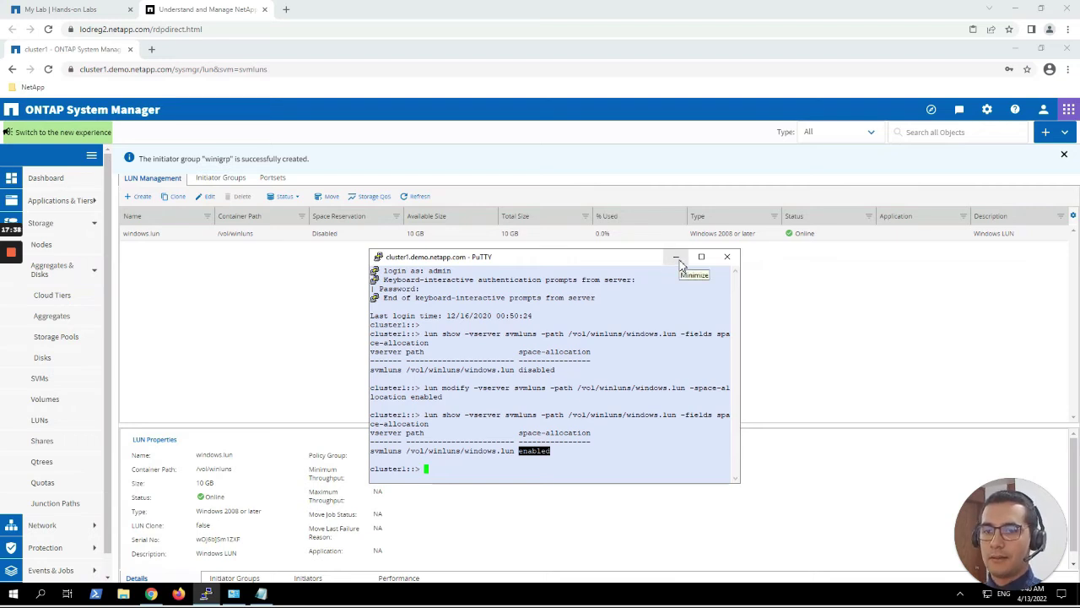
Hide PuTTY, open MPIO from Administrative Tools, review Discover Multi-Paths, and close with OK.
click(677, 262)
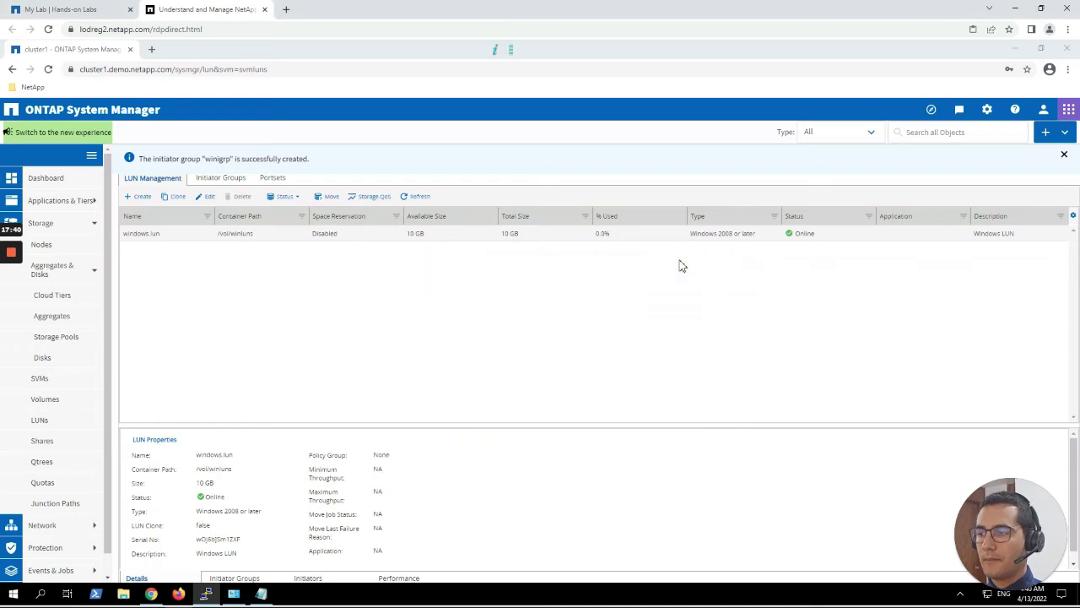
click(236, 596)
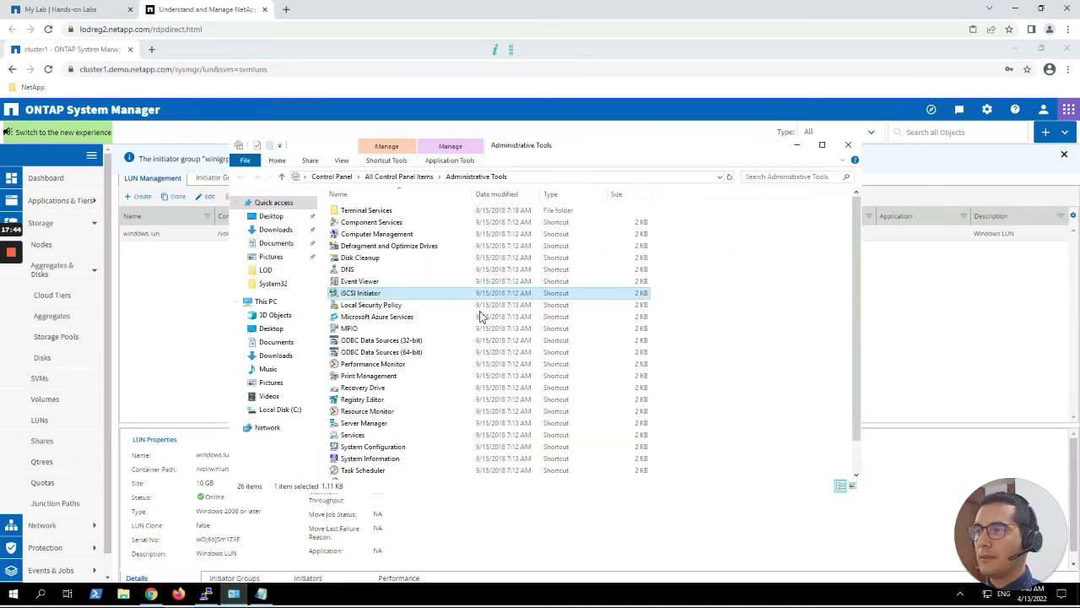
double_click(365, 330)
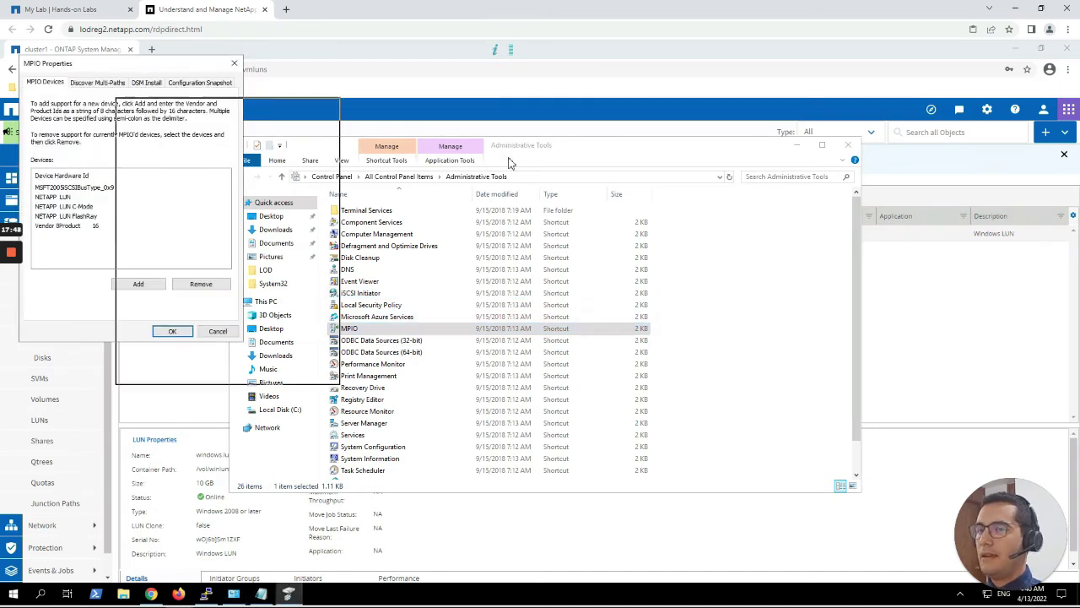
drag(509, 162, 510, 161)
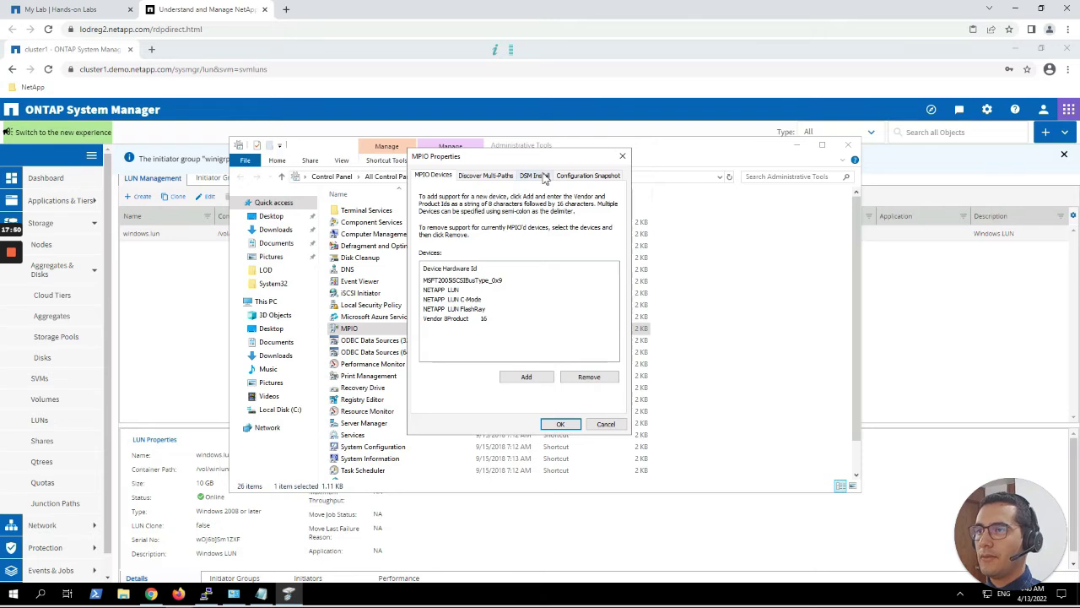
click(493, 177)
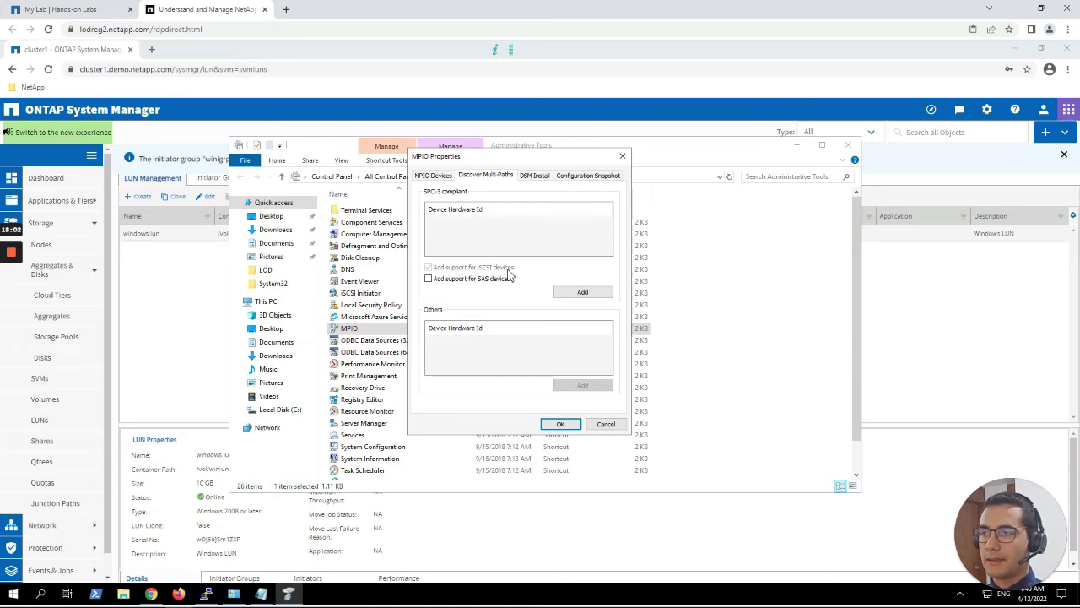
click(560, 424)
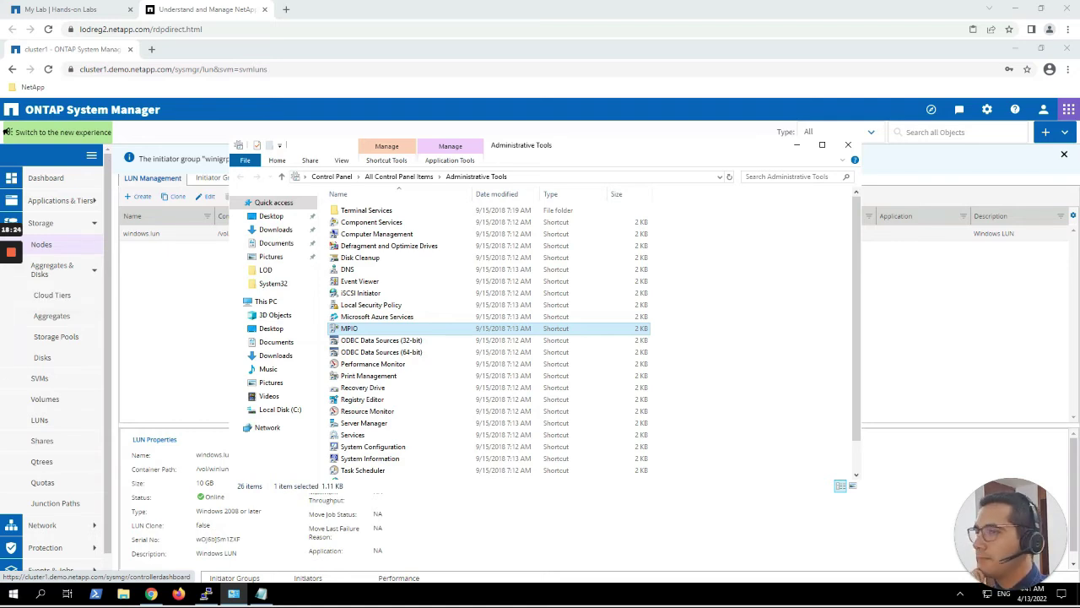
Launch iSCSI Initiator and open Discover Target Portal from its Discovery tab.
double_click(371, 295)
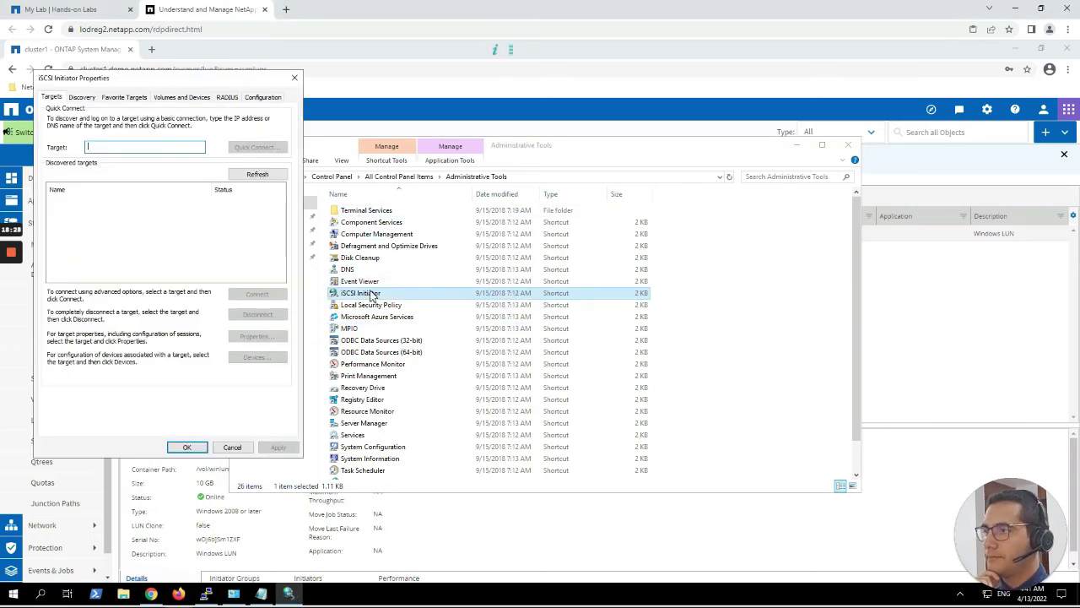
click(212, 243)
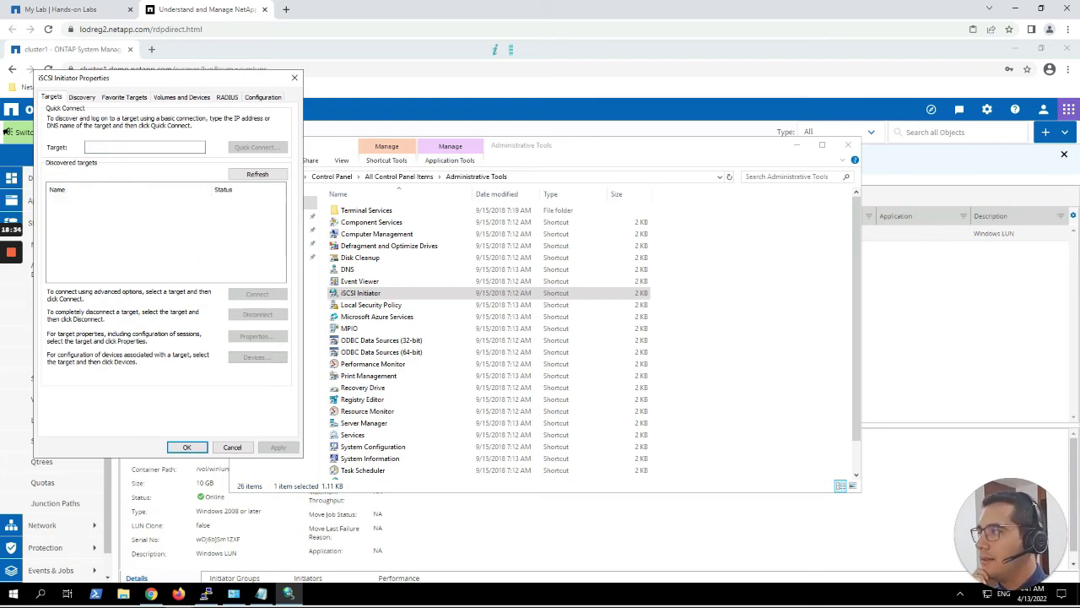
click(83, 98)
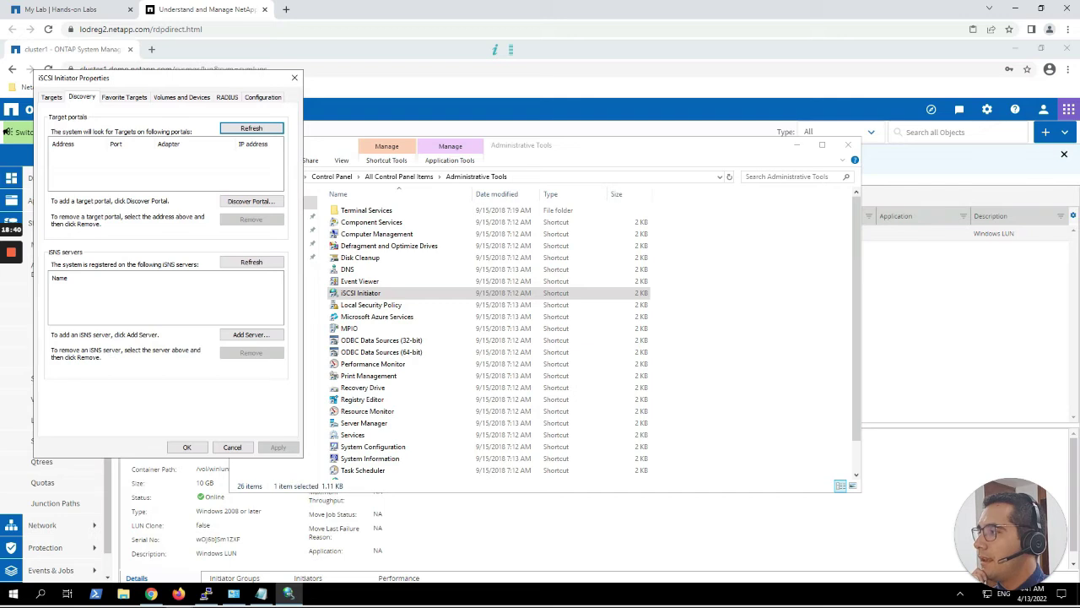
click(253, 205)
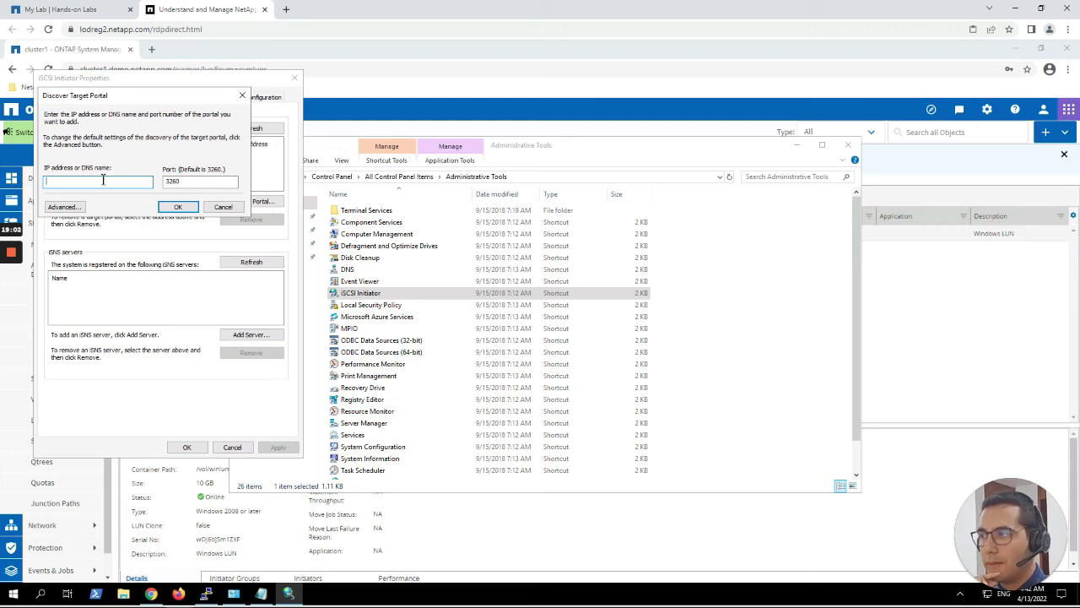
Add portal 192.168.0.131 port 3260 and select the discovered inactive NetApp target.
text(19)
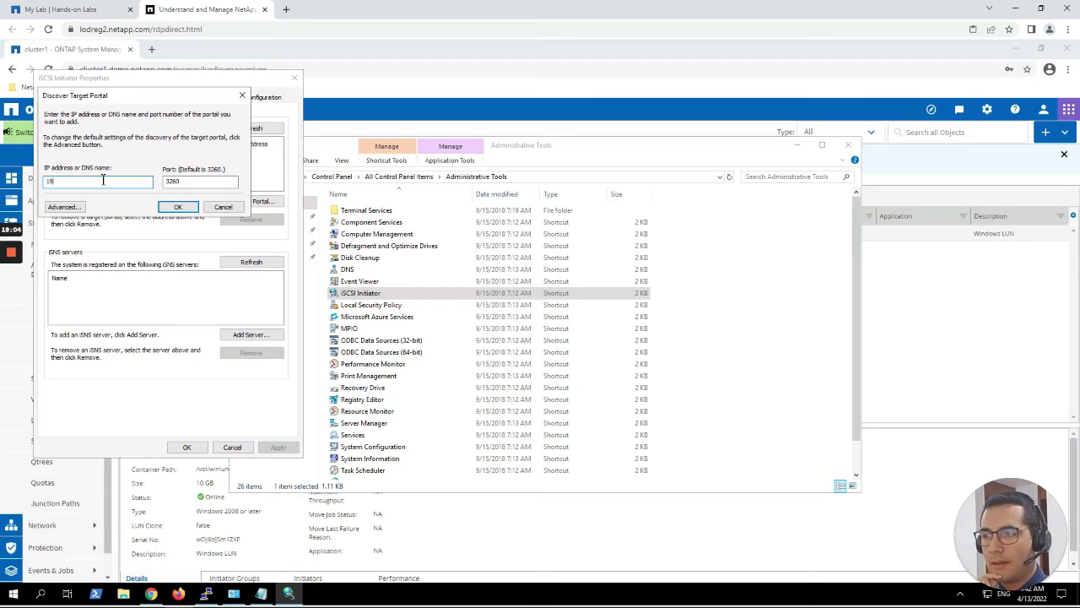
text(2.168)
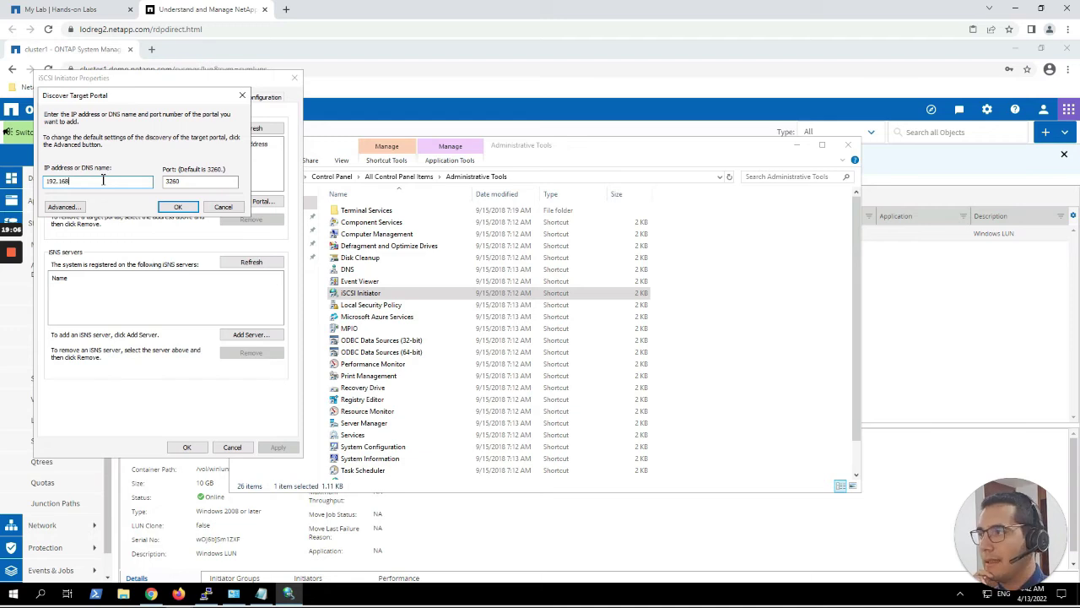
text(.0.)
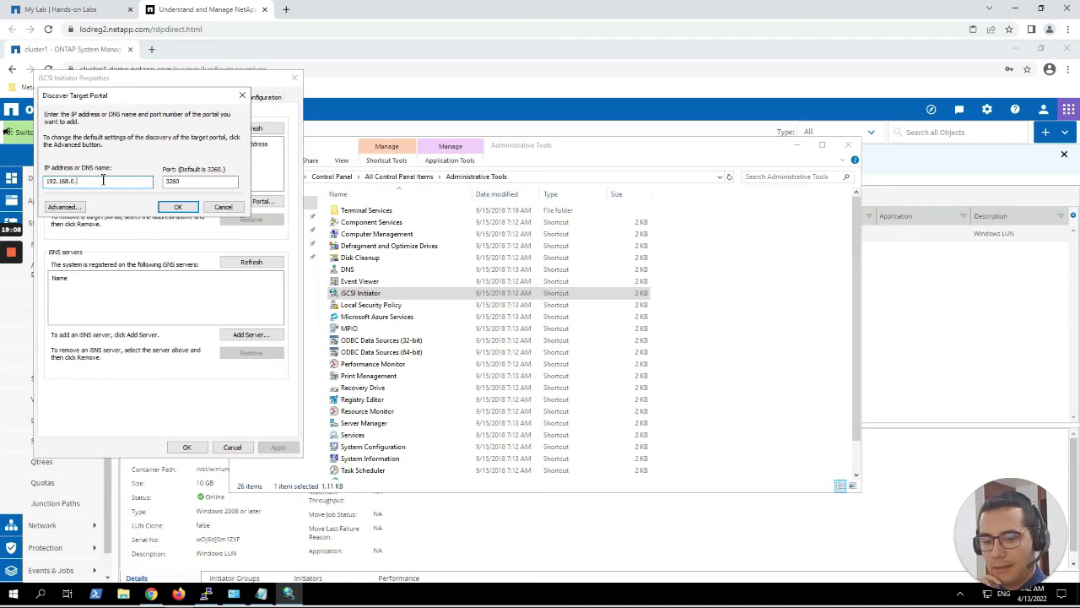
text(13)
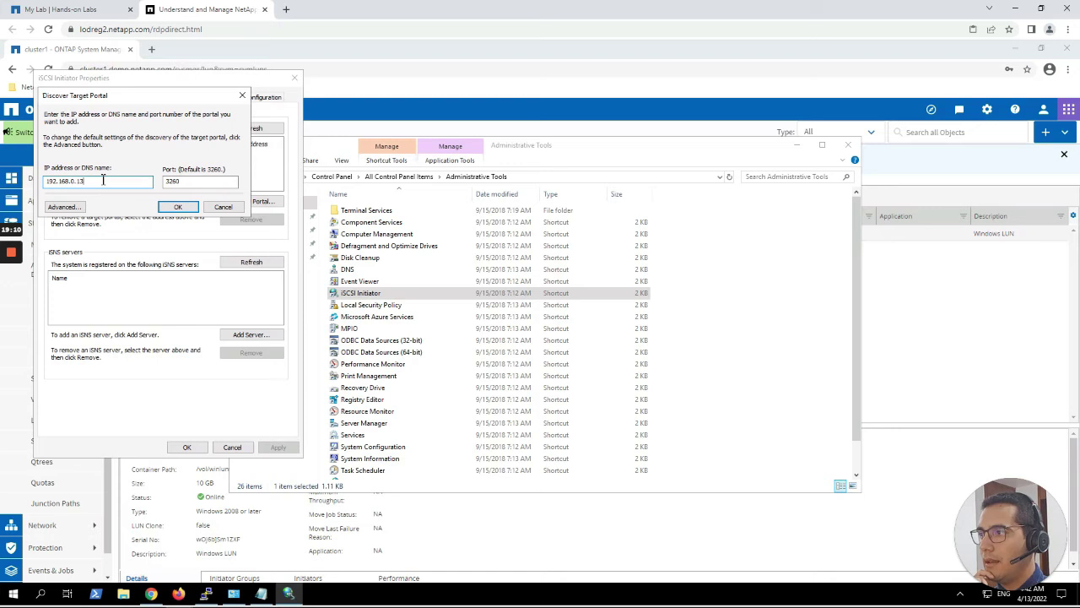
text(1)
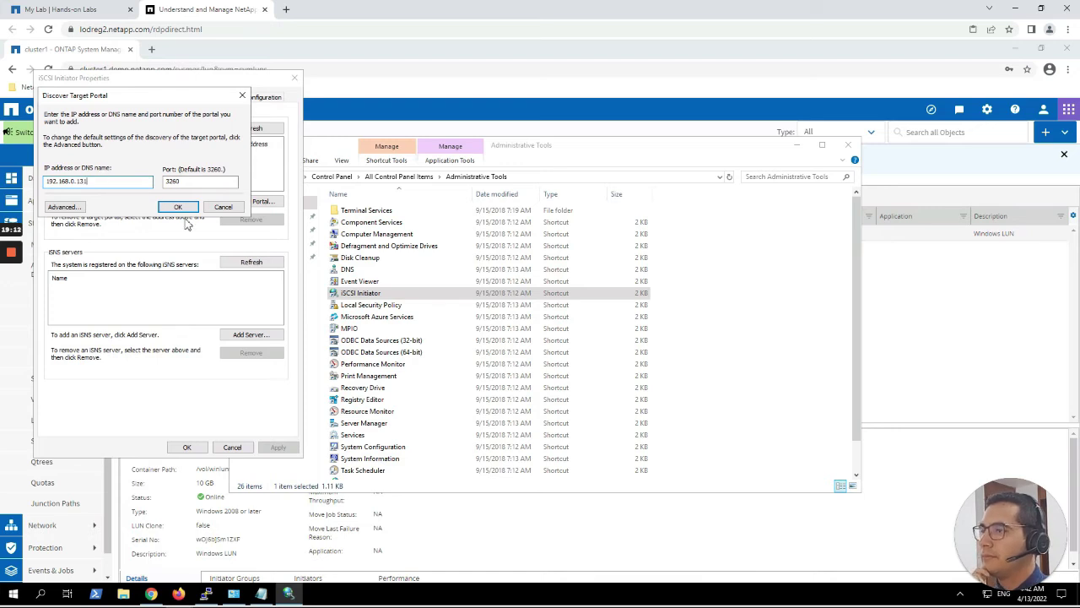
click(178, 207)
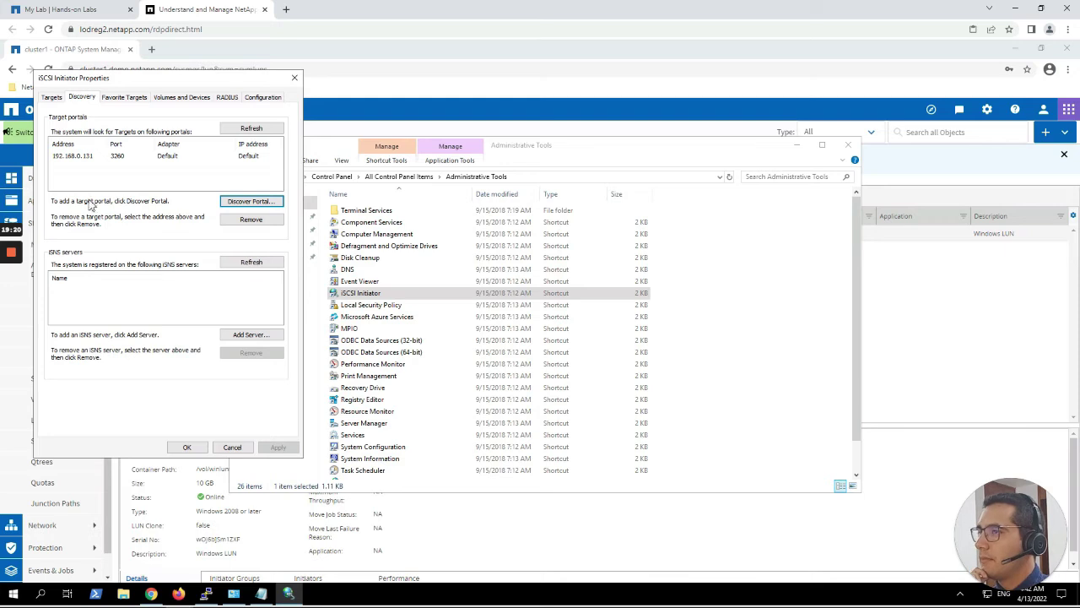
click(54, 98)
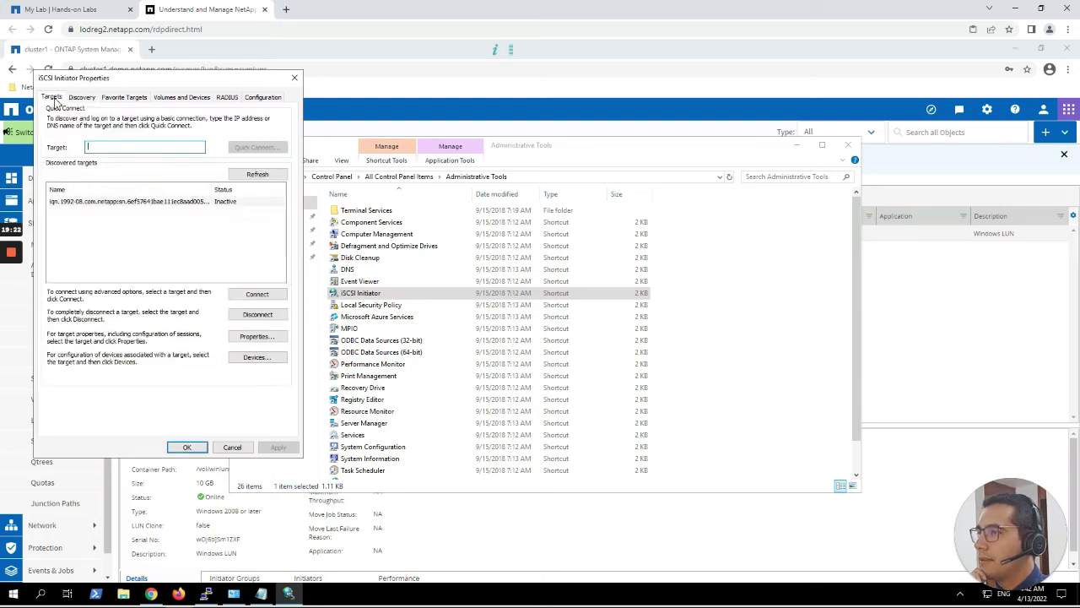
click(171, 205)
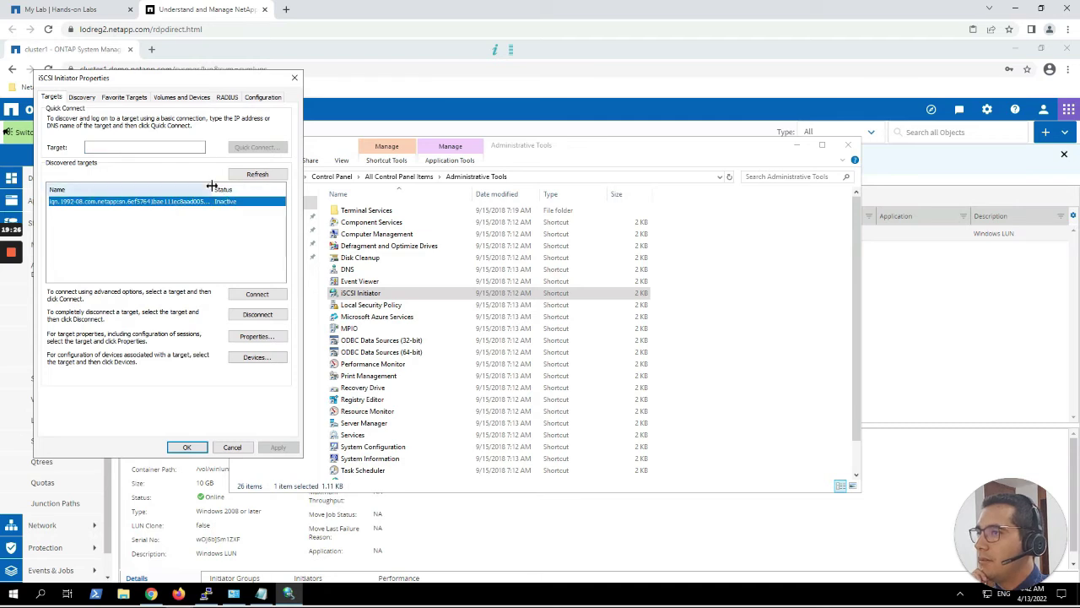
drag(212, 188, 249, 188)
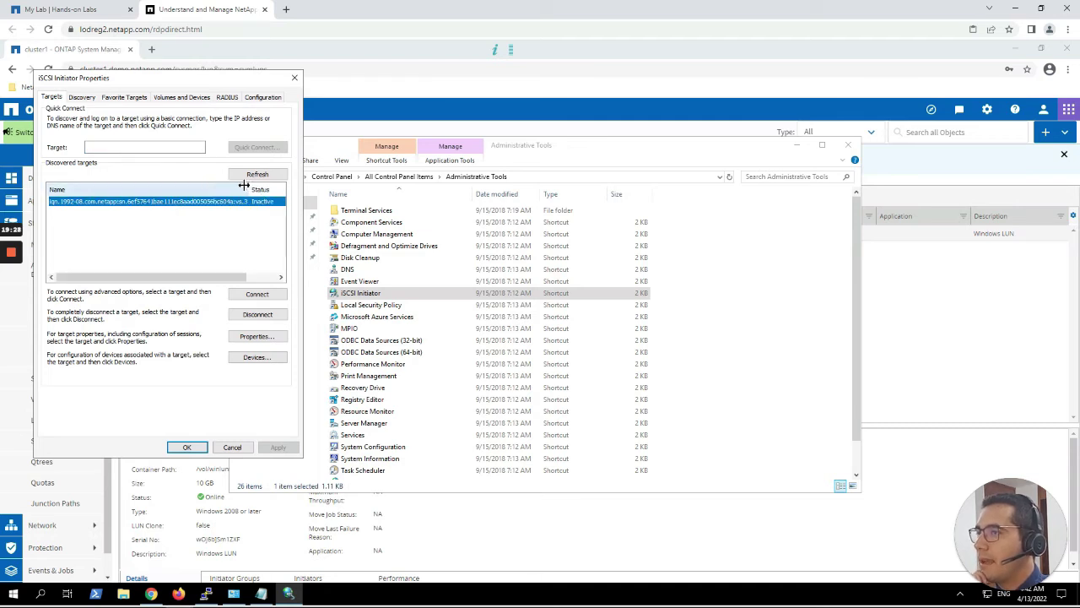
click(905, 169)
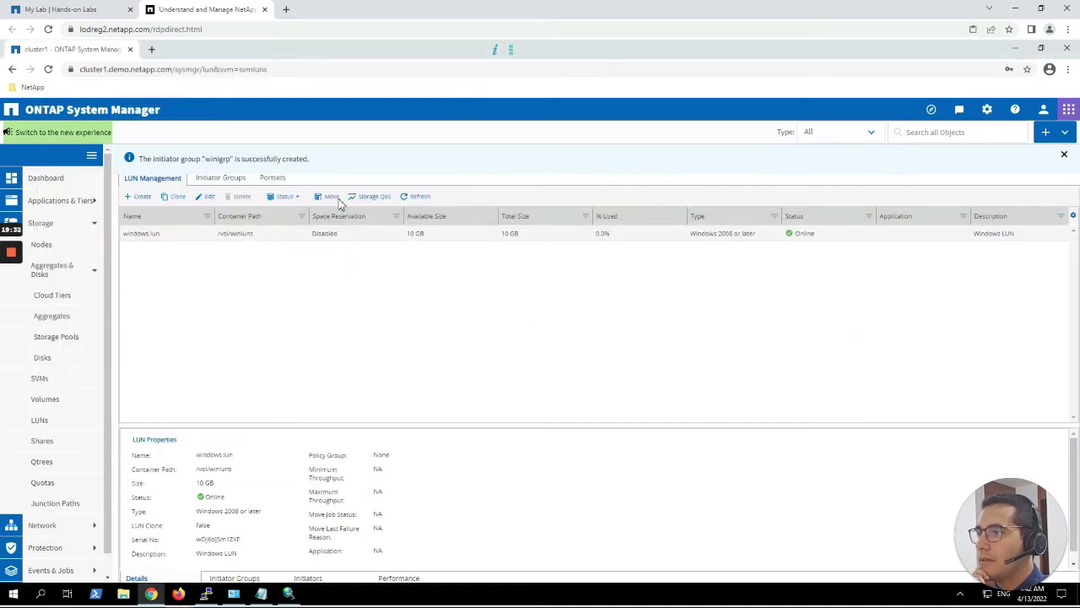
Compare svmluns' iSCSI target node name and interfaces with the initiator's target, then begin connecting.
click(53, 379)
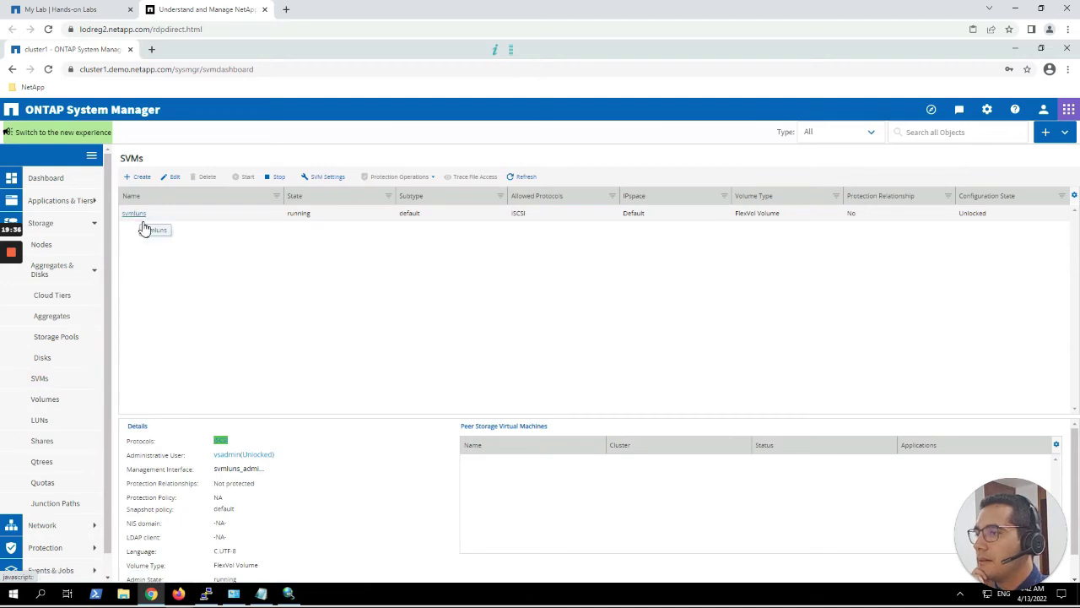
click(221, 440)
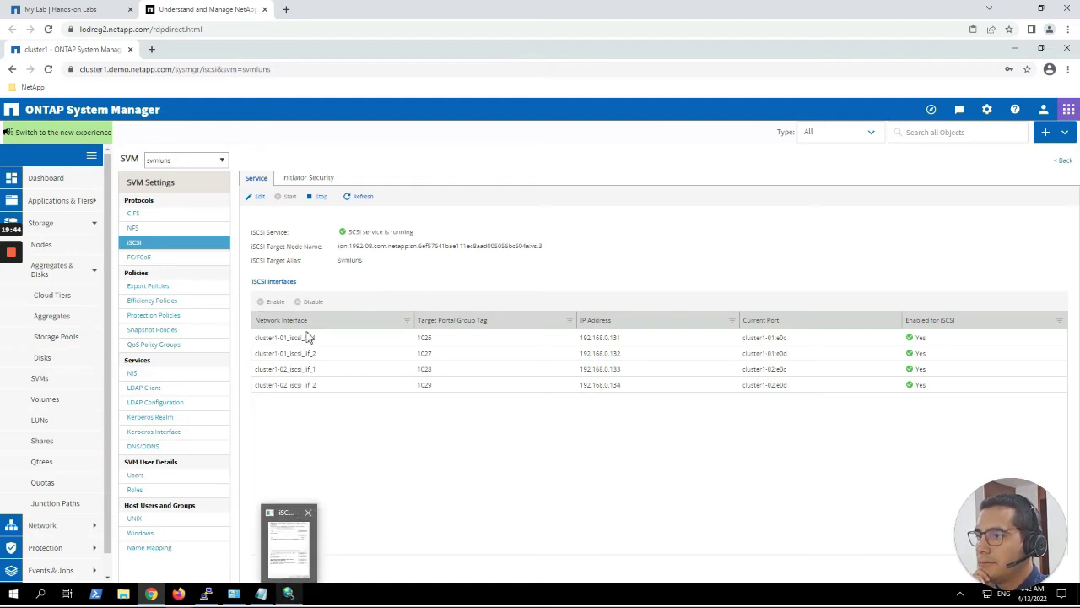
drag(339, 245, 552, 256)
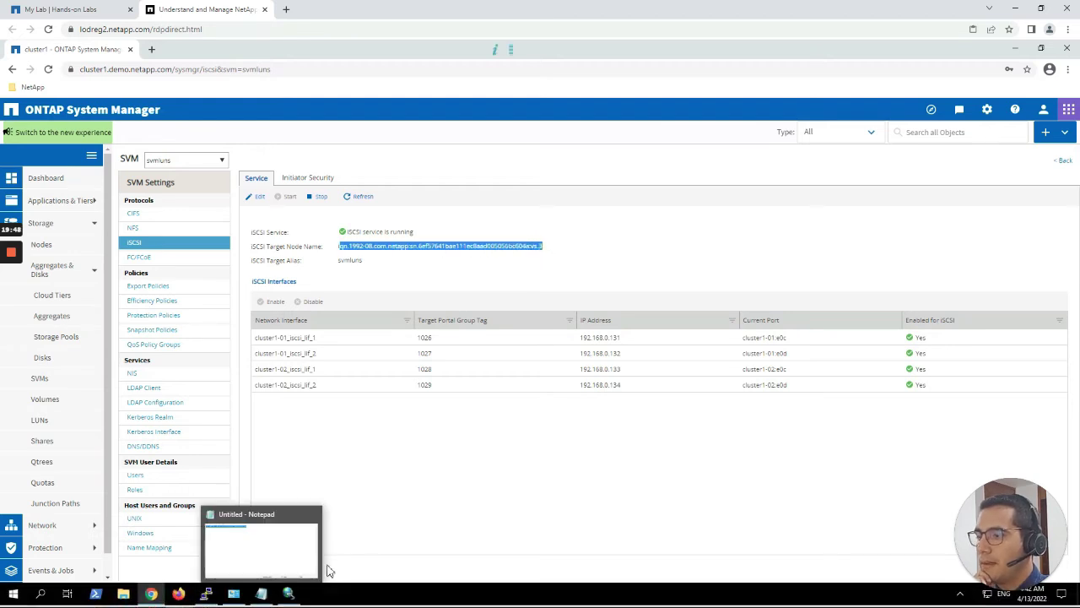
click(291, 592)
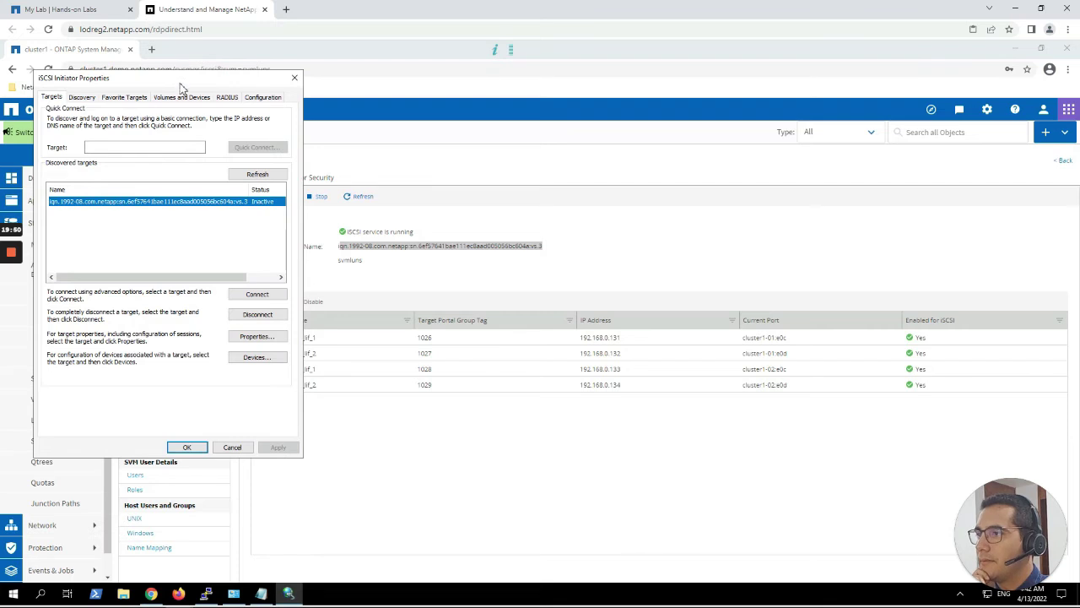
drag(186, 83, 713, 133)
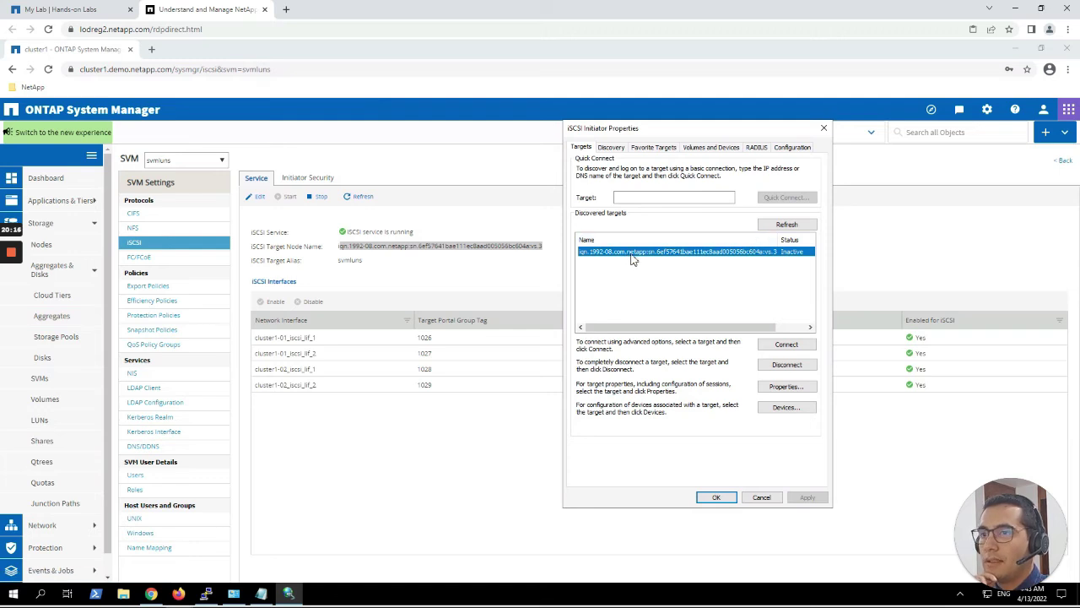
click(787, 345)
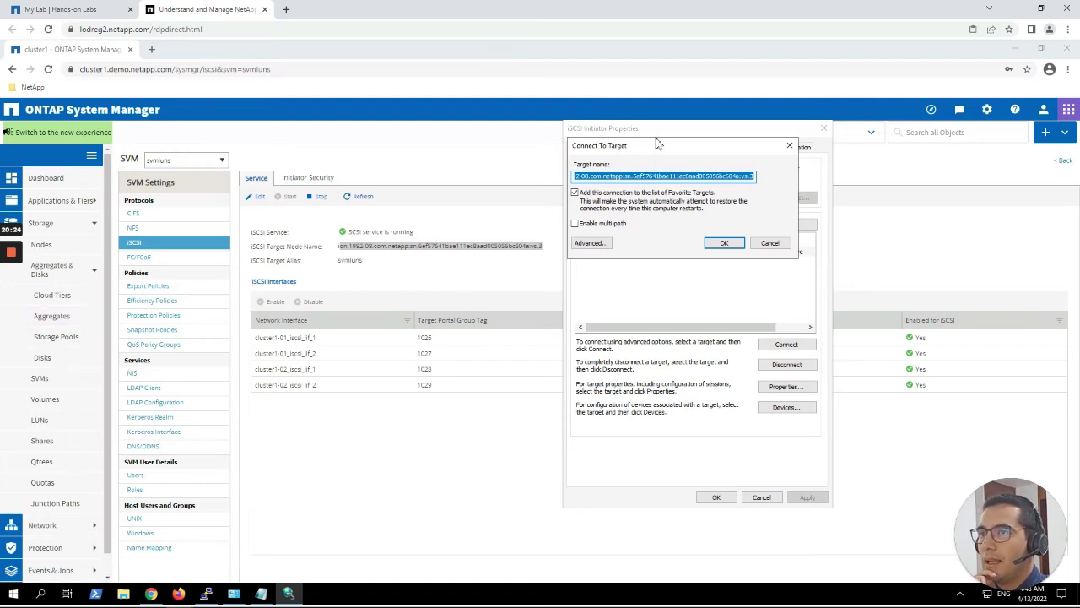
Connect to the NetApp target with multi-path enabled via portal 192.168.0.131 / 3260.
drag(659, 146, 659, 154)
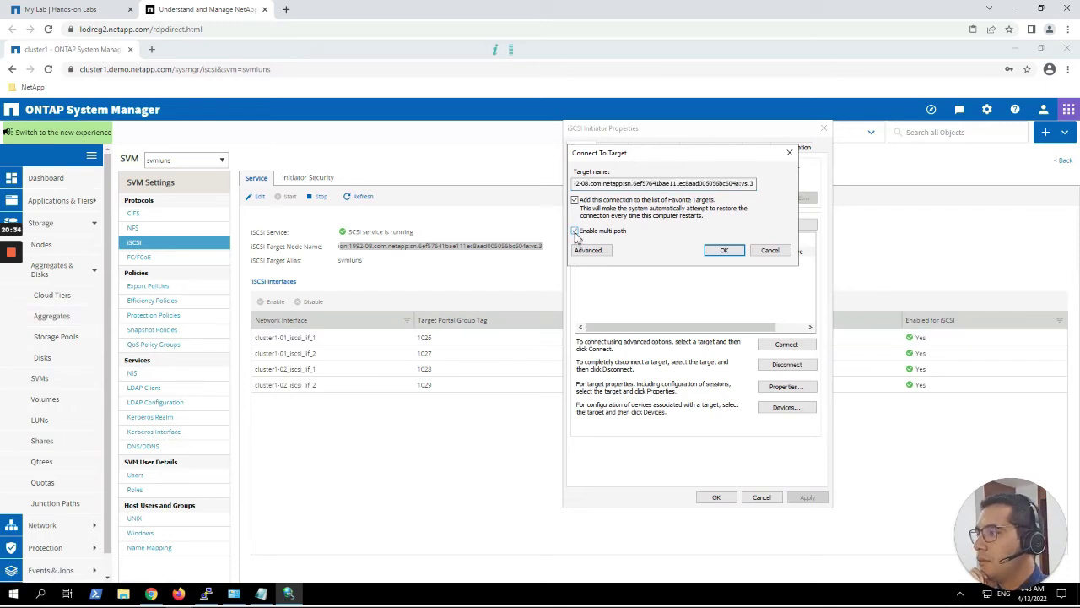
click(587, 251)
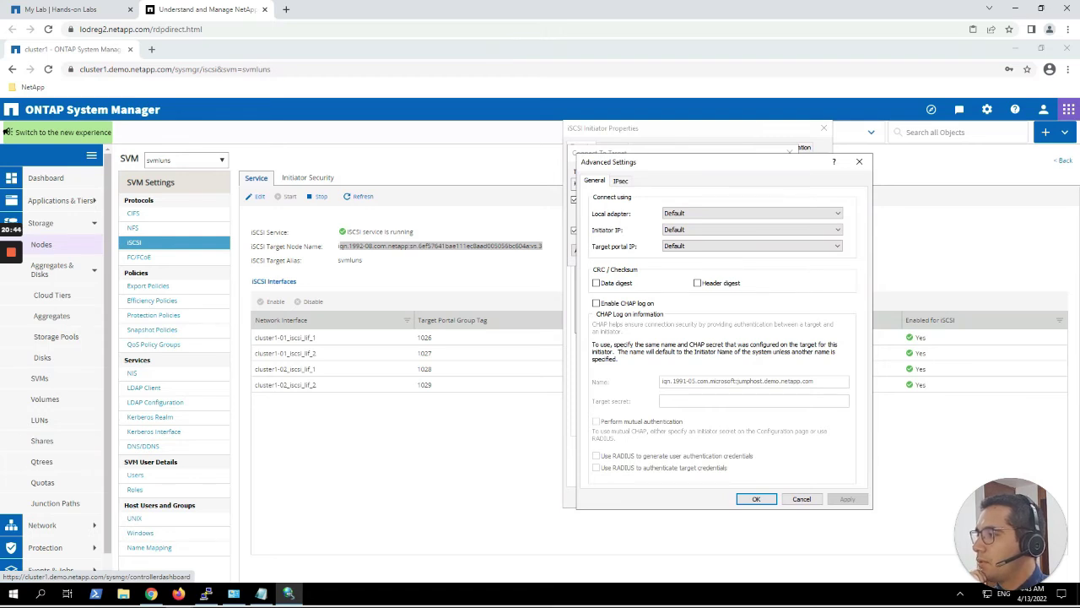
click(694, 247)
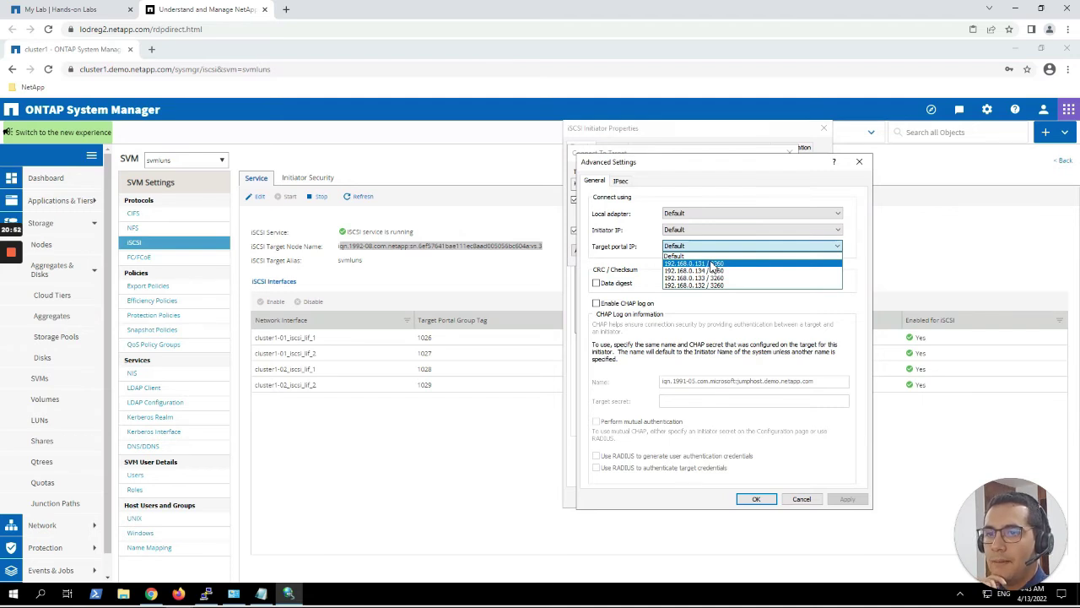
click(713, 263)
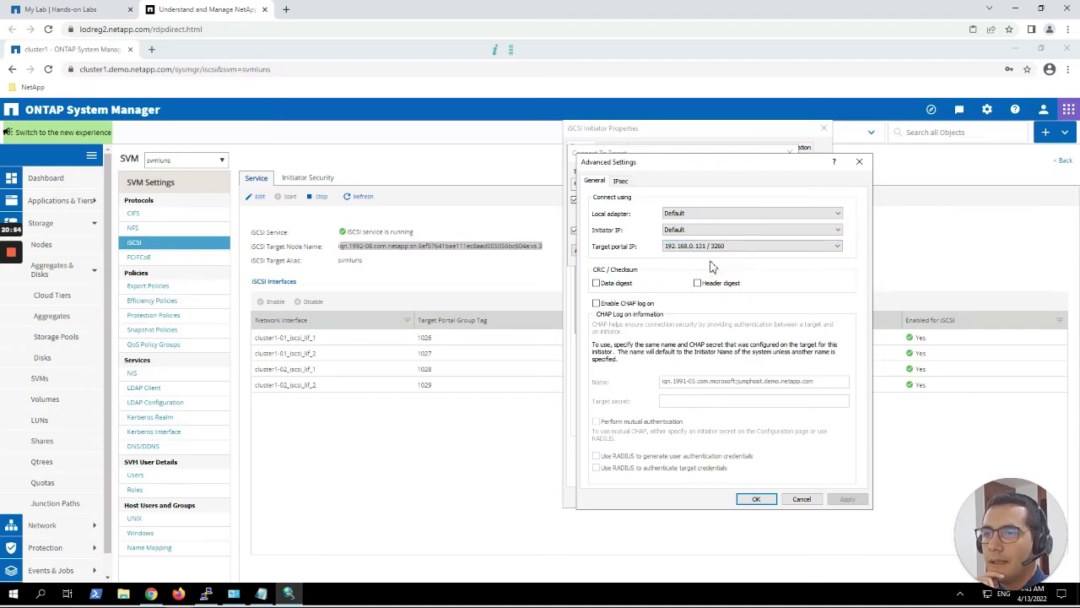
click(764, 499)
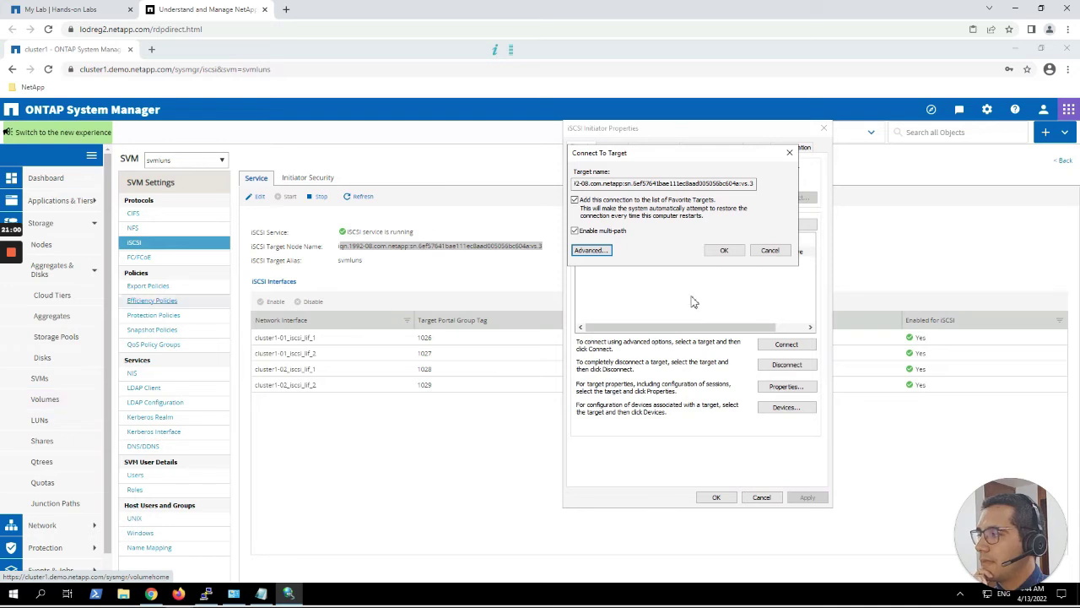
click(736, 253)
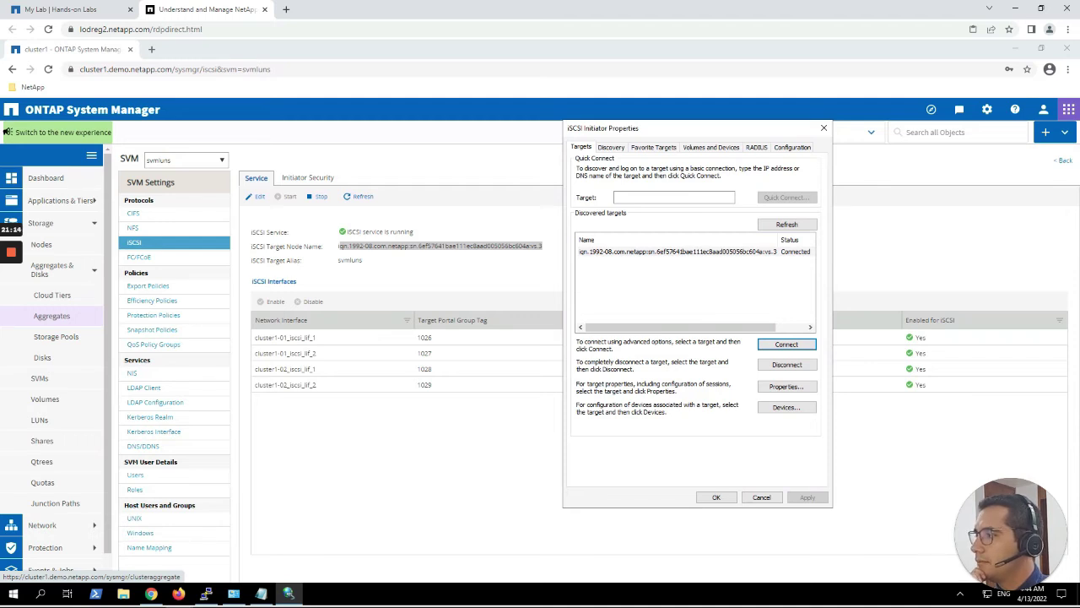
Confirm the target shows a single session, then start another connection to it.
click(786, 385)
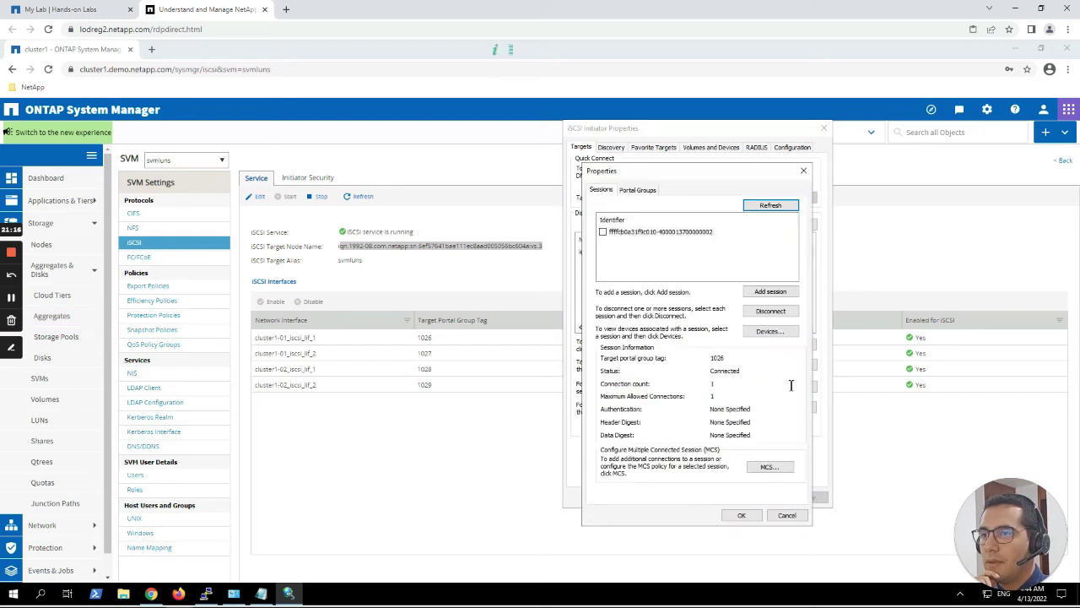
click(635, 233)
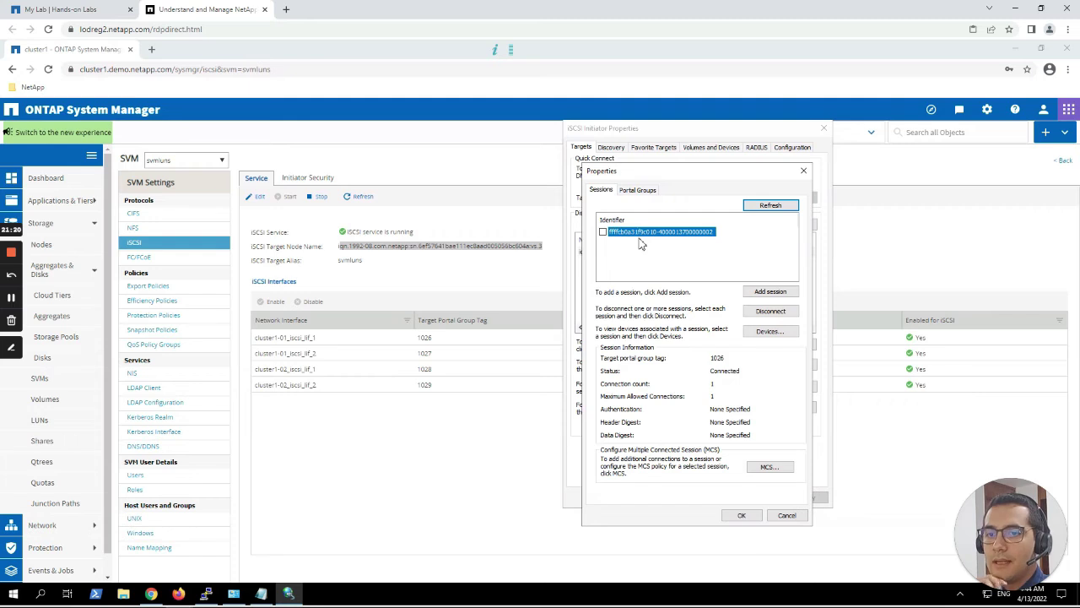
click(804, 171)
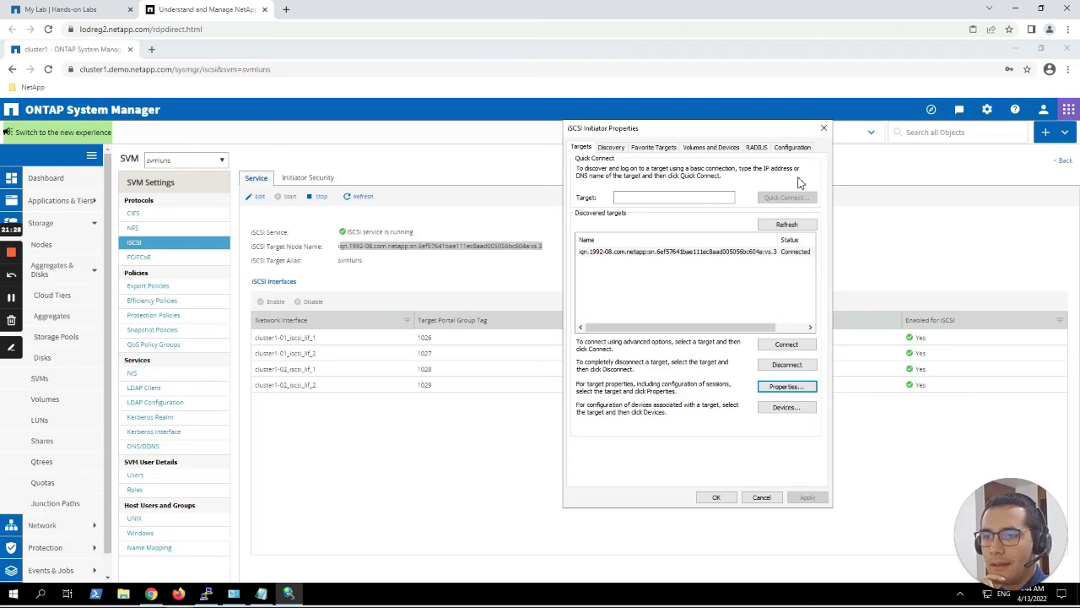
click(729, 255)
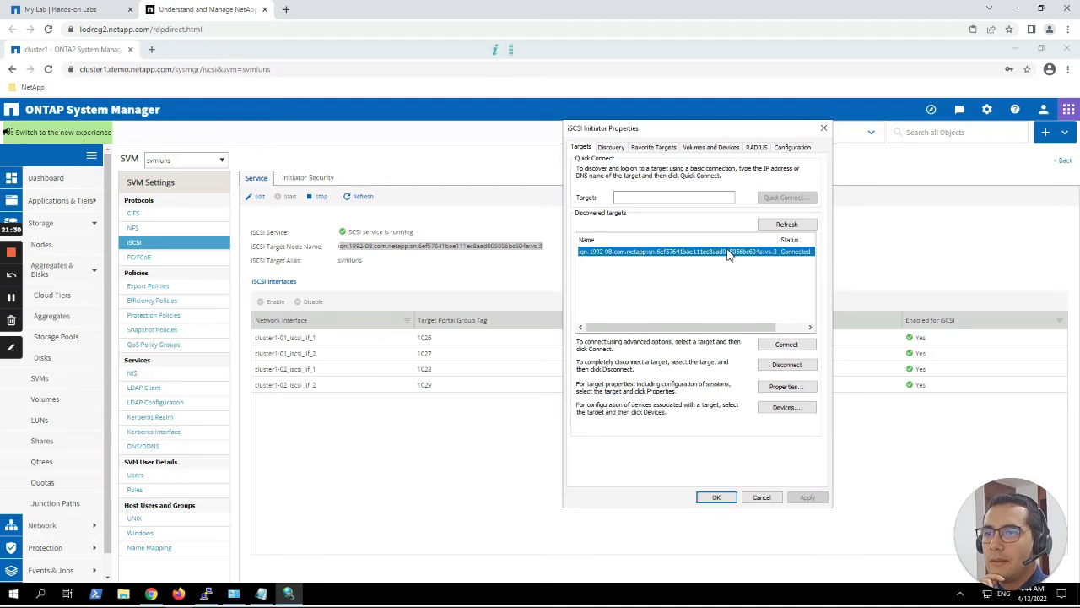
click(791, 345)
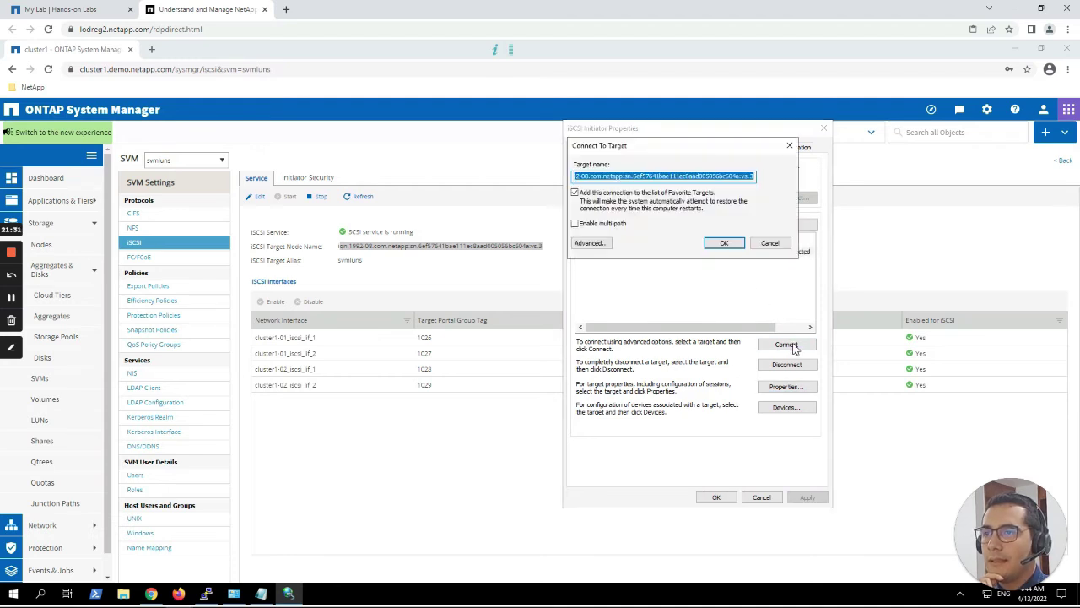
Add a multi-path connection to the target through portal 192.168.0.132 / 3260.
click(629, 229)
click(598, 243)
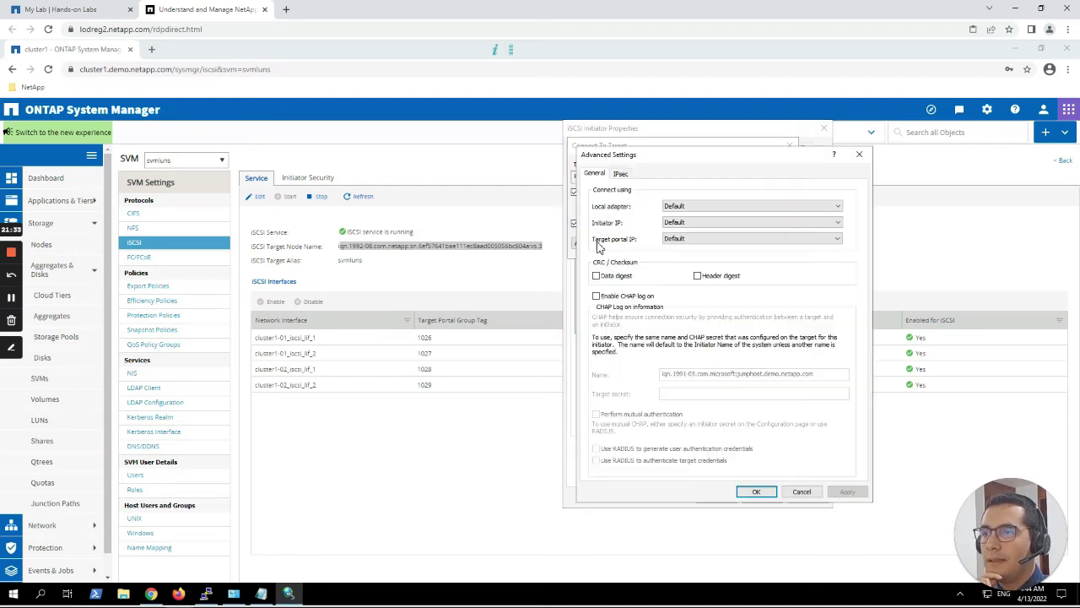
click(709, 239)
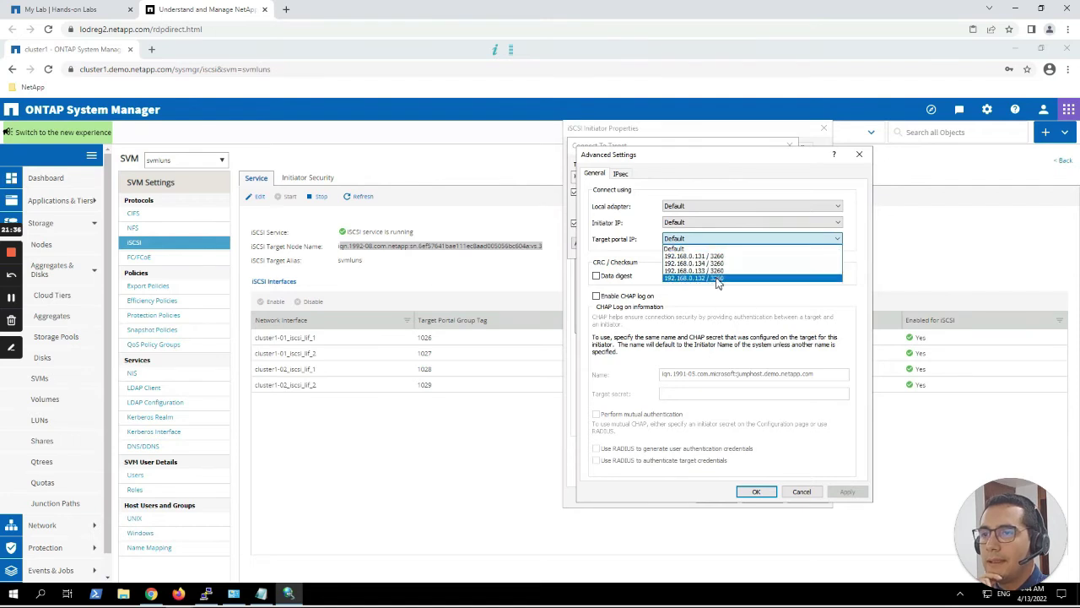
click(716, 279)
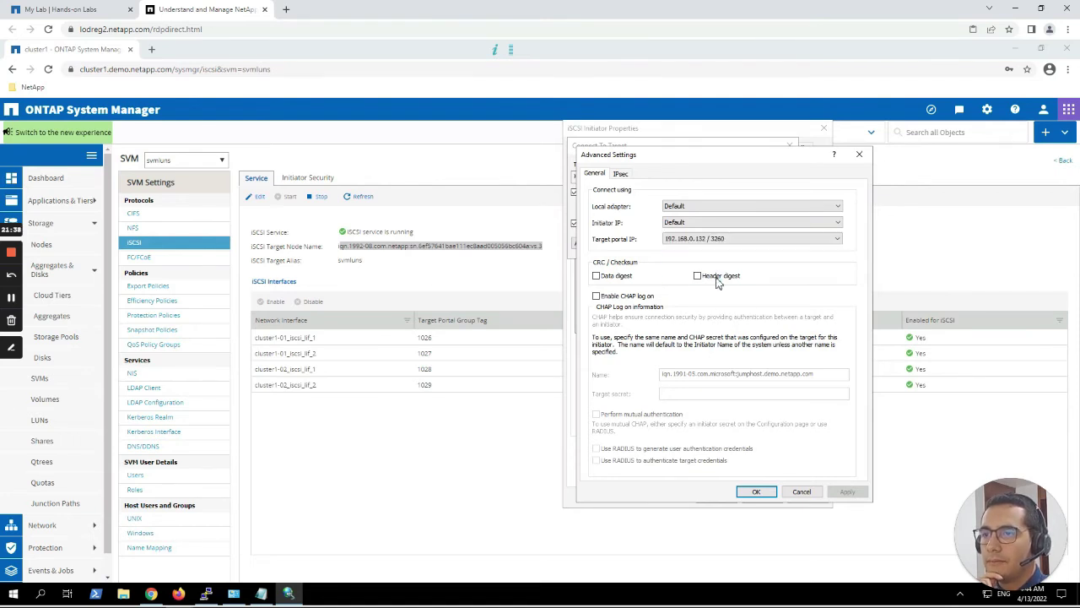
click(758, 492)
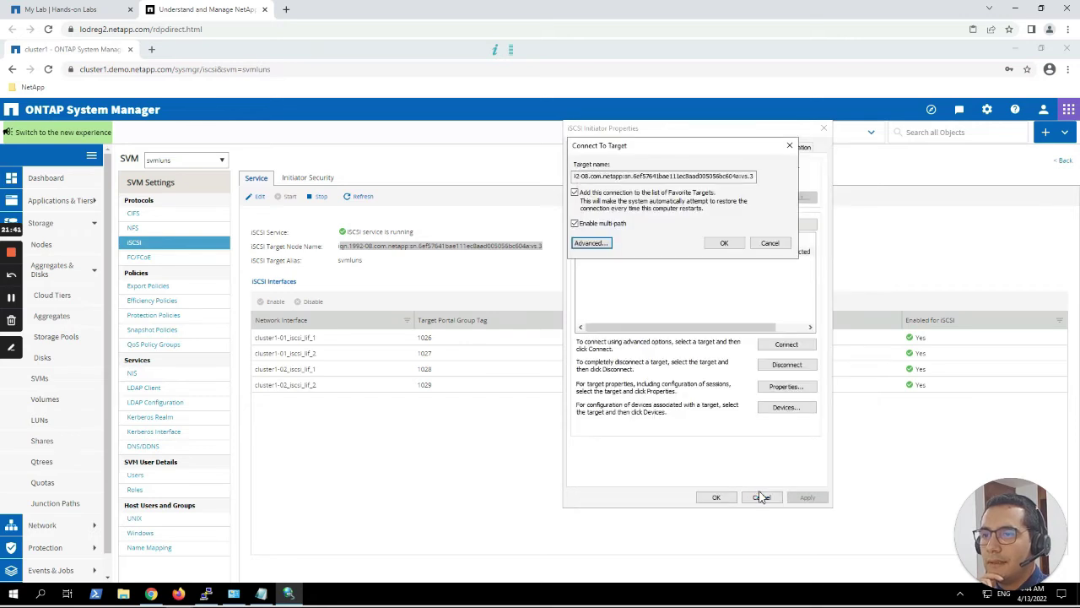
click(720, 243)
Add a third multi-path connection through portal 192.168.0.133 / 3260.
click(785, 348)
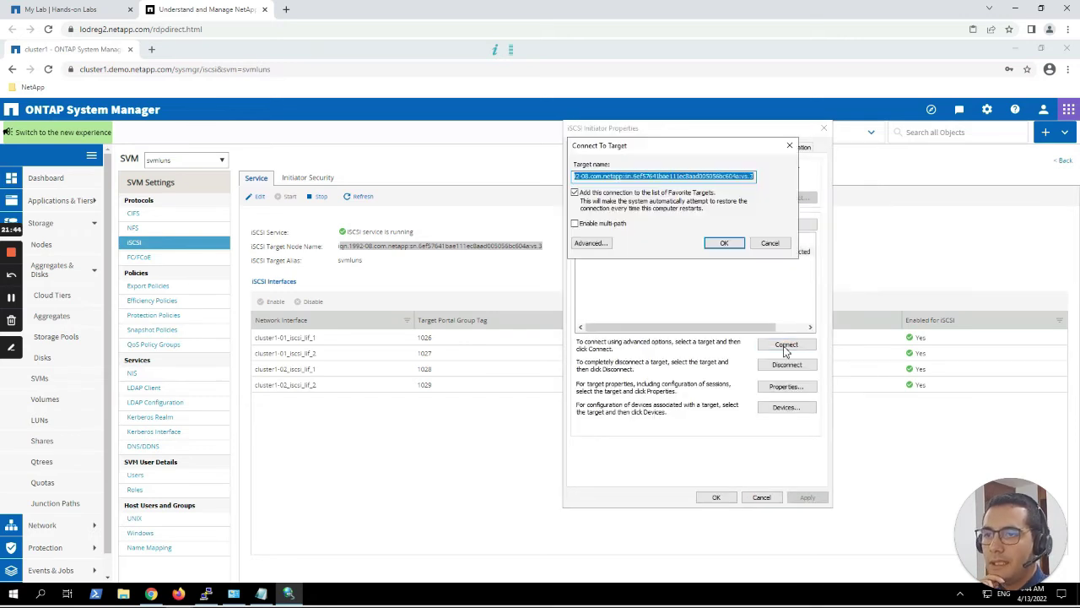
click(616, 224)
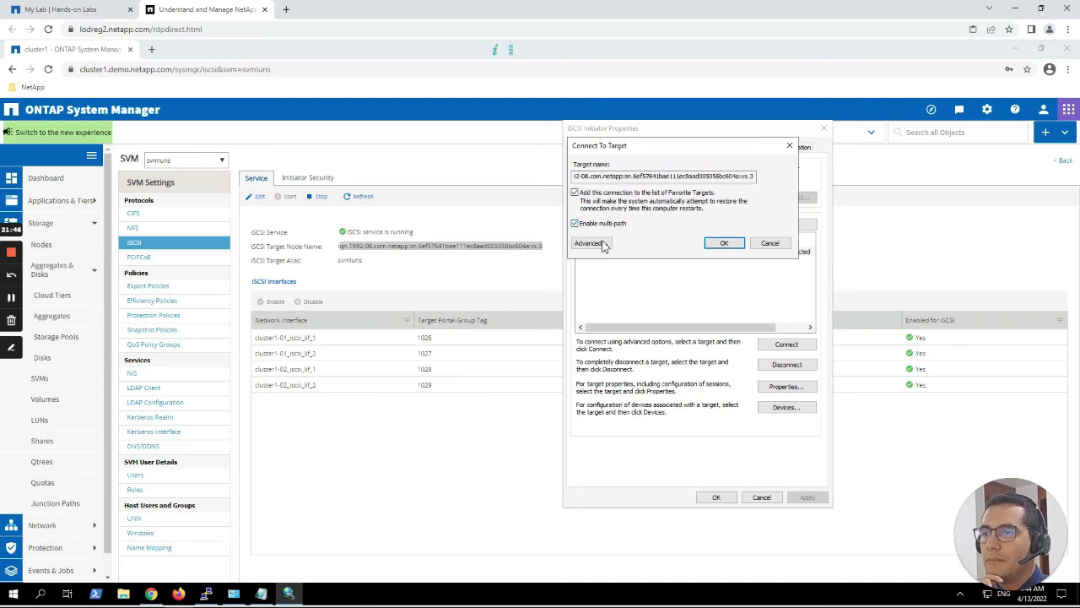
click(601, 243)
click(789, 240)
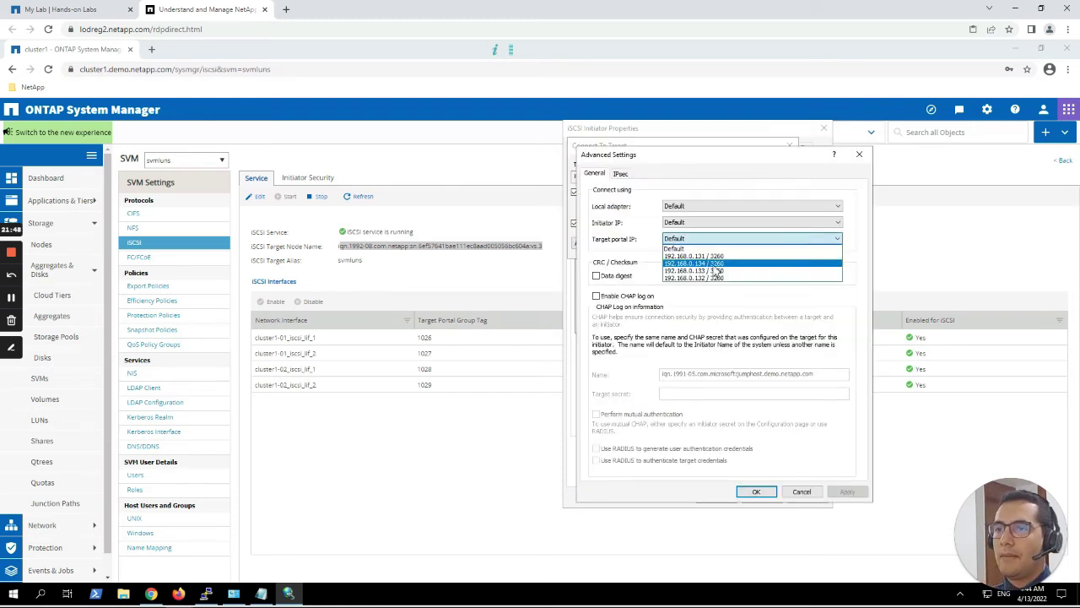
click(715, 272)
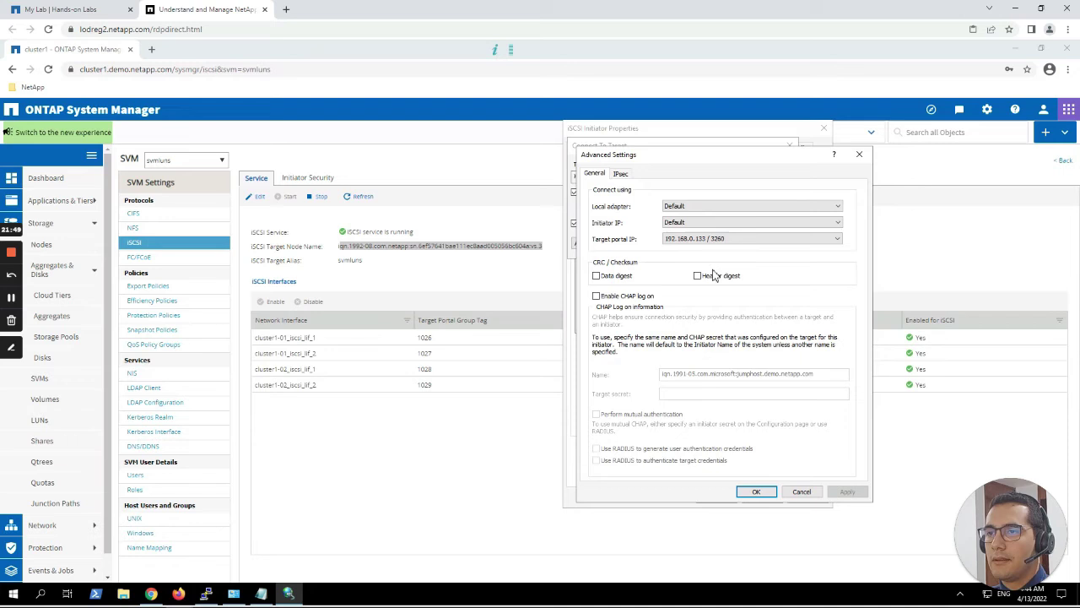
click(756, 492)
click(723, 243)
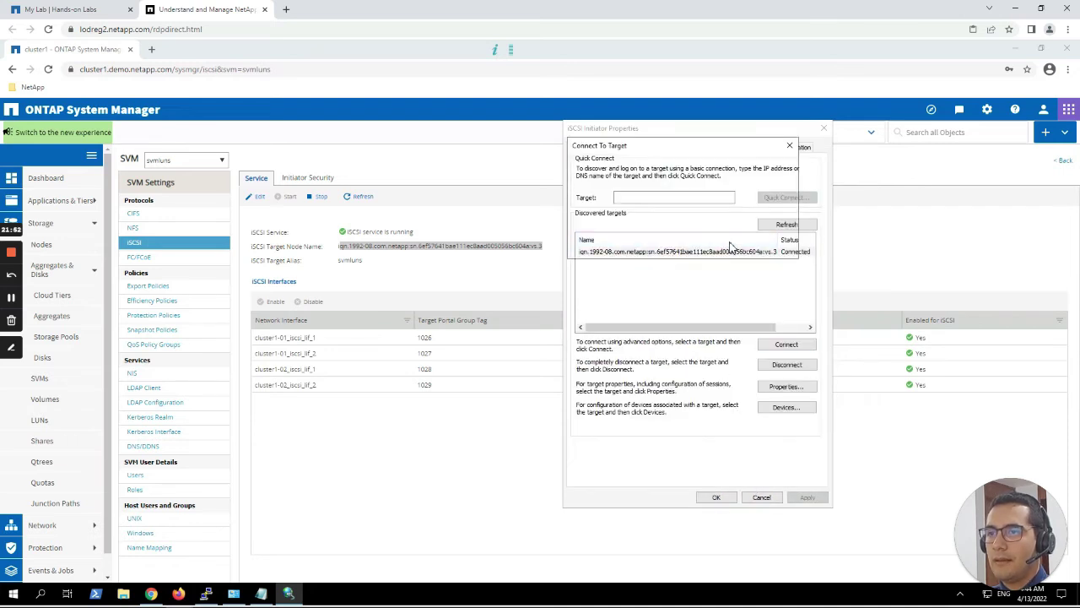
Add a fourth multi-path connection through portal 192.168.0.134 / 3260.
click(786, 345)
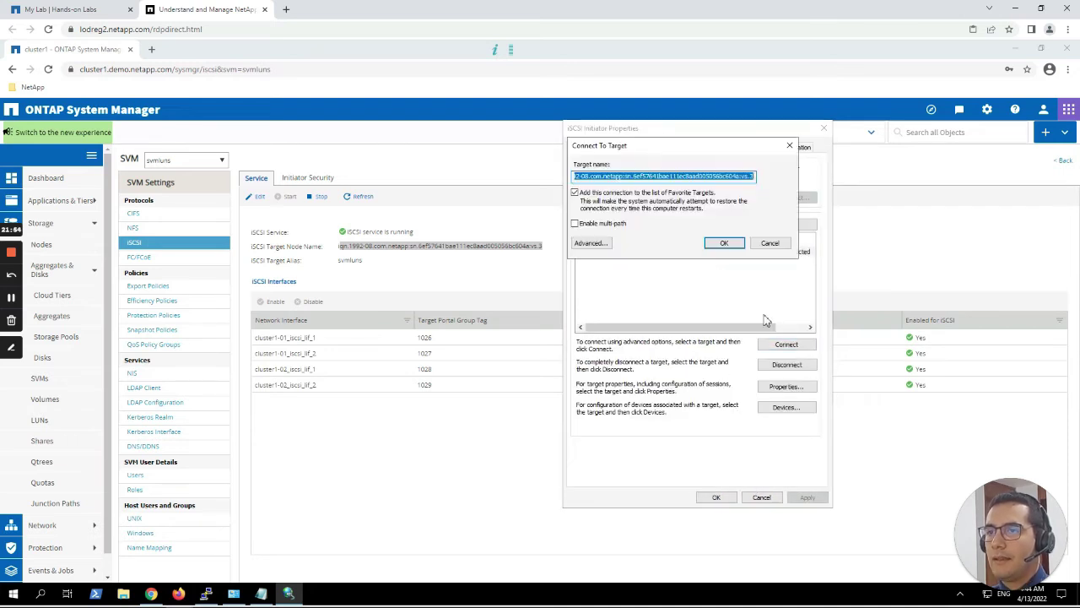
click(602, 224)
click(606, 242)
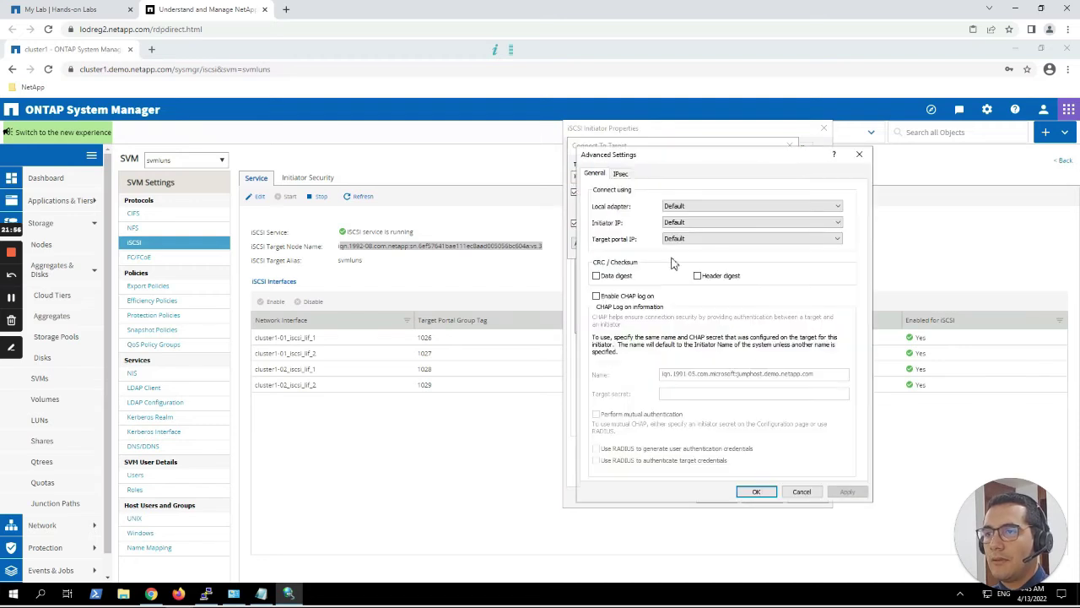
click(704, 240)
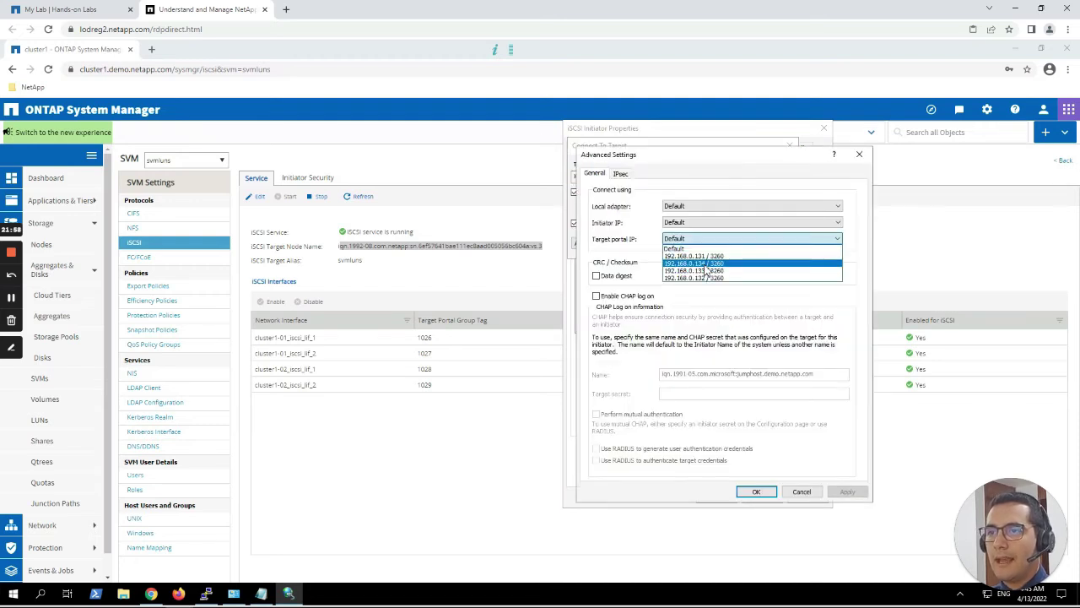
click(707, 265)
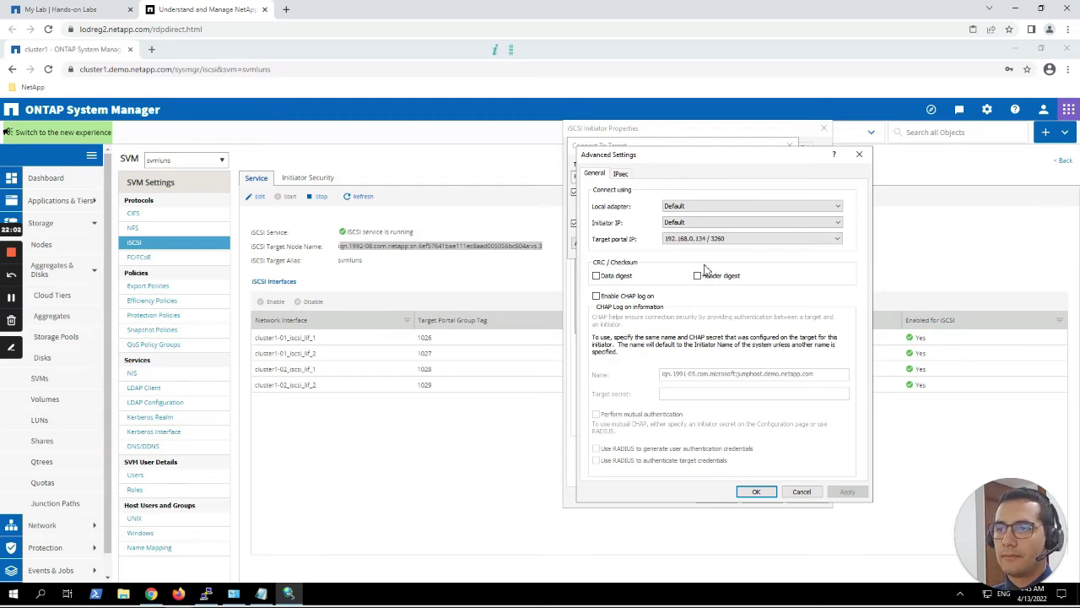
click(755, 491)
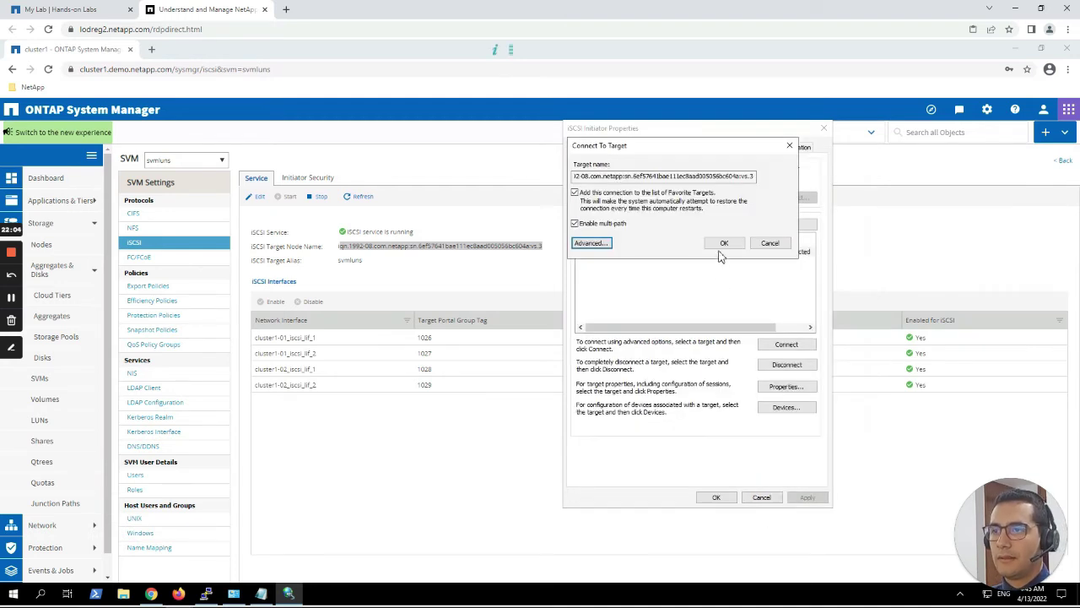
click(723, 243)
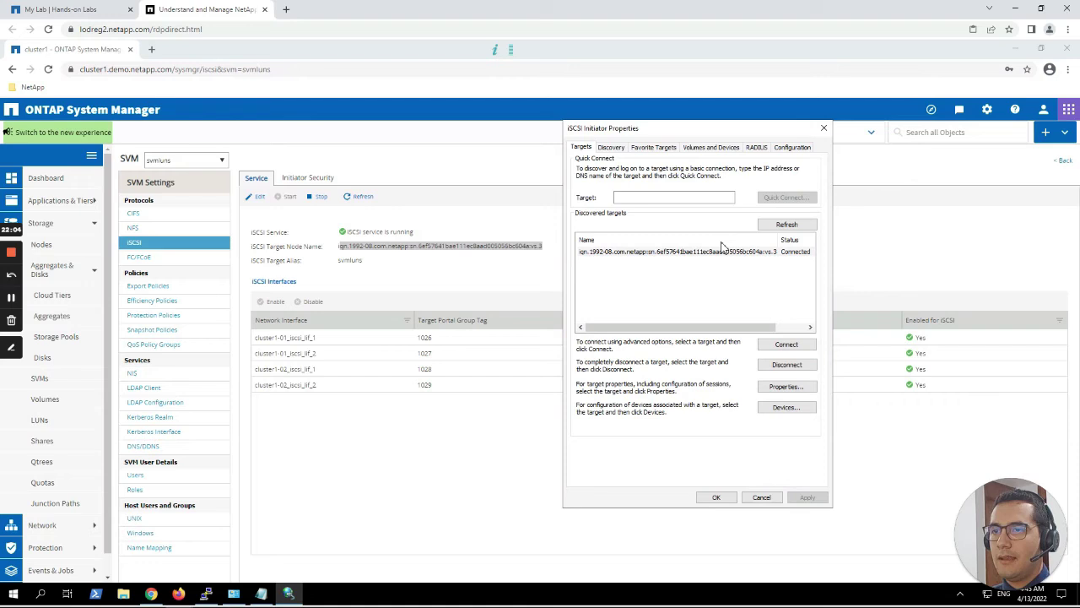
Verify the target's Properties list four session identifiers, then close the iSCSI Initiator Properties window.
click(784, 386)
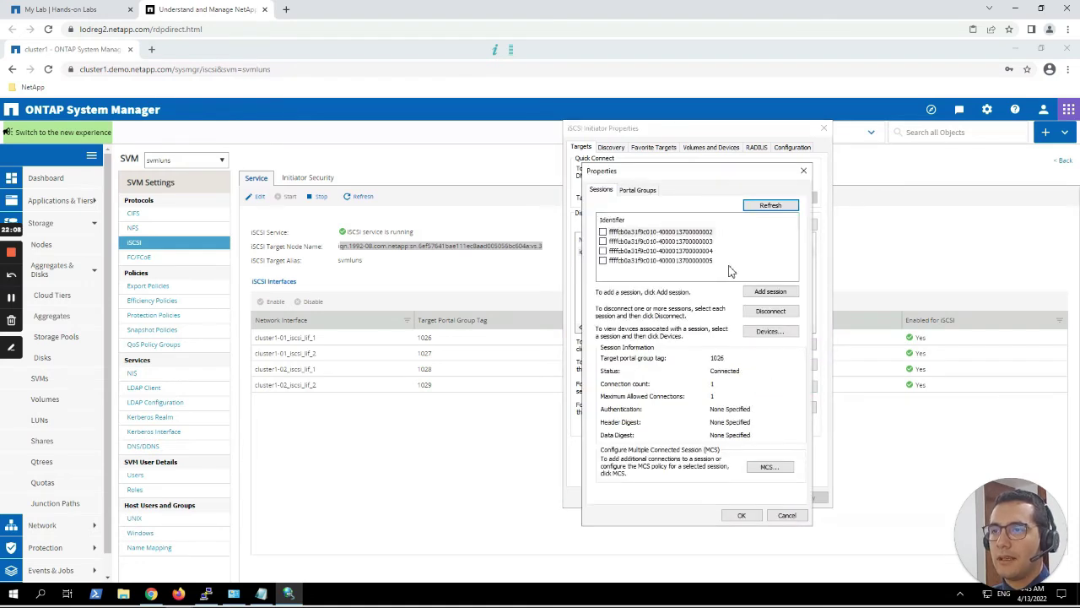
drag(729, 266, 641, 233)
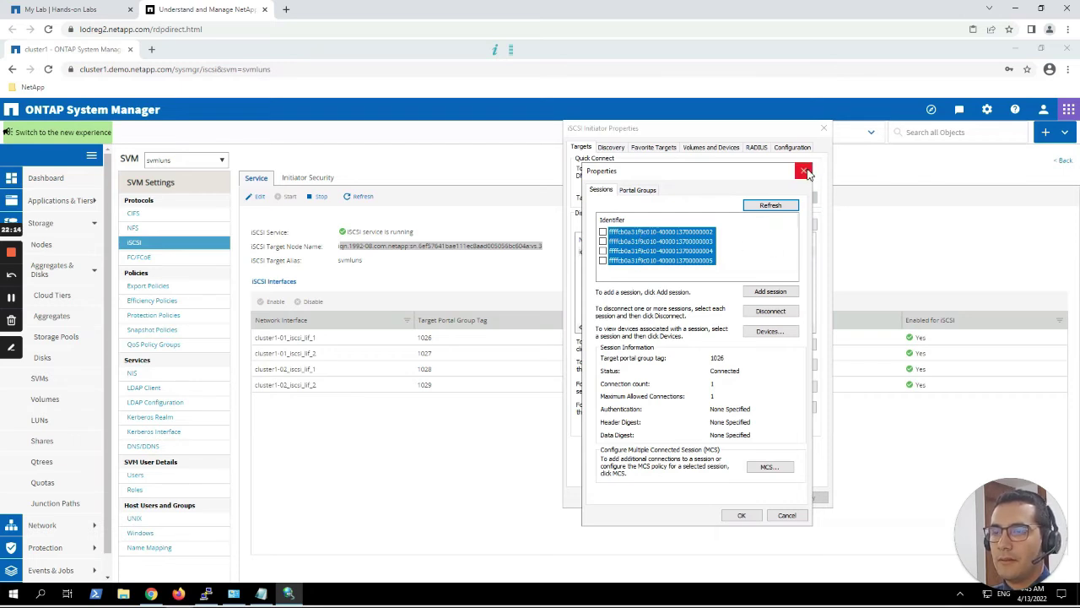
click(806, 172)
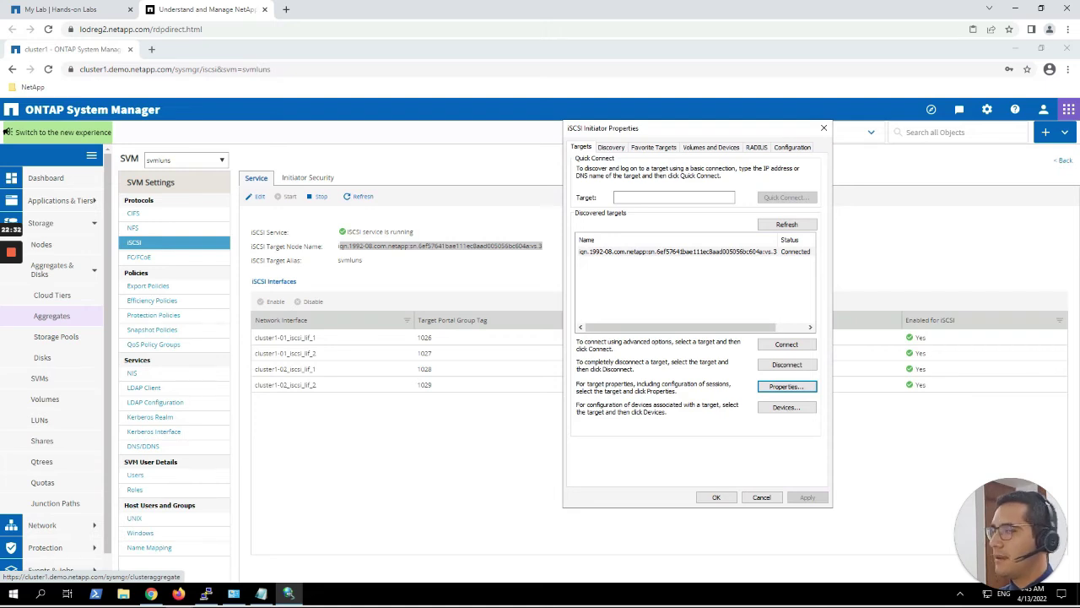
click(716, 497)
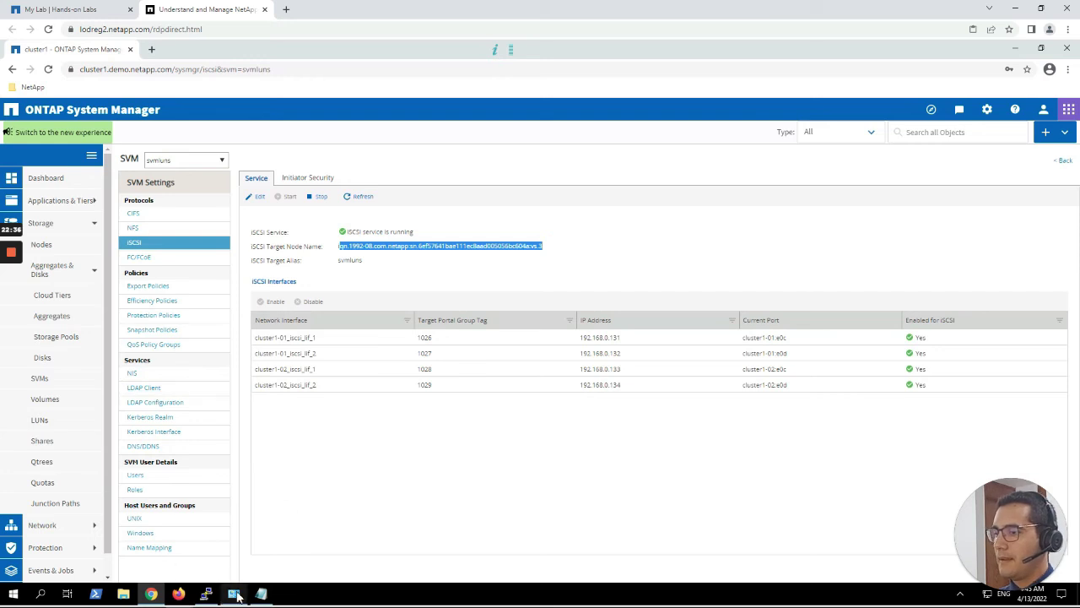
Launch Computer Management from Administrative Tools and select Disk 1's 10 GB unallocated space in Disk Management.
click(235, 594)
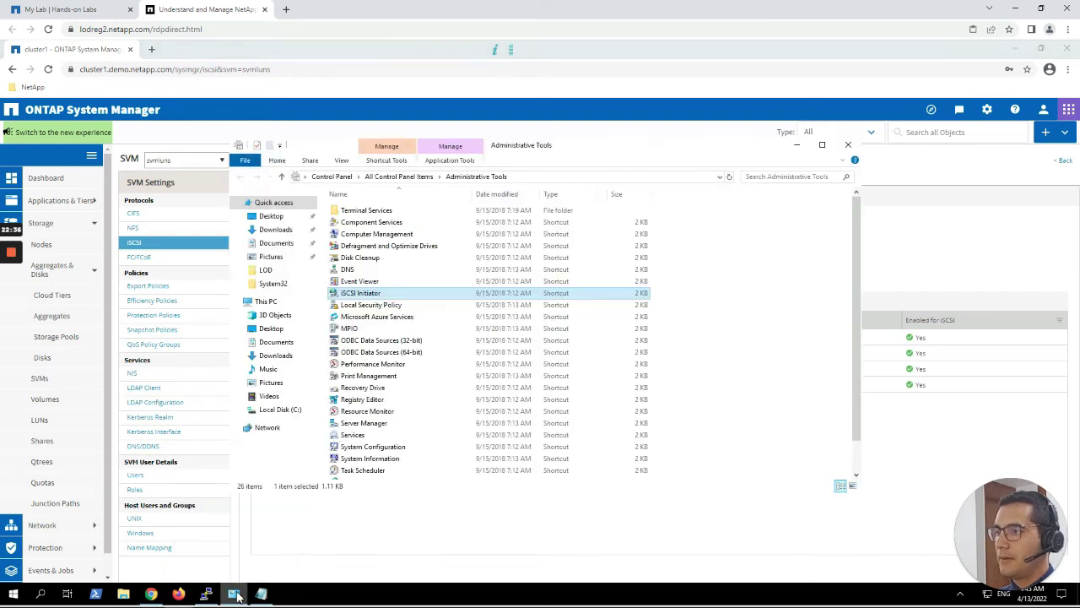
click(395, 235)
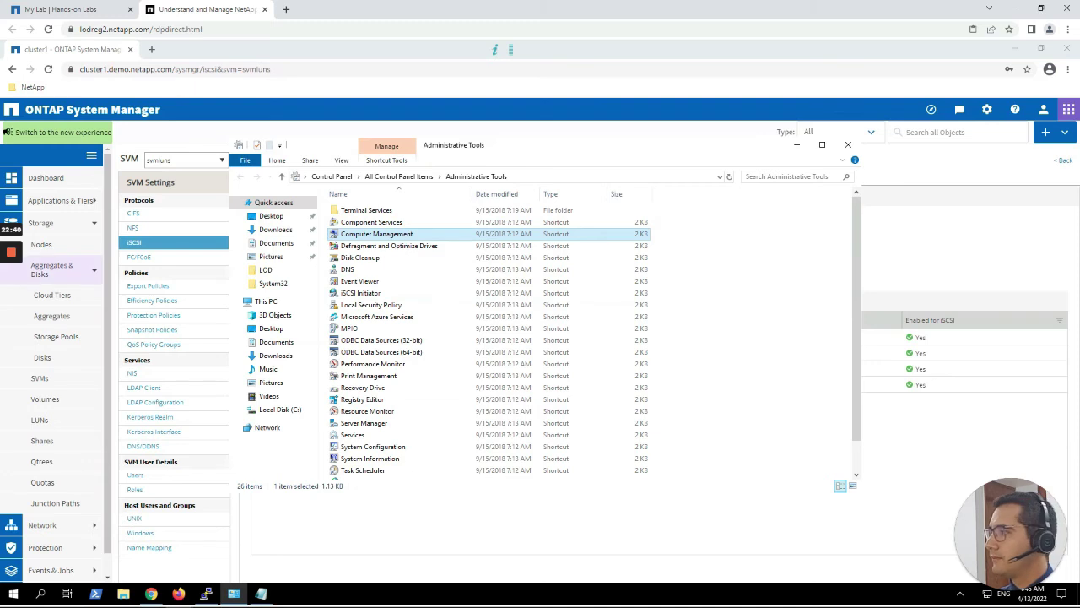
key(Return)
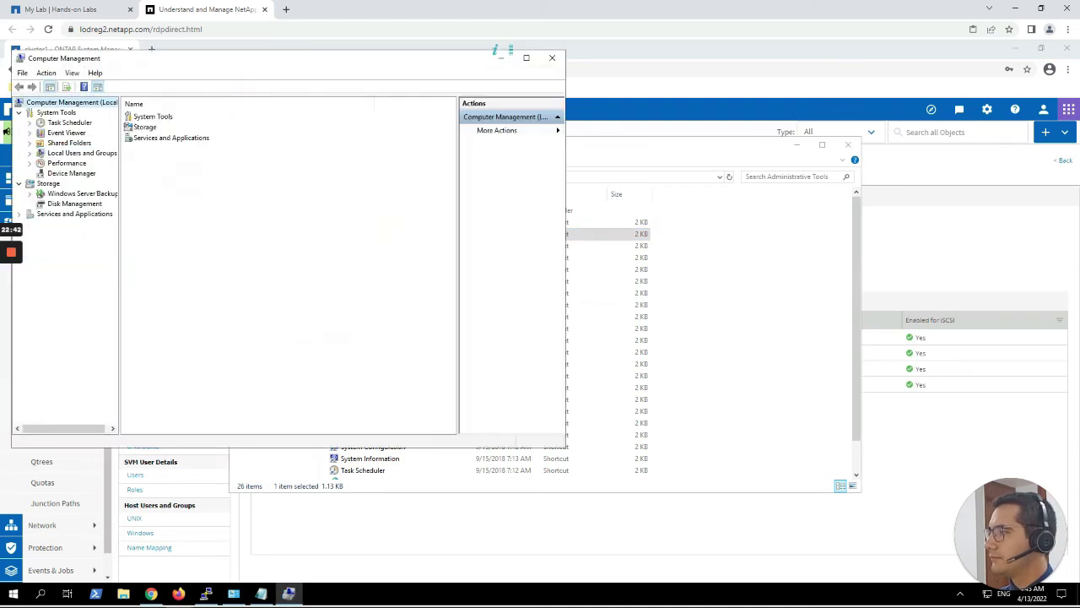
click(76, 203)
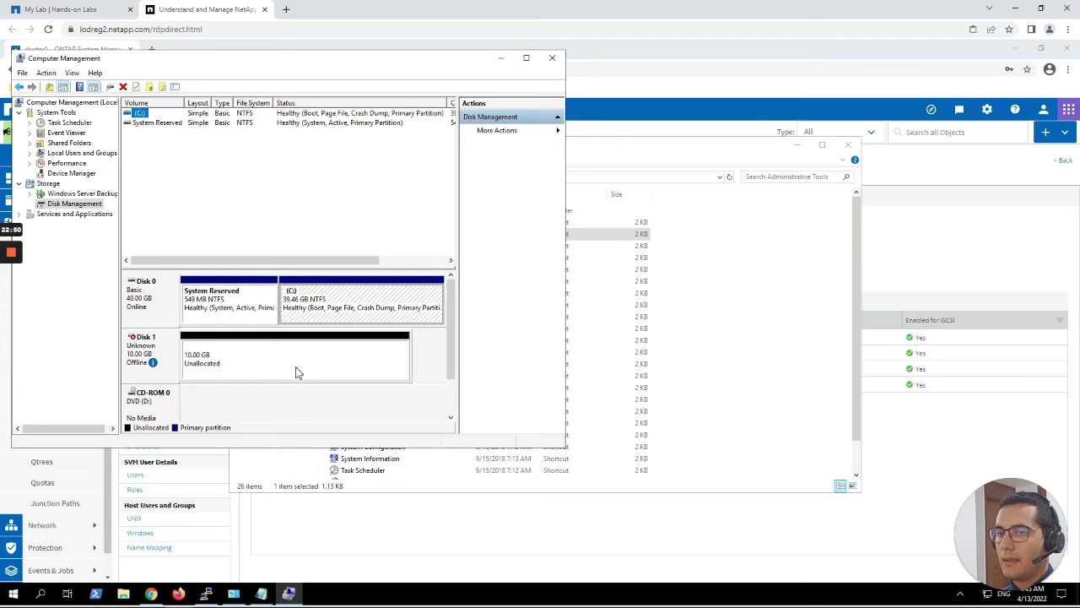
drag(357, 67, 460, 81)
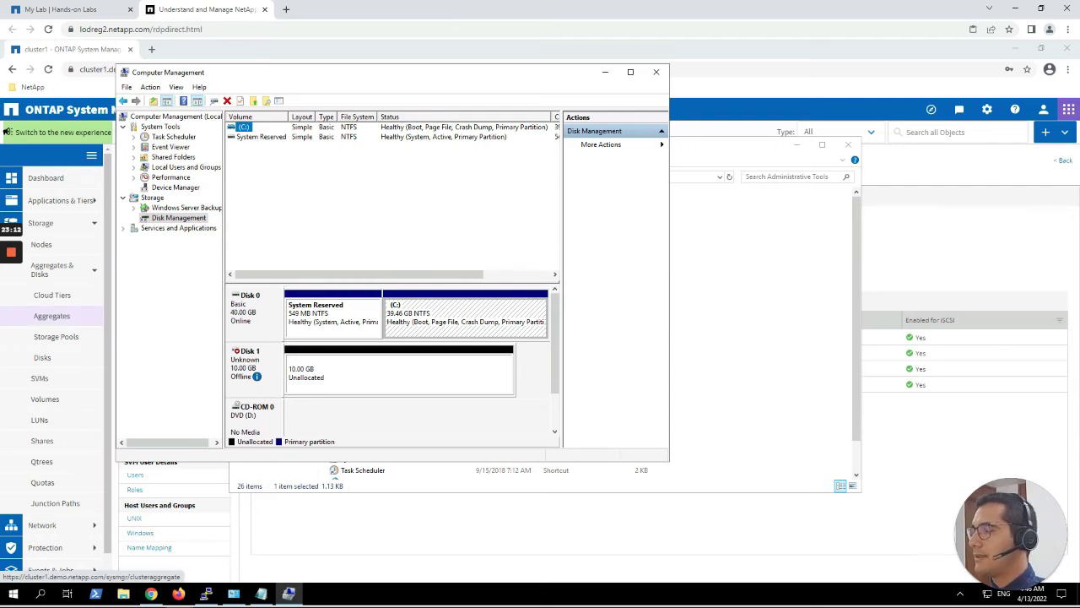
click(363, 375)
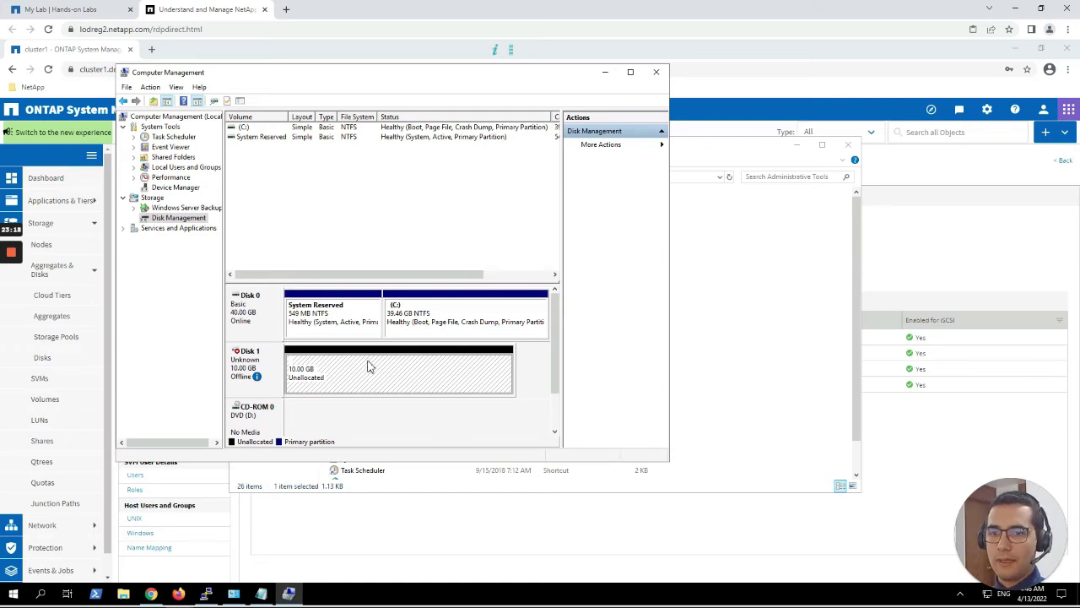
Bring Disk 1 online from its context menu.
right_click(323, 367)
click(264, 380)
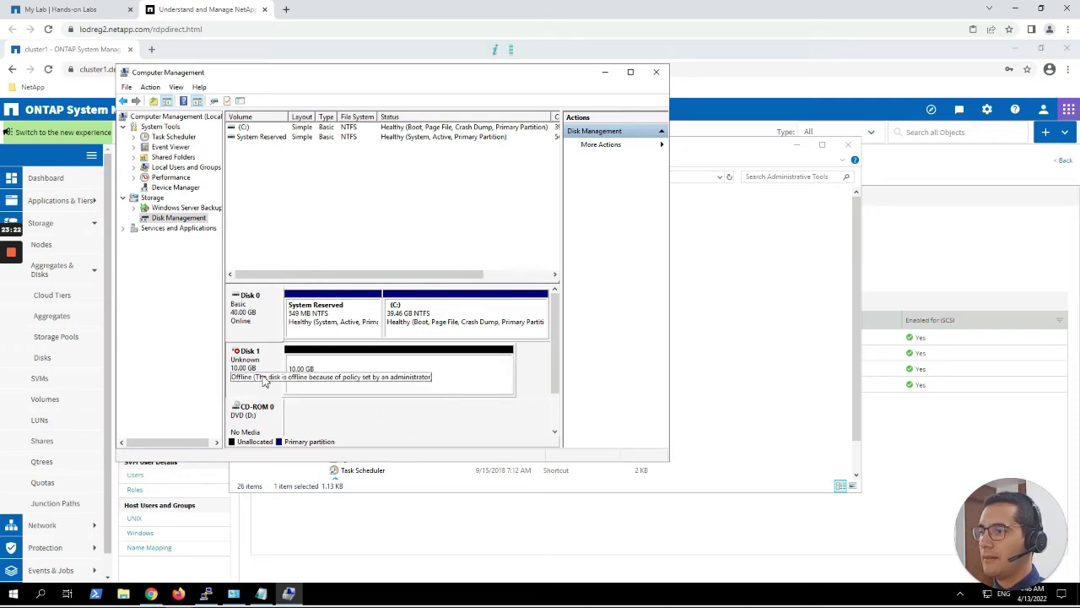
right_click(263, 378)
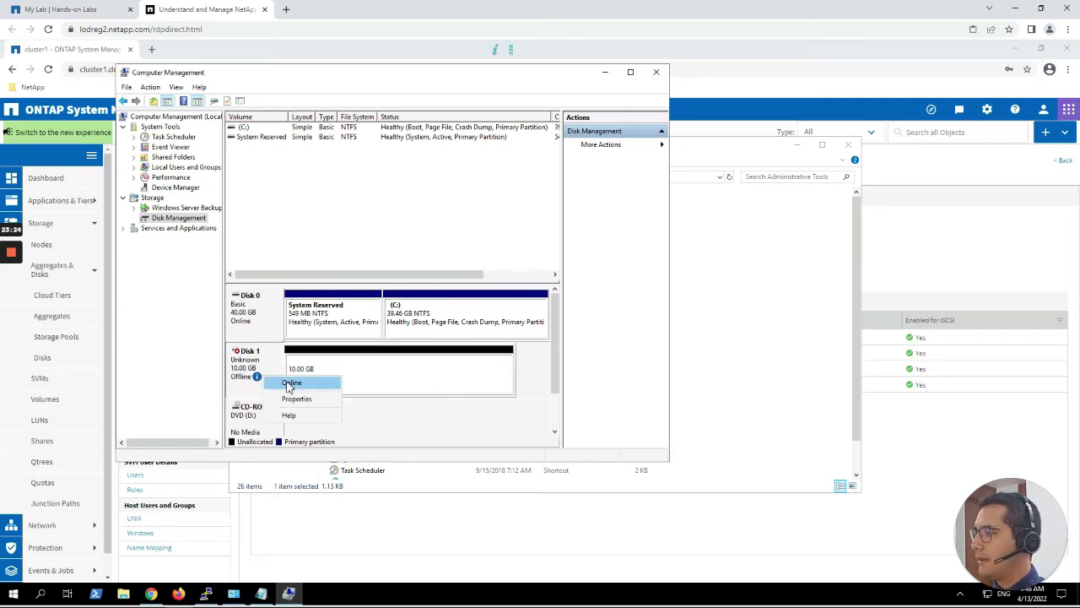
click(258, 374)
right_click(265, 367)
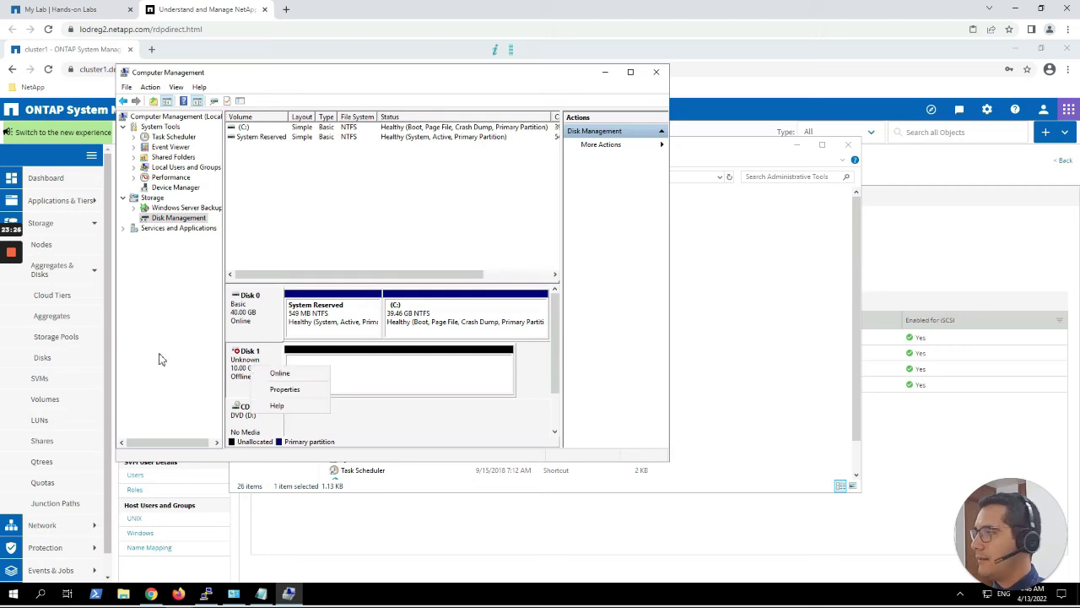
click(269, 372)
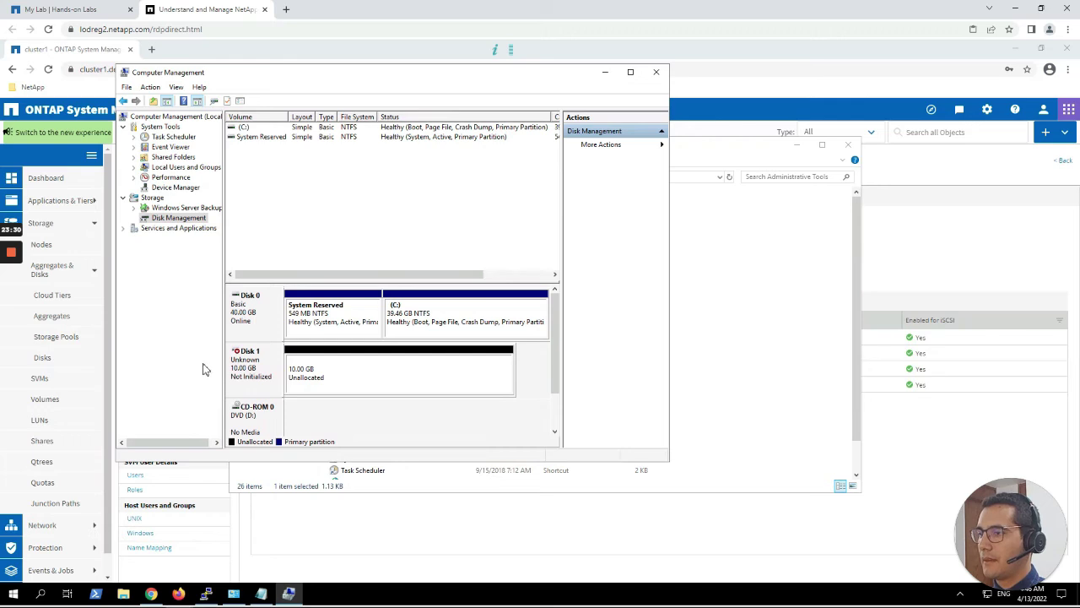
Initialize Disk 1 with an MBR partition table.
right_click(266, 358)
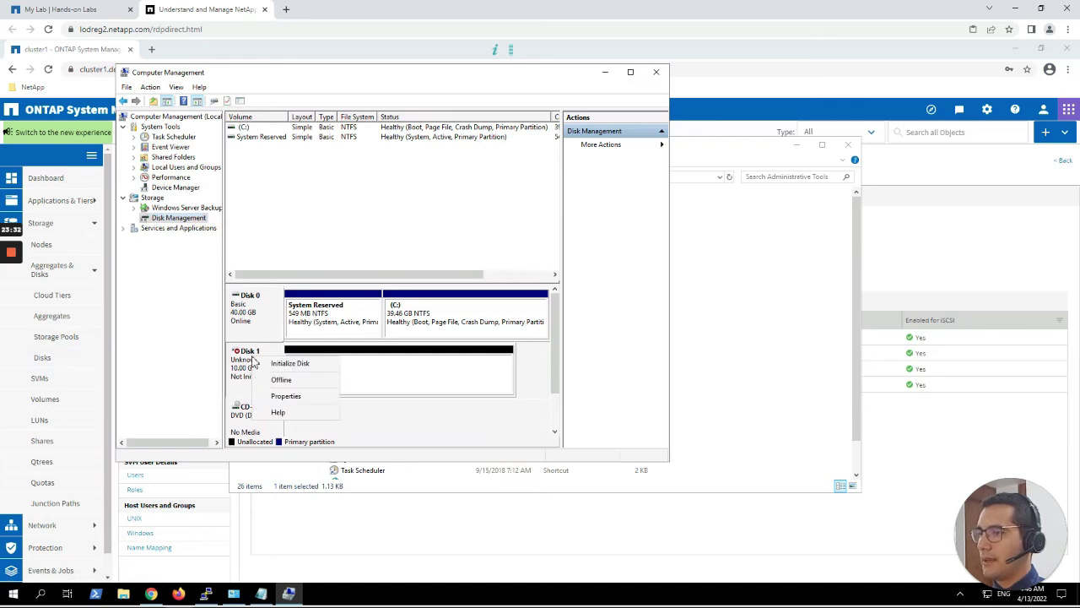
click(290, 363)
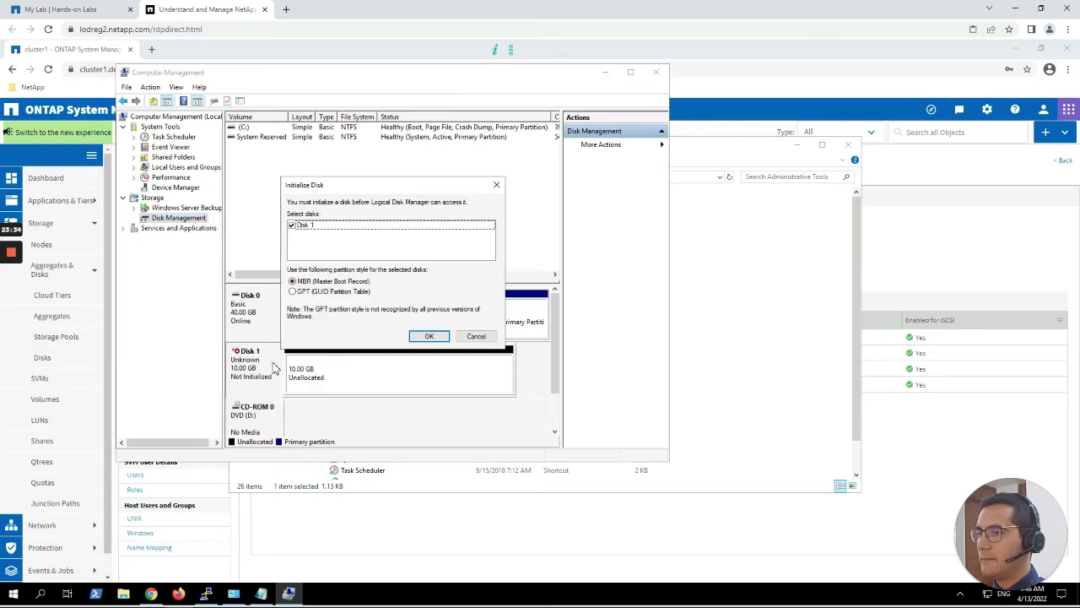
click(430, 337)
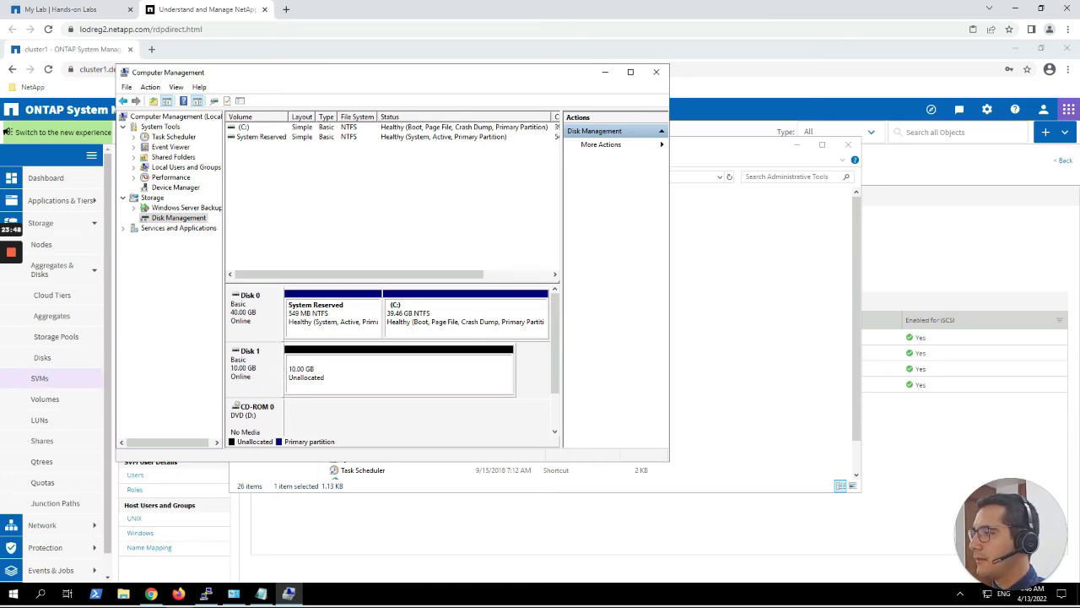
Start a New Simple Volume on Disk 1, keeping the full 10242 MB size and drive letter E.
click(324, 371)
right_click(325, 371)
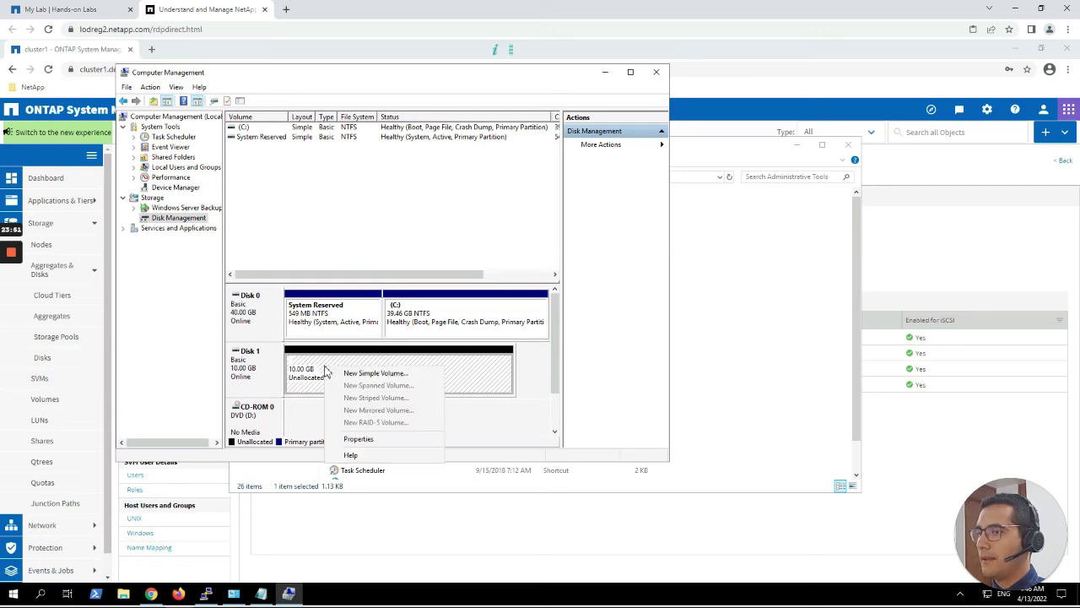
click(349, 376)
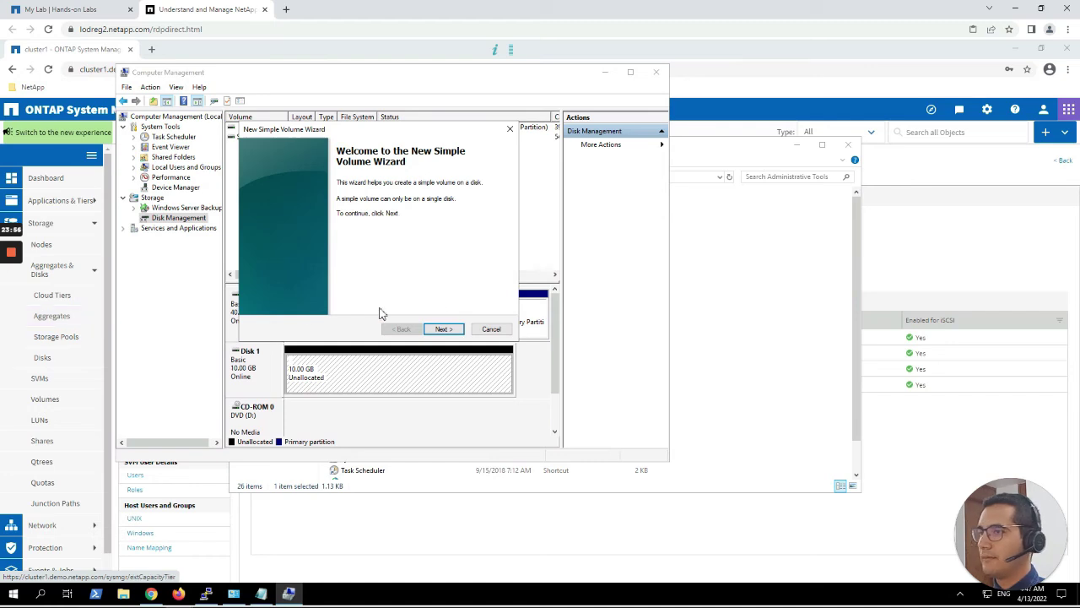
drag(432, 131, 511, 177)
click(529, 377)
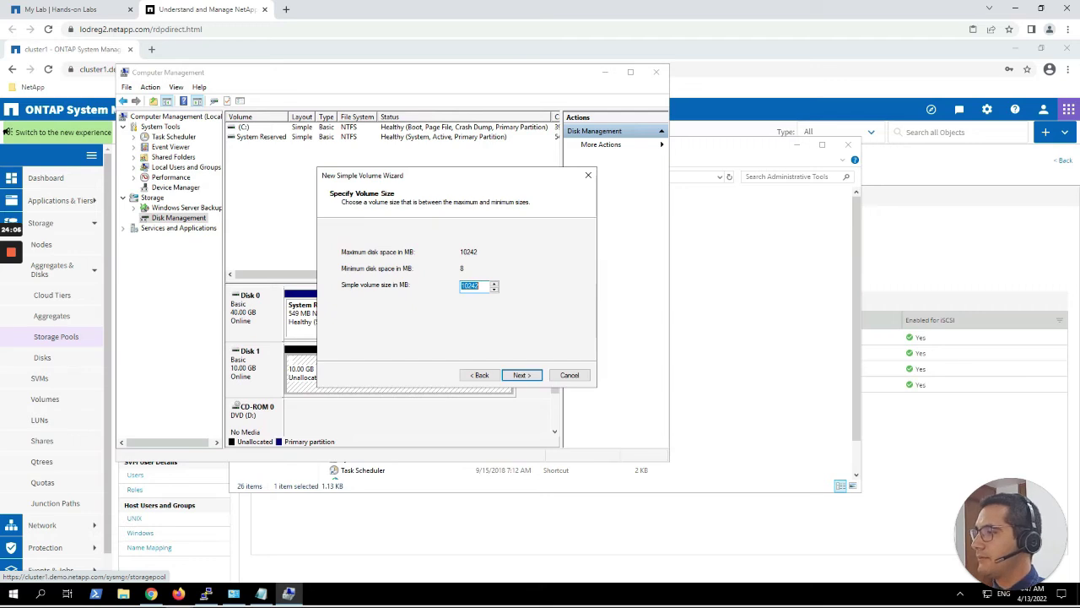
click(526, 377)
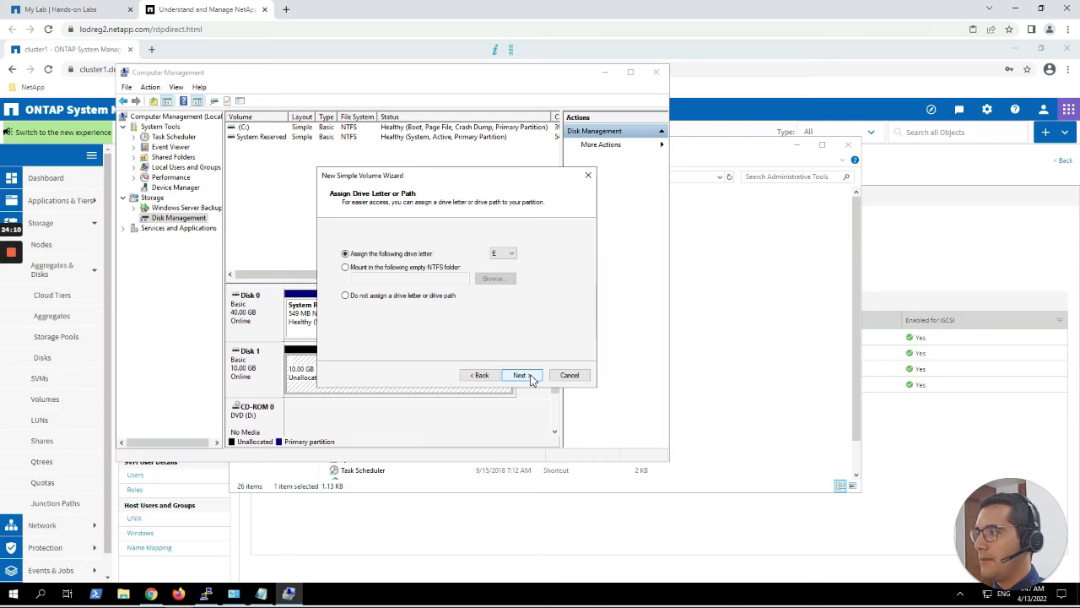
click(531, 377)
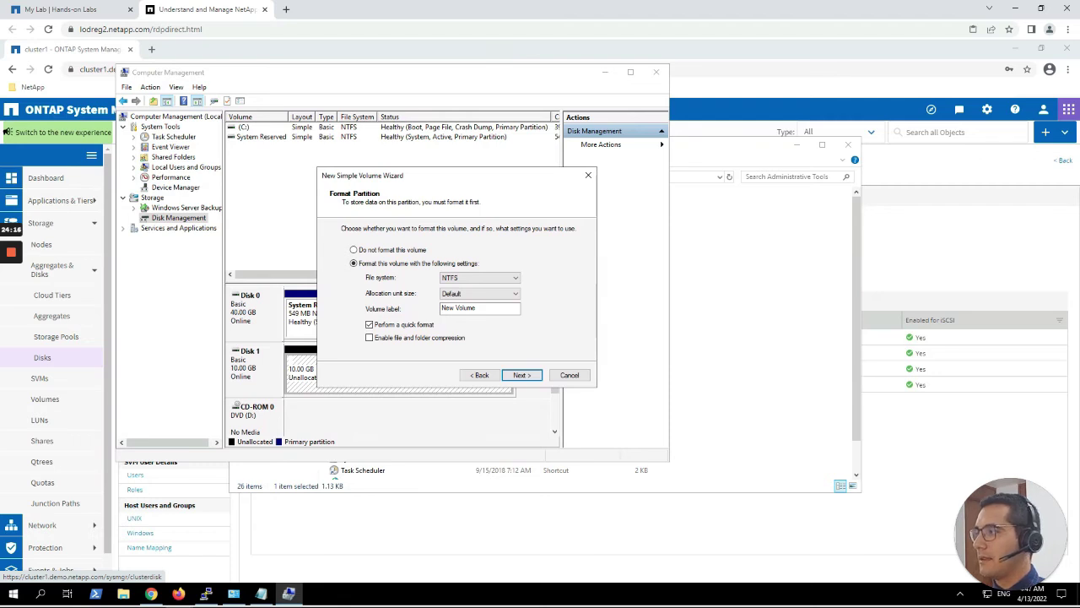
Label the volume WINLUN, keep the NTFS quick format, and finish creating it.
click(492, 309)
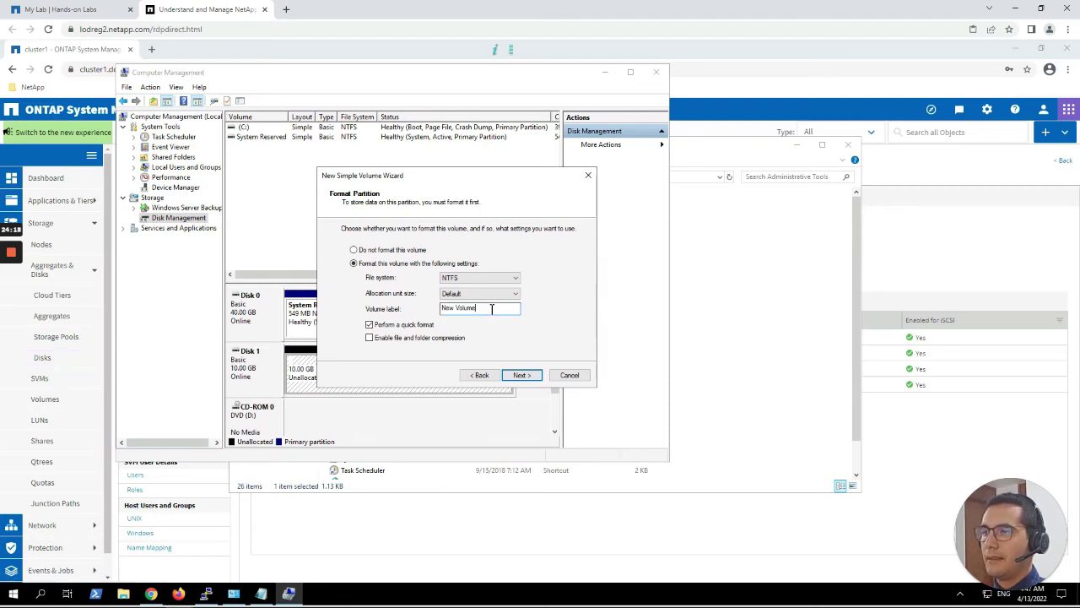
drag(492, 309, 410, 310)
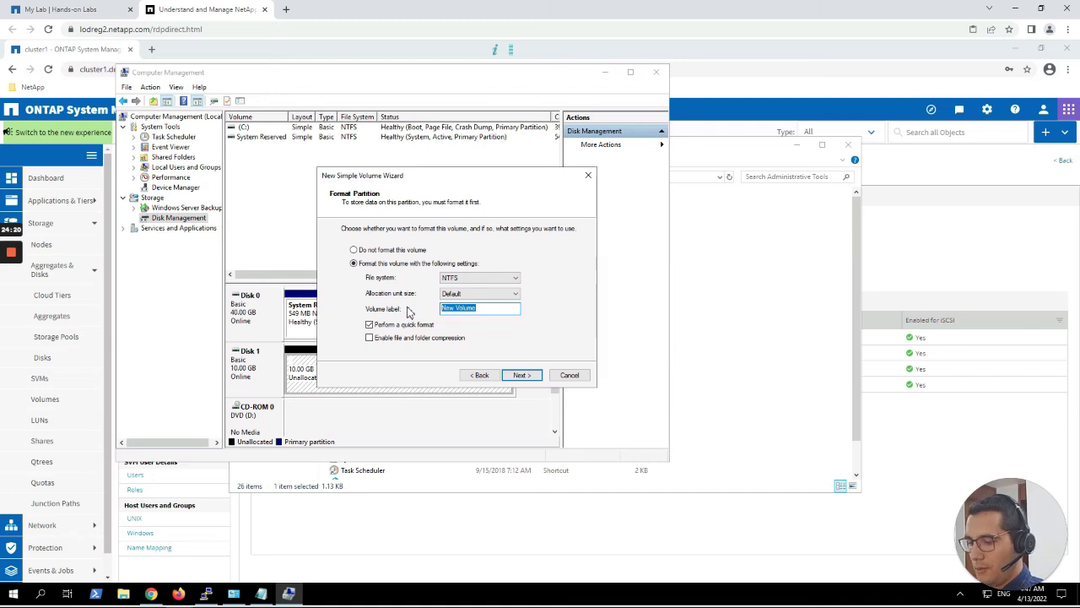
text(WINLUN)
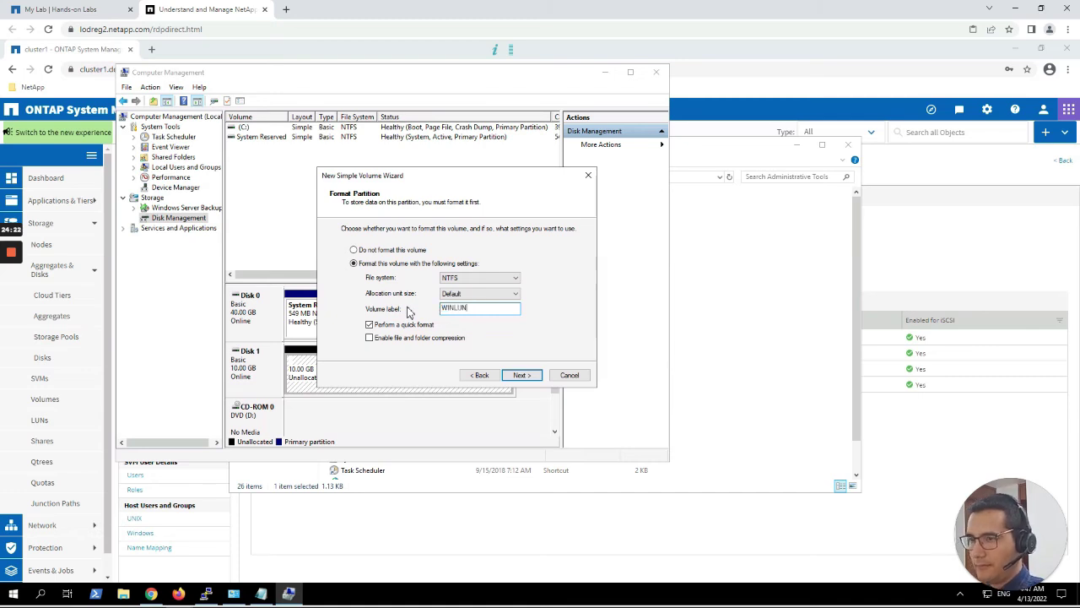
click(535, 381)
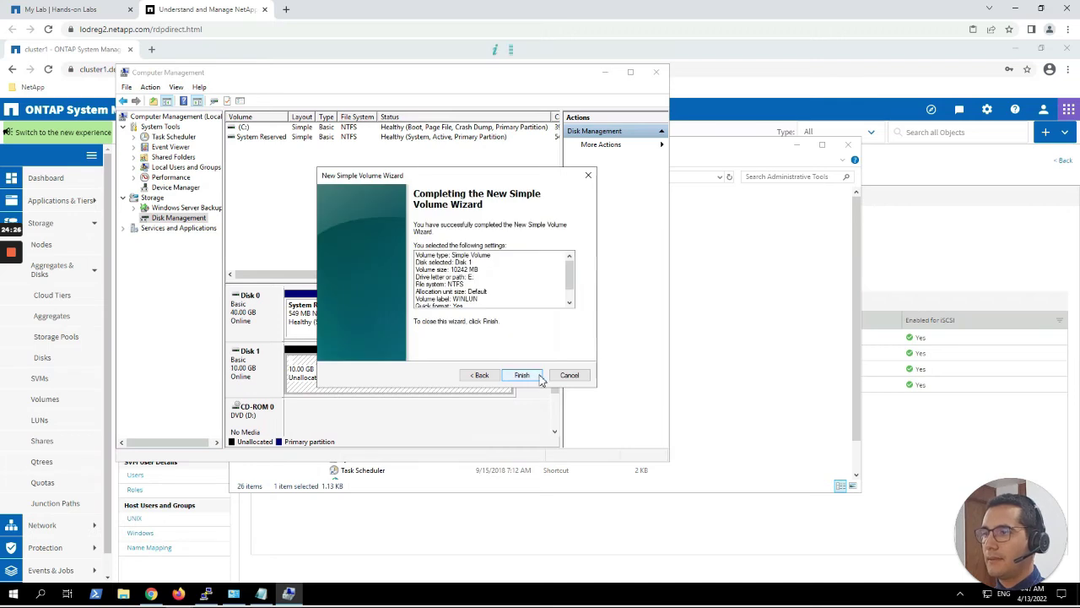
click(522, 376)
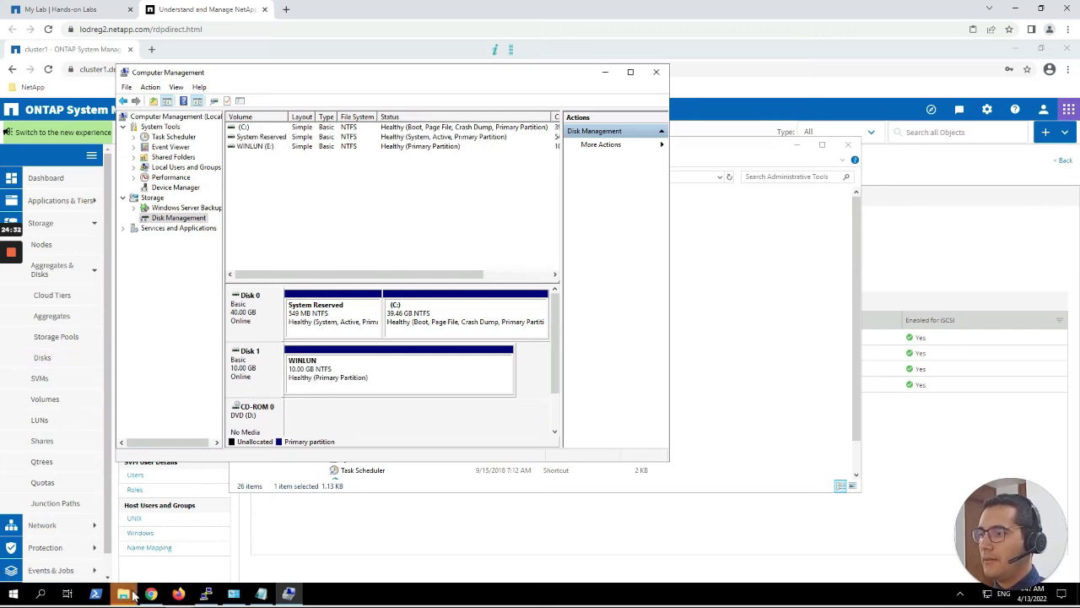
Cancel the Windows prompt to format drive E:, leaving the WINLUN volume intact.
mouse_move(131, 595)
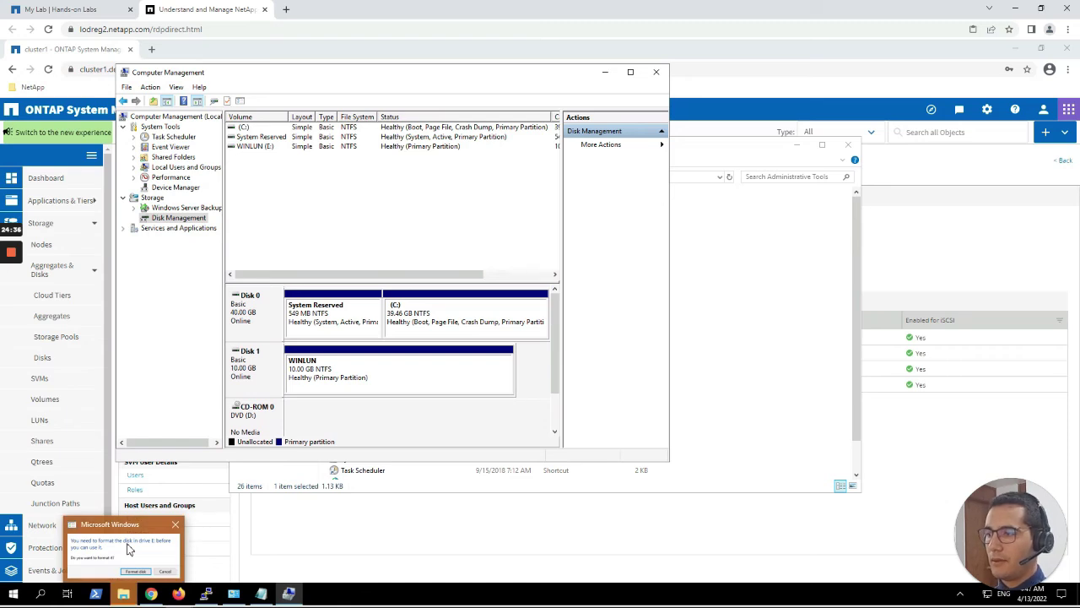
click(129, 549)
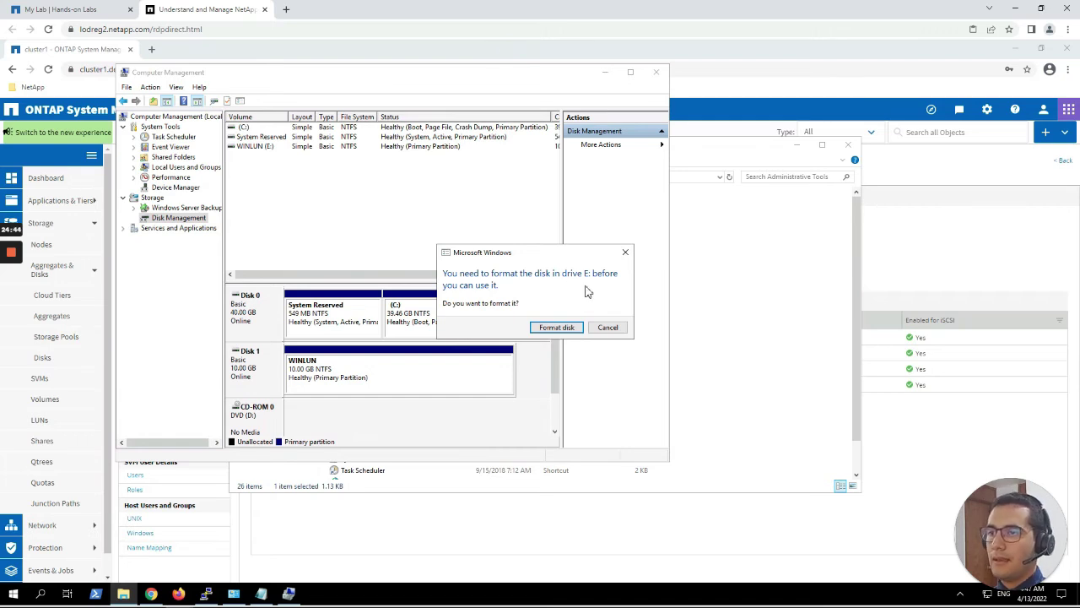
click(608, 327)
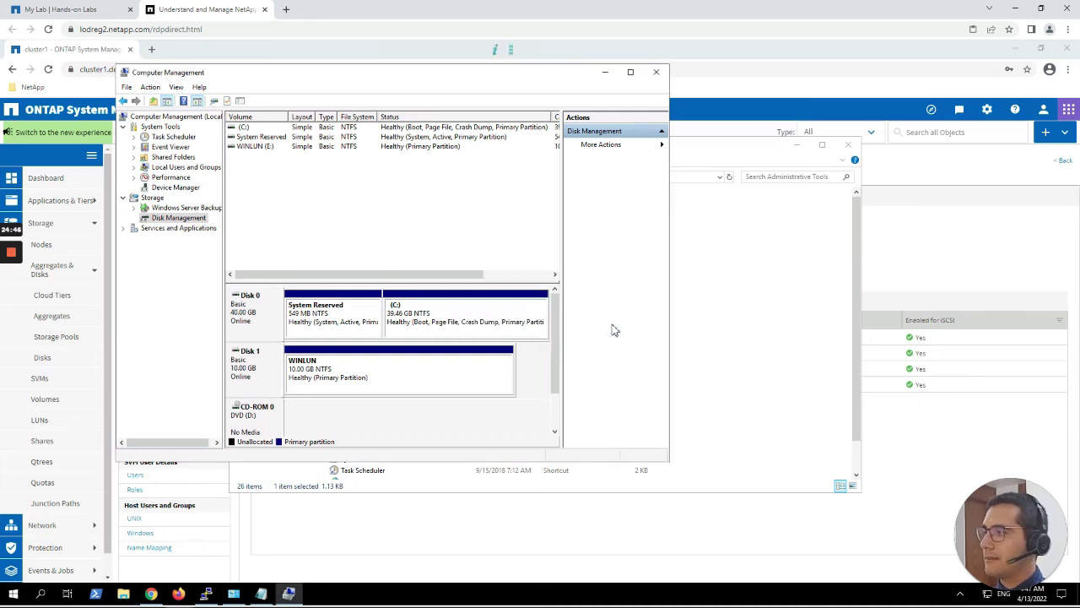
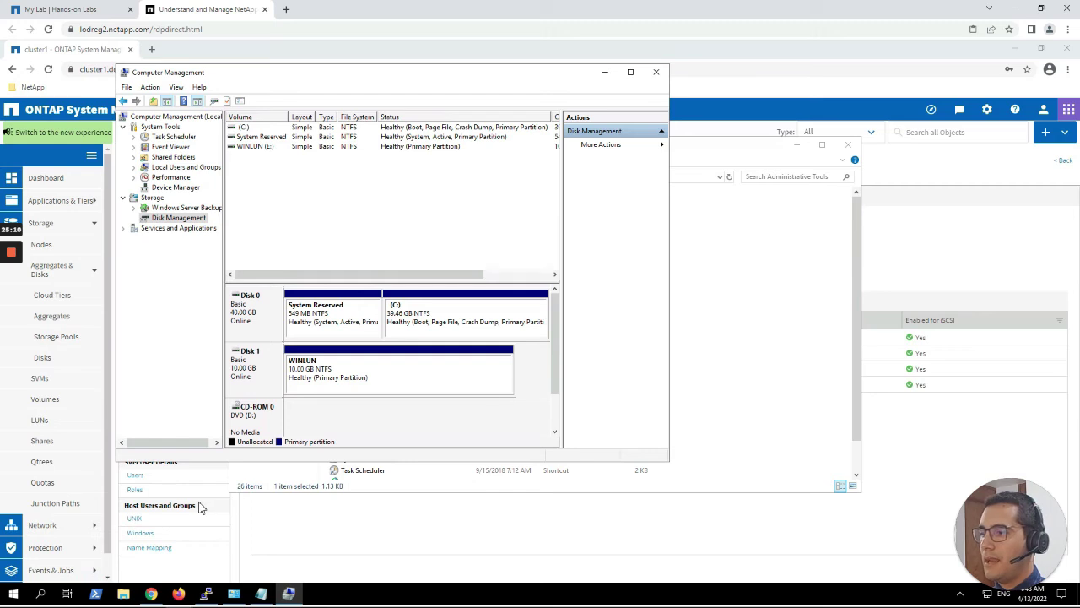
Create a folder with the default name 'New folder' on the empty WINLUN (E:) drive.
click(125, 594)
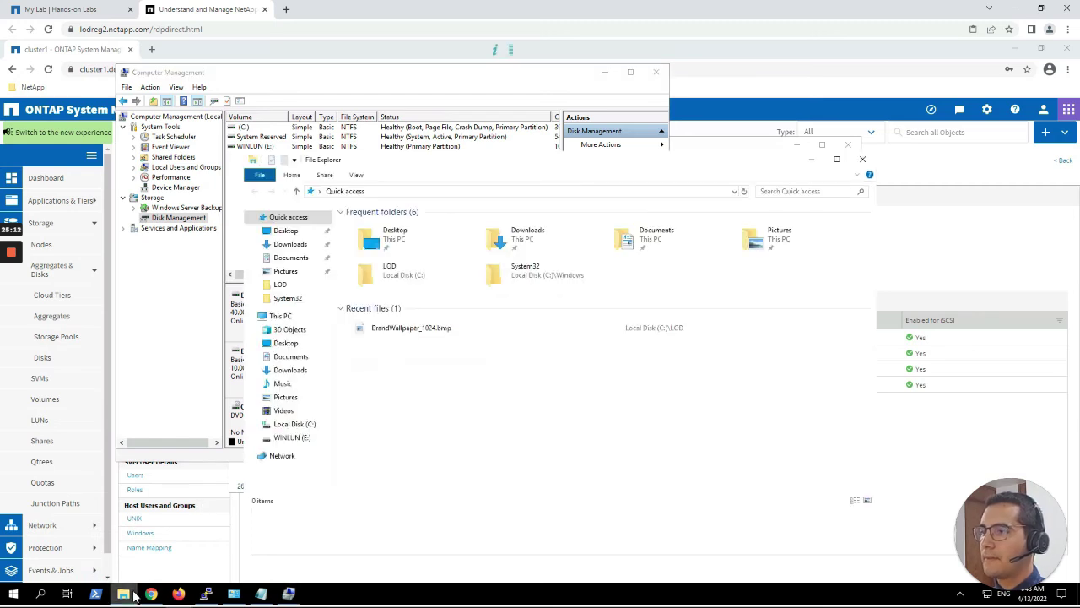
click(287, 439)
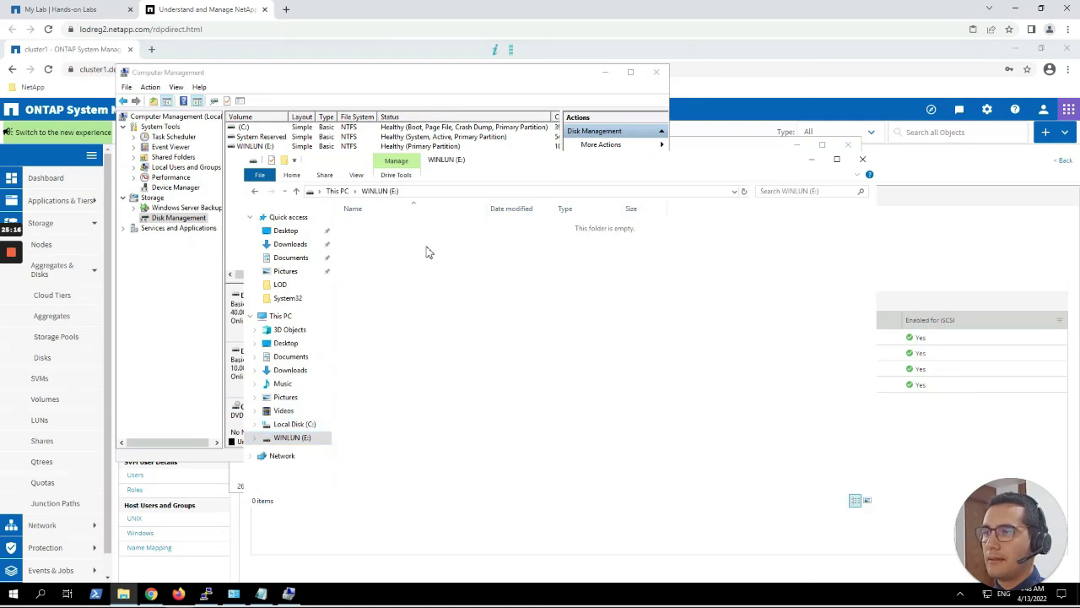
right_click(478, 258)
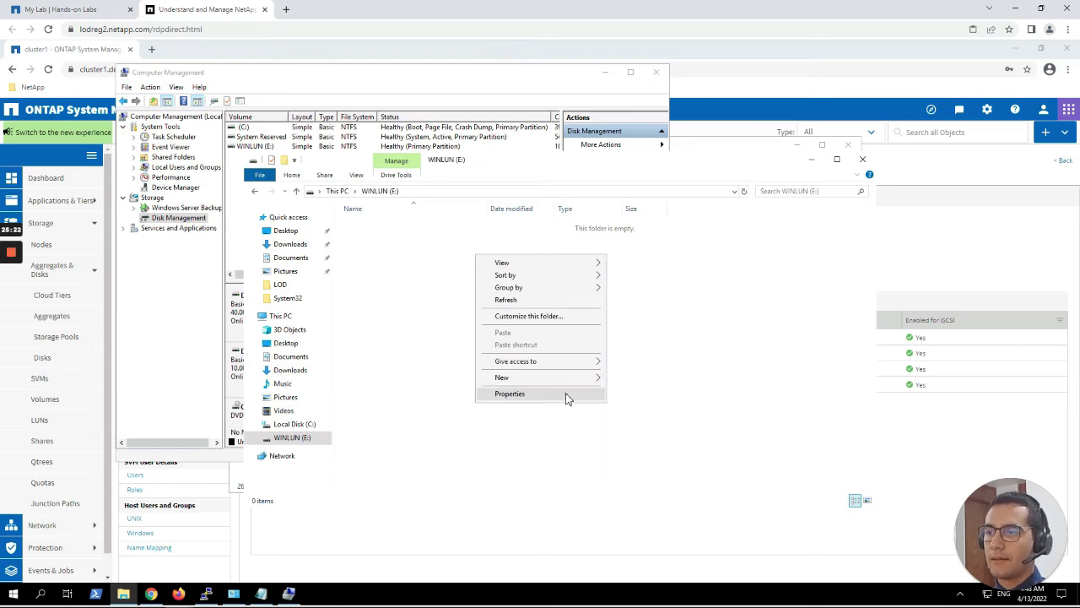
mouse_move(568, 379)
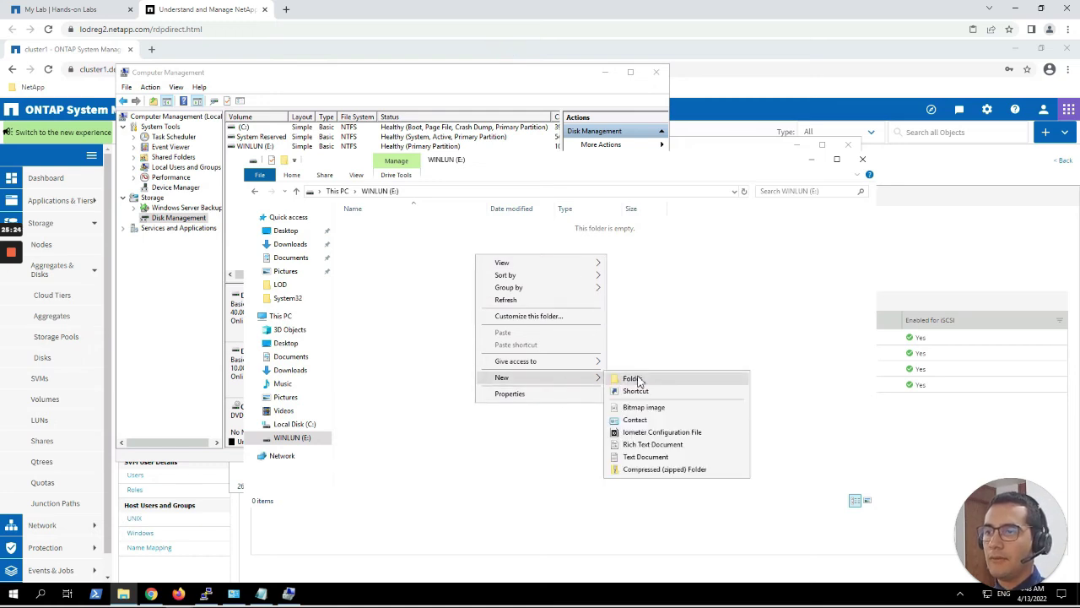
click(634, 378)
key(Return)
key(Return)
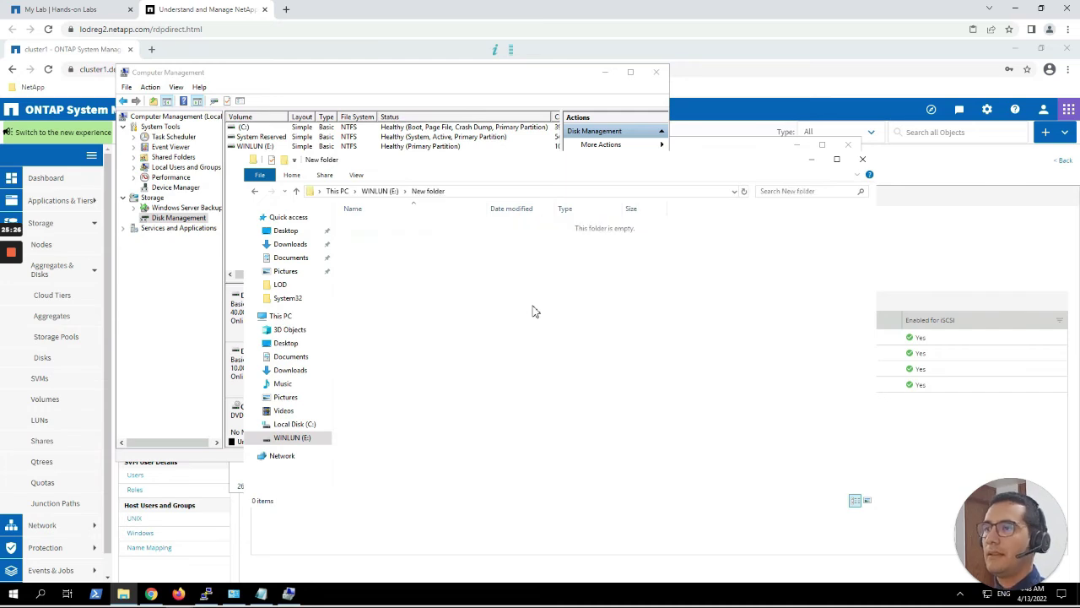
Create a new text document named Hi.txt inside New folder.
right_click(530, 302)
mouse_move(623, 439)
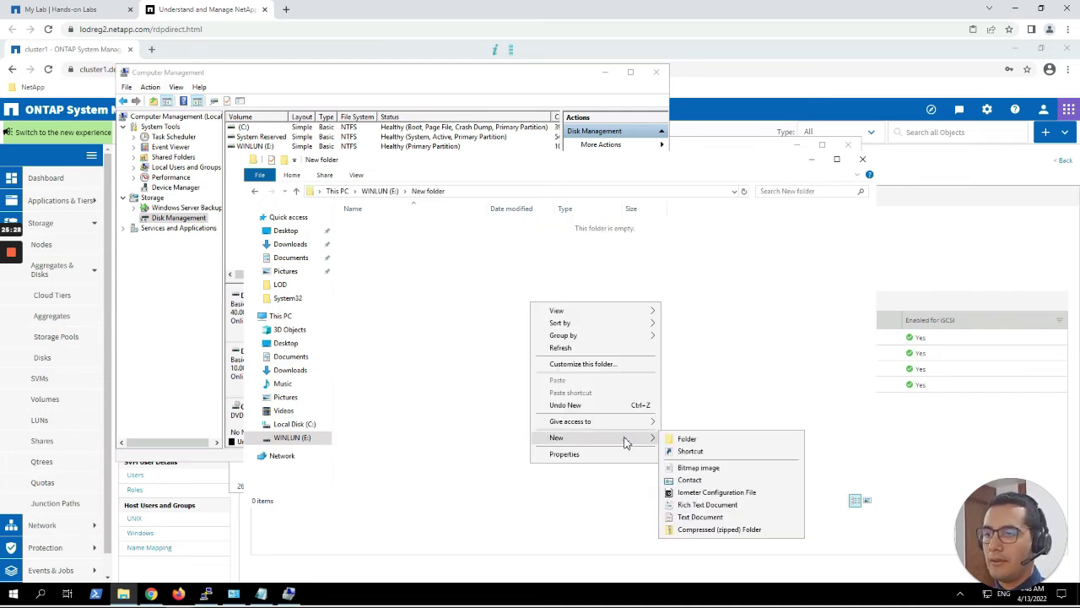
click(711, 517)
text(Hi.txt)
key(Return)
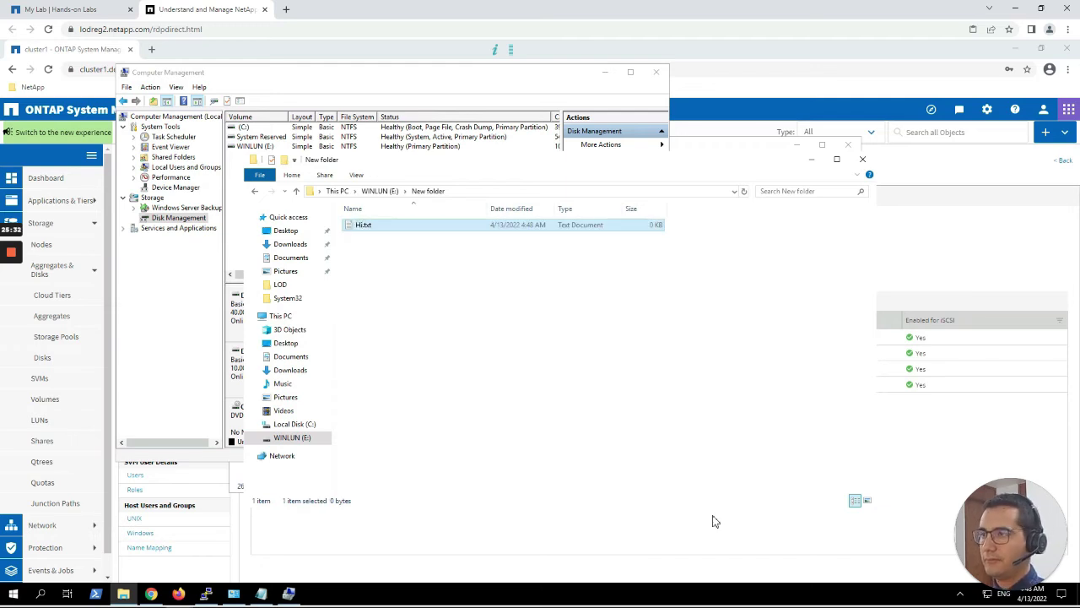
Write a short greeting in Hi.txt in Notepad, save it, and reopen it to confirm.
key(Return)
text(Hi)
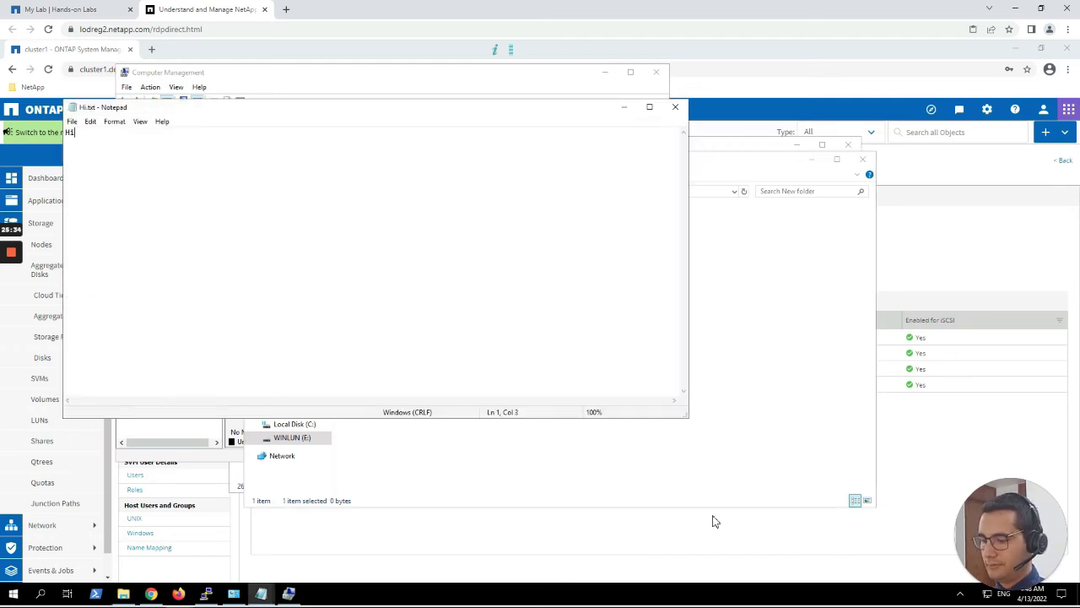
text( th)
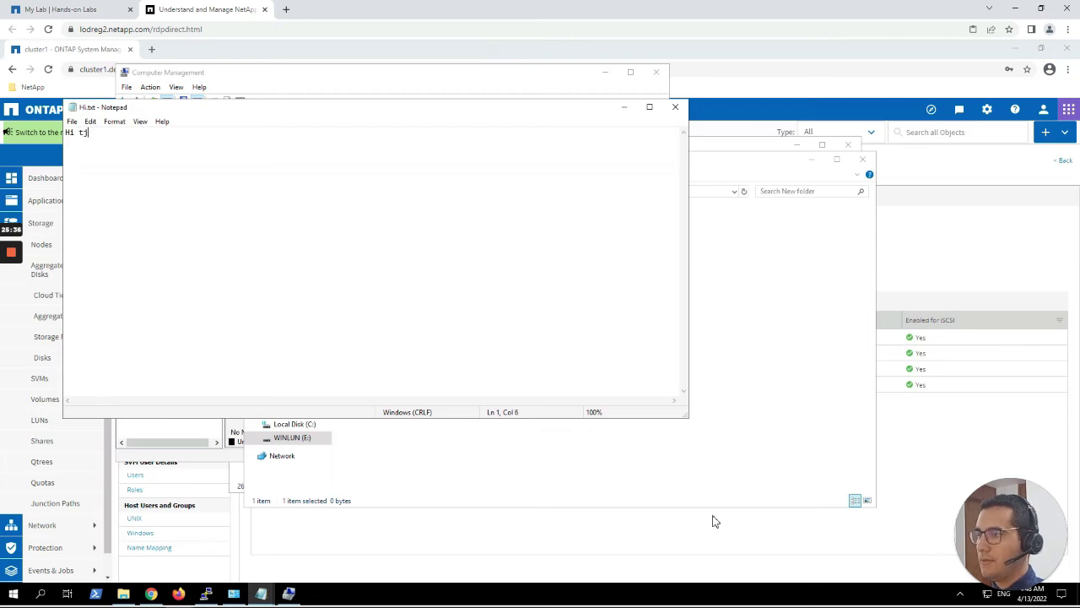
text(is is Saul!)
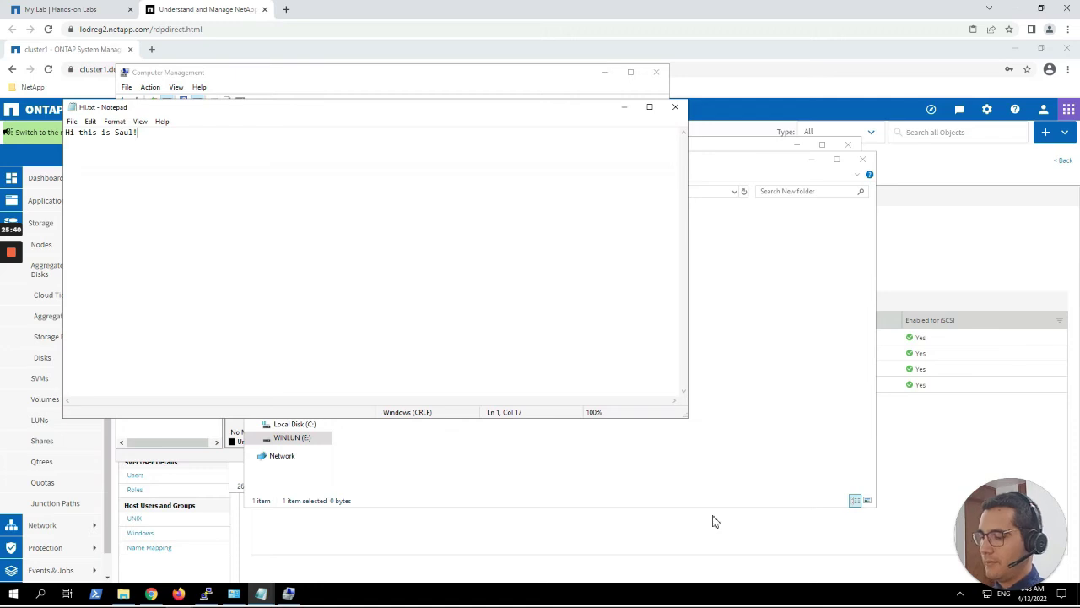
click(675, 107)
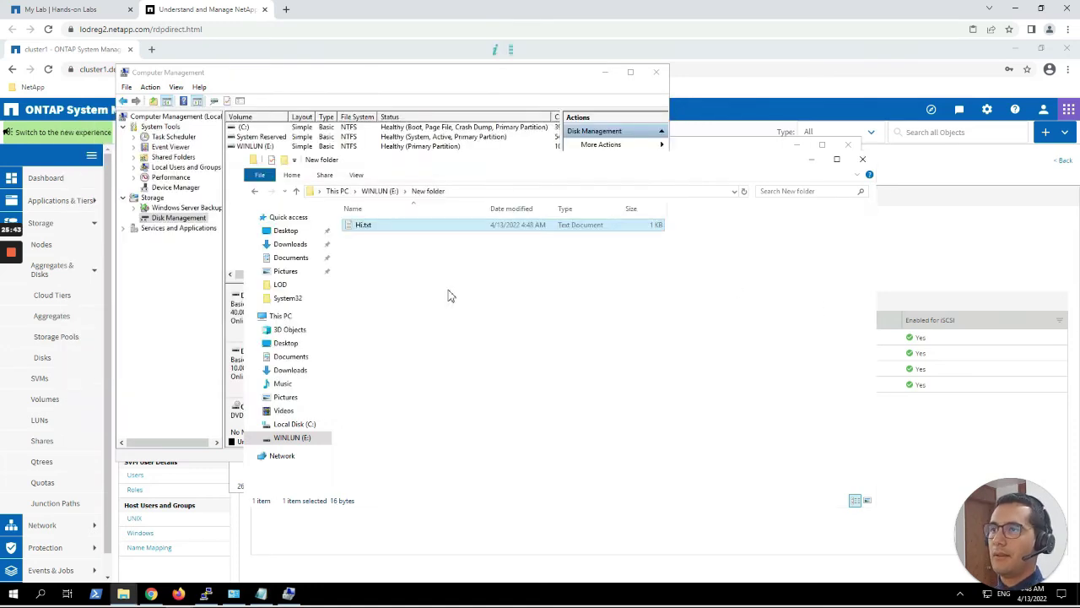
double_click(385, 229)
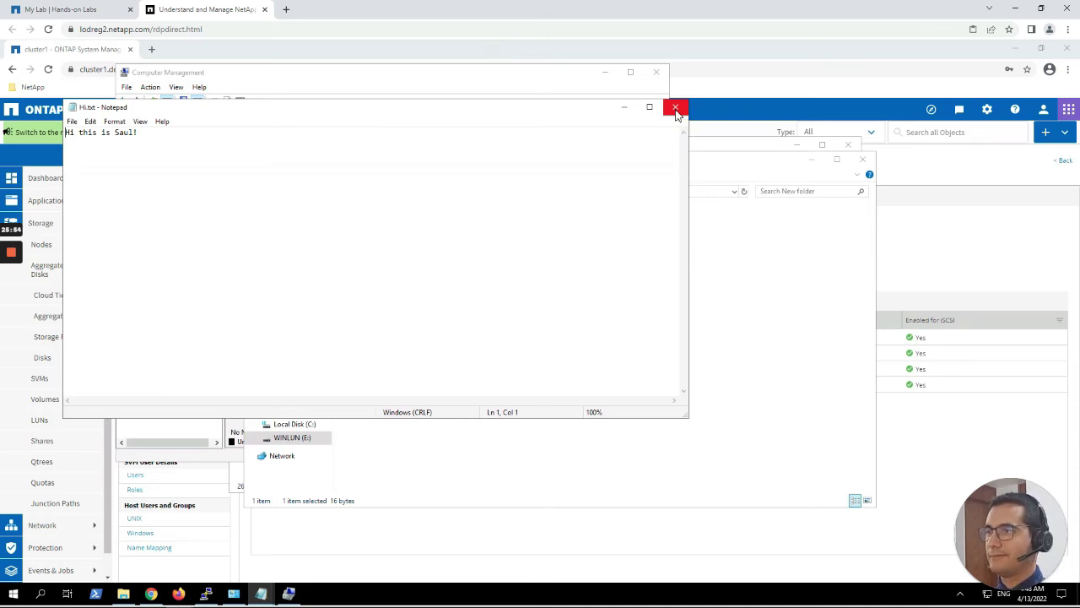
click(675, 109)
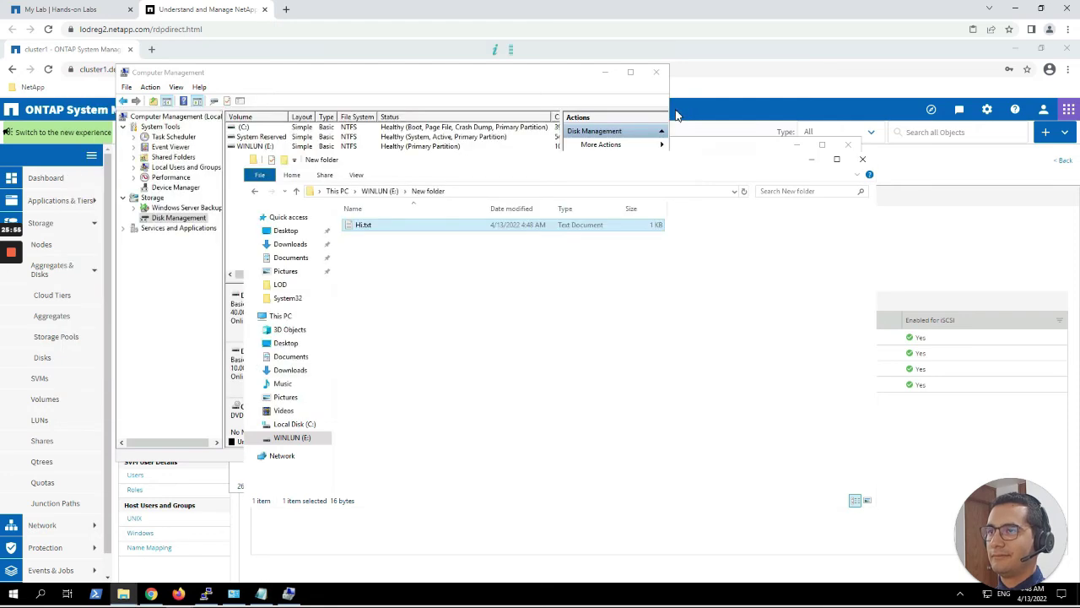
Close the New folder, Computer Management and Administrative Tools windows to reveal the svmluns iSCSI page.
click(865, 161)
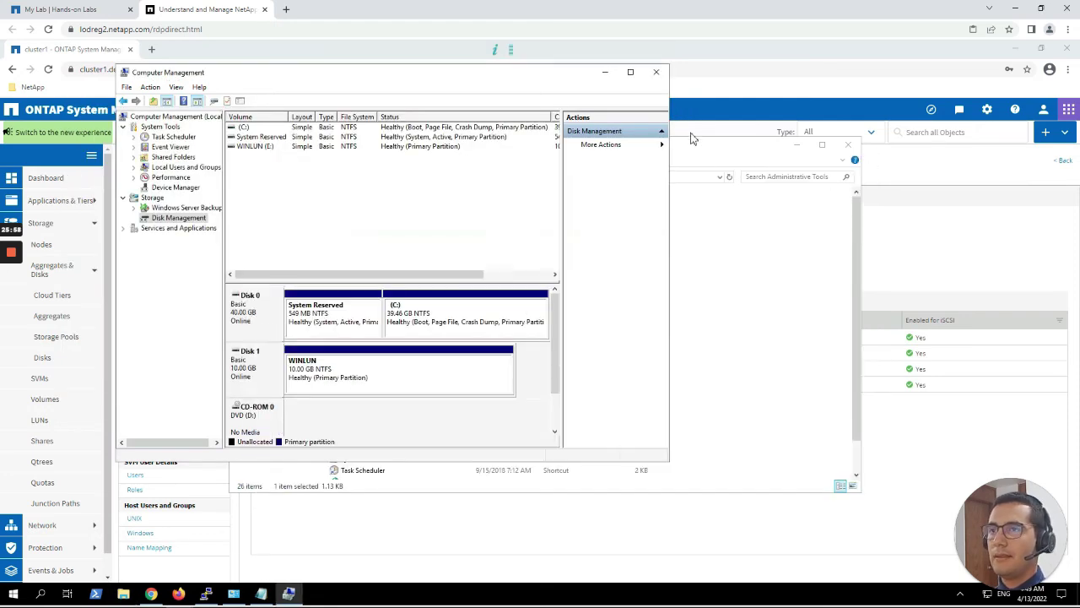
click(658, 76)
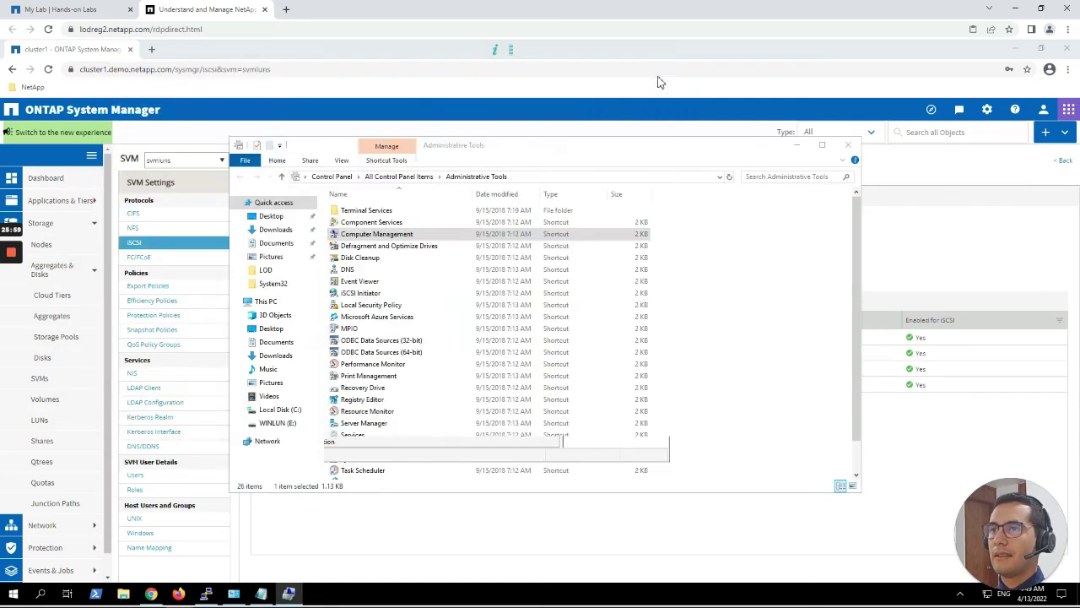
click(849, 146)
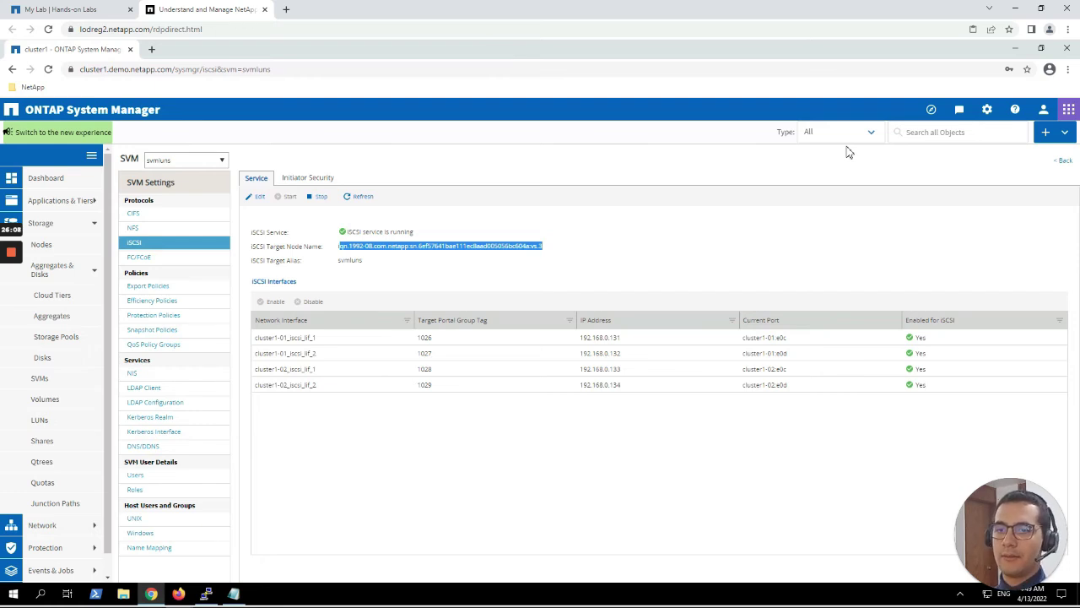
mouse_move(11, 282)
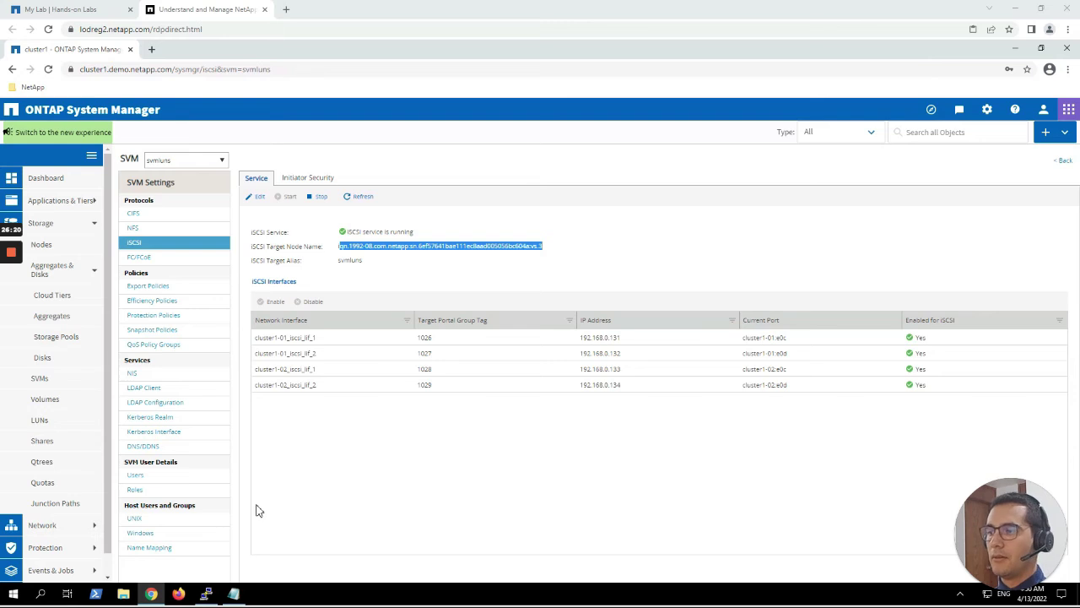
Start a PuTTY SSH connection to rhel1.demo.netapp.com from the saved rhel1 session.
click(207, 593)
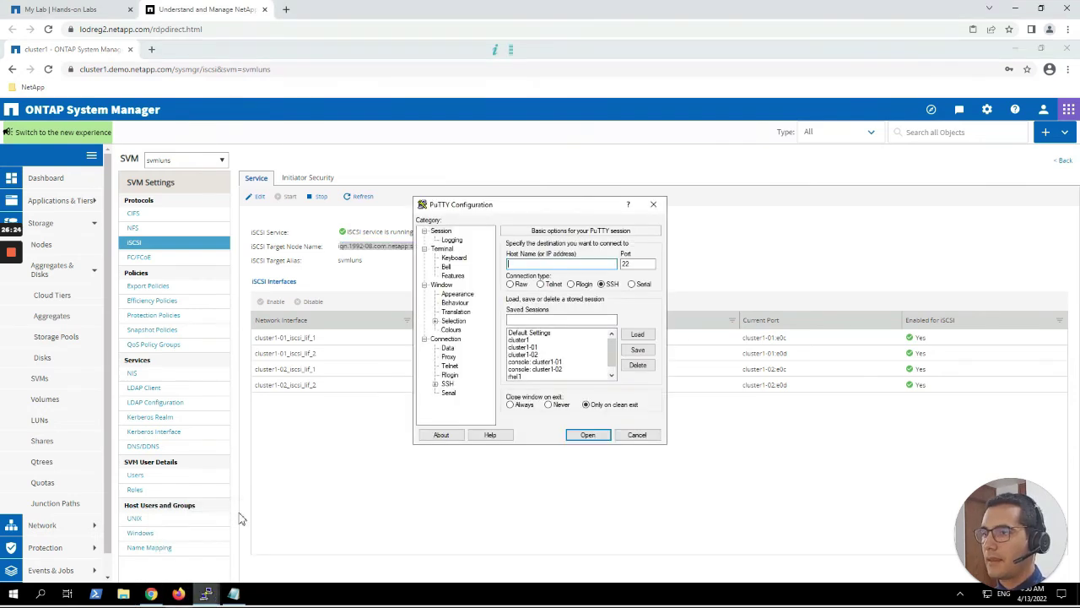
click(513, 376)
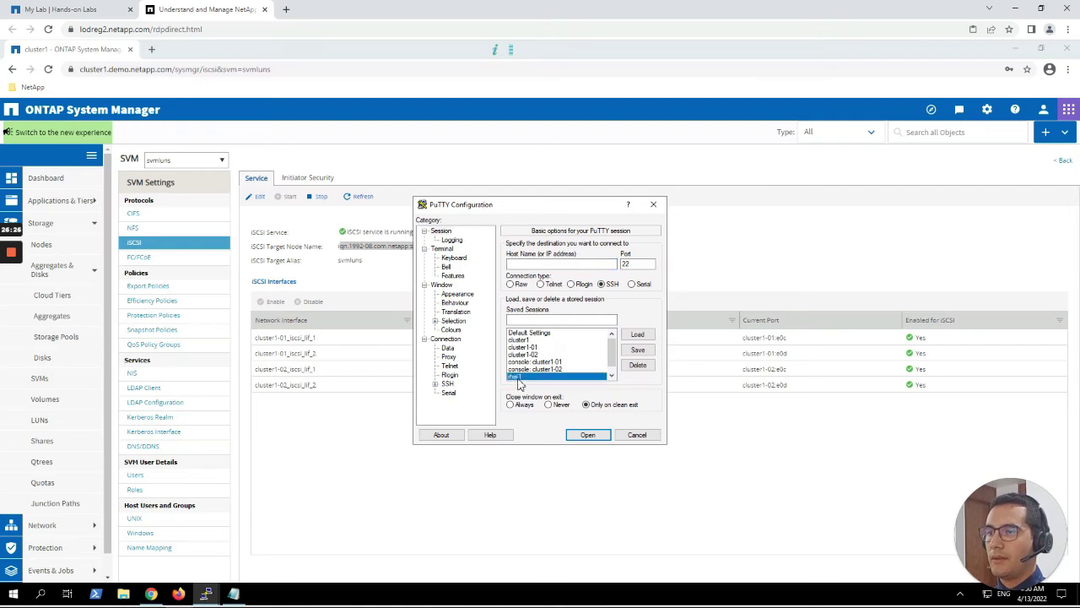
click(639, 336)
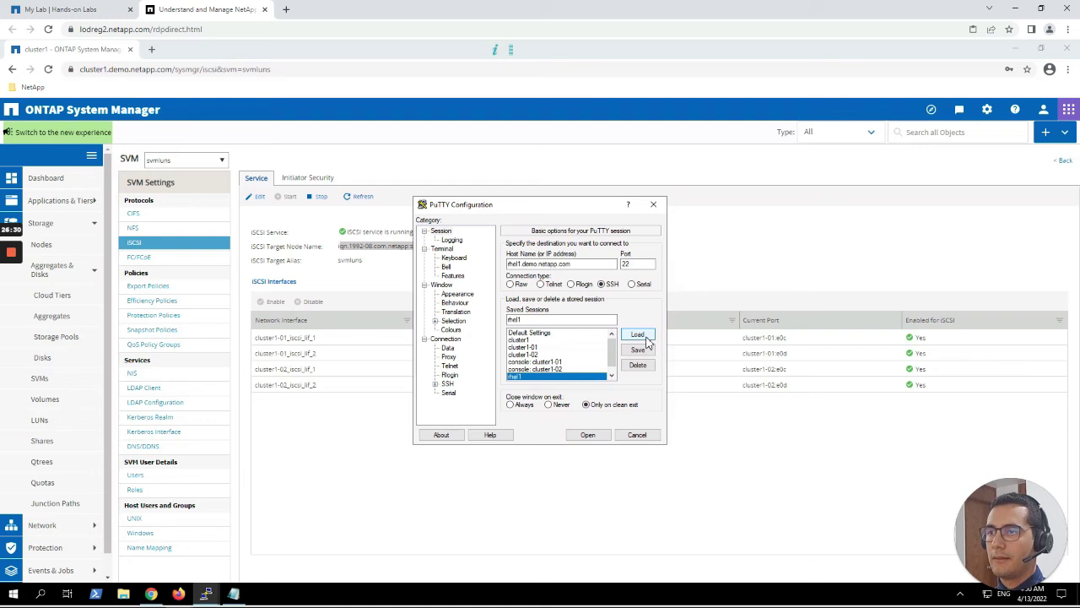
click(590, 436)
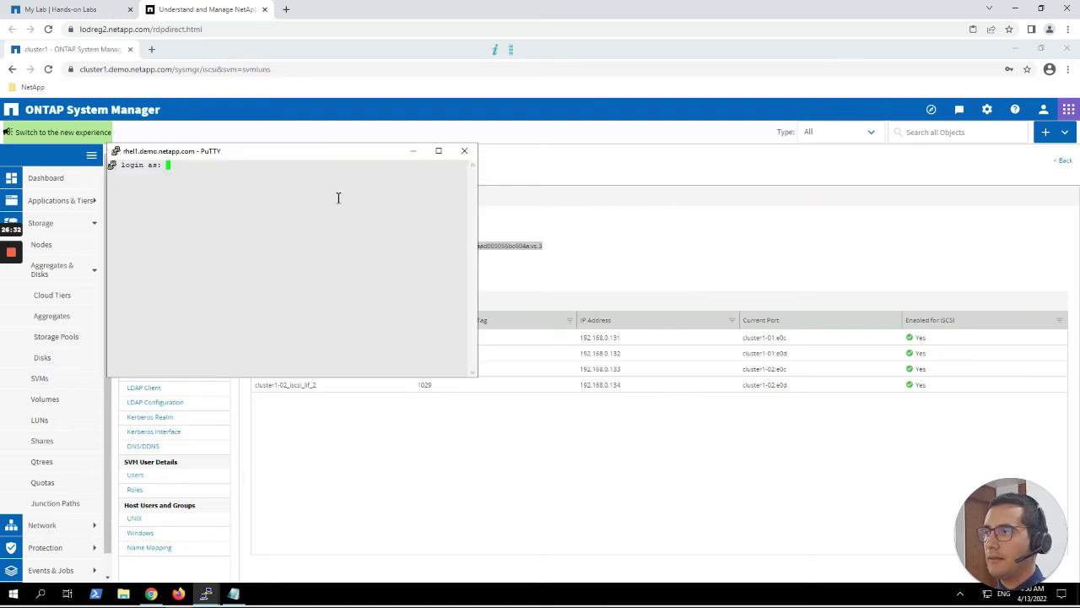
Log in to rhel1 as root with the root password.
drag(300, 155, 531, 162)
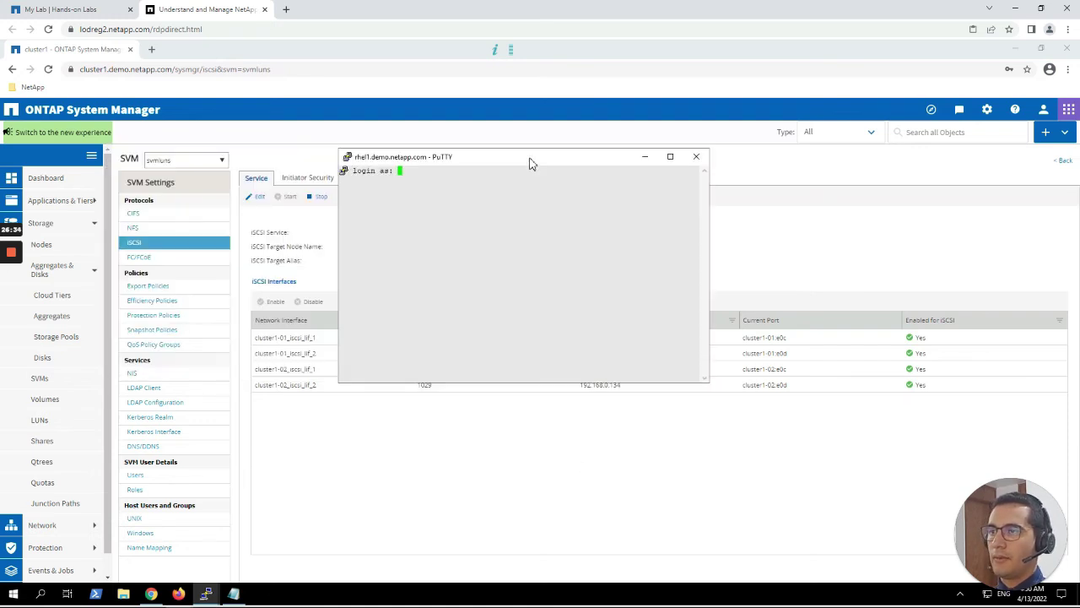
text(root)
key(Return)
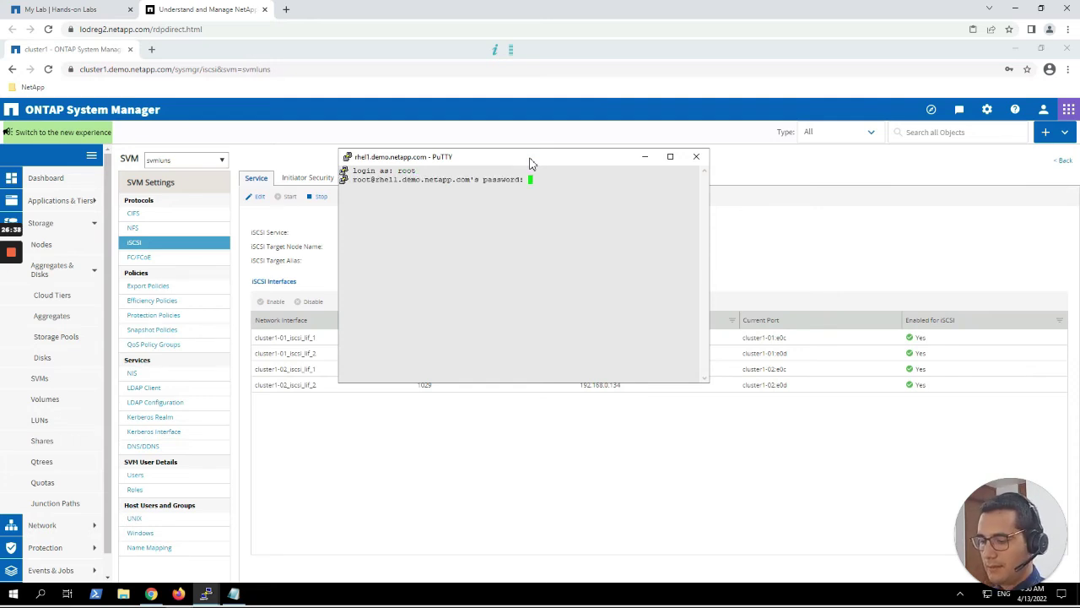
key(Return)
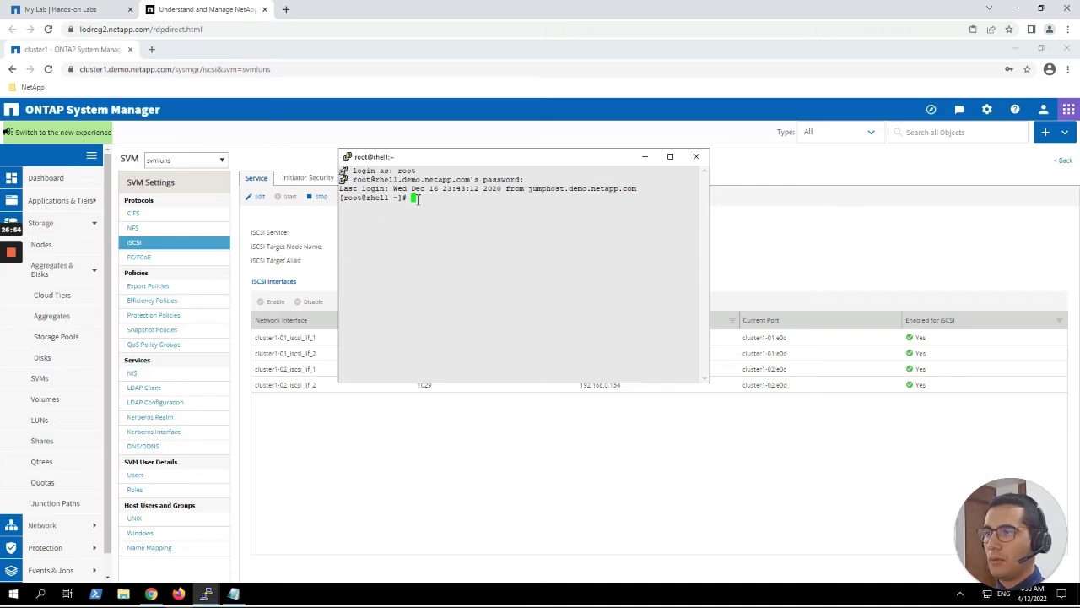
Display /etc/iscsi/initiatorname.iscsi to show rhel1's iSCSI initiator name.
text(cd /)
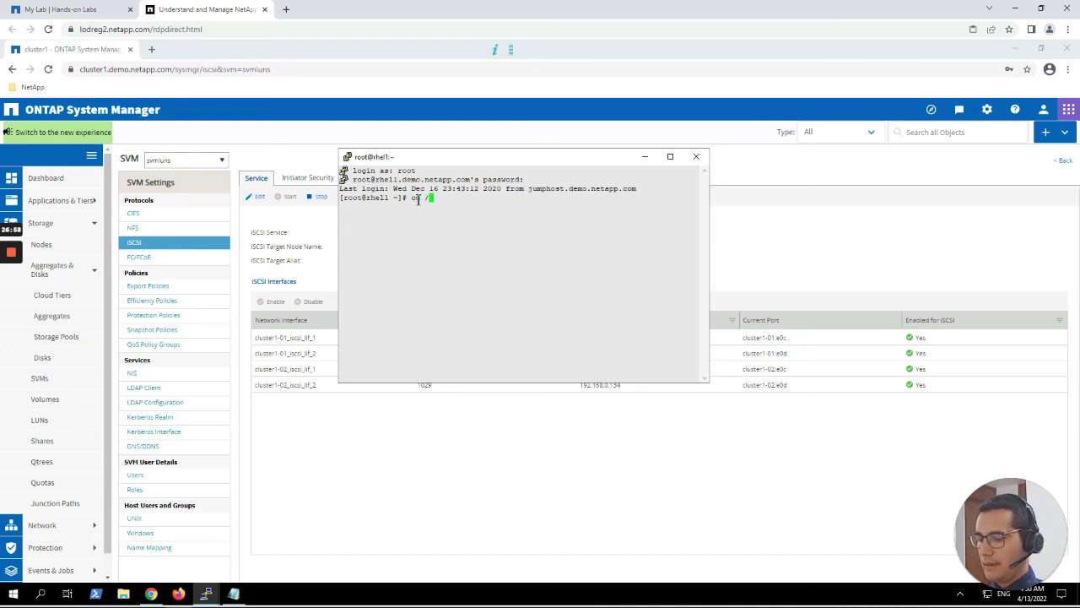
text(etc/)
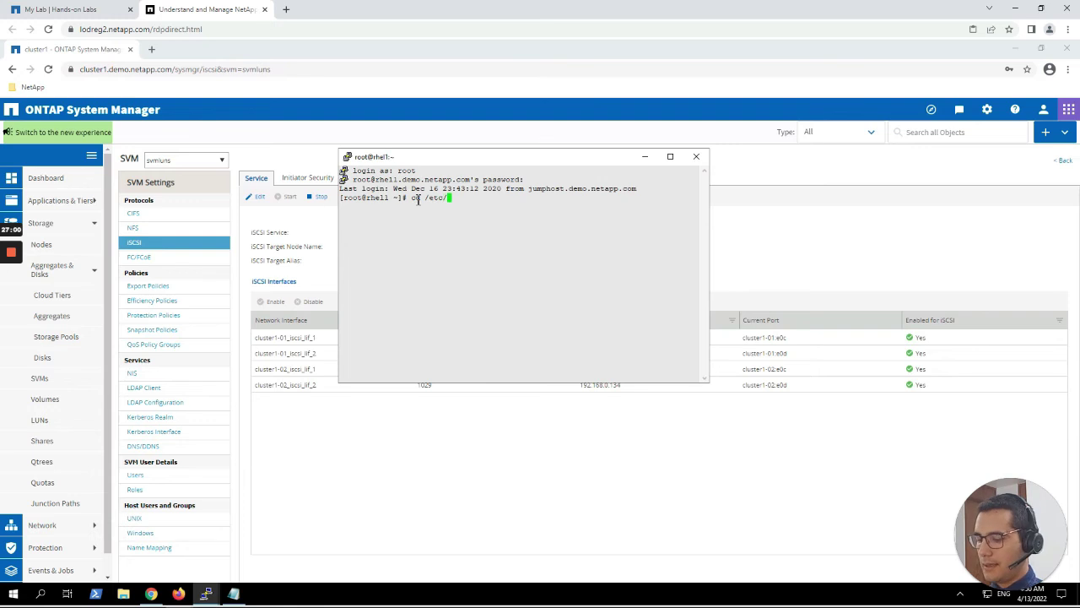
text(iscsi)
key(Return)
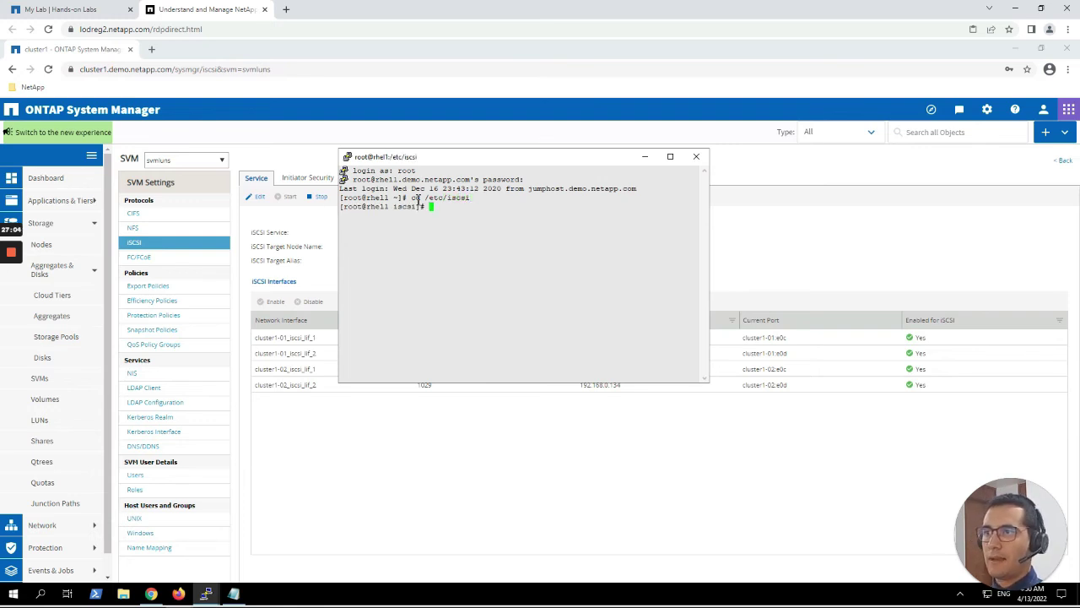
text(ls)
key(Return)
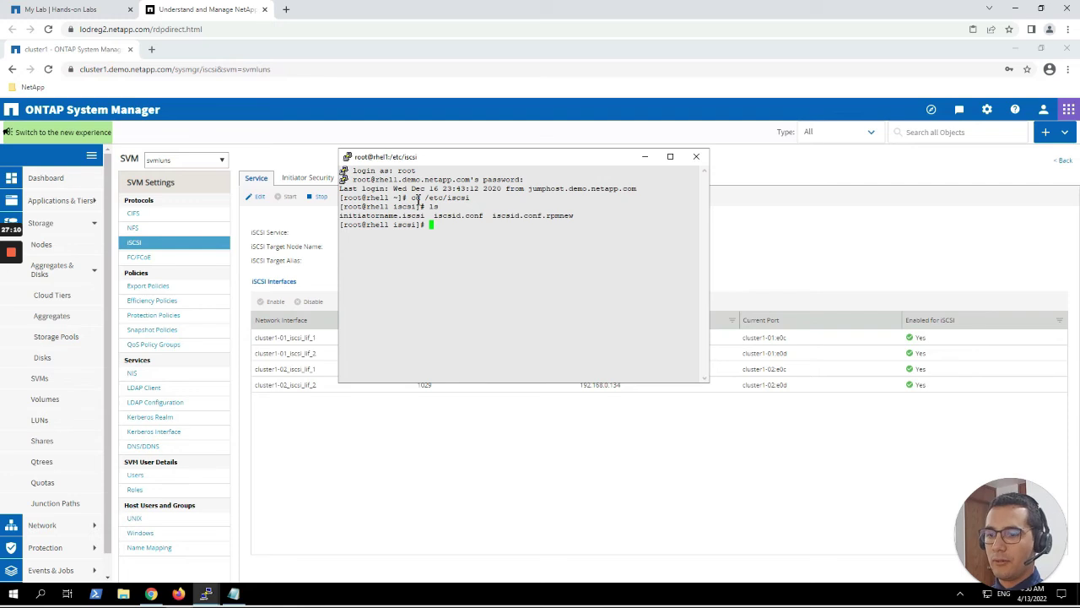
text(cat )
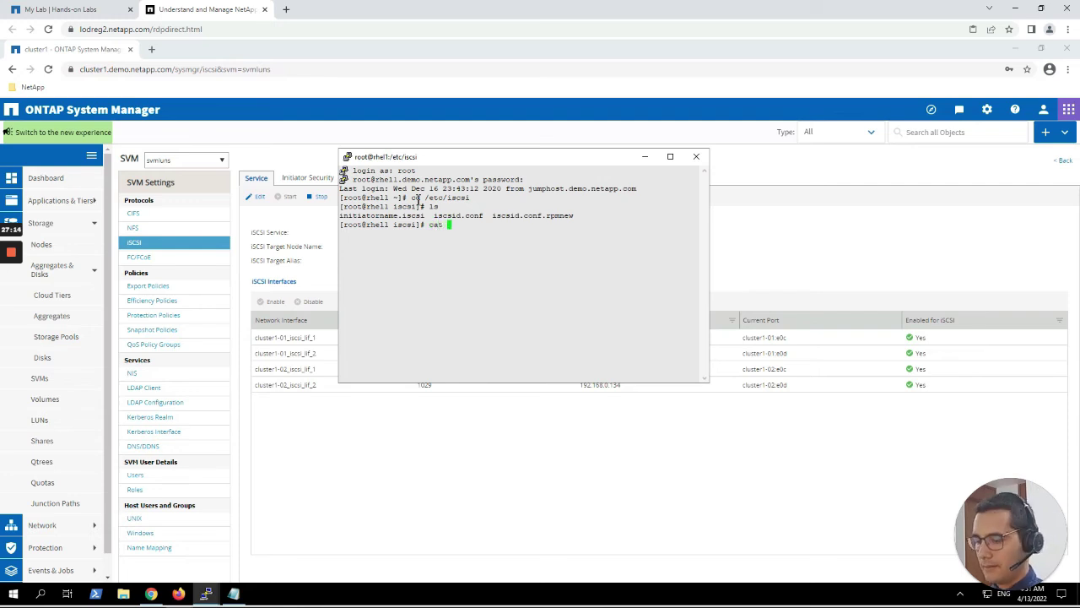
text(i)
text(ni)
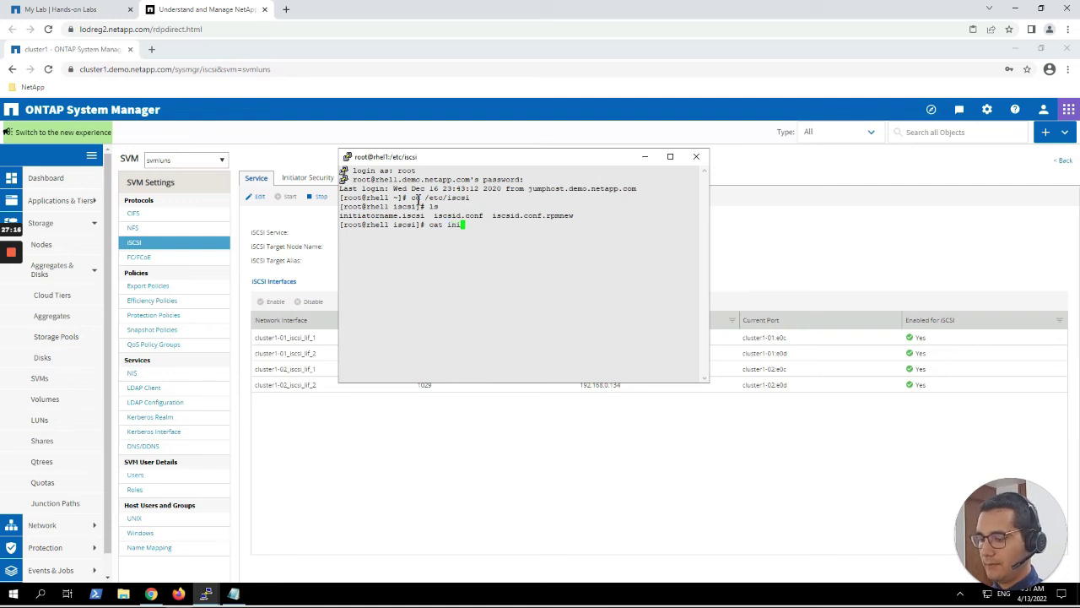
text(tiat)
key(Tab)
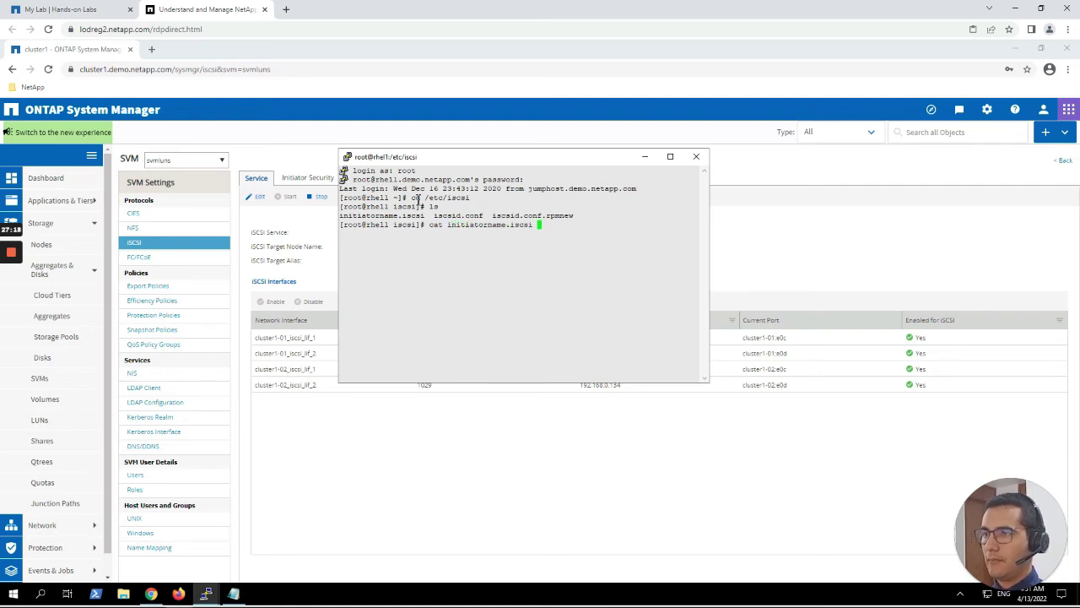
key(Return)
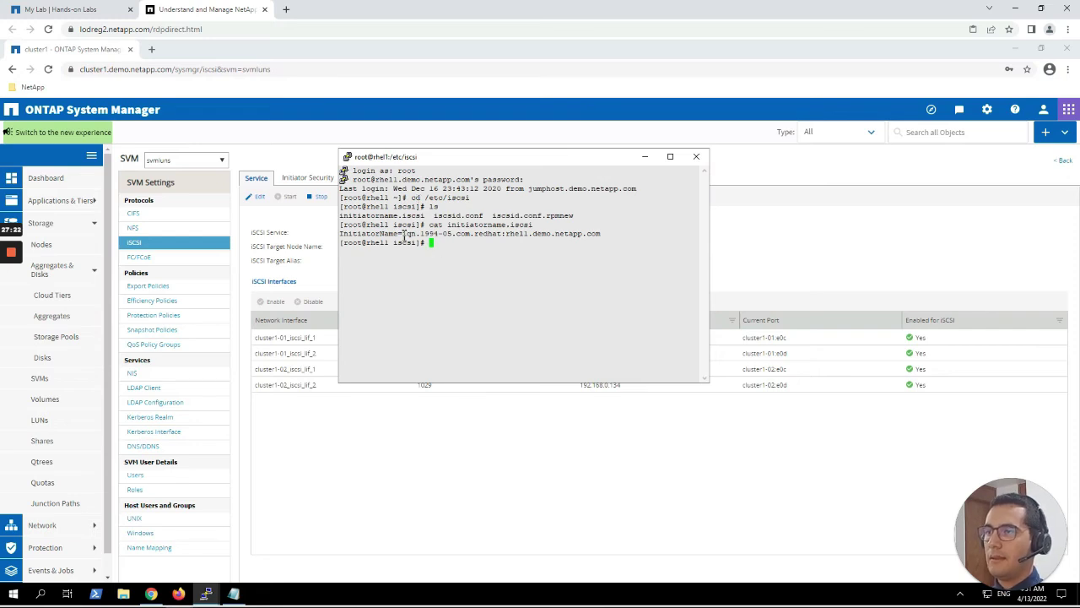
Copy the IQN iqn.1994-05.com.redhat:rhel1.demo.netapp.com into the Notepad notes on line 3.
drag(404, 236, 602, 238)
key(ctrl+c)
click(419, 235)
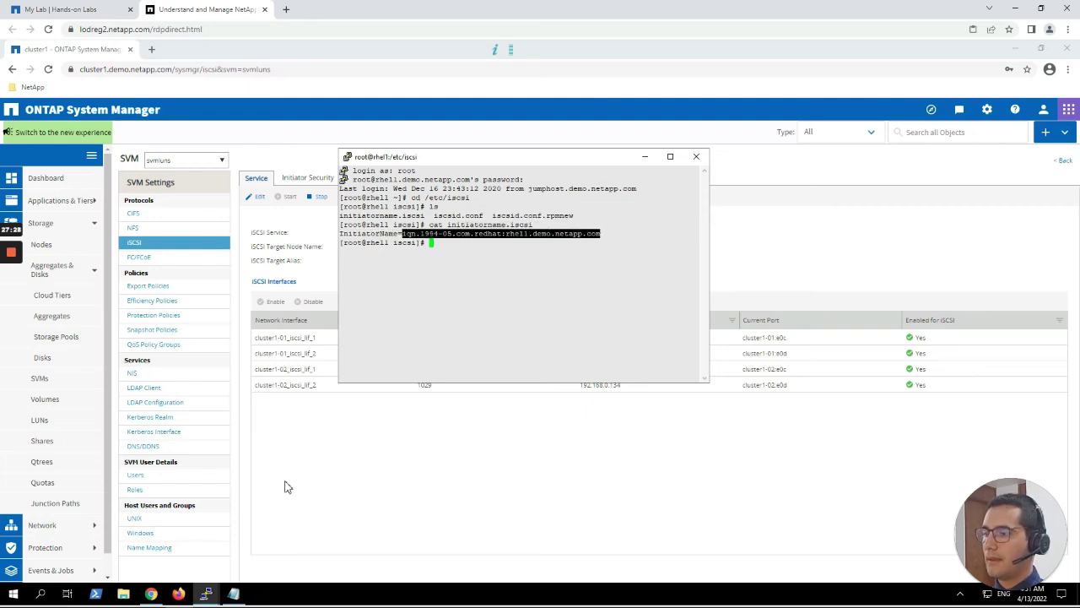
click(234, 593)
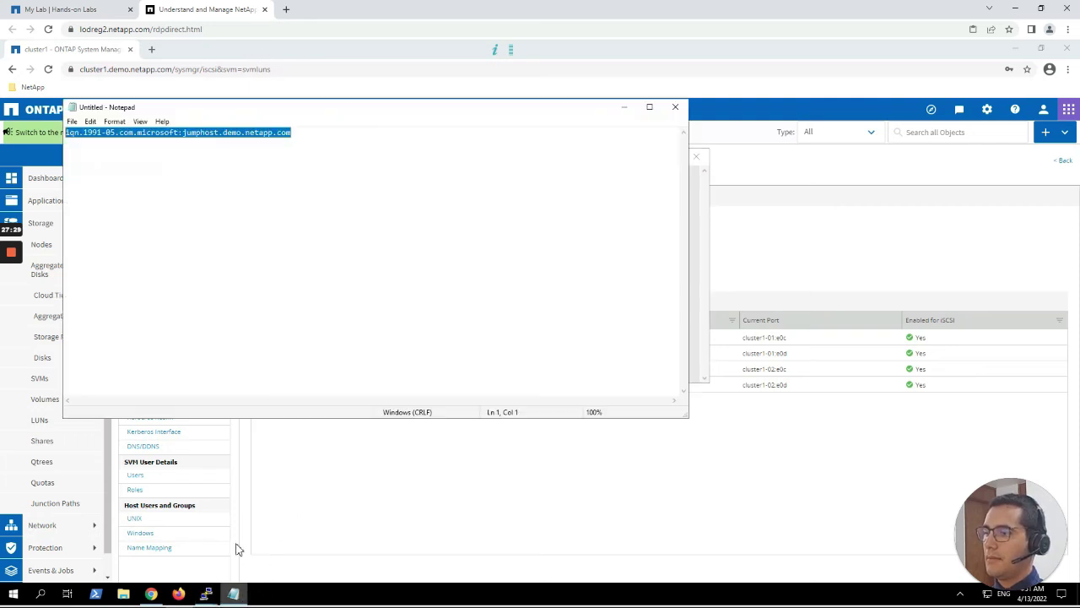
click(315, 135)
key(ctrl+v)
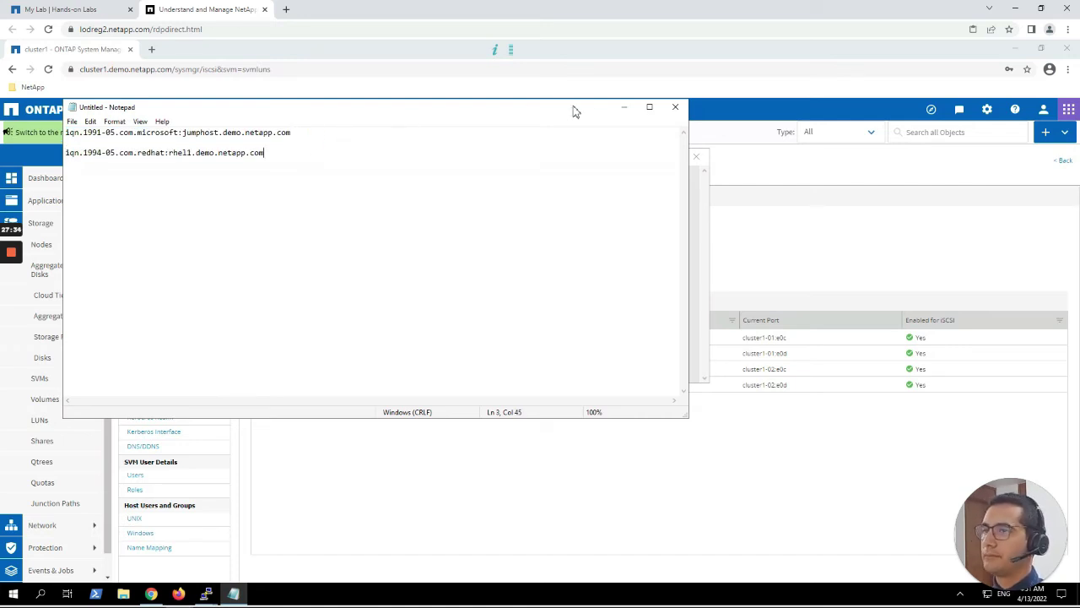
click(622, 108)
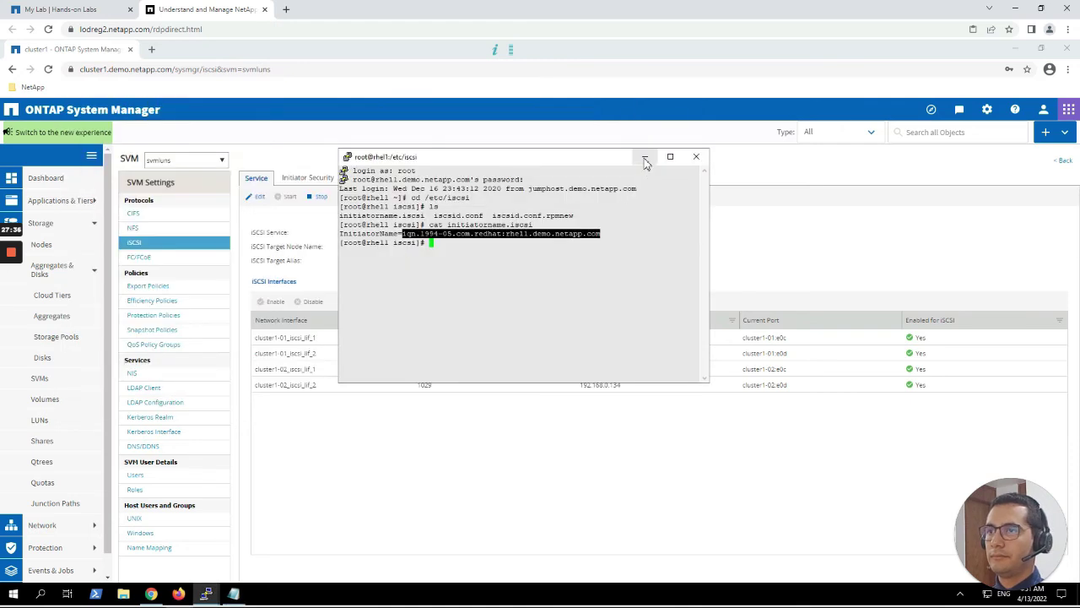
Minimize PuTTY and open the Storage > LUNs page for svmluns.
click(644, 158)
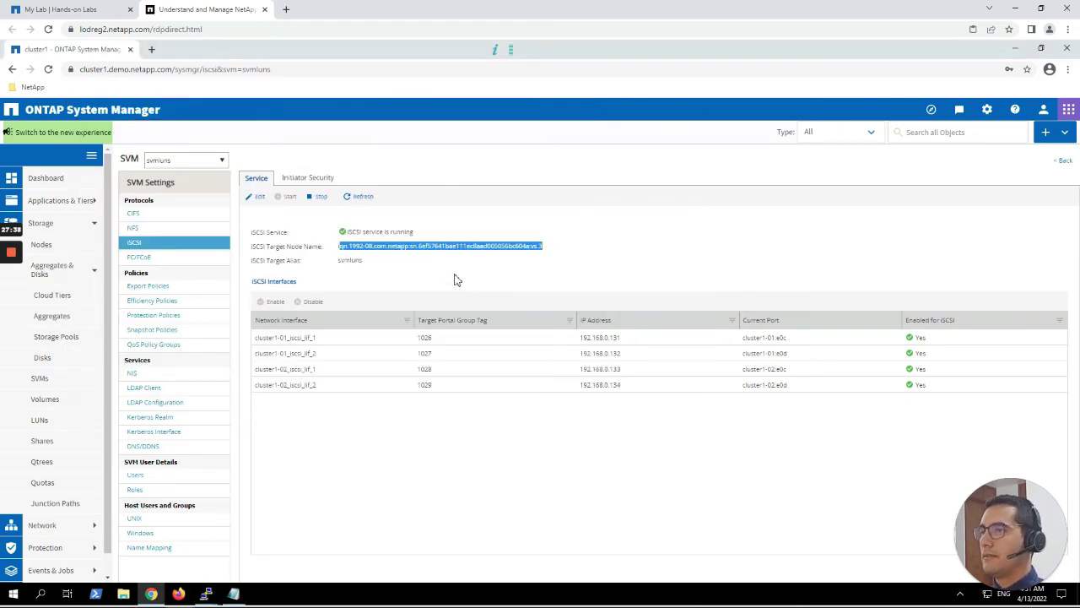
click(57, 223)
click(55, 223)
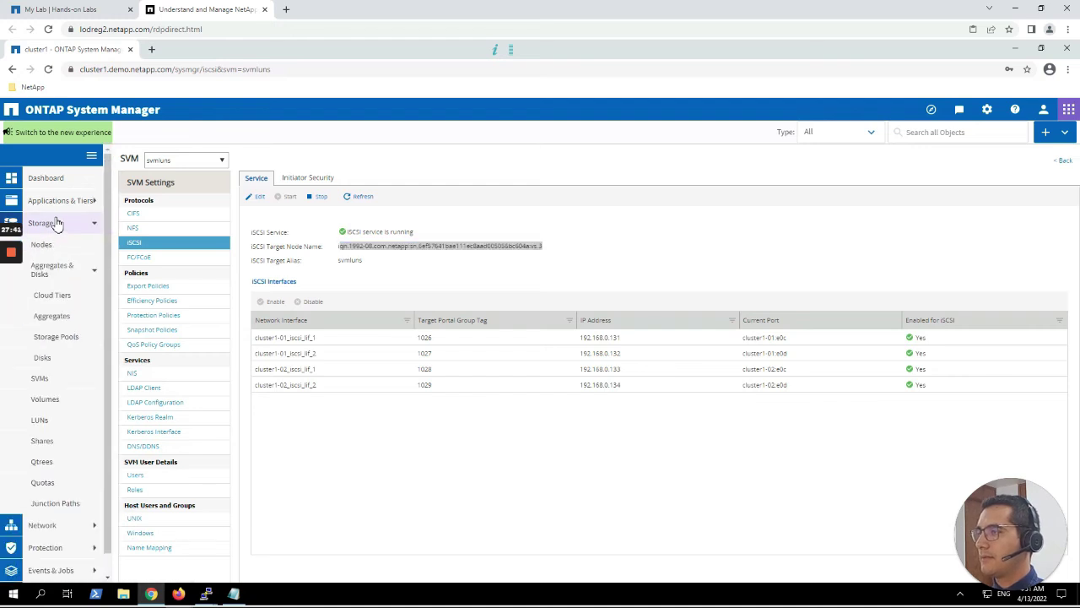
click(46, 420)
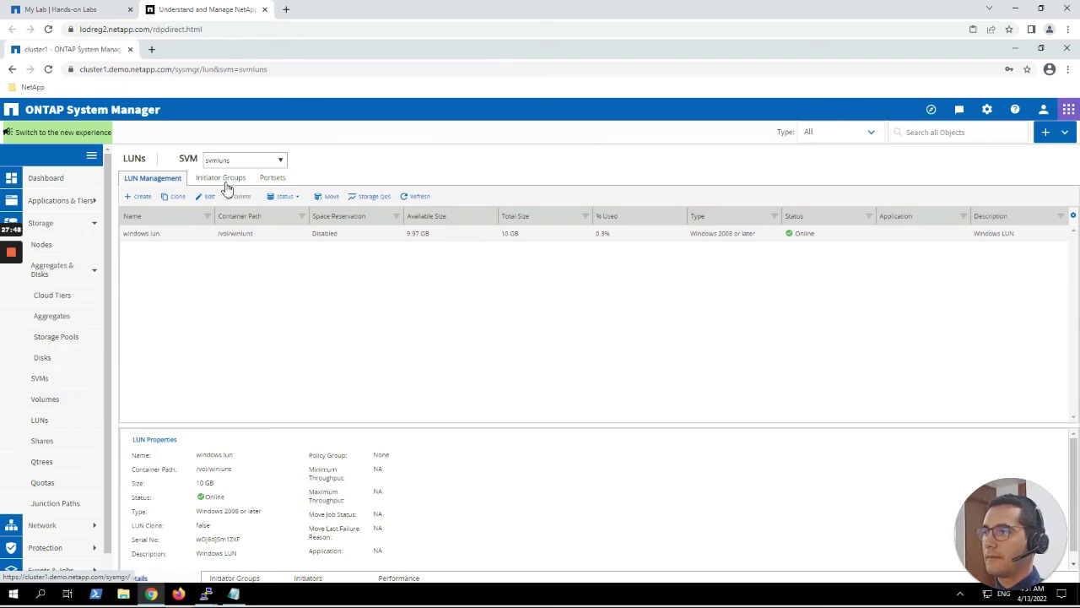
Start the Create LUN Wizard and name the LUN linux.lun with description 'Linux LUN'.
click(146, 199)
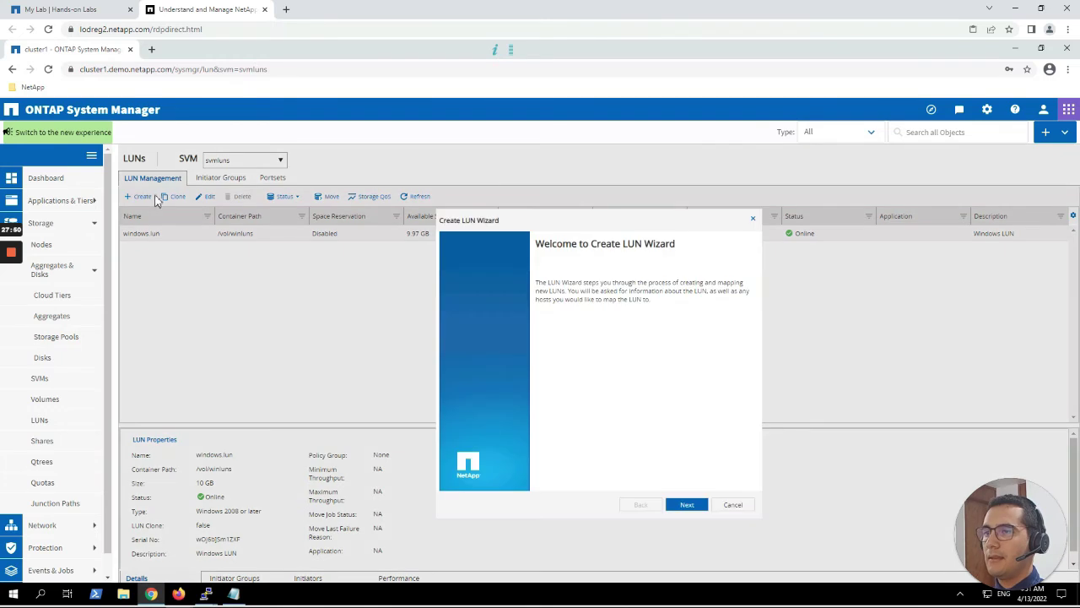
click(688, 505)
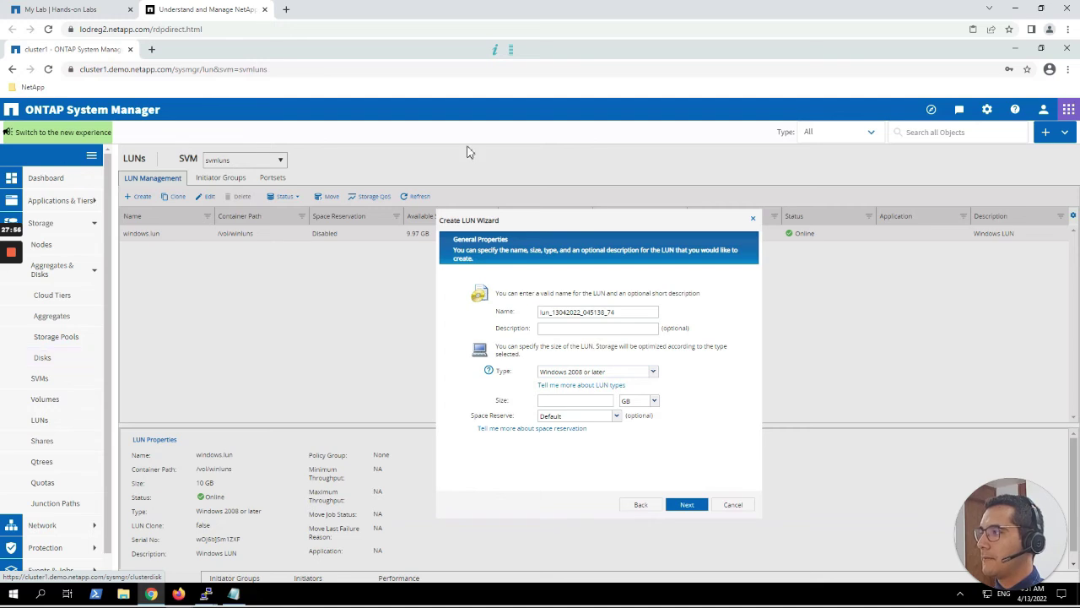
double_click(613, 311)
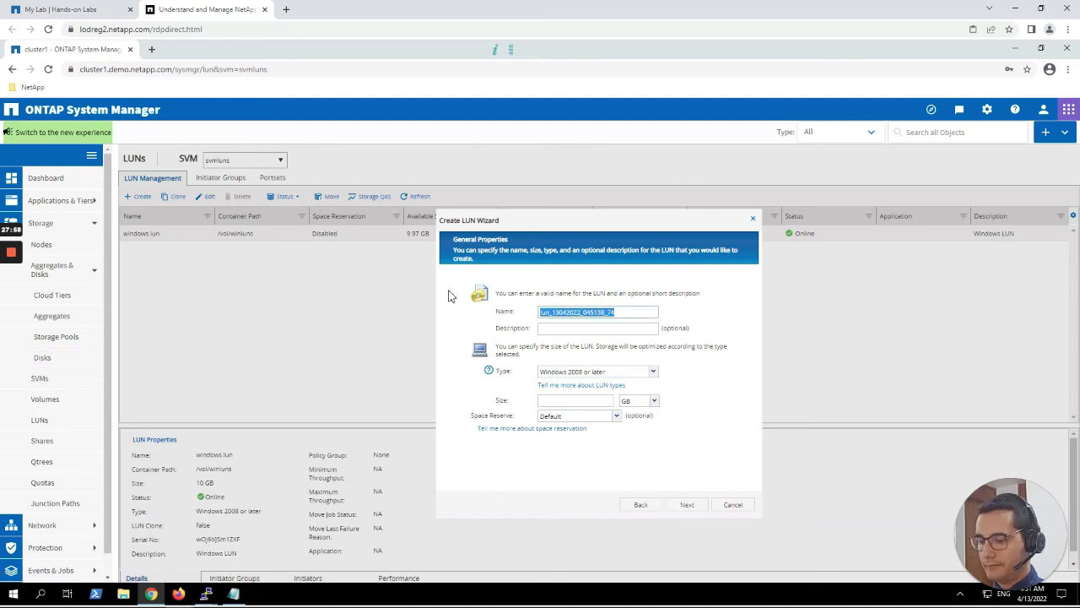
text(linux.lun)
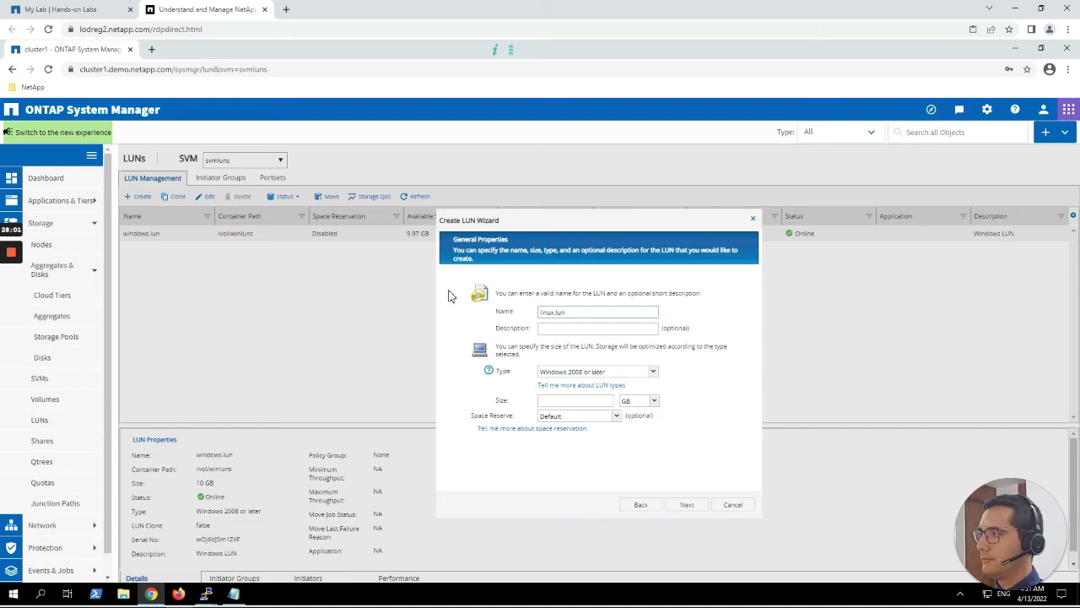
key(ctrl+a)
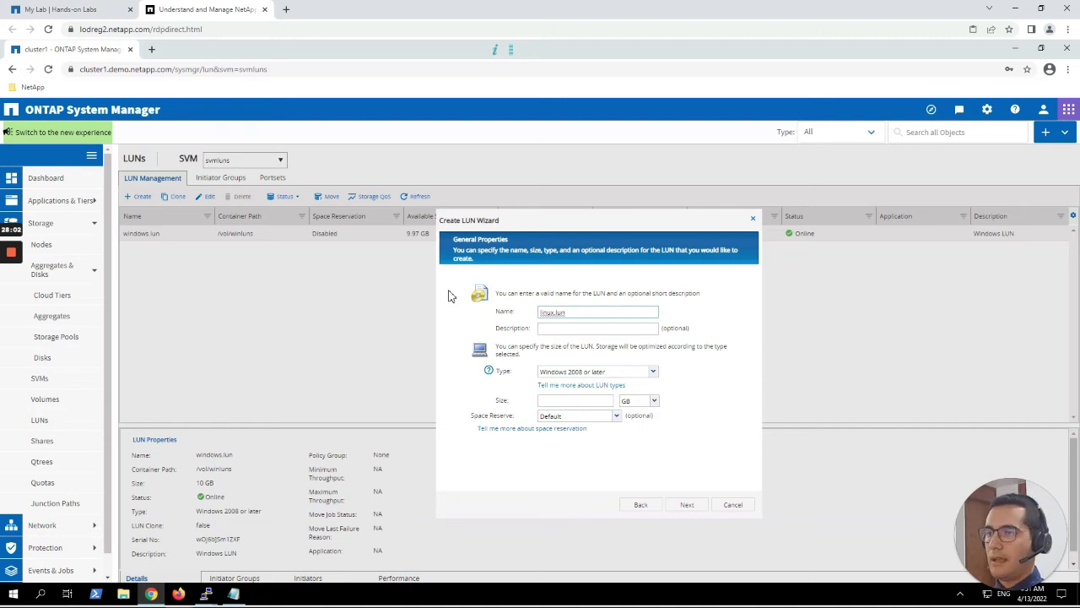
key(Tab)
text(Linu)
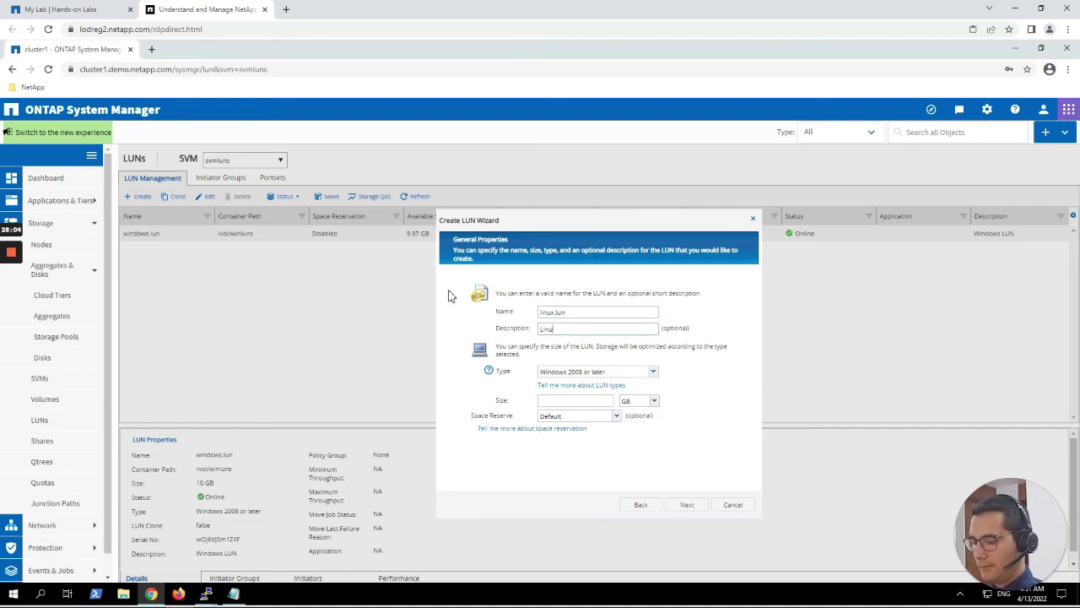
text(x LUN)
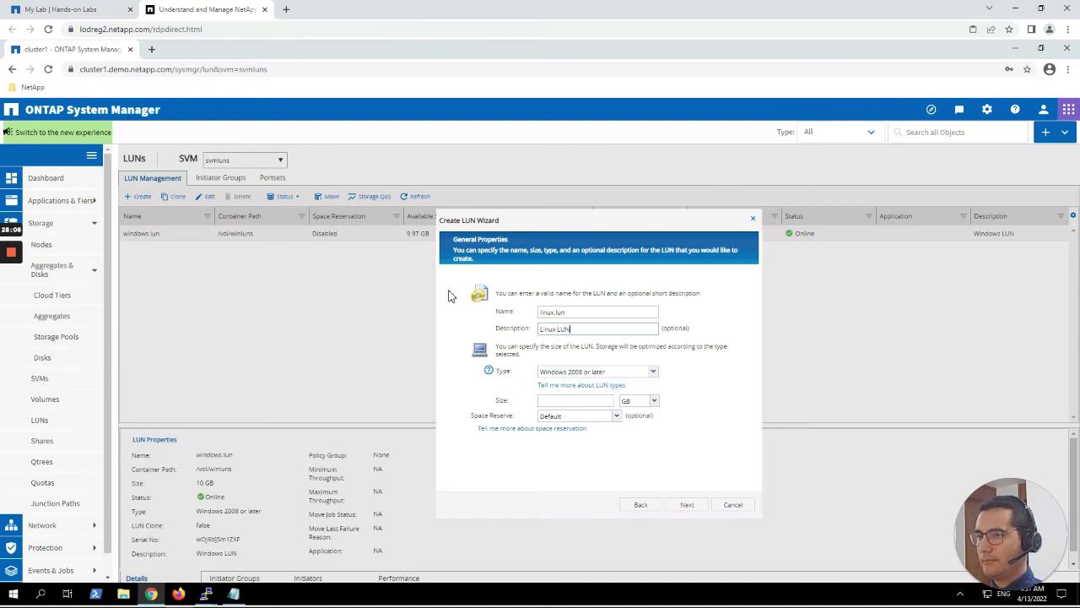
Set the LUN type to Linux, size 10 GB, and space reserve disabled.
click(646, 374)
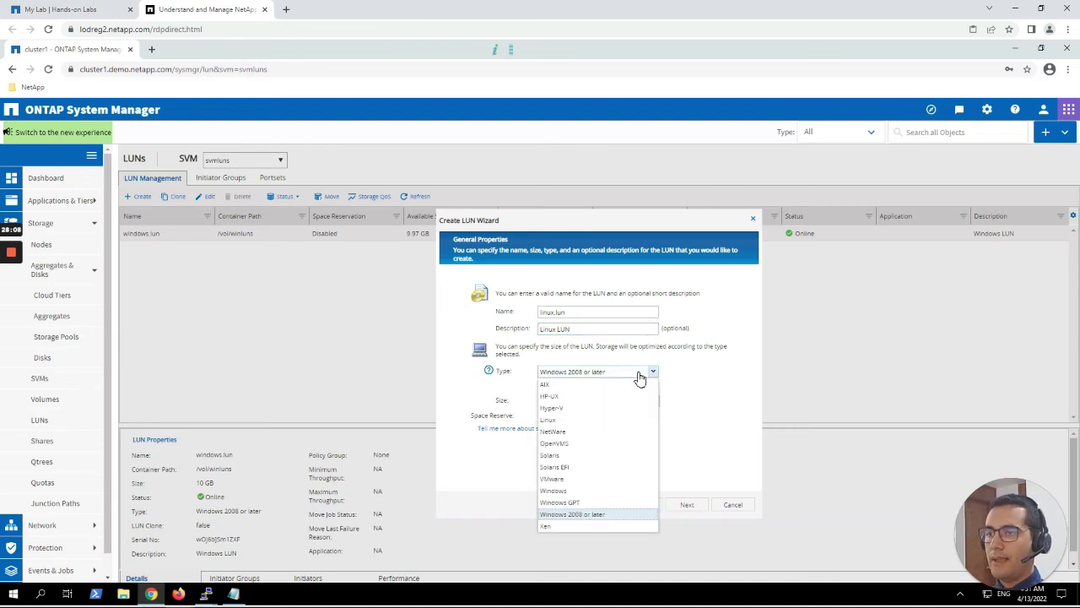
click(557, 422)
click(558, 402)
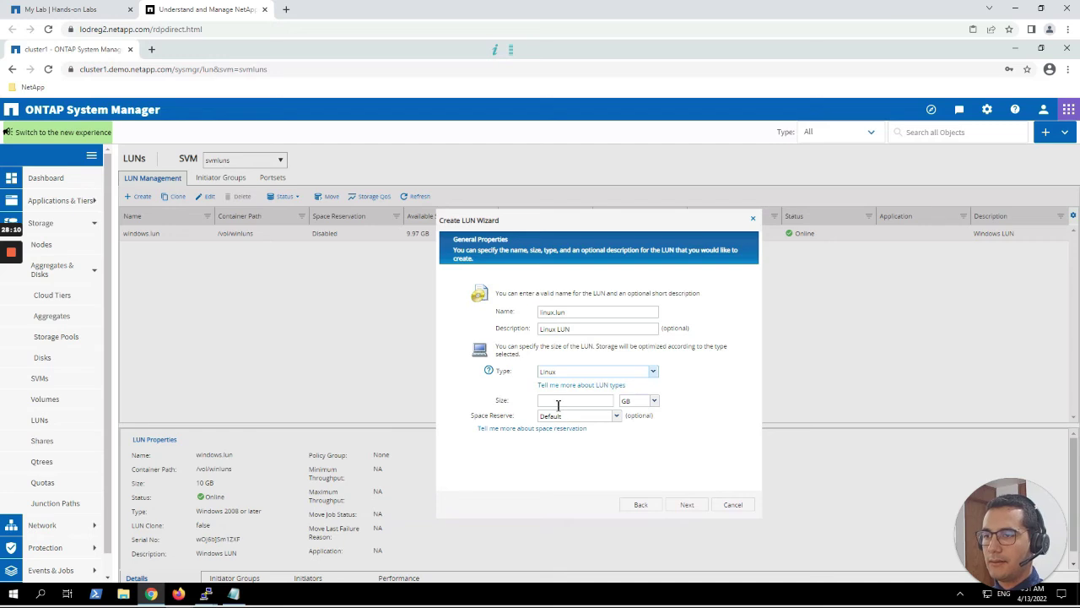
text(10)
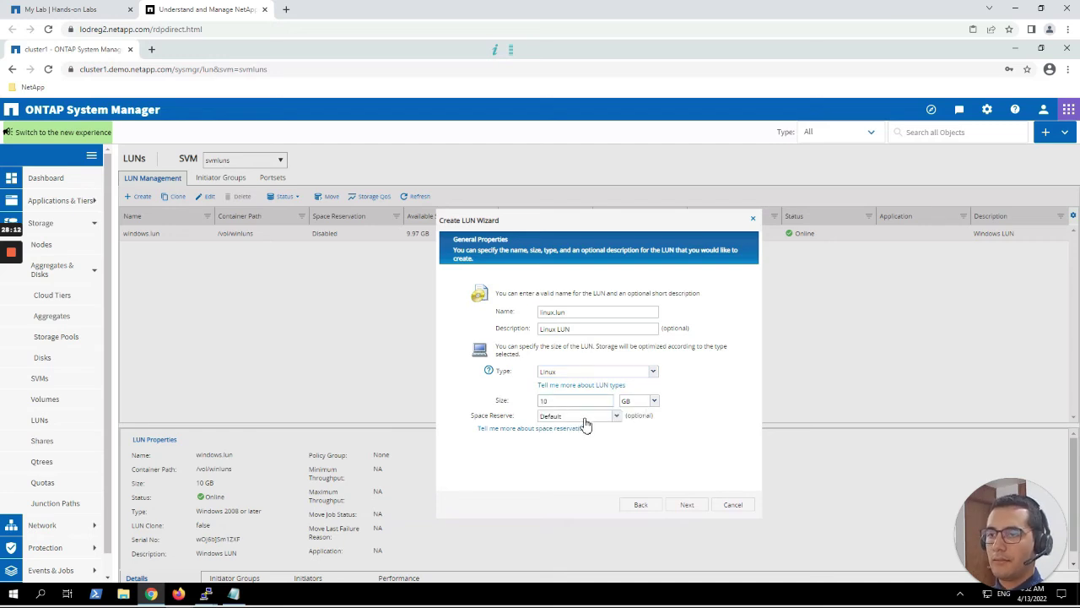
click(583, 419)
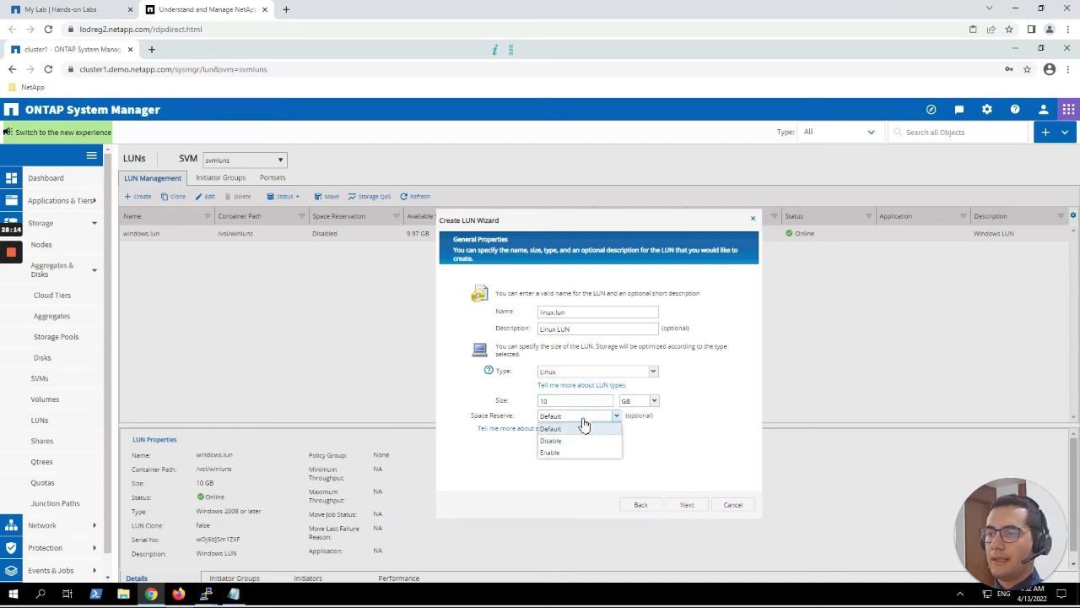
click(554, 441)
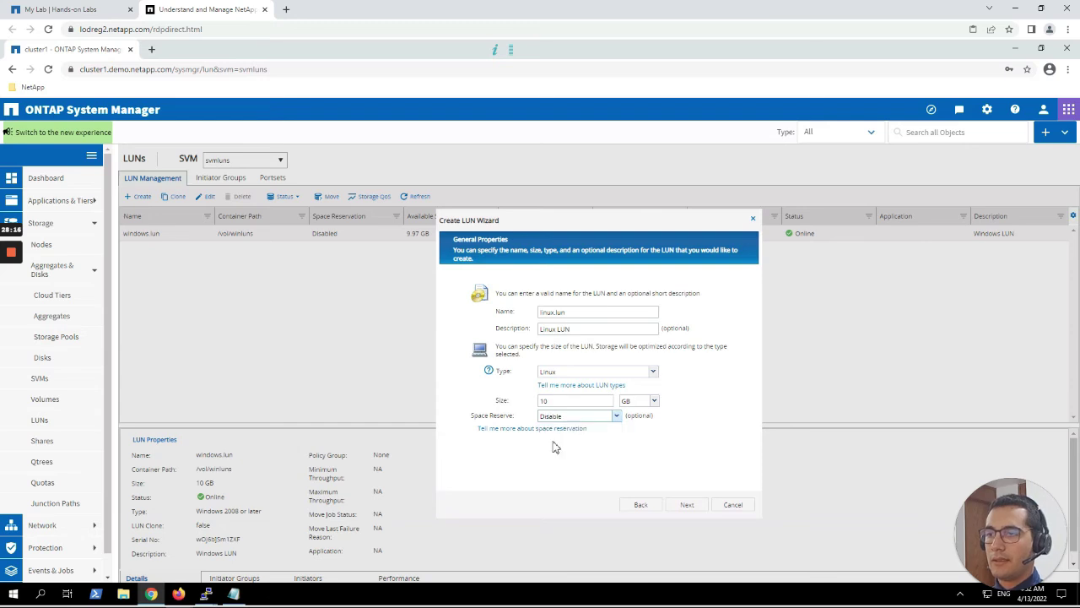
click(687, 505)
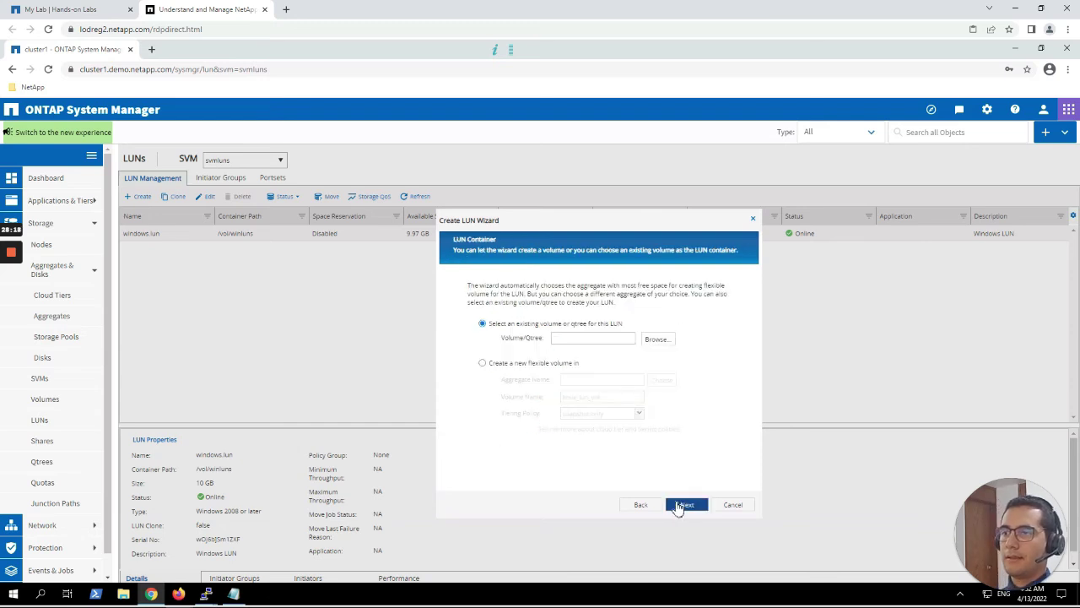
Place the LUN in a new volume linluns on aggr1_cluster1_01 with tiering policy none.
click(505, 366)
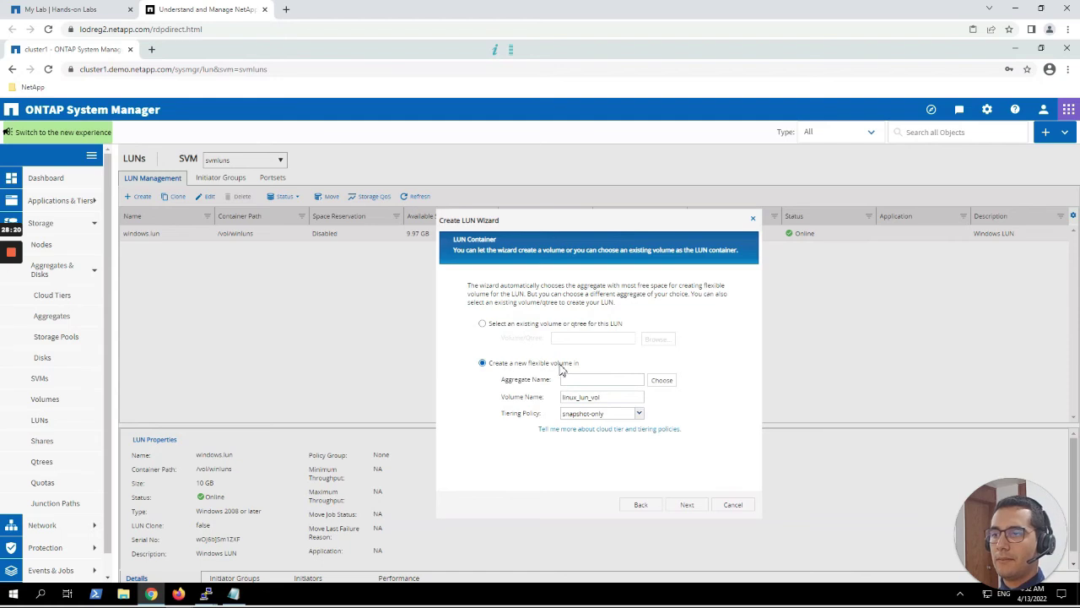
click(657, 381)
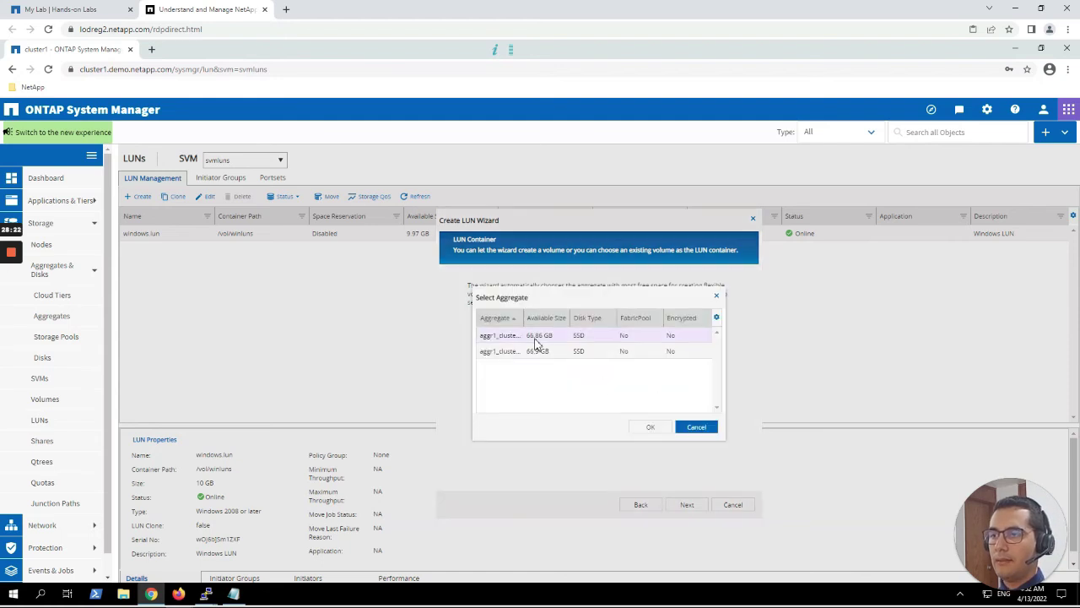
click(650, 427)
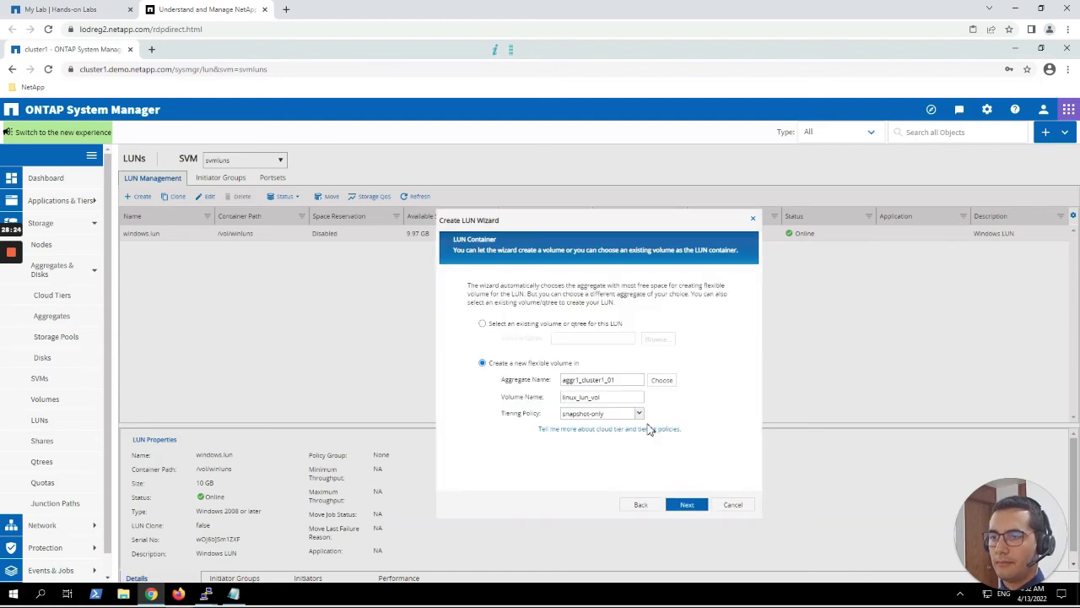
drag(617, 398, 511, 401)
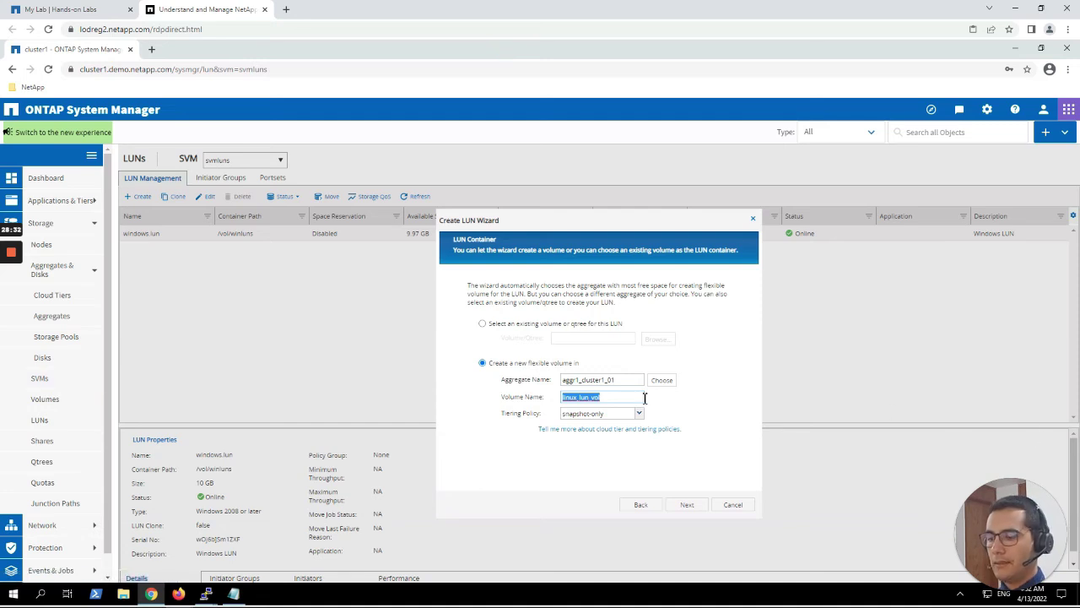
text(lin)
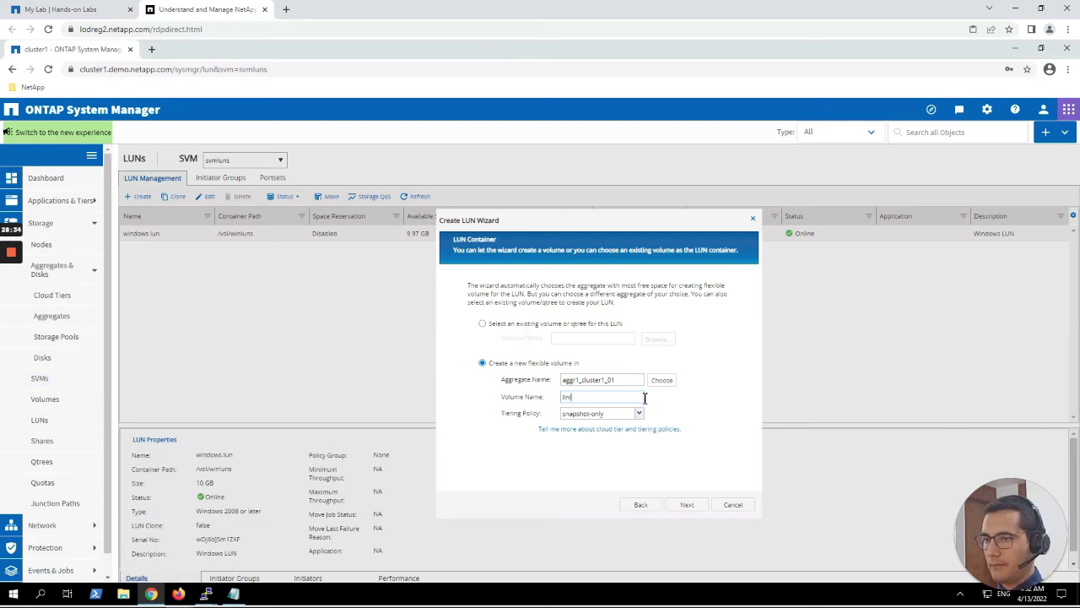
text(luns)
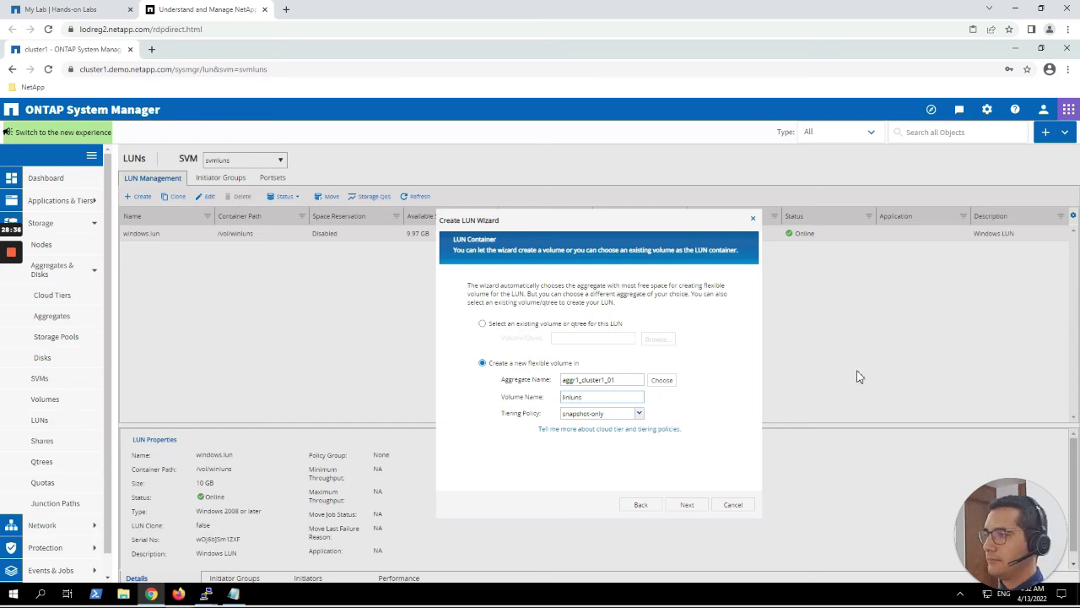
click(588, 414)
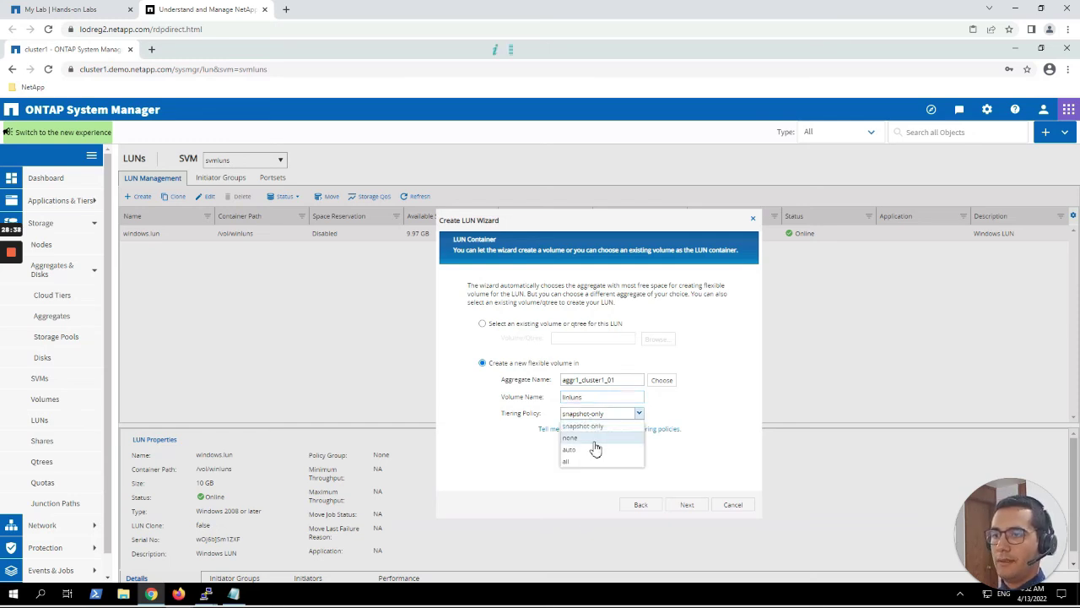
click(596, 439)
click(686, 505)
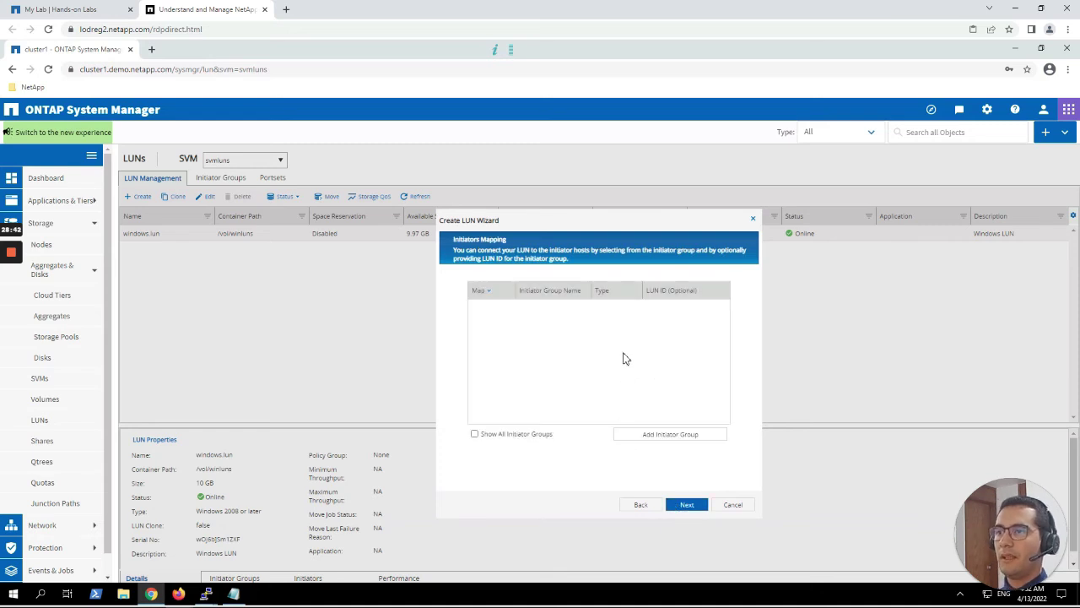
Create Linux initiator group linigrp containing rhel1's IQN iqn.1994-05.com.redhat:rhel1.demo.netapp.com.
click(700, 435)
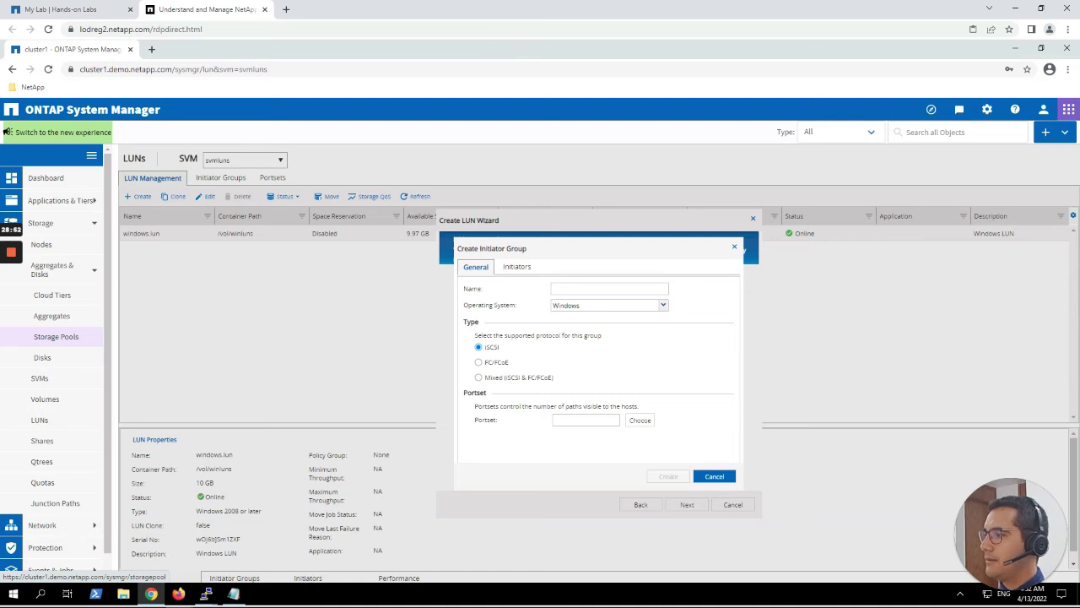
click(627, 289)
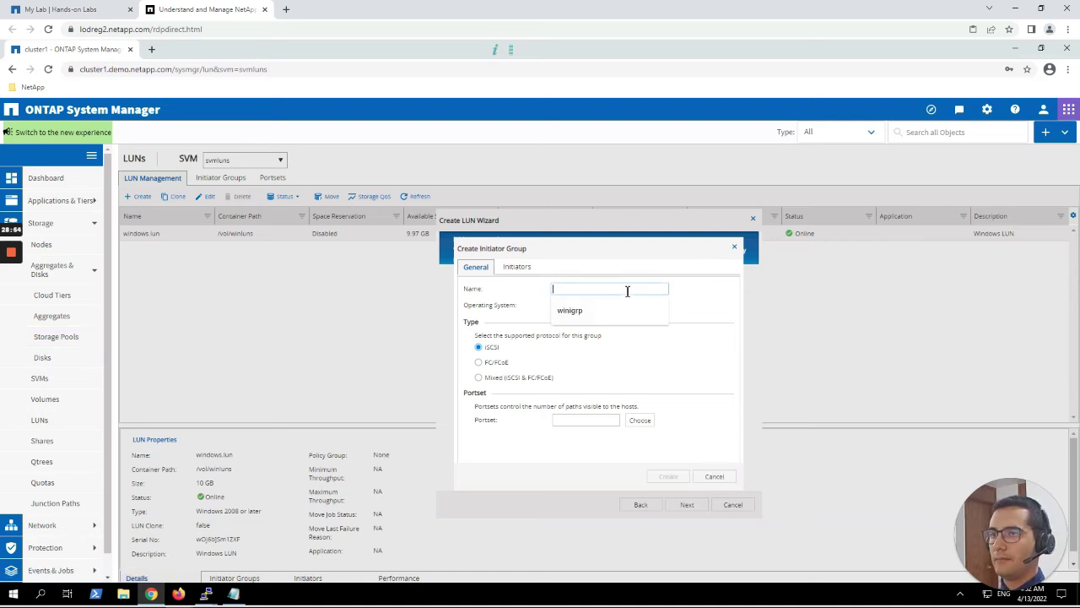
text(lin)
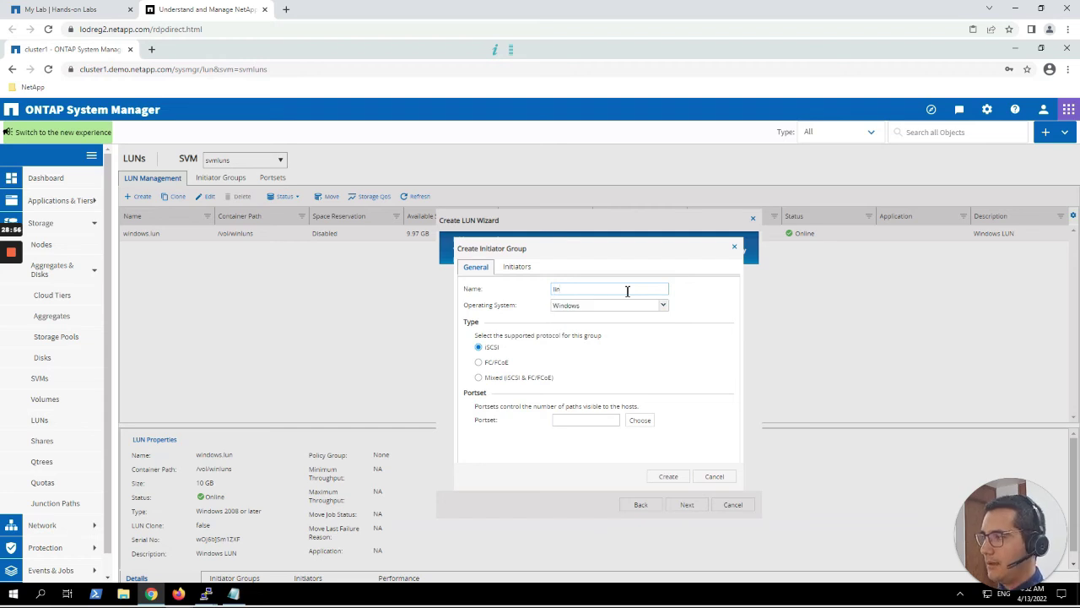
text(igrp)
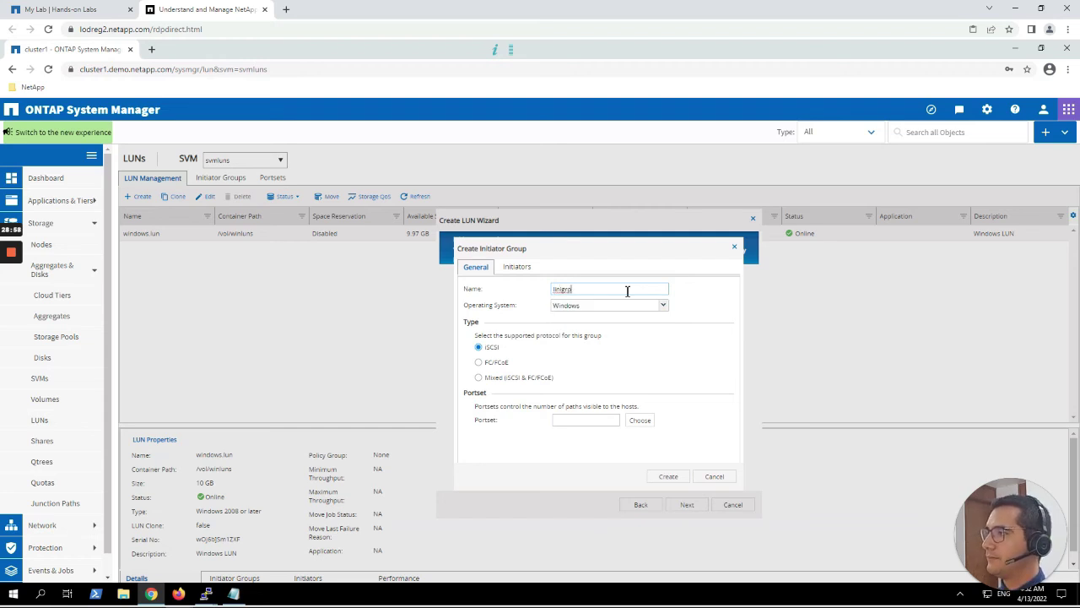
click(656, 306)
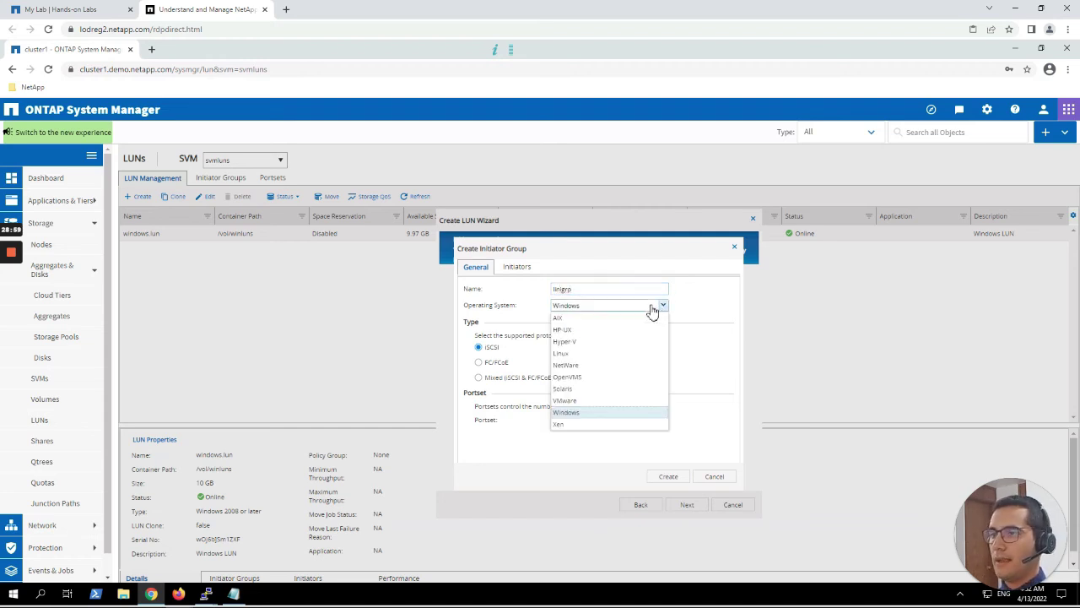
click(573, 354)
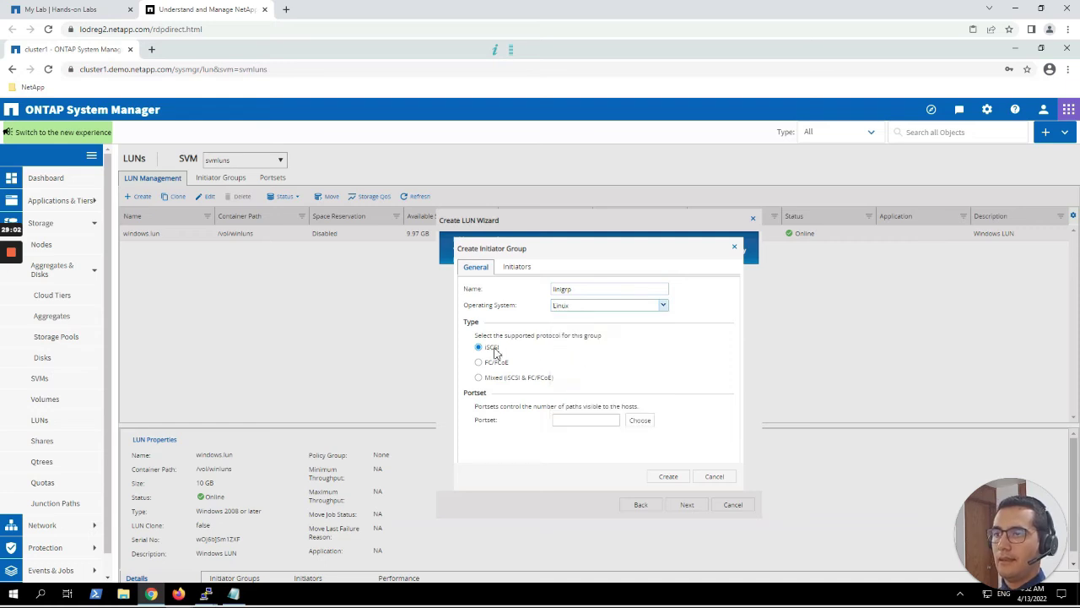
click(514, 273)
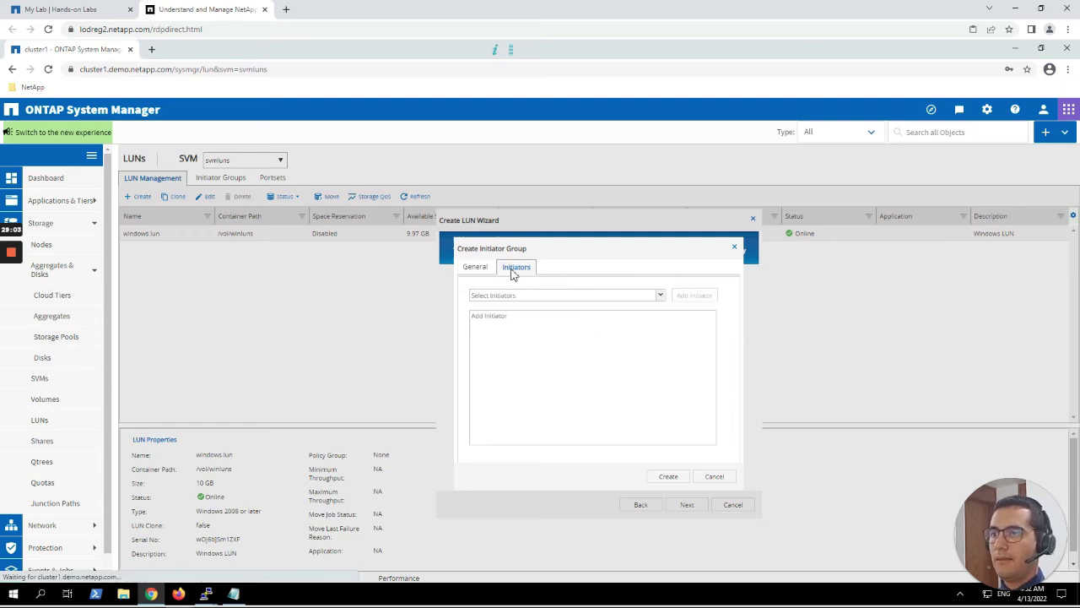
click(538, 320)
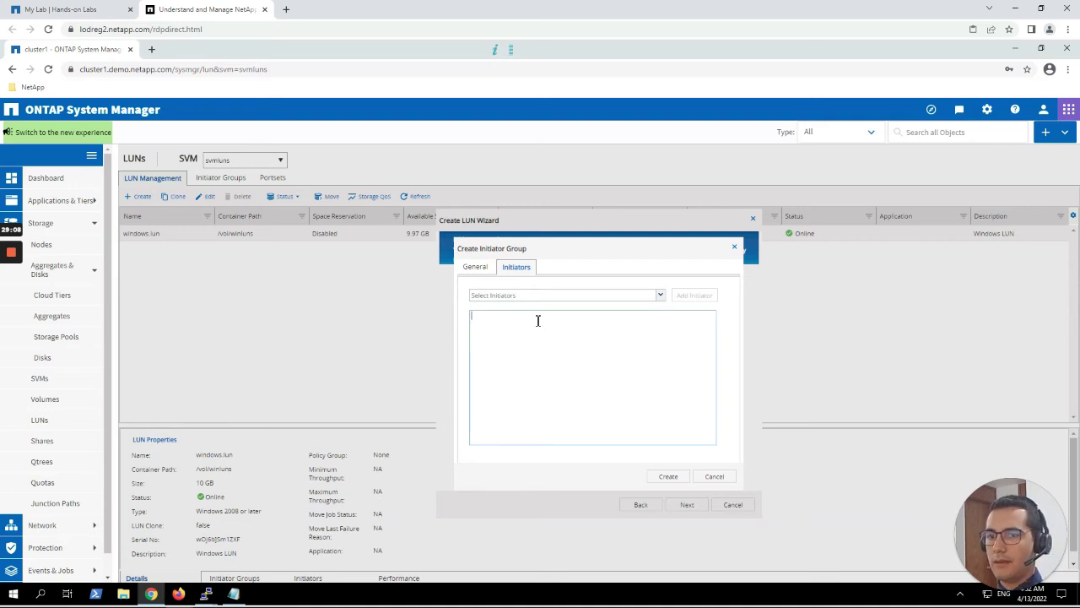
text(iqn.1994-05.com.redhat:rhel1.demo.netapp.com)
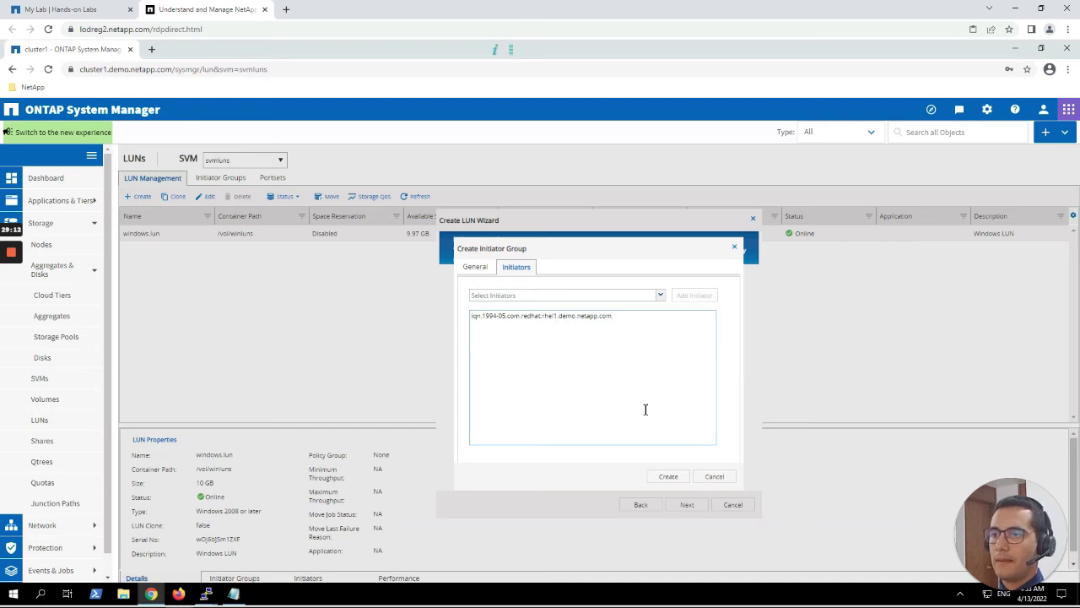
click(667, 479)
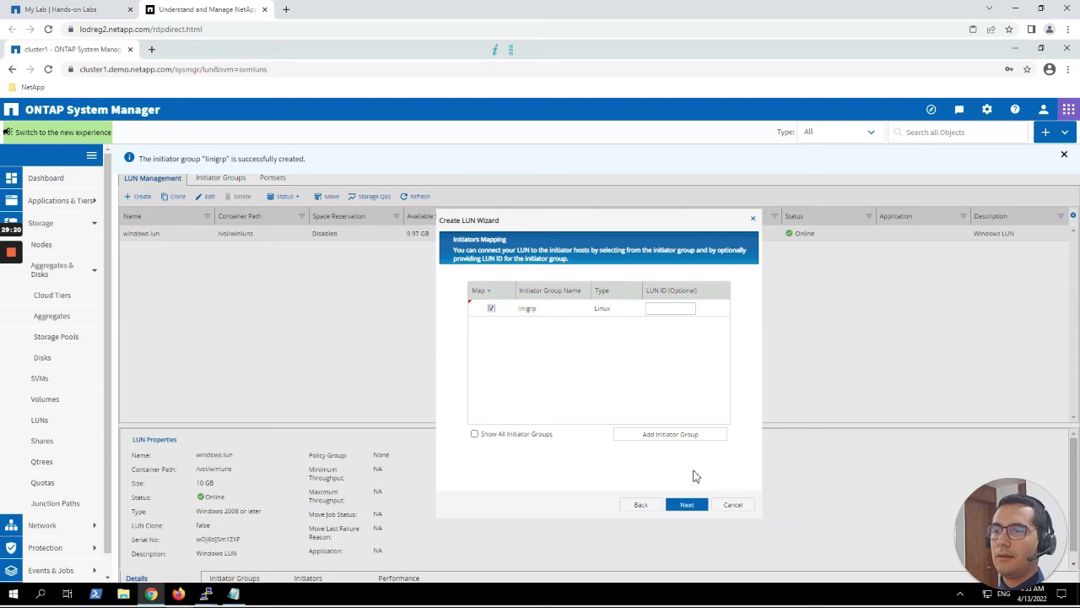
Skip Storage QoS, review the summary, and create linux.lun in linluns mapped to linigrp.
click(685, 506)
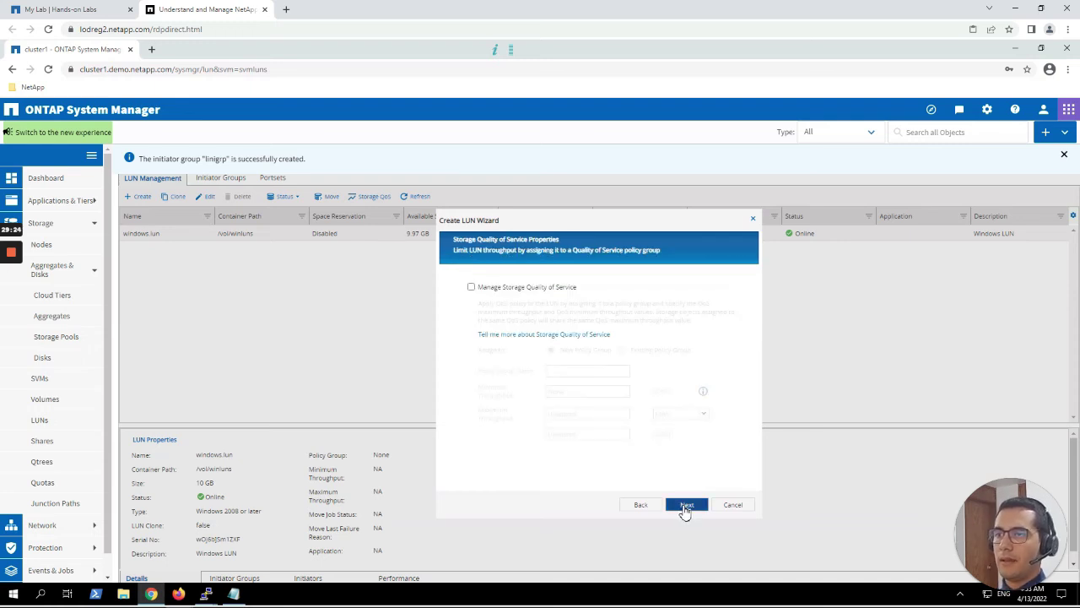
click(685, 505)
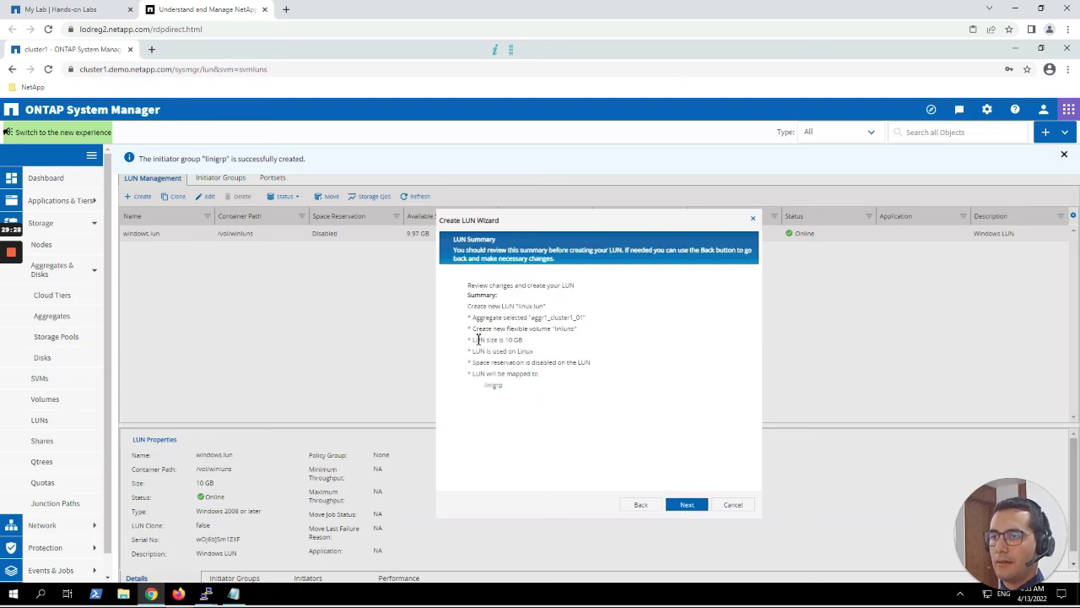
drag(473, 340, 523, 342)
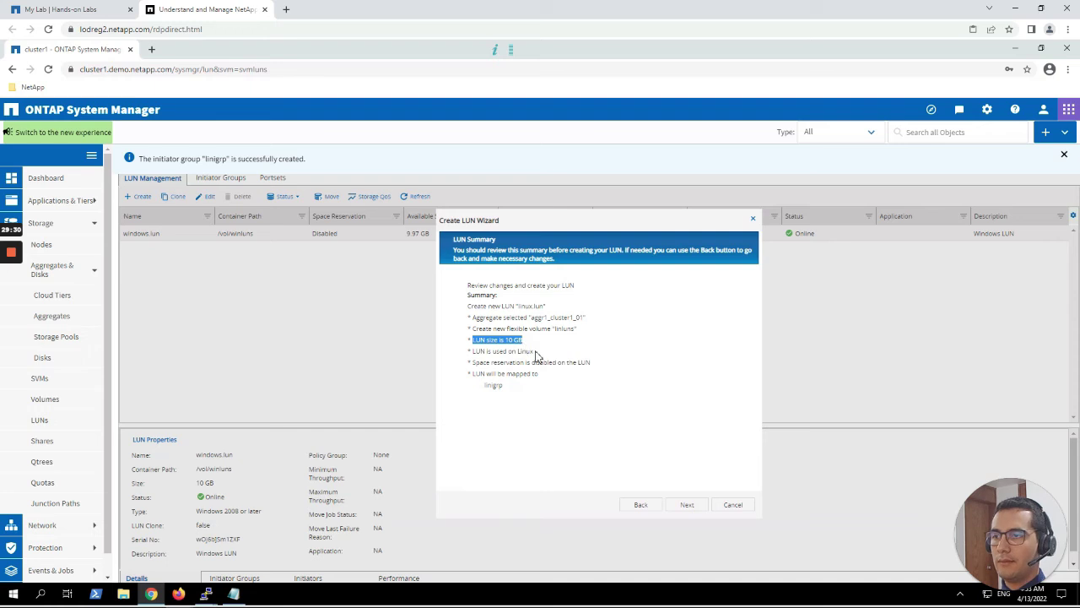
click(535, 353)
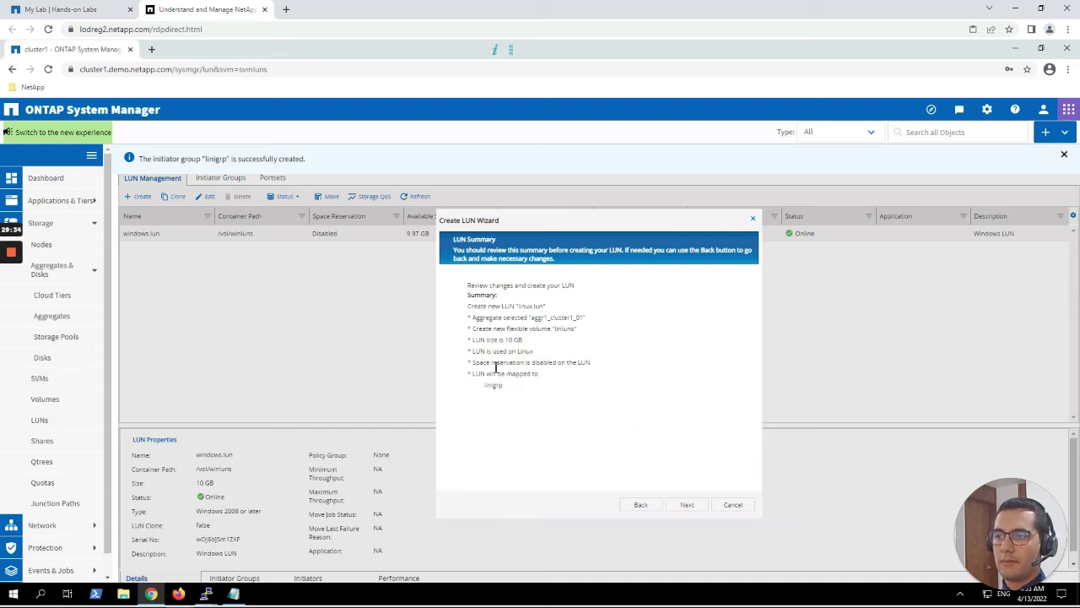
drag(497, 366, 570, 366)
click(580, 366)
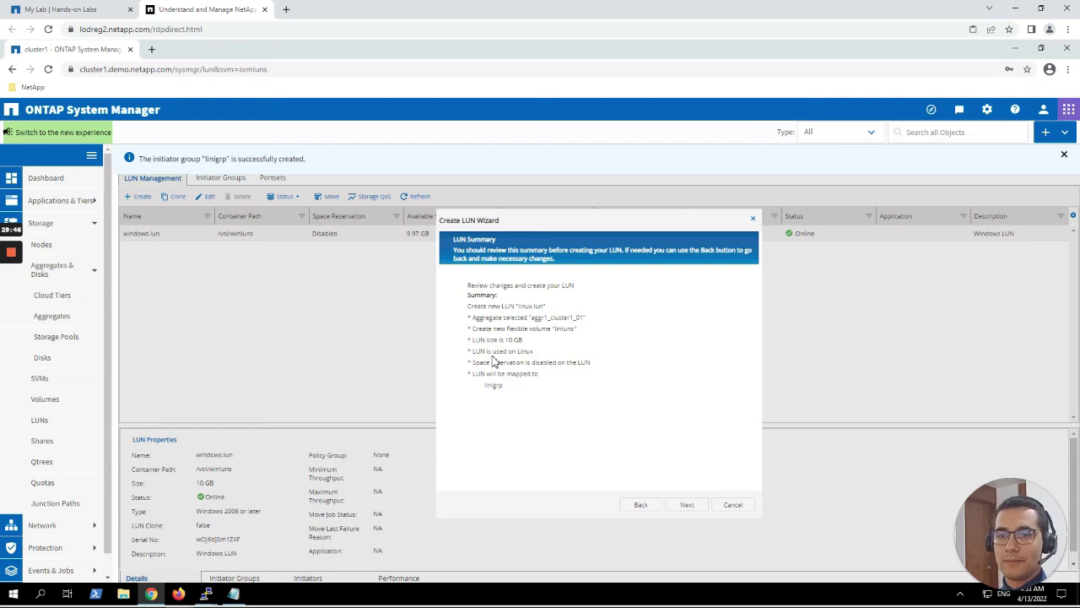
click(684, 503)
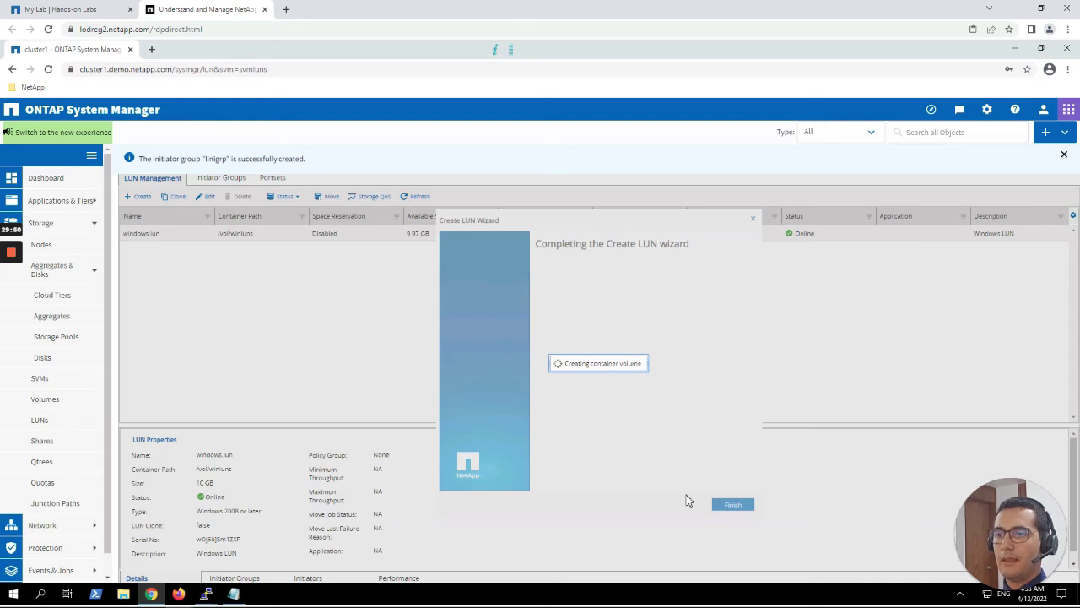
Finish the LUN wizard and compare linux.lun (10 GB, /vol/linluns, Linux, online) with windows.lun.
click(731, 508)
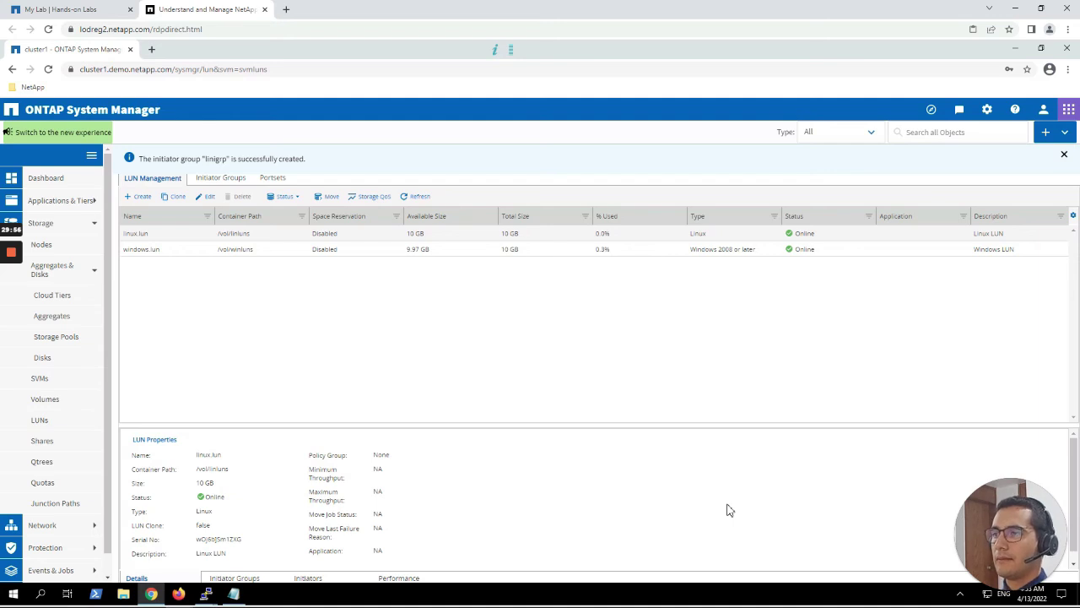
click(475, 251)
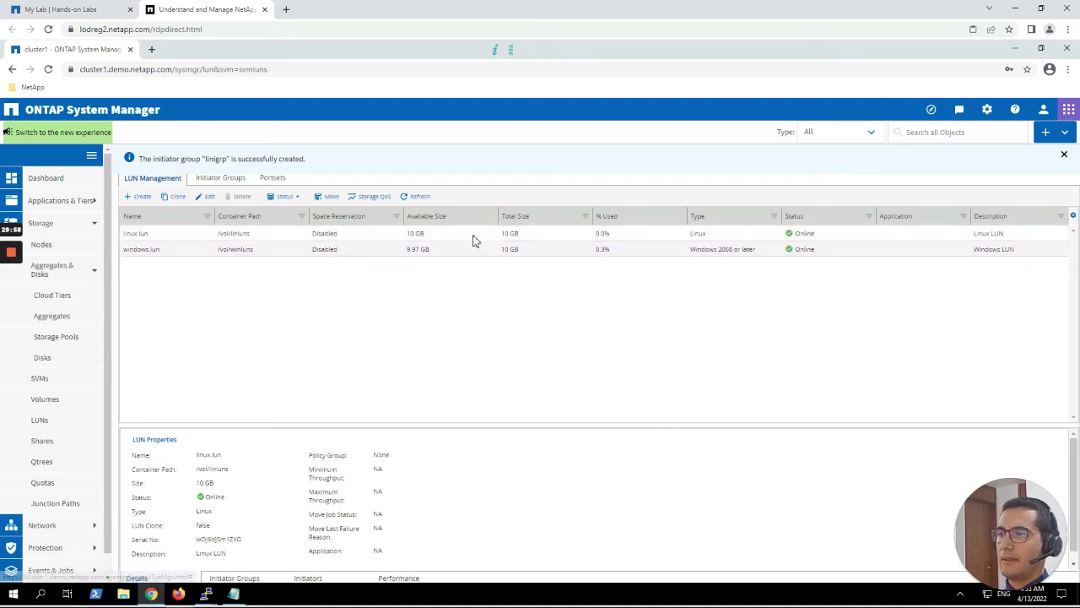
click(471, 235)
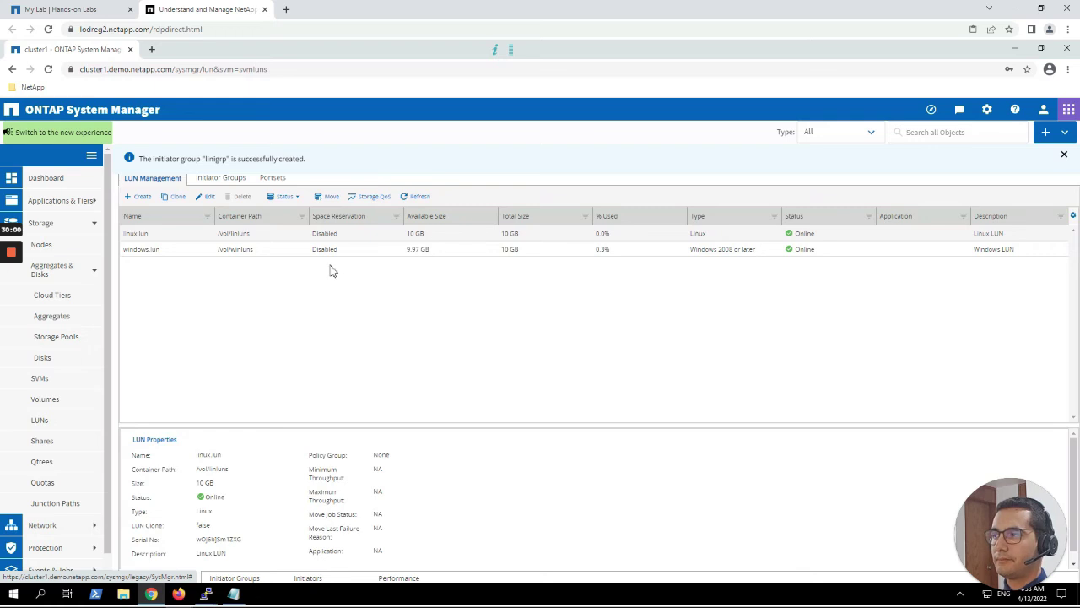
click(11, 297)
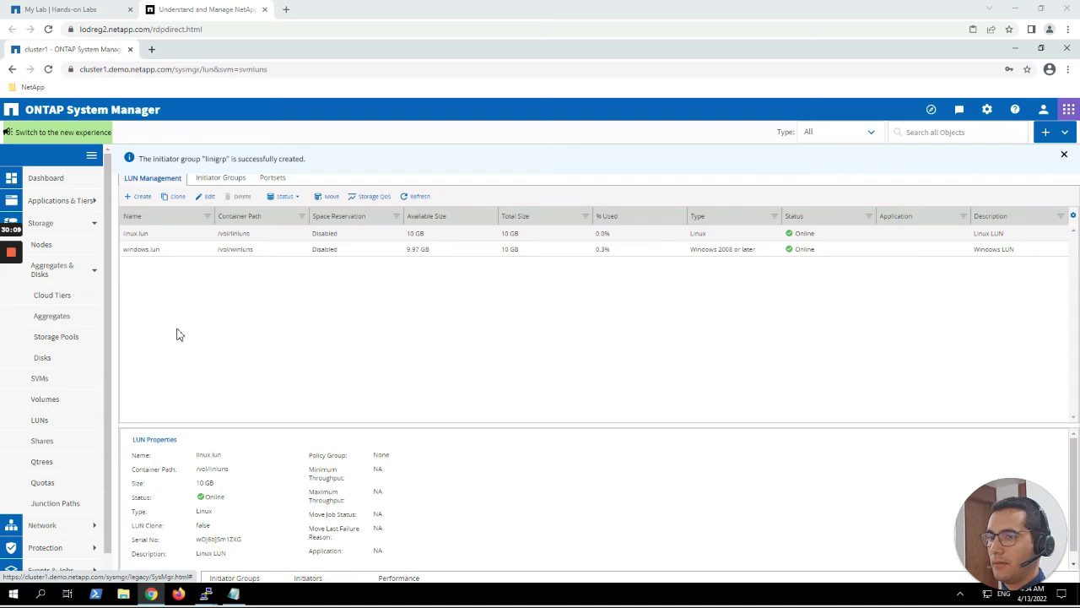
In the cluster1 session, recall the lun show space-allocation command and remove the windows.lun path.
mouse_move(218, 599)
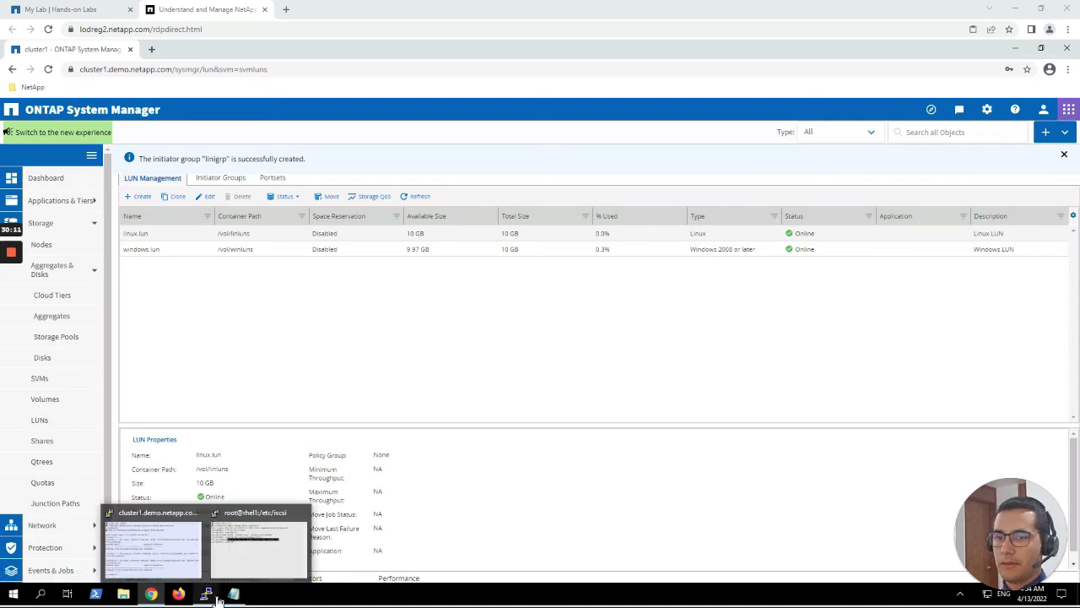
click(173, 540)
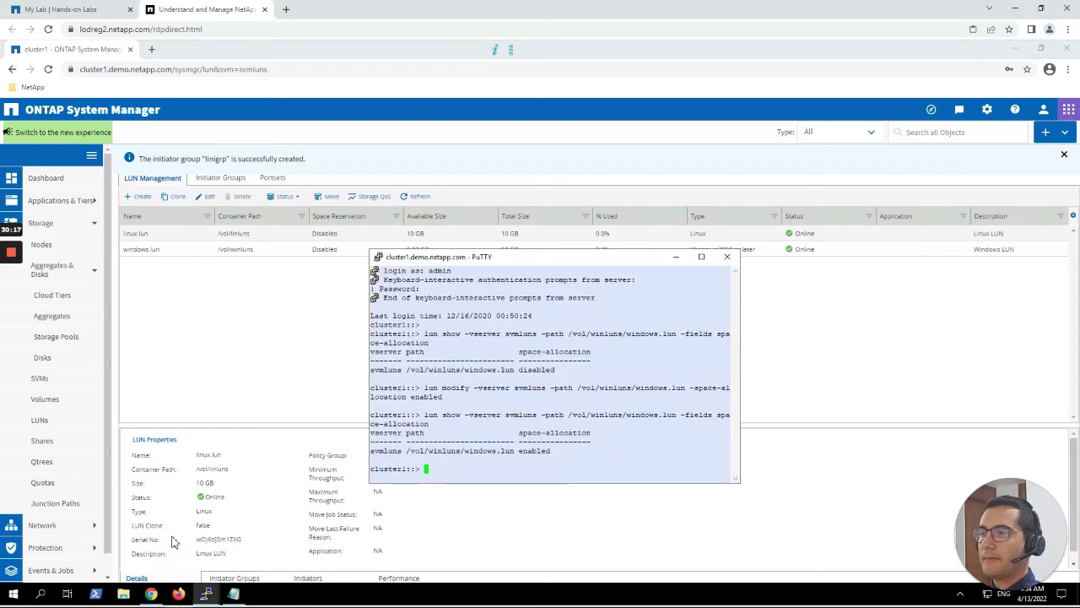
key(Return)
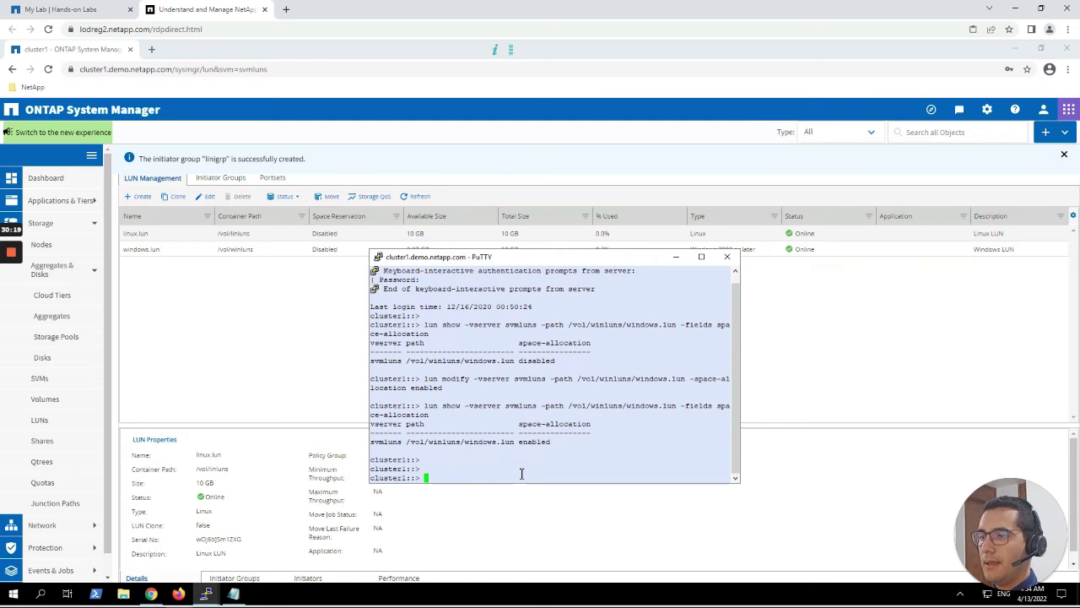
key(Up)
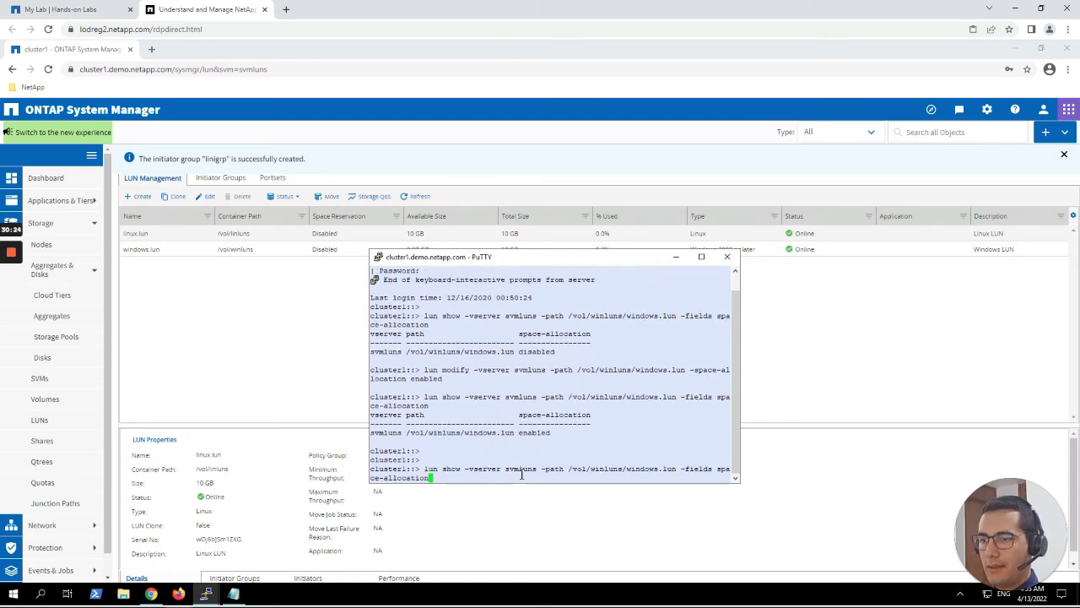
key(Left)
key(Left)
key(Left)
key(Left)
key(Left)
key(Left)
key(Left)
key(Left)
key(Left)
key(Left)
key(Left)
key(Left)
key(Left)
key(Left)
key(Left)
key(Left)
key(Left)
key(Left)
key(Left)
key(Left)
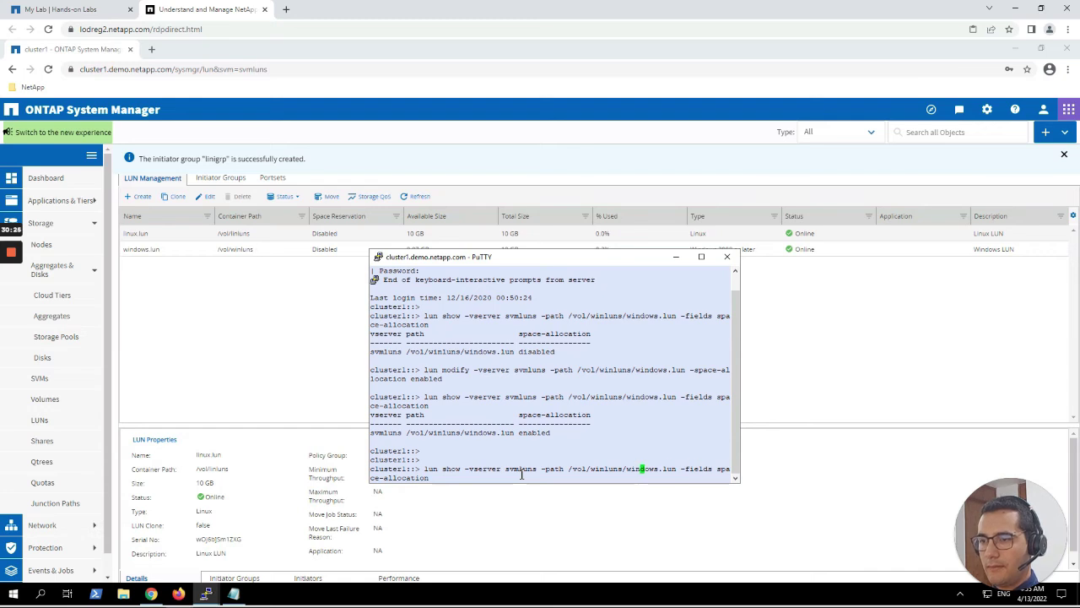
key(Right)
key(Right)
key(Right)
key(Right)
key(Right)
key(Right)
key(Right)
key(Right)
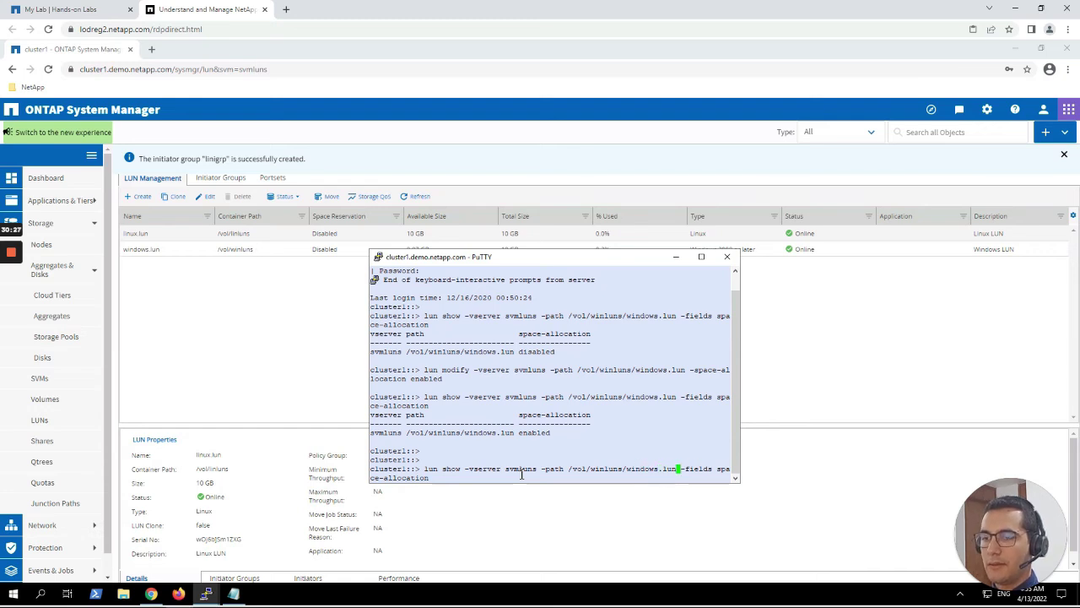
key(BackSpace)
key(BackSpace)
key(BackSpace)
key(BackSpace)
key(BackSpace)
key(BackSpace)
key(BackSpace)
key(BackSpace)
key(BackSpace)
key(BackSpace)
key(BackSpace)
key(BackSpace)
key(BackSpace)
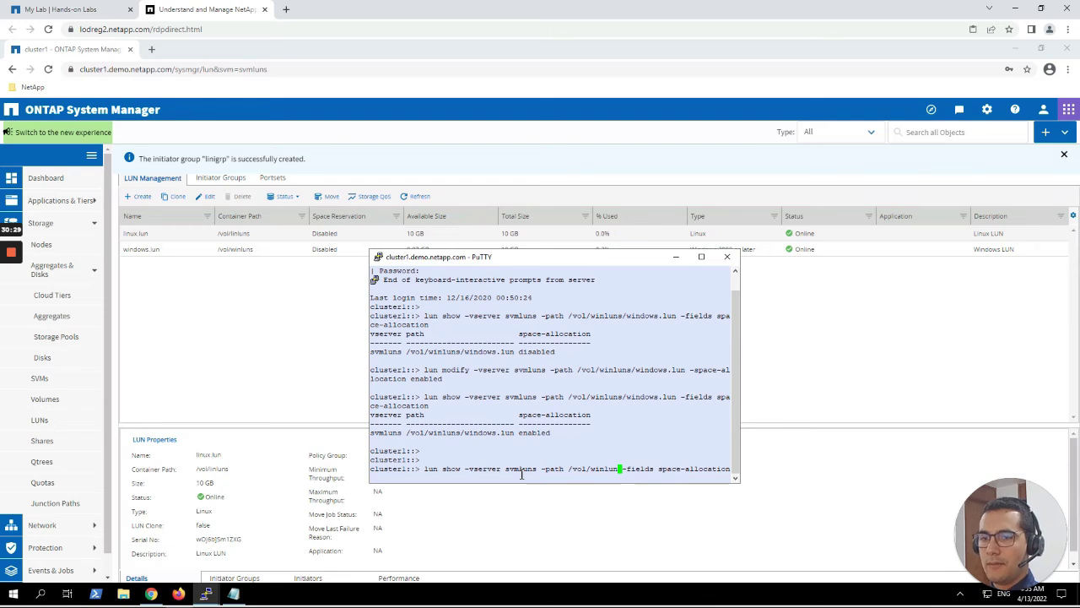
key(BackSpace)
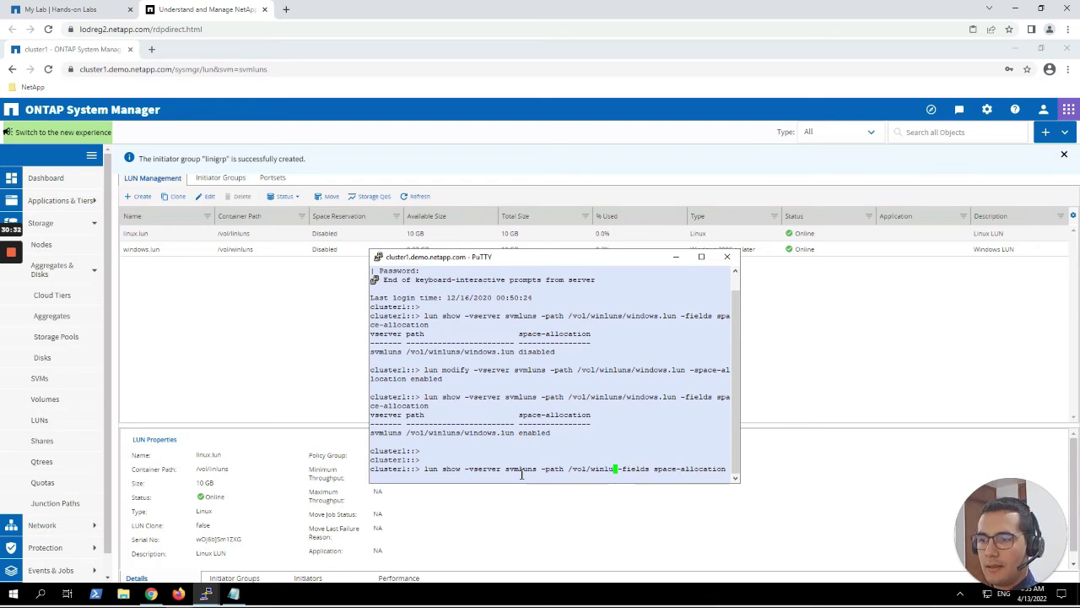
key(BackSpace)
key(BackSpace)
key(BackSpace)
key(BackSpace)
key(BackSpace)
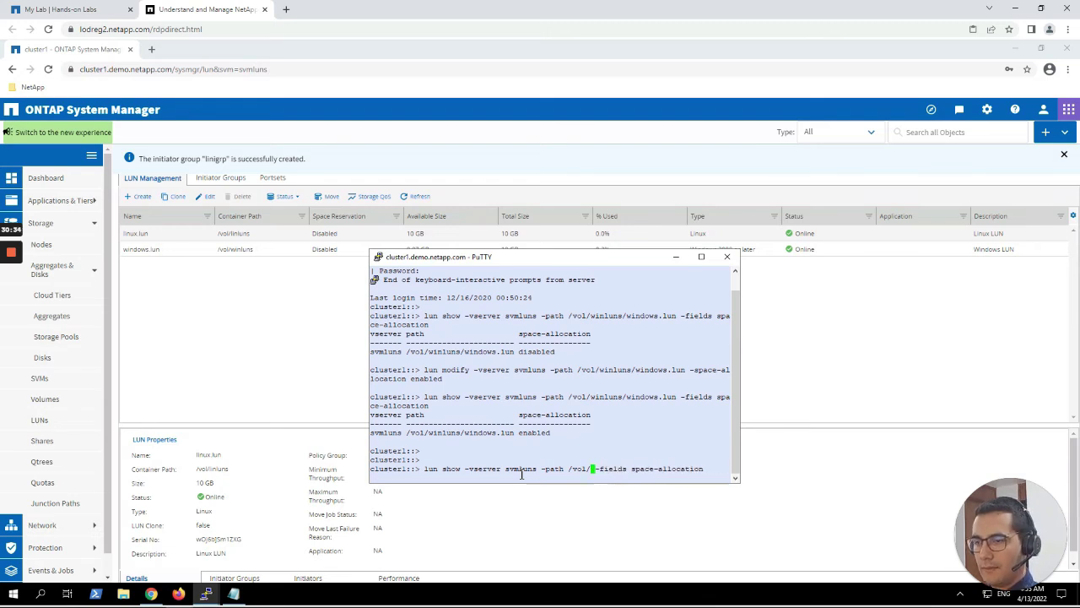
Check /vol/linluns/linux.lun, which reports space-allocation disabled.
text(lin)
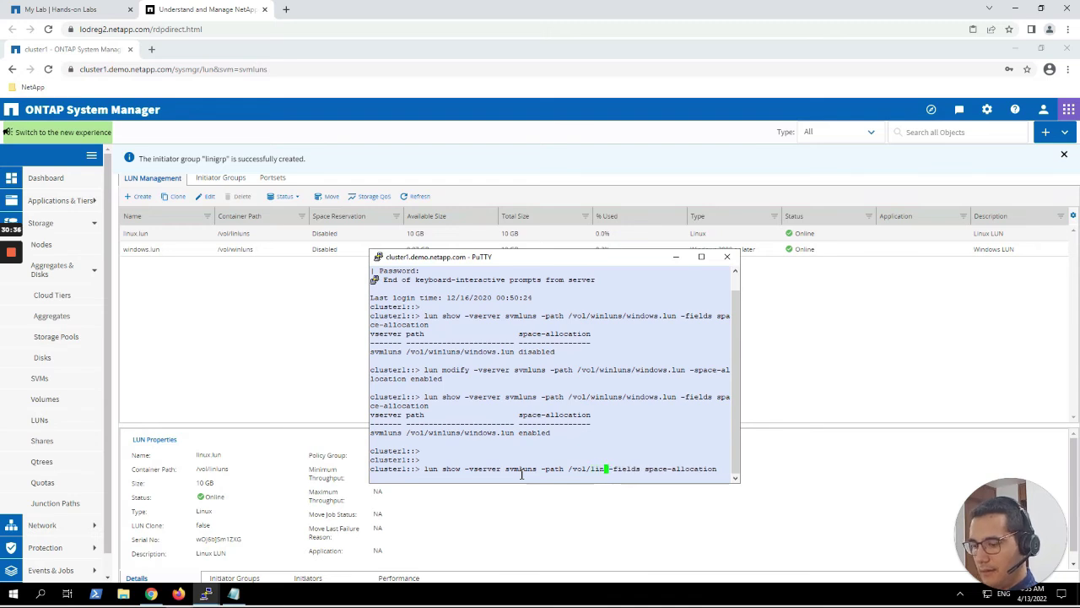
text(luns/)
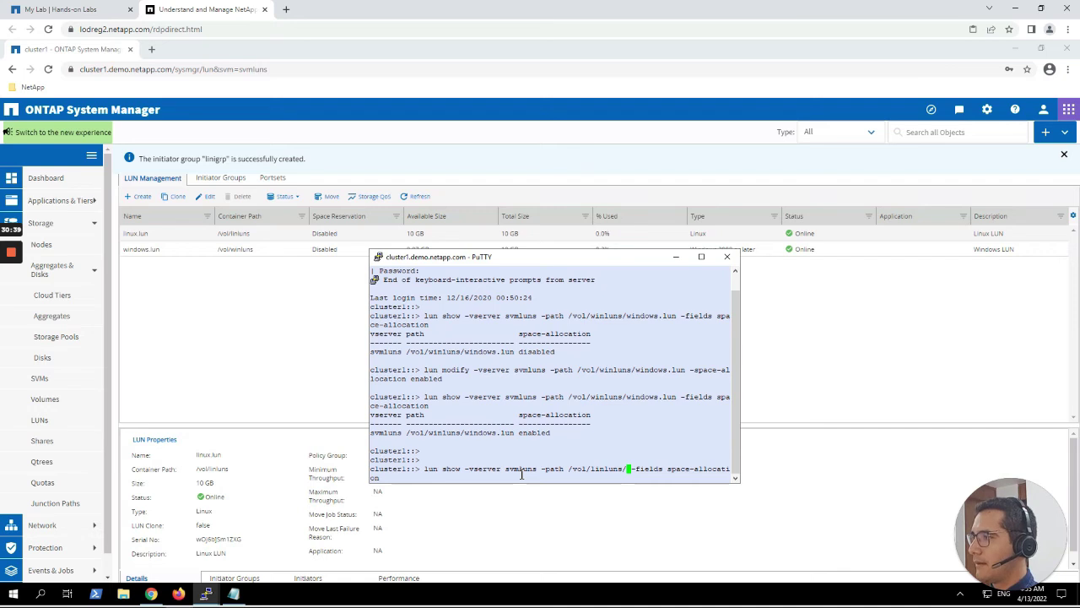
text(linux)
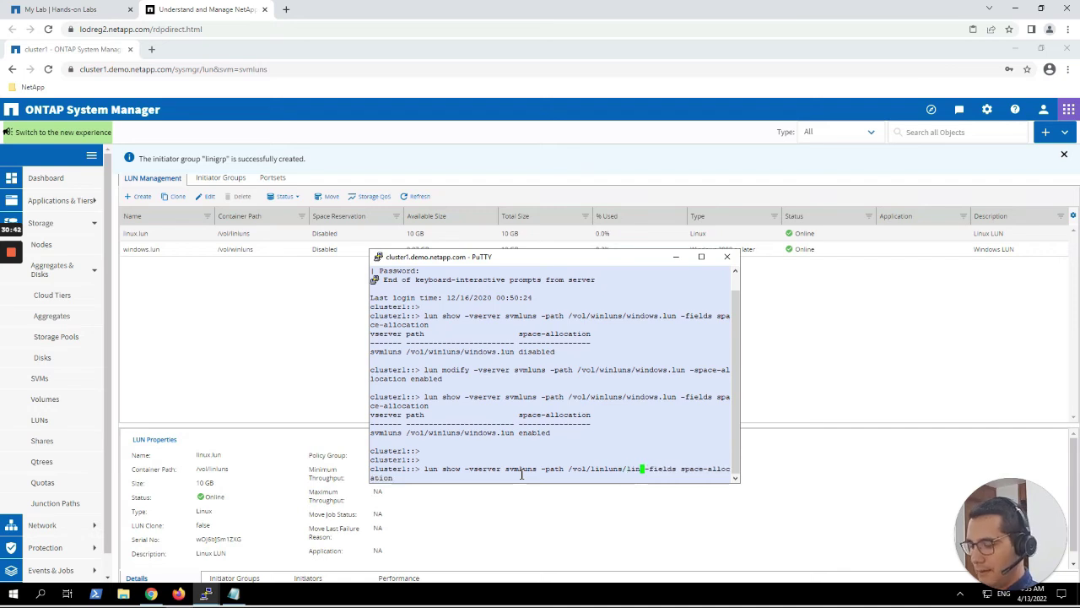
text(.lun)
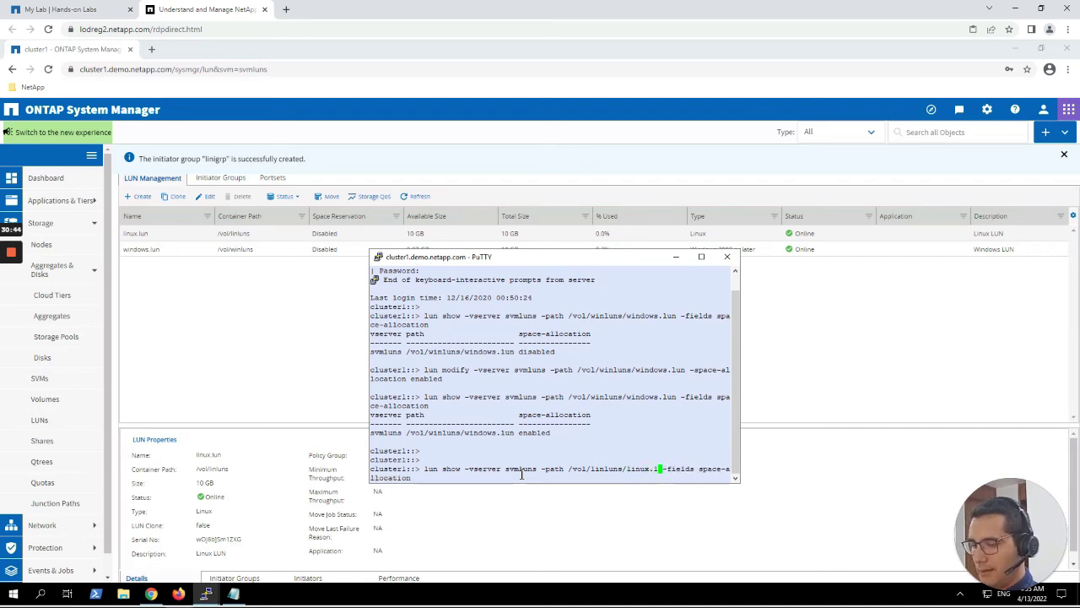
key(Return)
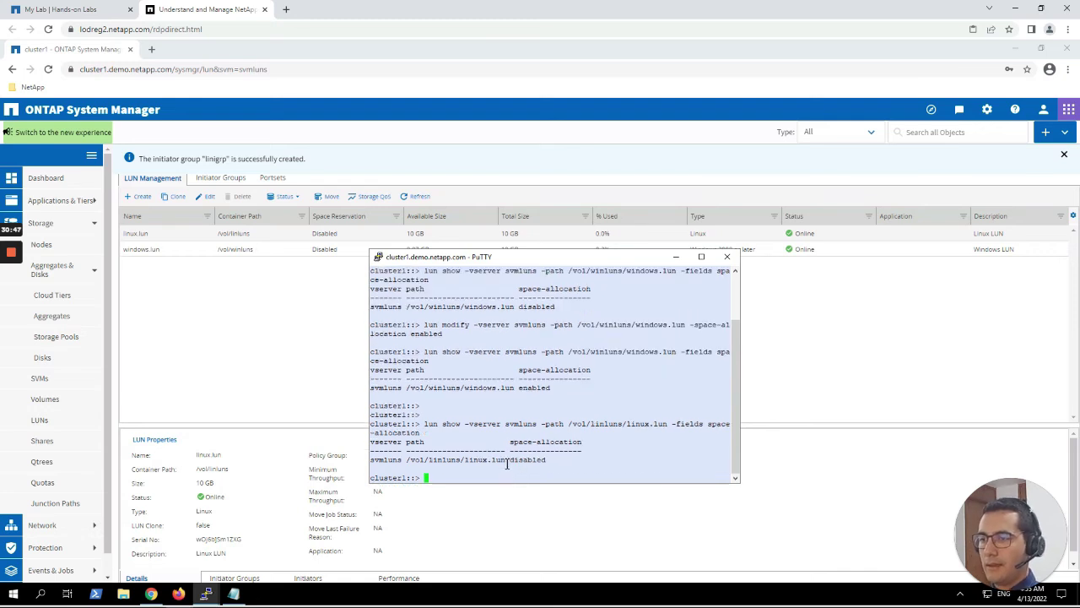
drag(505, 463, 465, 461)
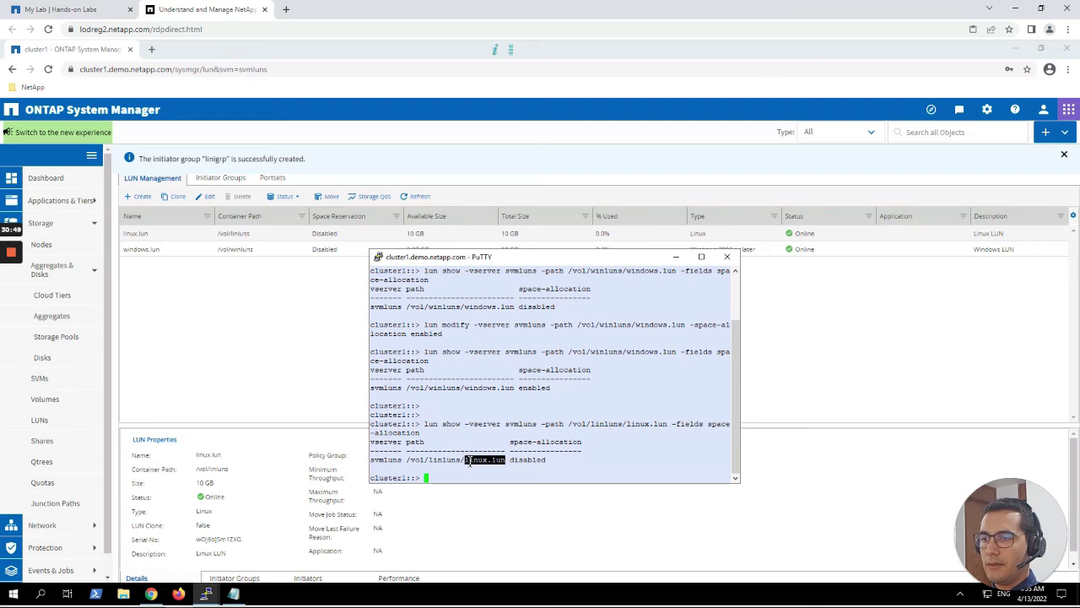
click(523, 480)
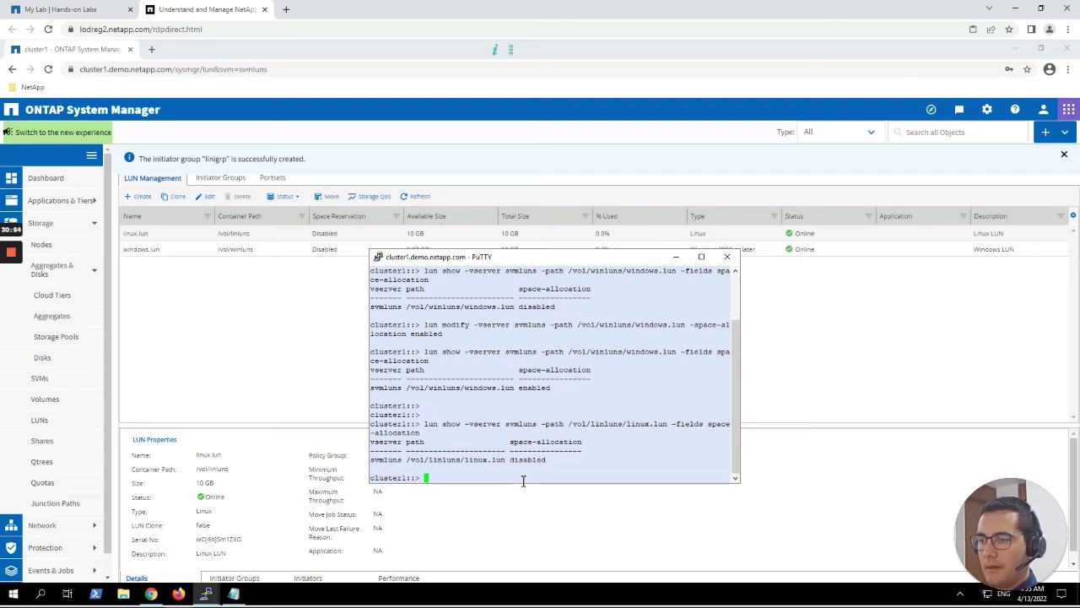
key(Up)
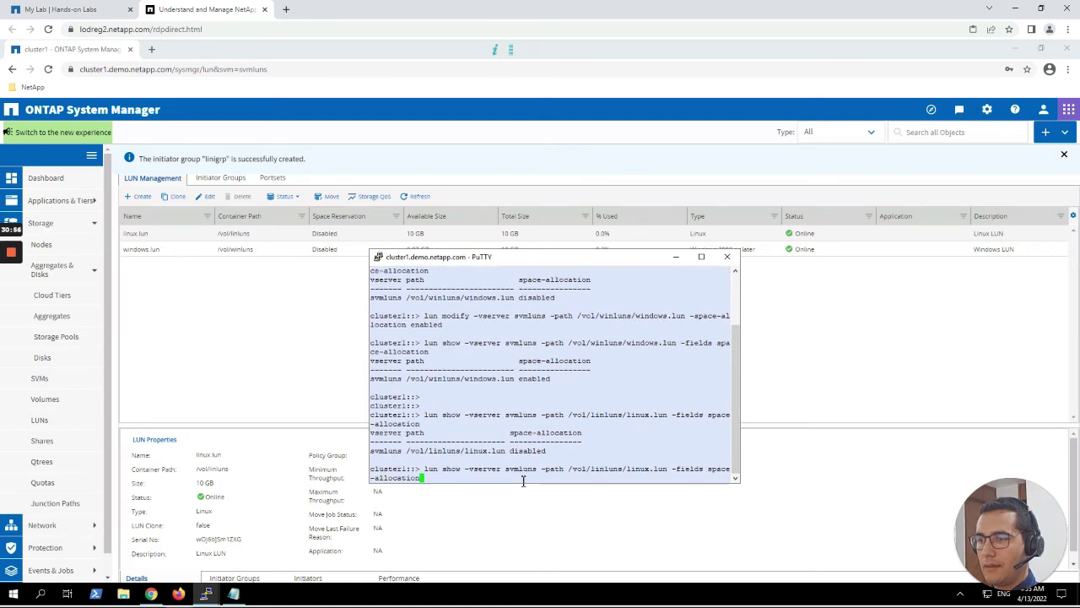
Enable space-allocation on linux.lun by turning the command into lun modify … -space-allocation enabled.
key(BackSpace)
key(Home)
key(Right)
key(Right)
key(Right)
key(Right)
key(Right)
key(Right)
key(Right)
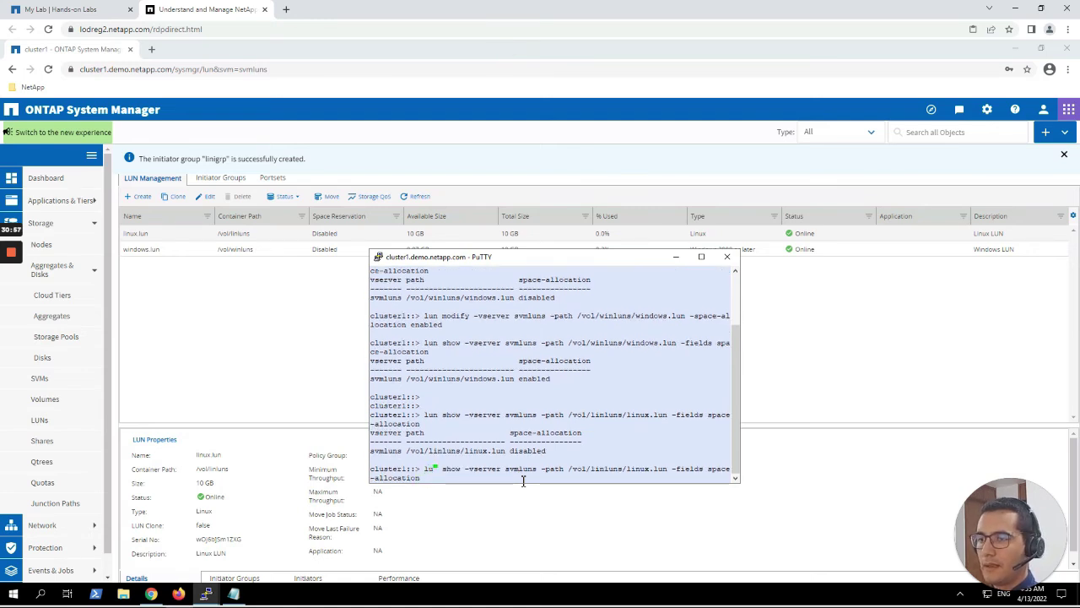
key(Delete)
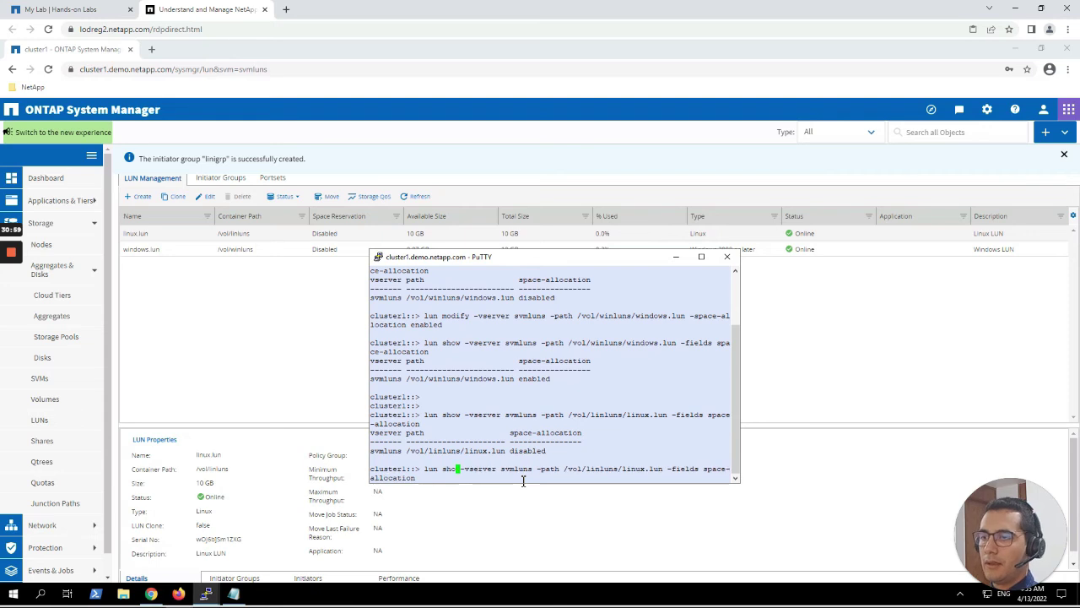
key(BackSpace)
key(BackSpace)
key(BackSpace)
text(modify)
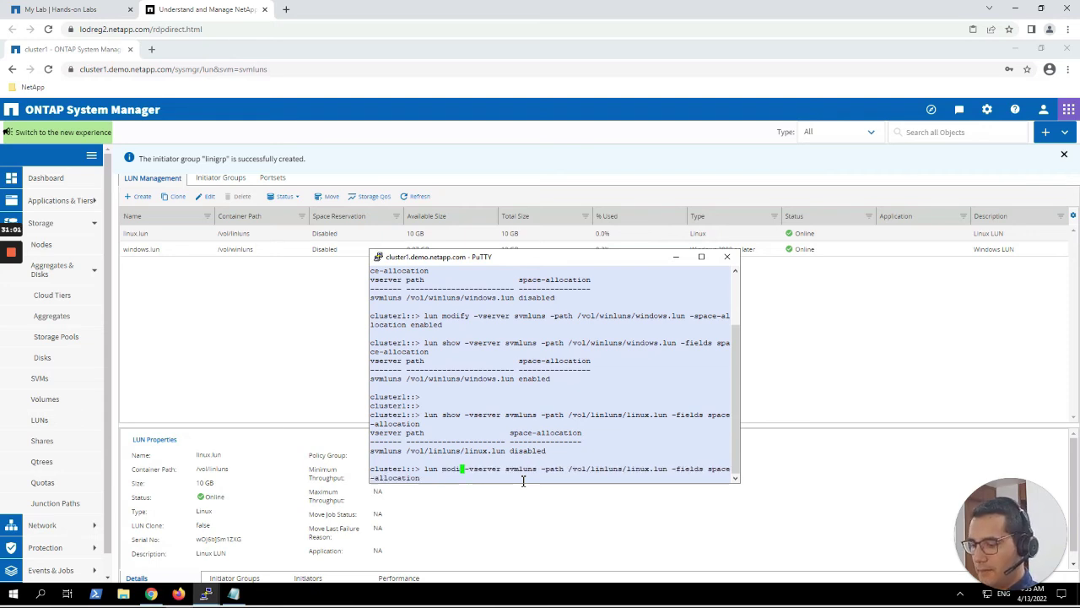
key(Right)
key(Right)
key(Right)
key(Right)
key(Right)
key(Right)
key(Right)
key(Right)
key(Right)
key(Right)
key(Right)
key(Right)
key(Right)
key(Right)
key(Right)
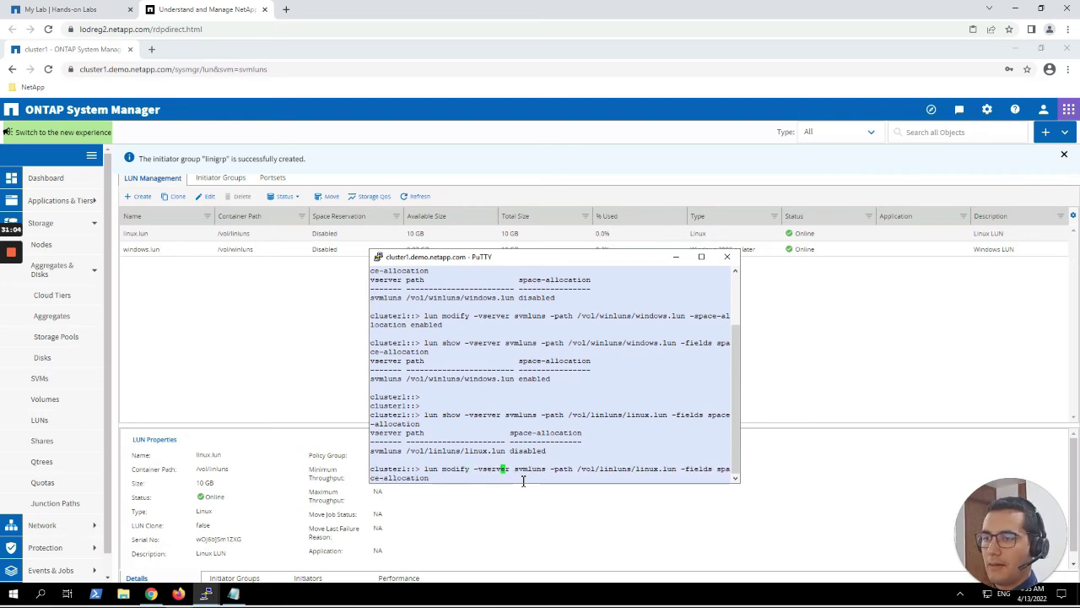
key(Right)
key(Right)
key(Right)
key(Right)
key(Right)
key(Right)
key(Right)
key(Right)
key(Right)
key(Right)
key(Right)
key(Right)
key(Right)
key(Right)
key(Right)
key(Right)
key(Right)
key(Right)
key(Right)
key(Right)
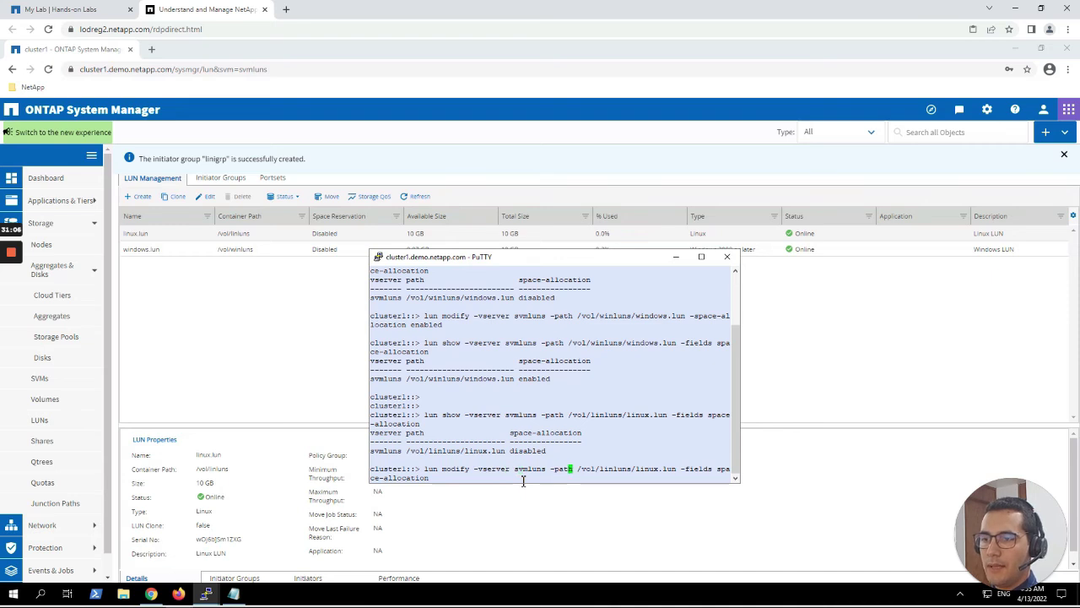
key(Right)
key(Right)
key(Right)
key(Right)
key(Right)
key(Right)
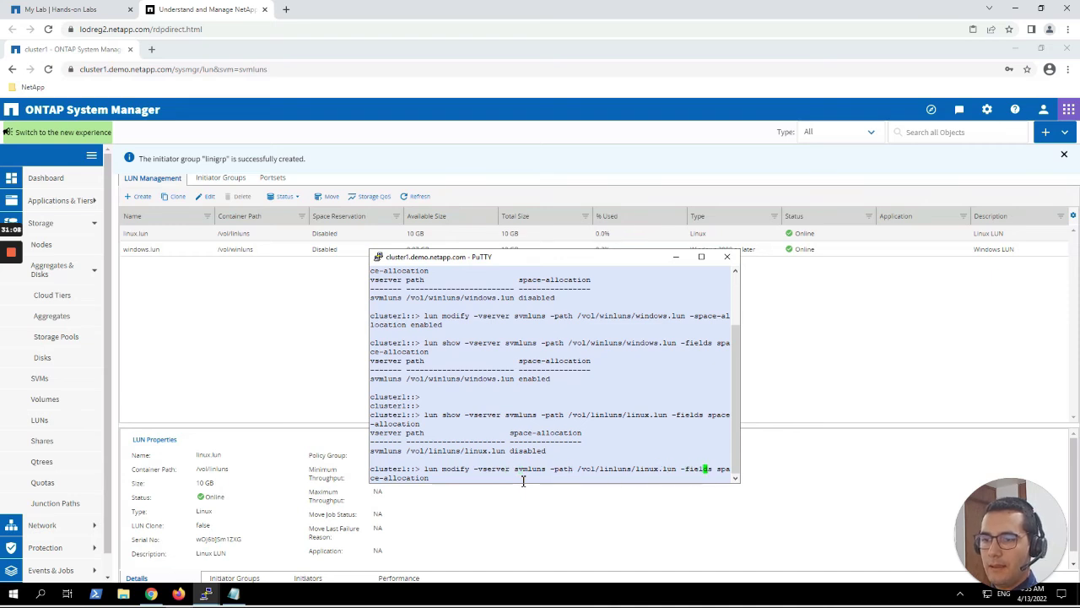
key(BackSpace)
key(BackSpace)
key(BackSpace)
key(BackSpace)
key(BackSpace)
key(BackSpace)
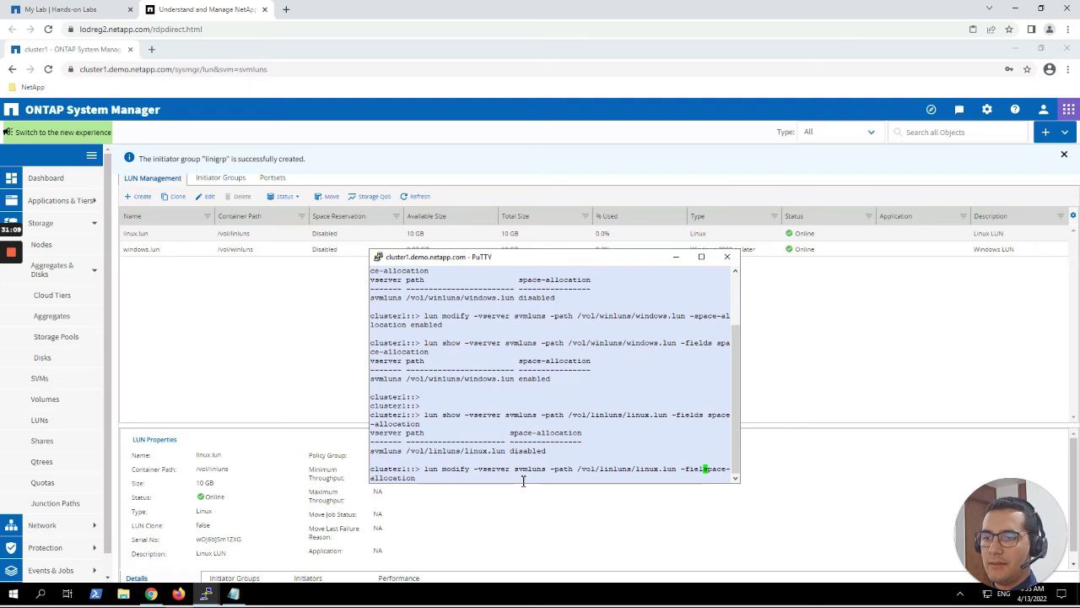
key(BackSpace)
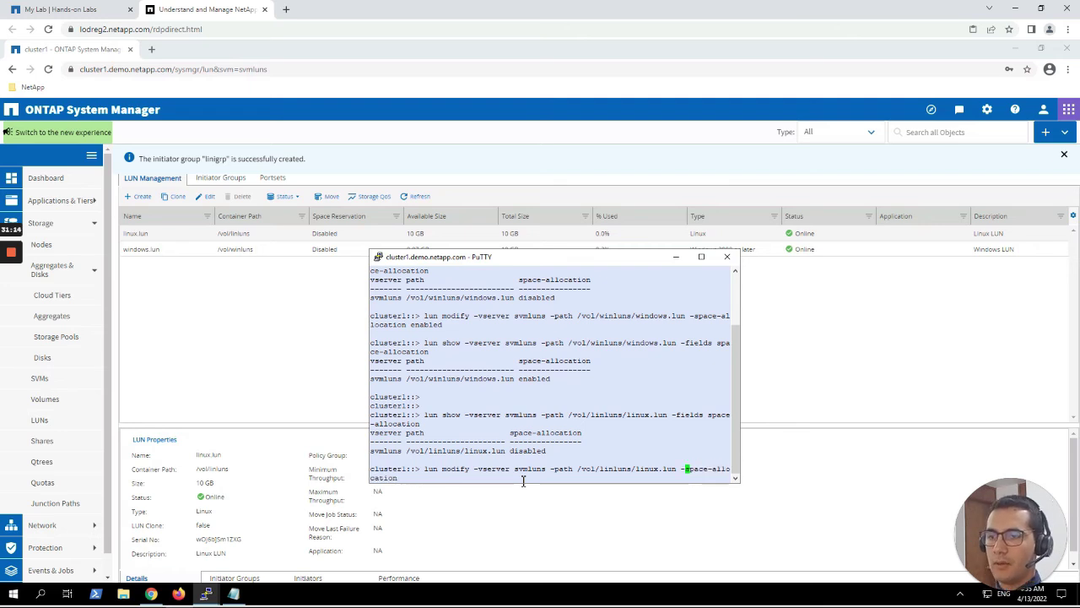
key(Right)
key(Right)
key(Right)
key(Right)
key(Right)
key(Right)
key(Right)
key(Right)
key(Right)
key(Right)
key(Right)
key(Right)
key(Right)
key(Right)
key(Right)
key(Right)
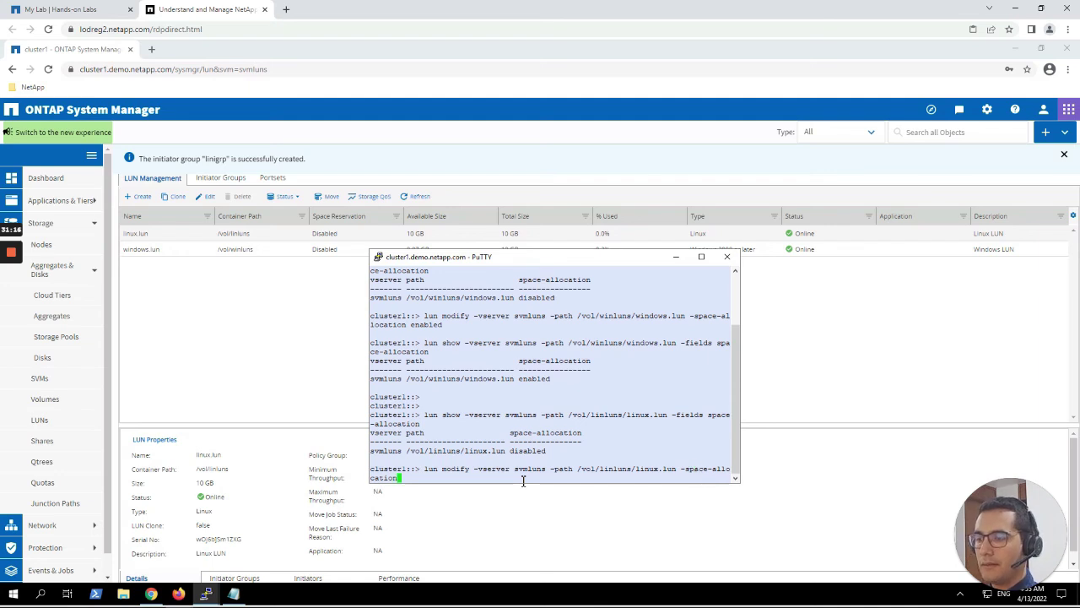
text(enabled)
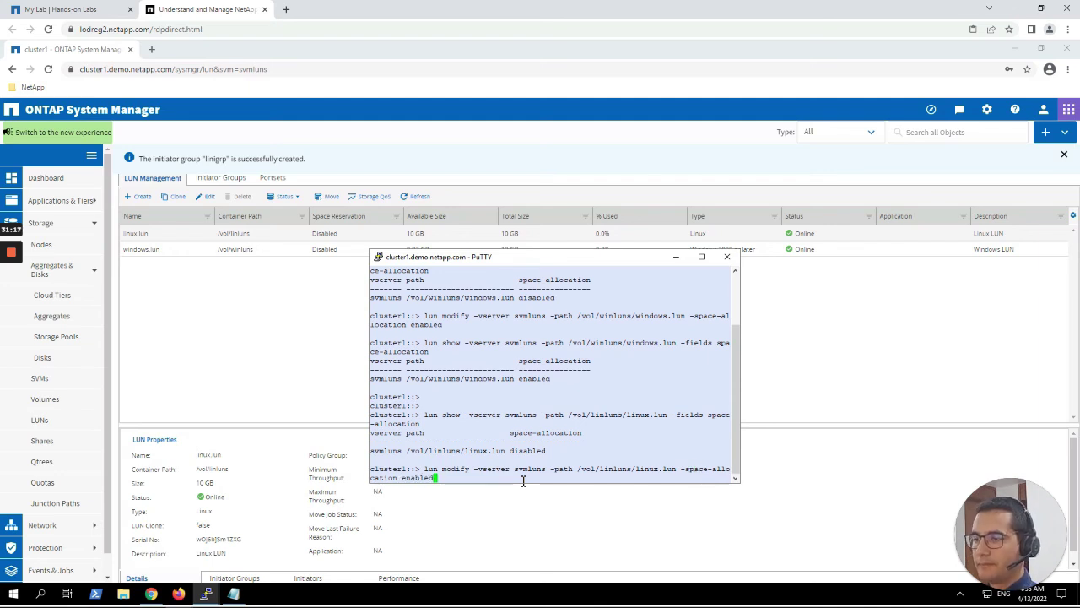
key(Return)
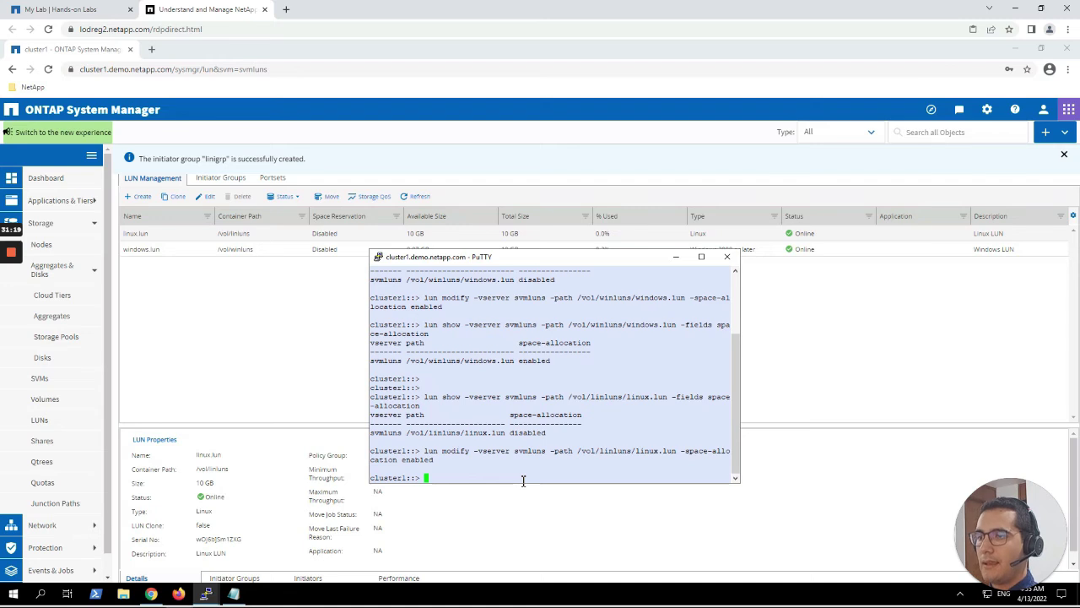
Rerun lun show to confirm linux.lun space-allocation now reads enabled, then minimize PuTTY.
key(Up)
key(Up)
key(Return)
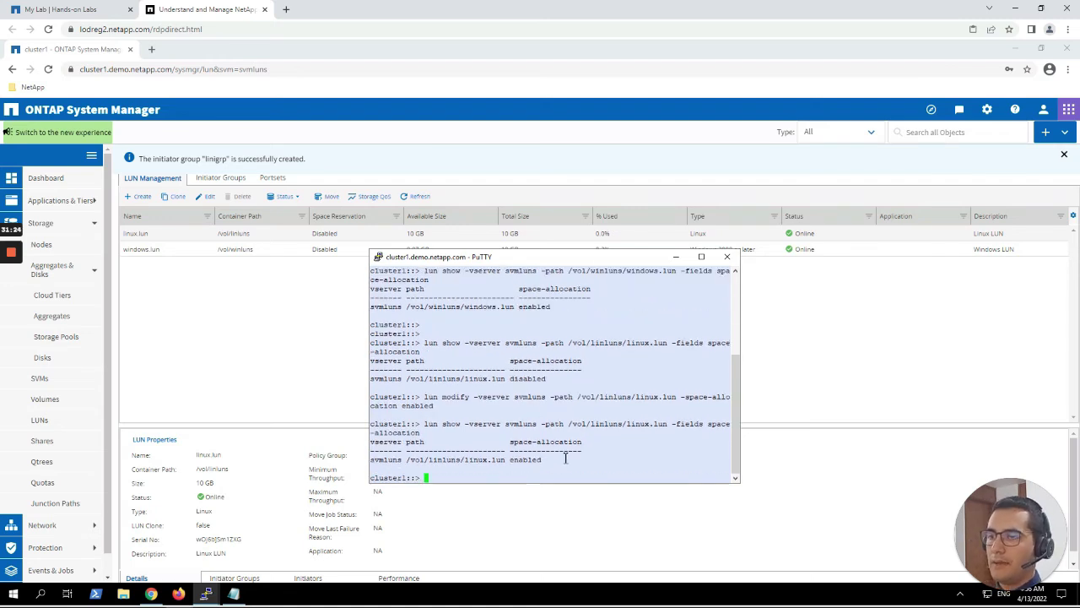
double_click(539, 461)
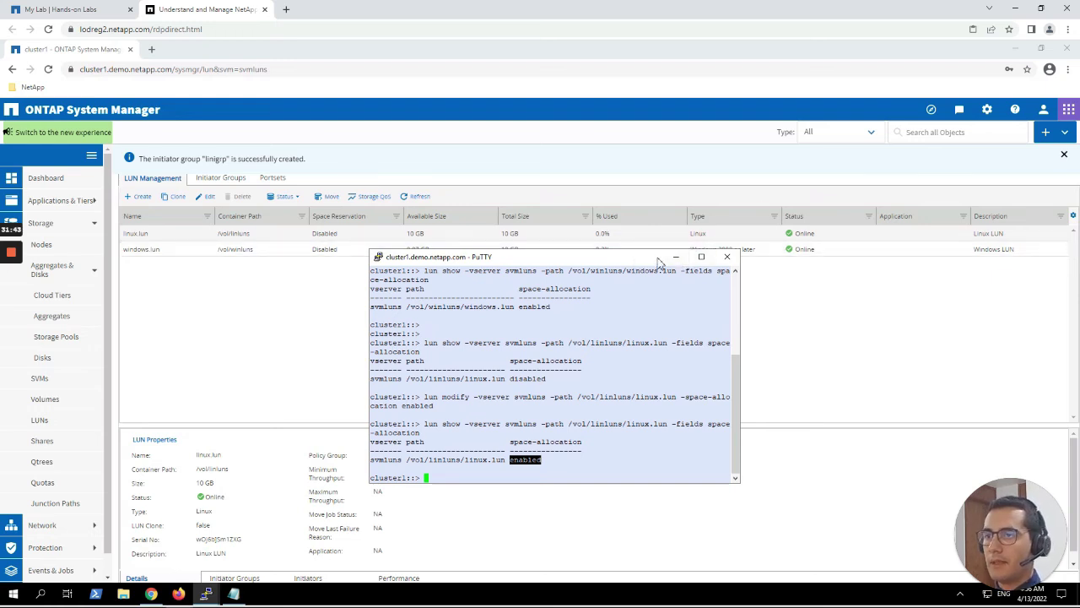
click(677, 257)
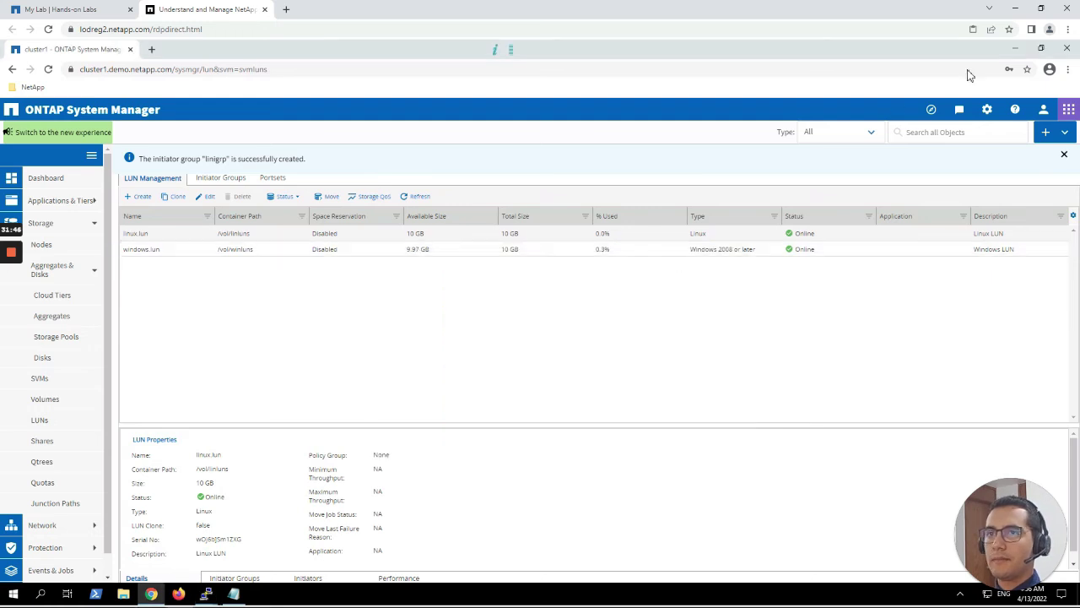
Switch to the root@rhel1 PuTTY session, centre it, and return to root's home directory with cd.
click(1016, 51)
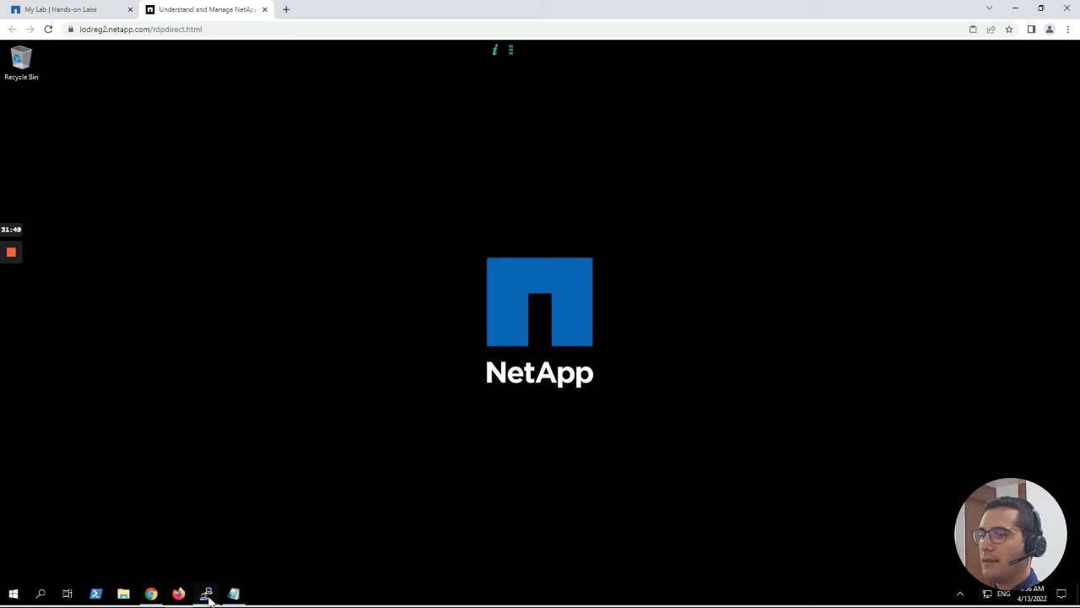
mouse_move(207, 593)
click(278, 559)
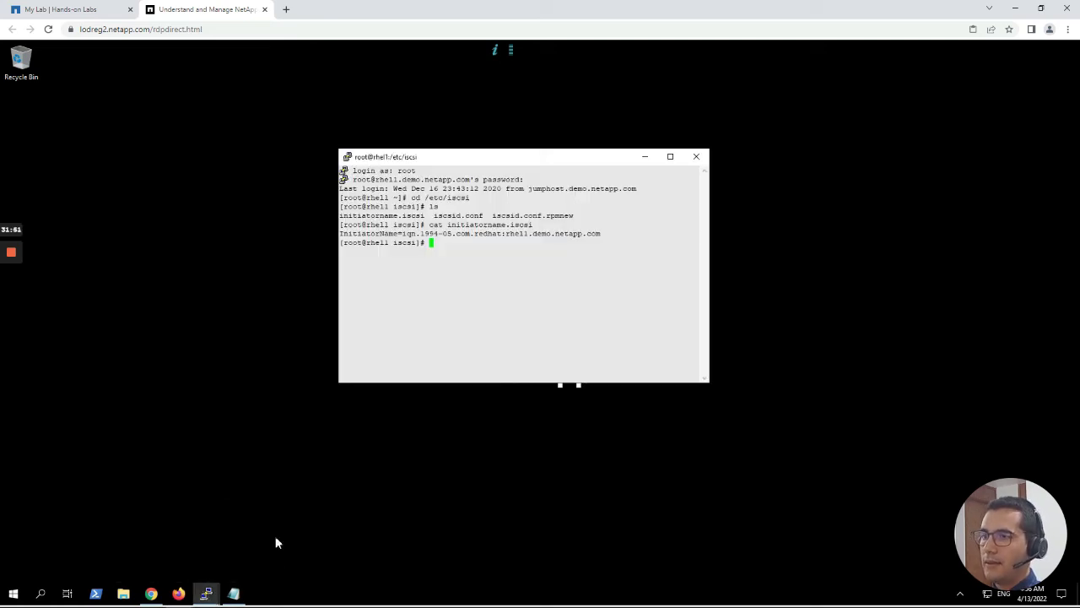
drag(532, 161, 577, 216)
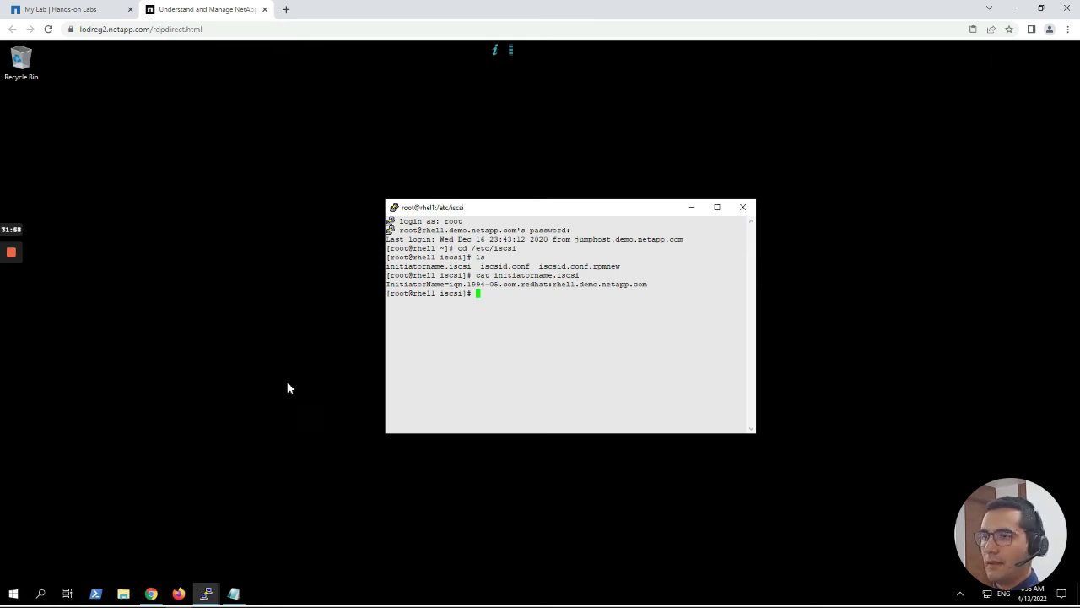
text(cd)
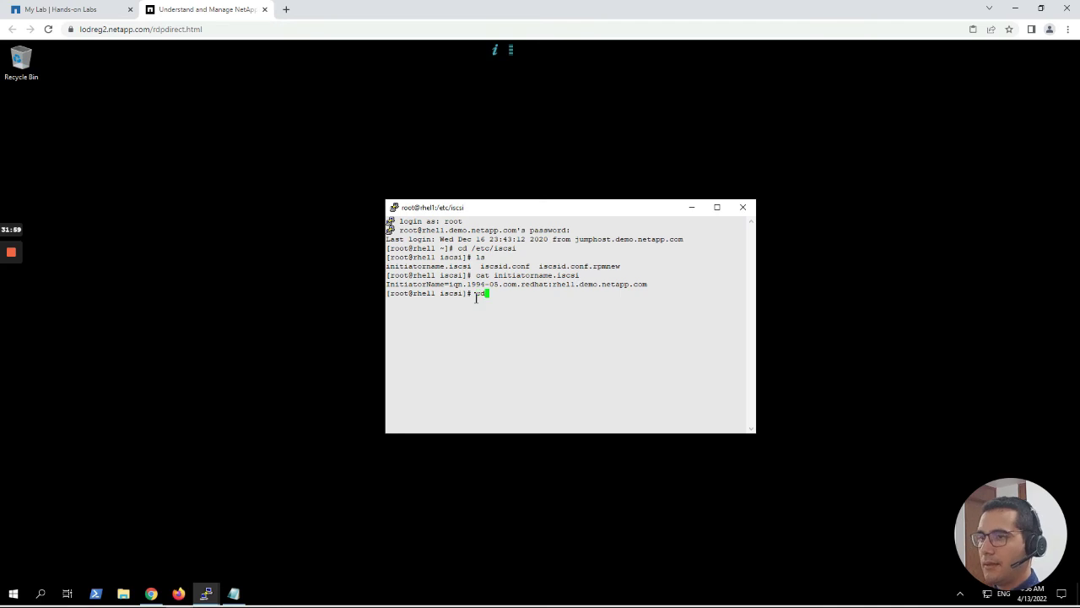
key(Return)
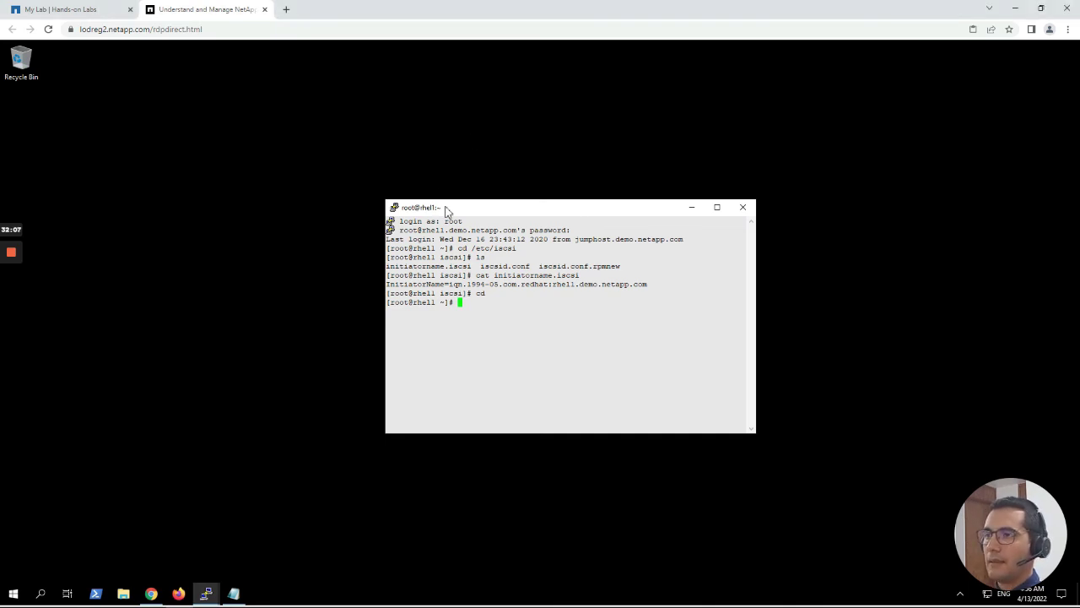
Run rpm -qa | grep netapp, showing netapp_linux_unified_host_utilities-7-1.x86_64 installed.
right_click(482, 303)
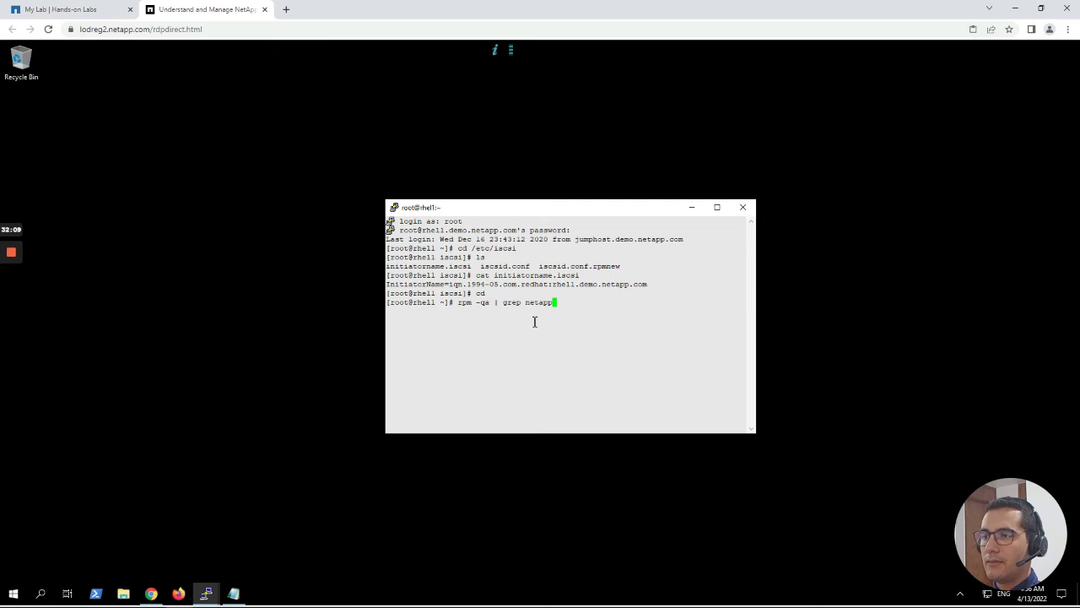
key(Return)
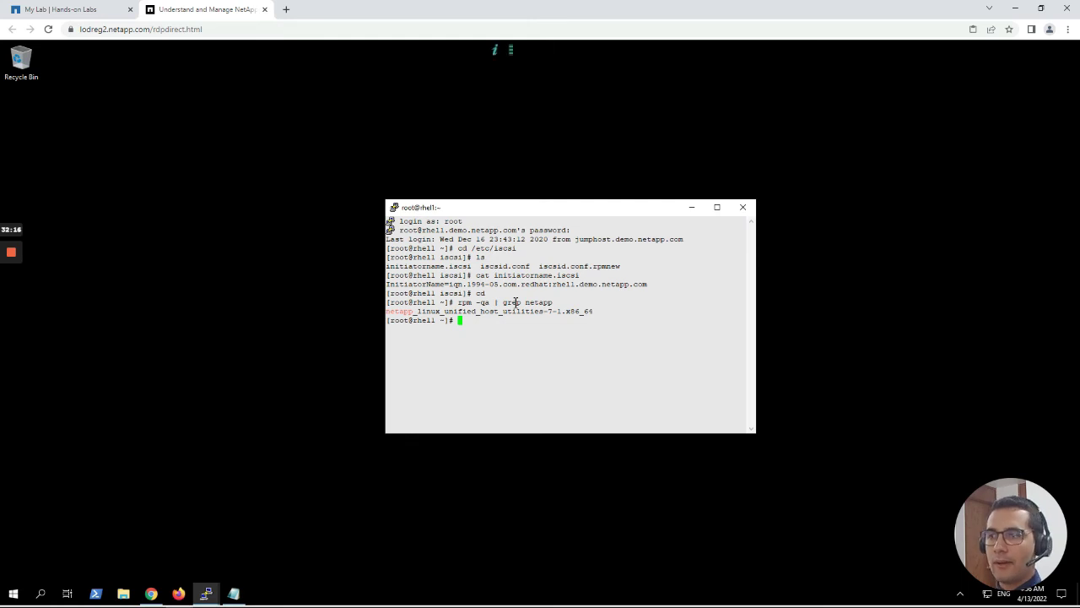
double_click(512, 302)
click(486, 311)
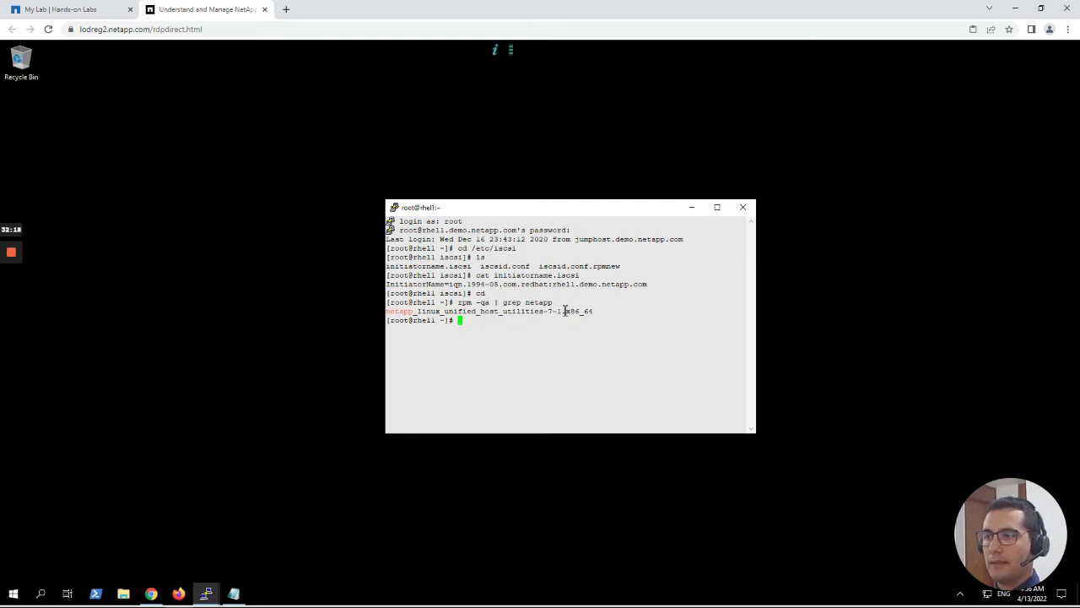
drag(579, 314, 391, 314)
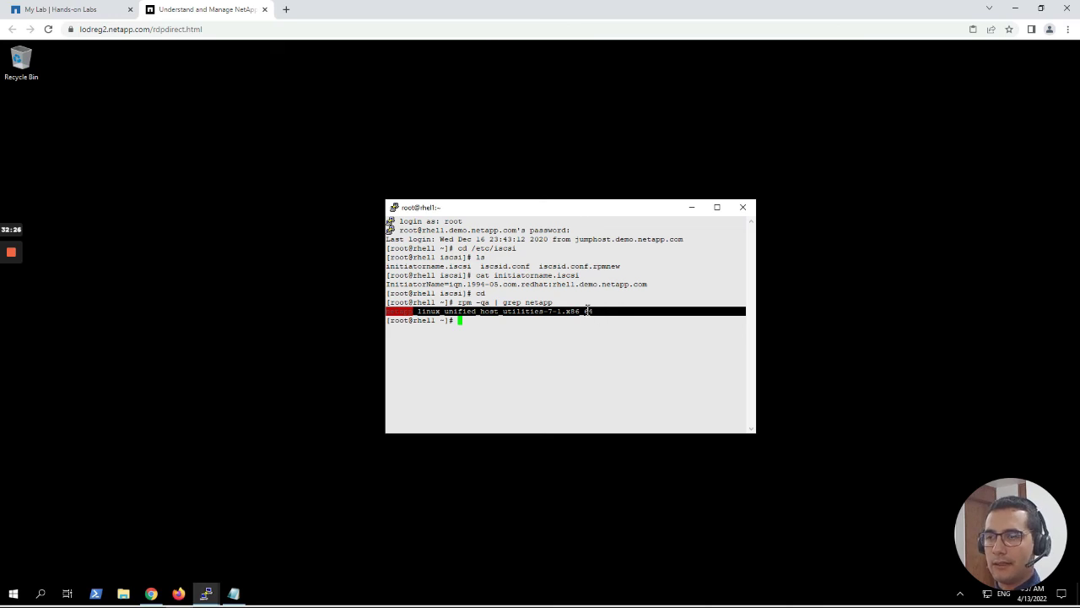
click(495, 321)
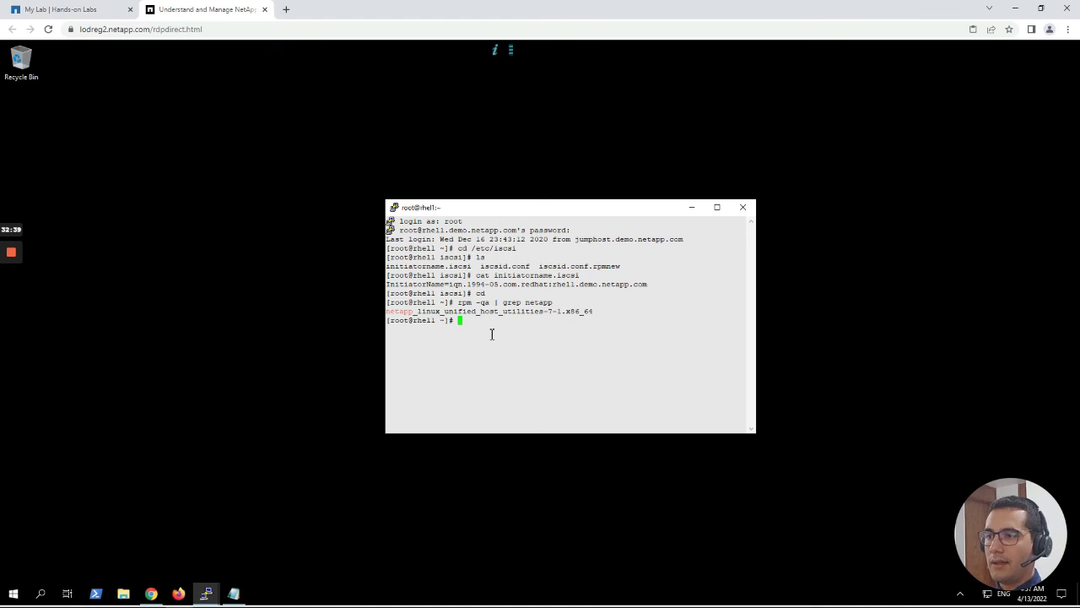
Run cat /etc/iscsi/initiatorname.iscsi and highlight the IQN iqn.1994-05.com.redhat:rhel1.demo.netapp.com.
right_click(492, 334)
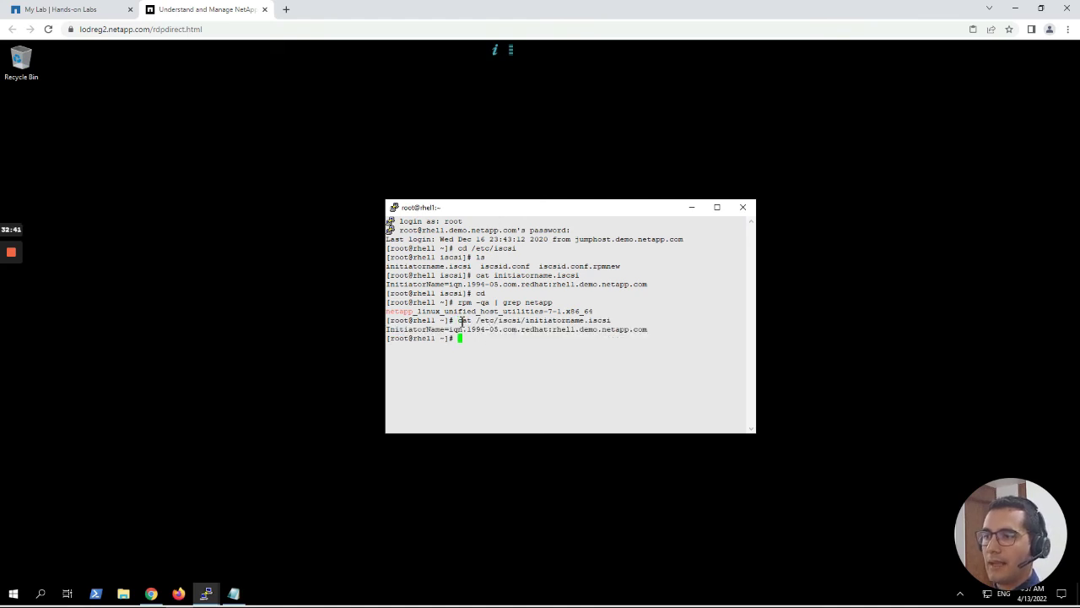
mouse_move(457, 319)
mouse_down()
mouse_move(650, 329)
mouse_move(466, 329)
mouse_up()
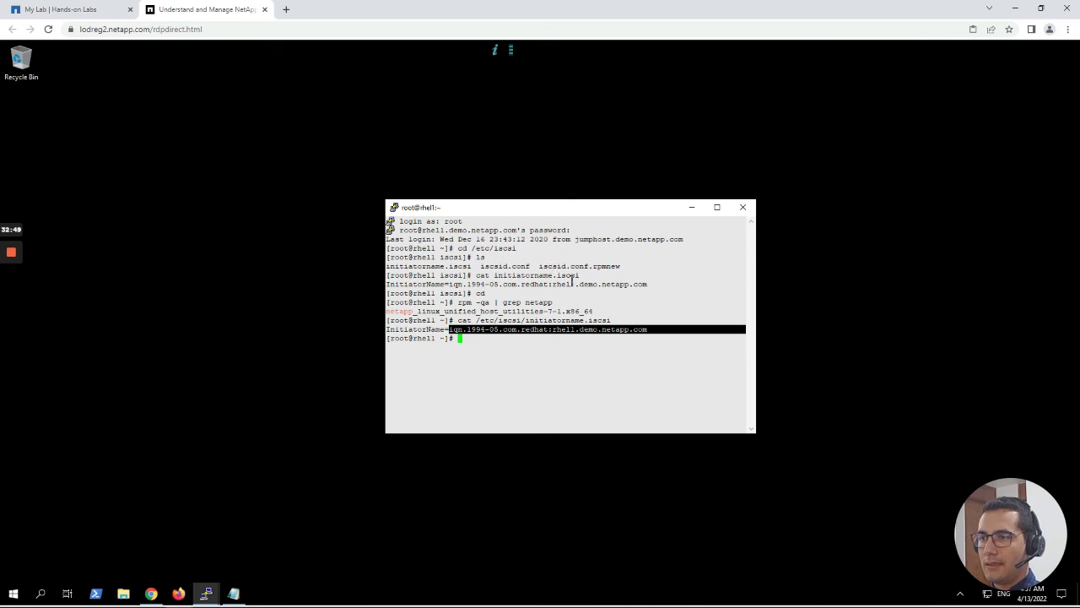
drag(654, 285, 440, 284)
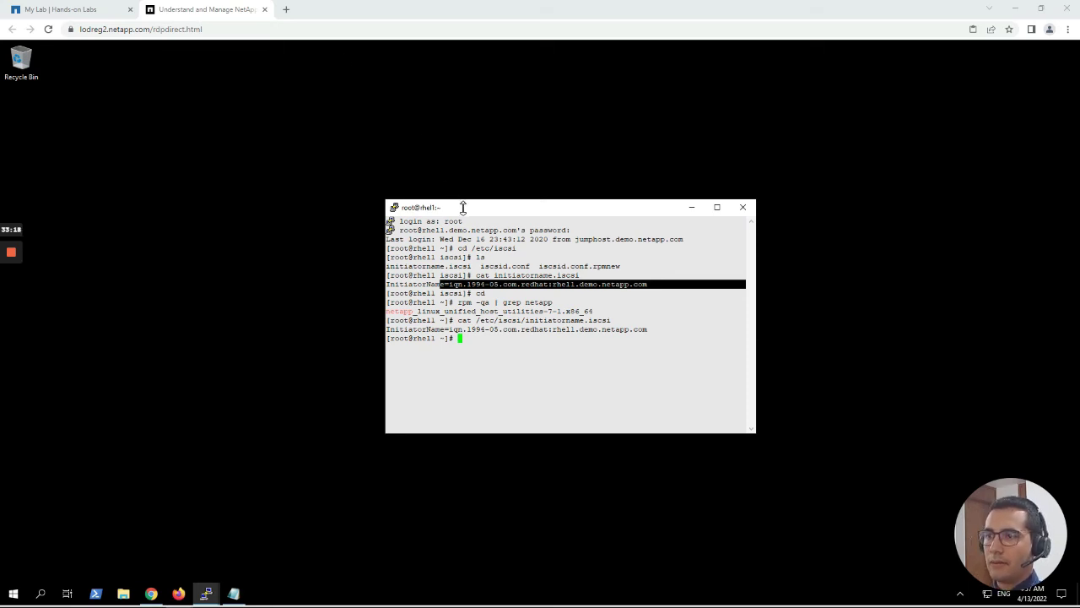
Run grep replacement_time on /etc/iscsi/iscsid.conf, showing node.session.timeo.replacement_timeout = 5.
right_click(477, 339)
key(Return)
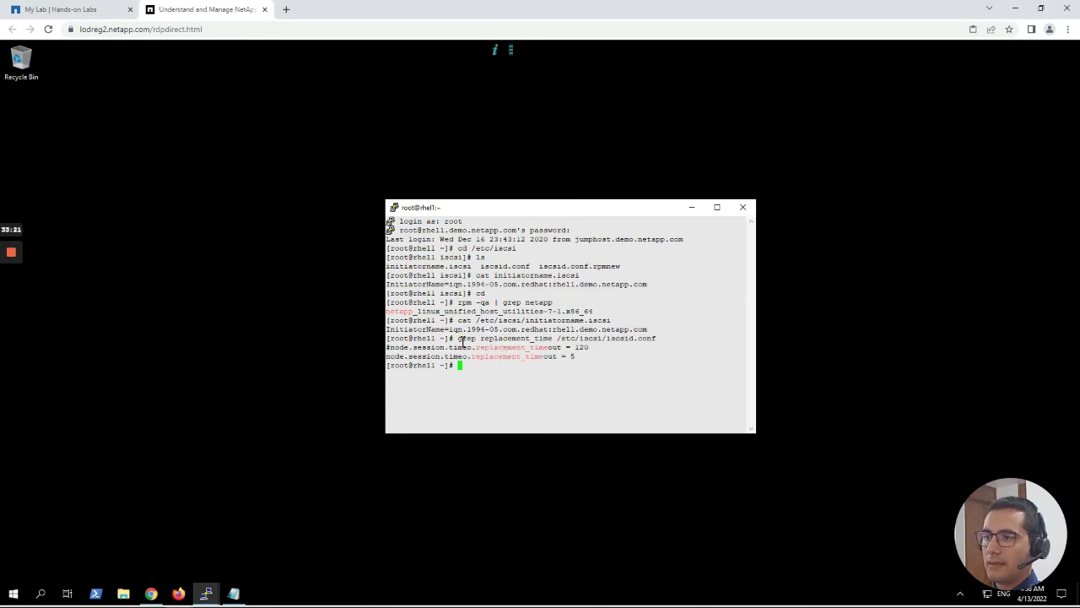
drag(459, 340, 388, 358)
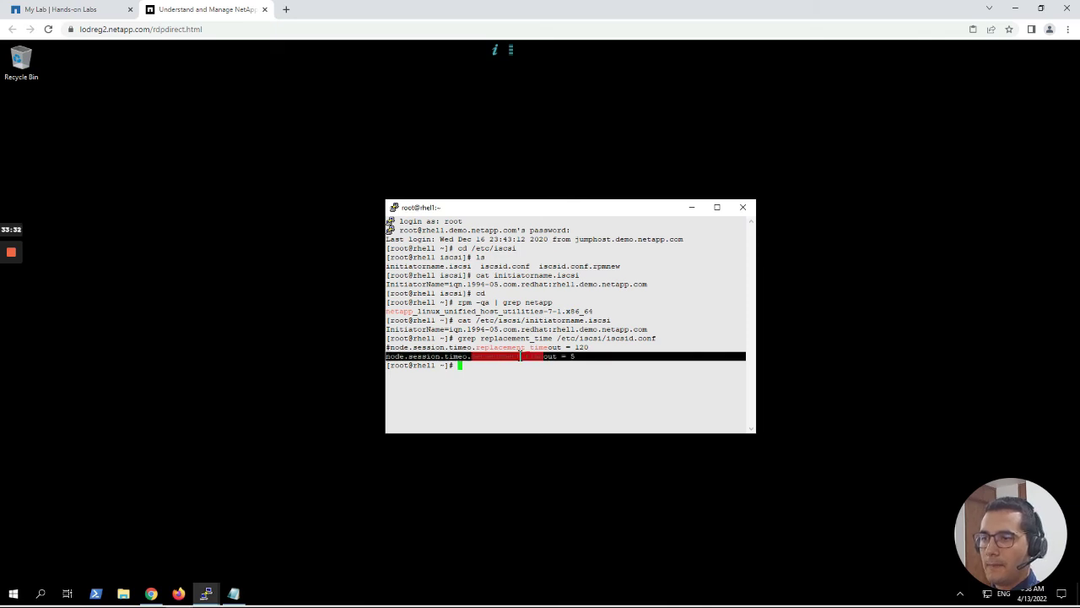
click(583, 359)
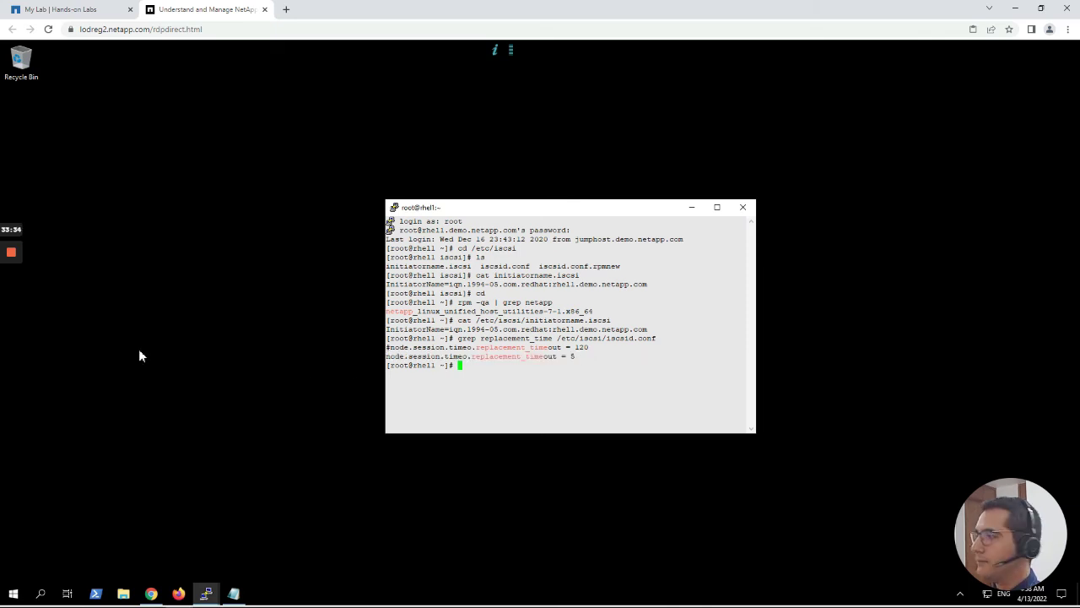
Run grep node.startup on iscsid.conf and highlight the value automatic.
mouse_move(10, 322)
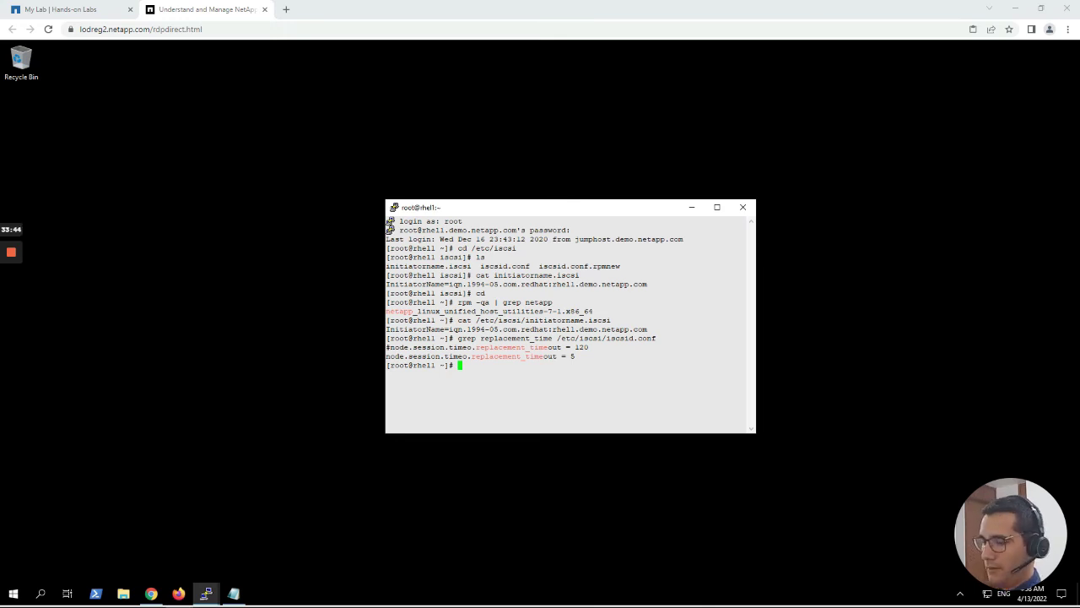
click(490, 212)
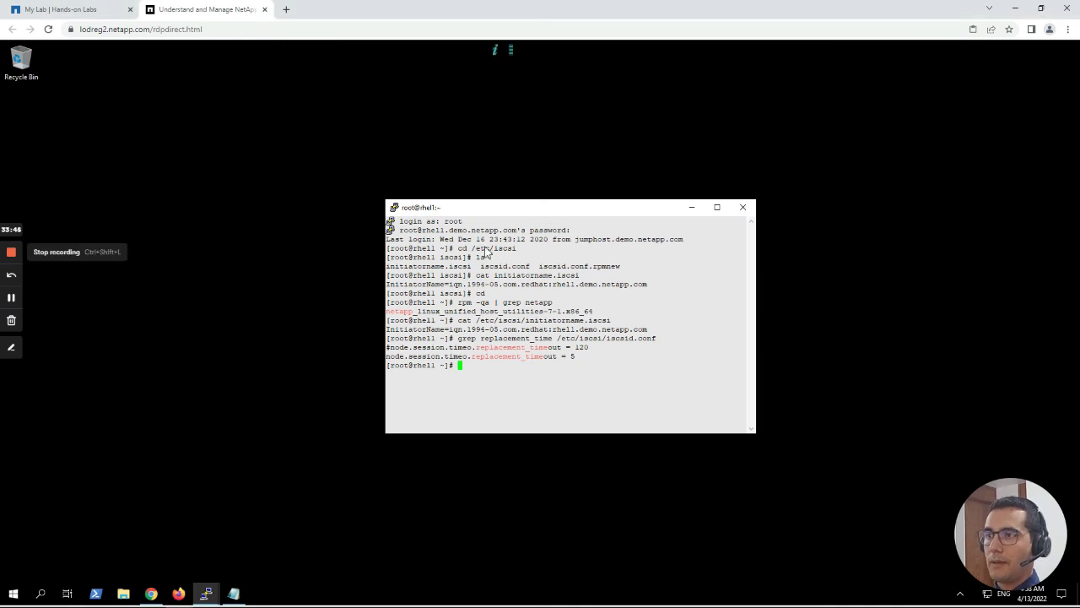
right_click(476, 365)
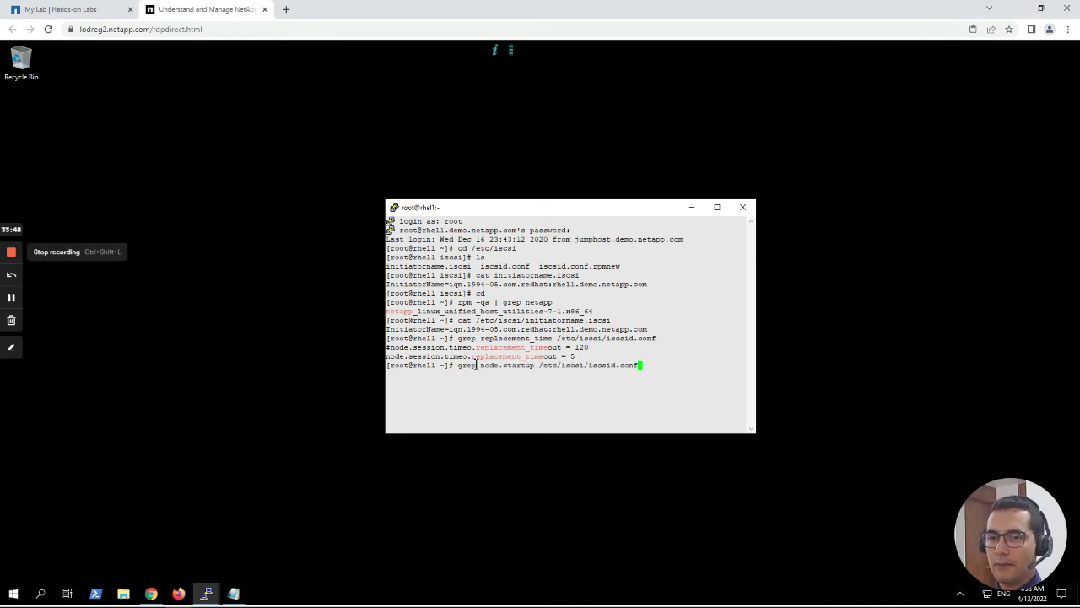
key(Return)
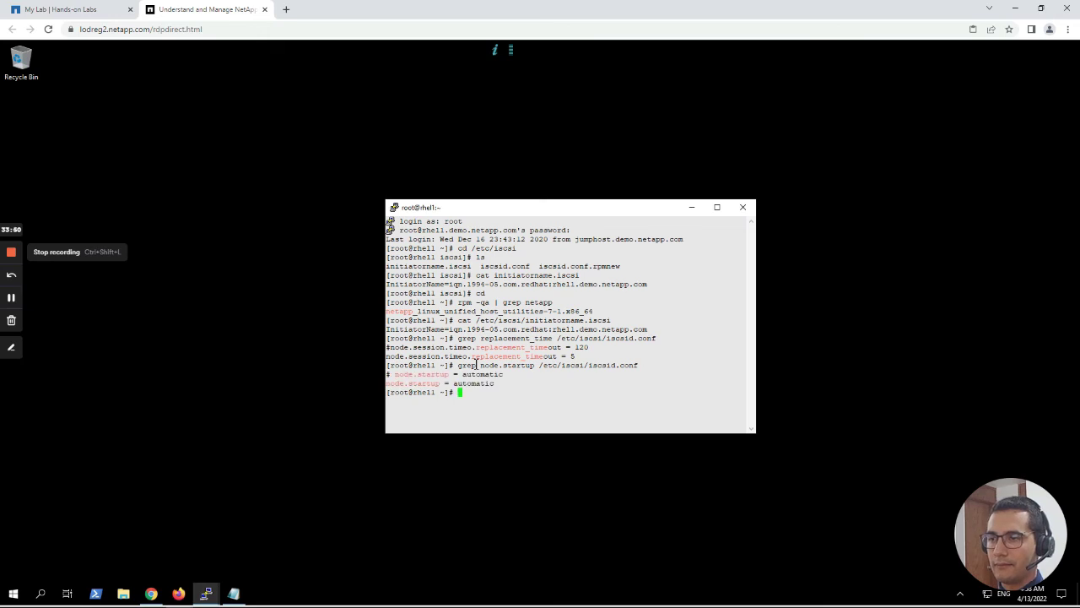
drag(495, 384, 376, 391)
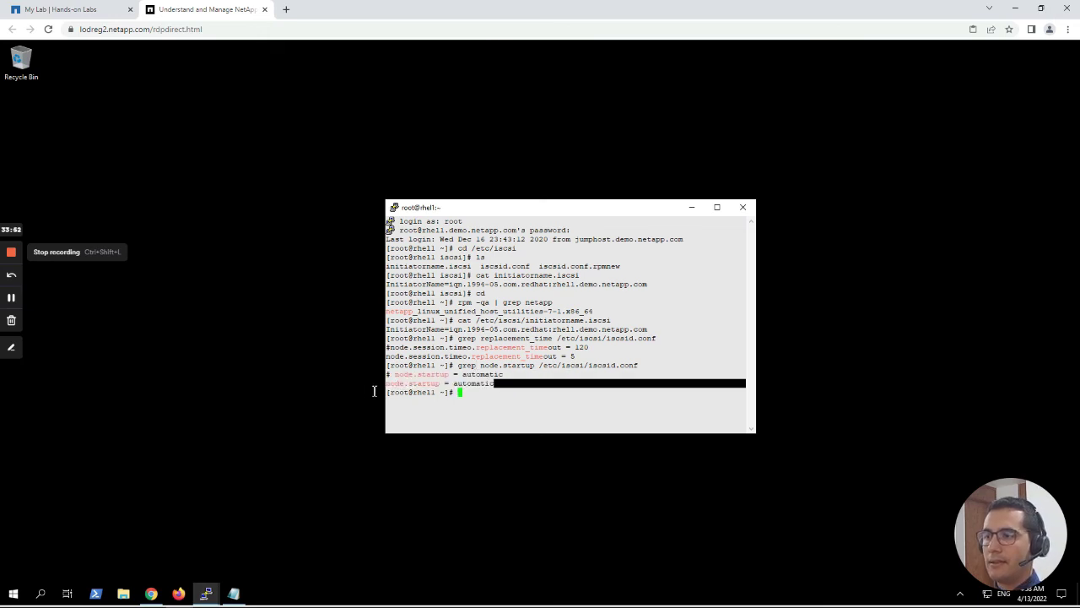
double_click(488, 384)
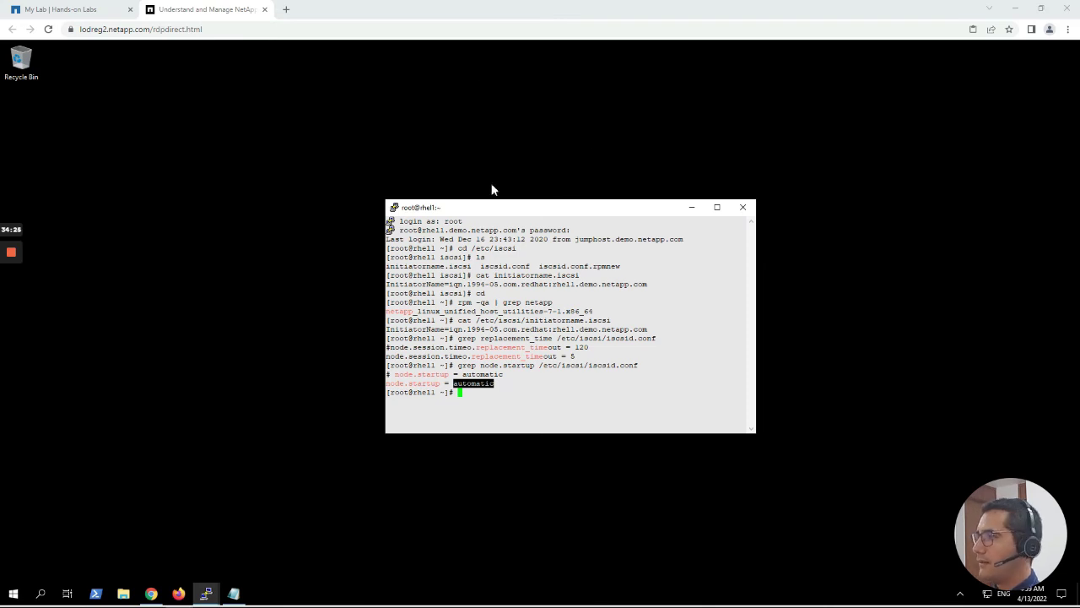
click(501, 211)
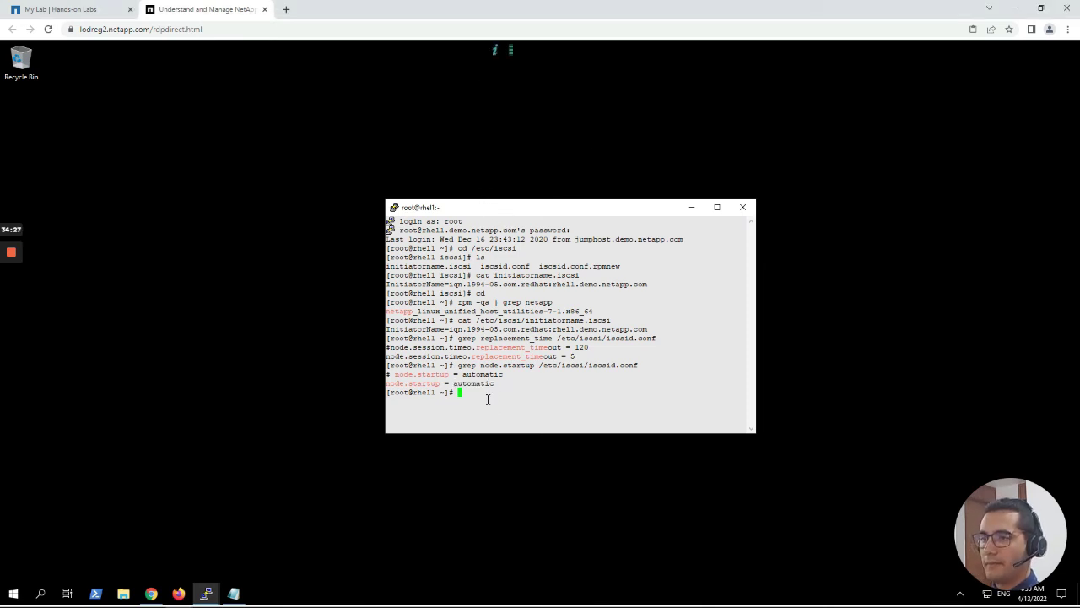
Query rpm for device-mapper and device-mapper-multipath, showing 1.02.146-4.el7 and 0.4.9-119.el7 installed.
right_click(488, 399)
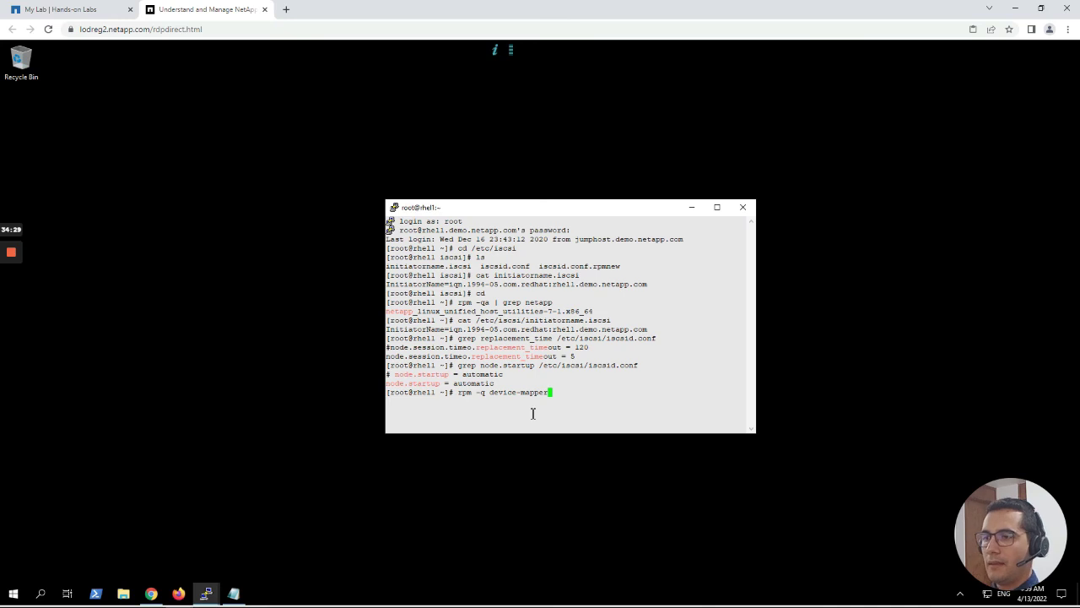
key(Return)
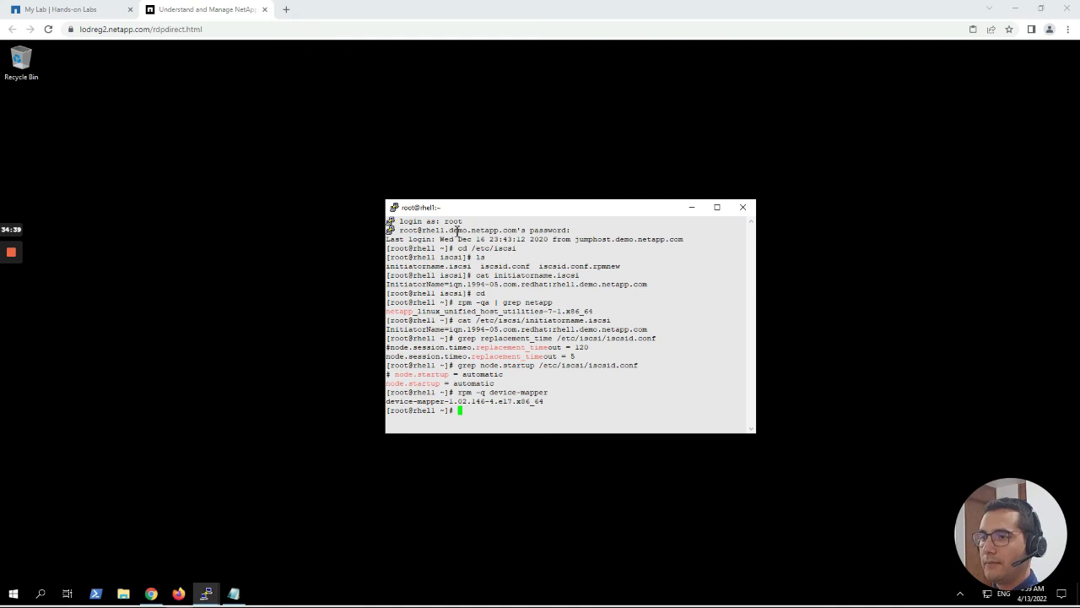
right_click(477, 408)
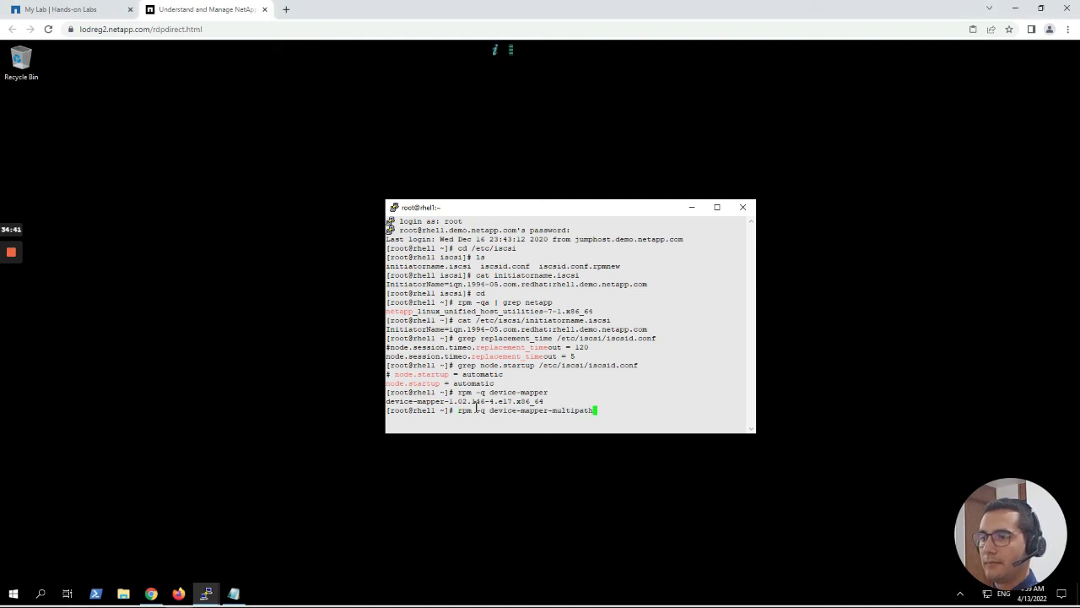
key(Return)
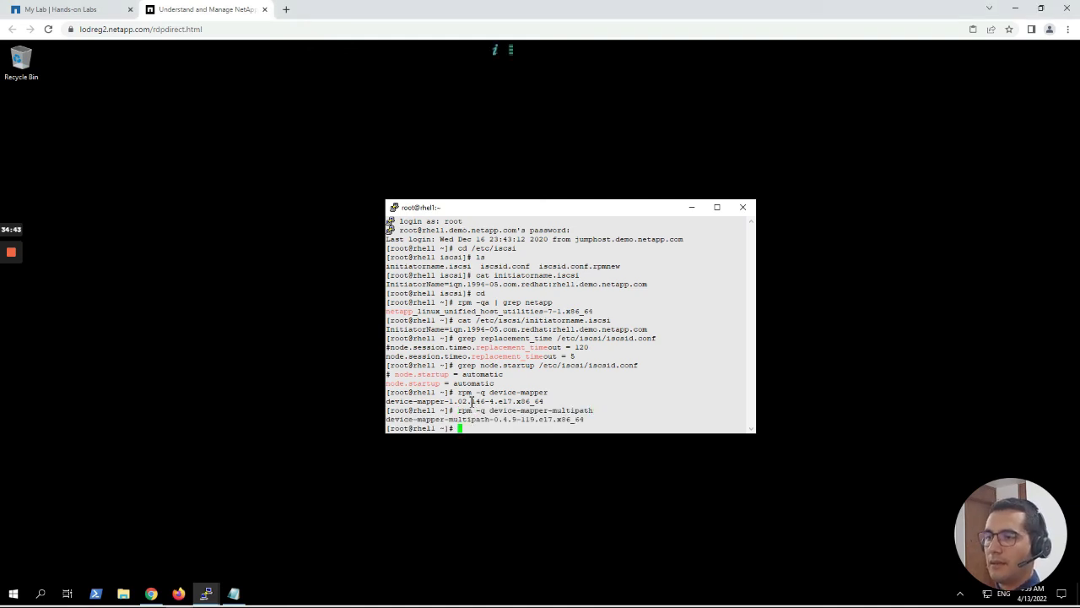
drag(596, 419, 427, 420)
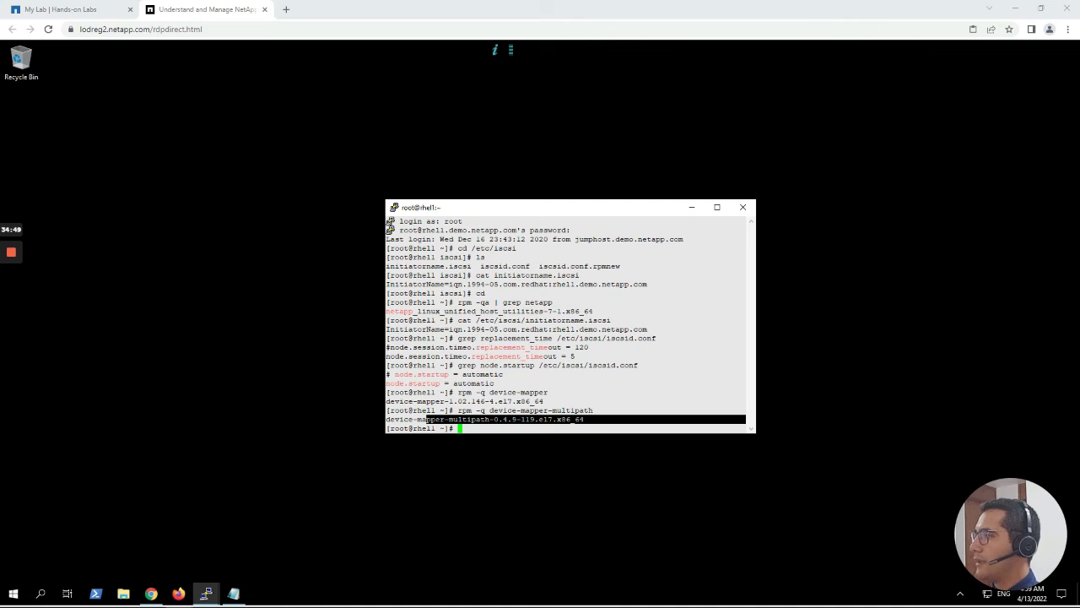
click(513, 211)
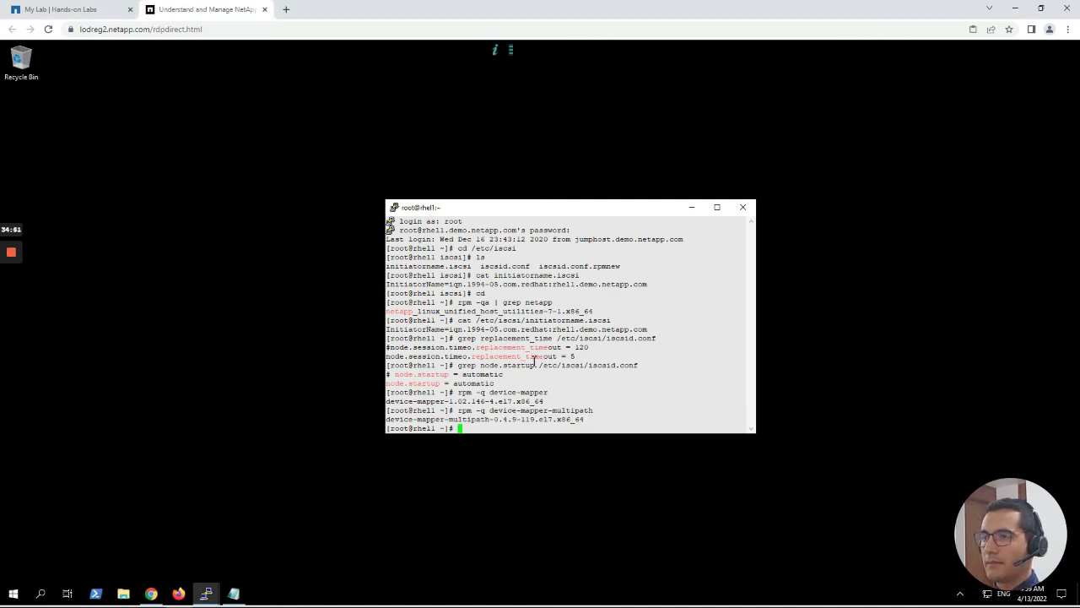
text(cat /etc/multipath.conf)
key(Return)
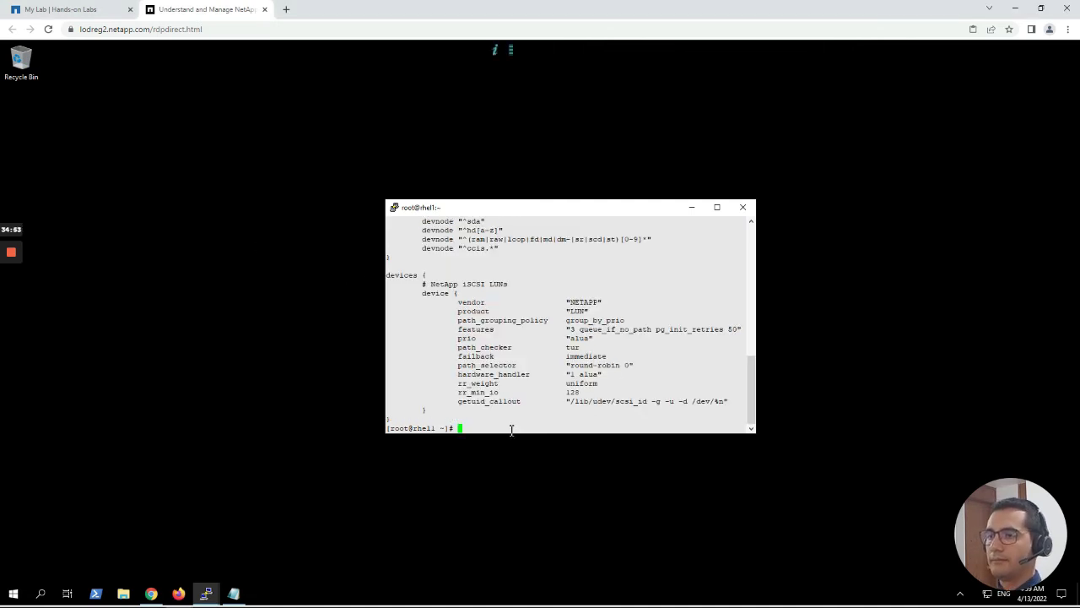
scroll(494, 369, up, 15)
scroll(495, 369, down, 4)
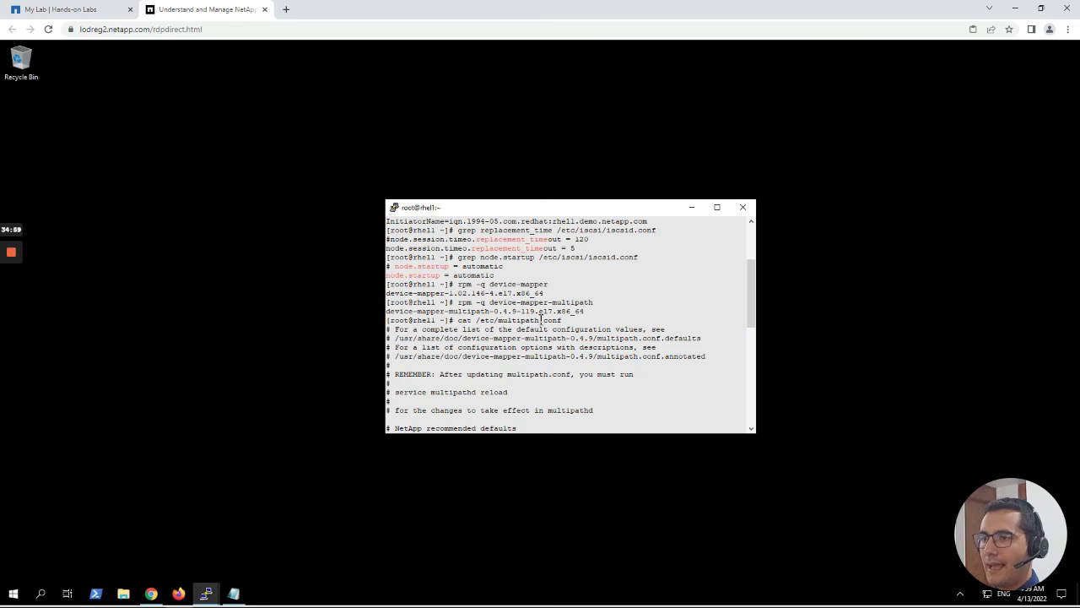
drag(573, 320, 458, 321)
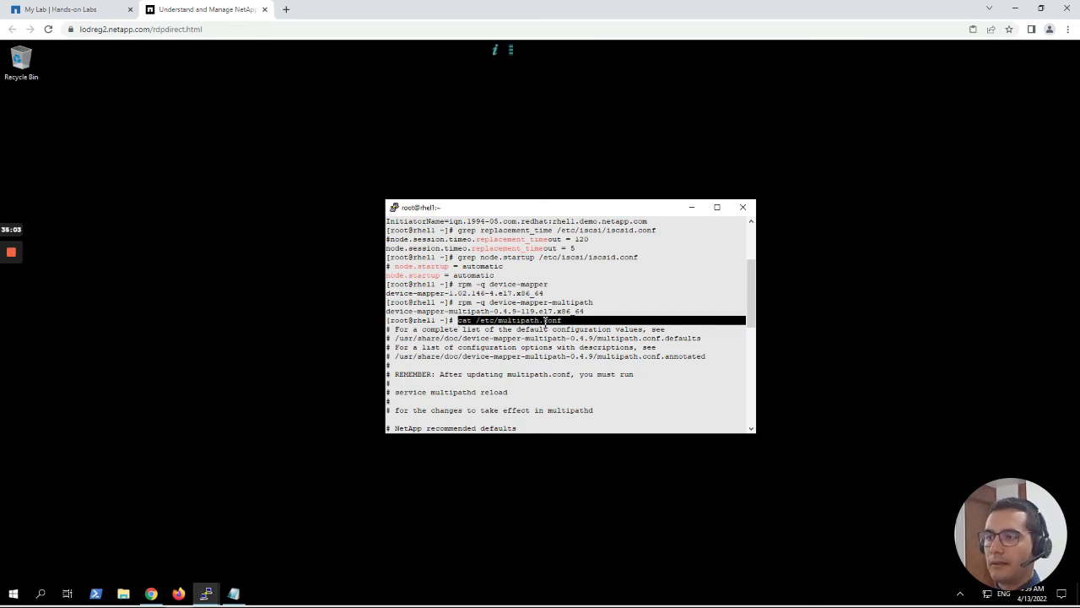
click(523, 379)
scroll(521, 403, down, 4)
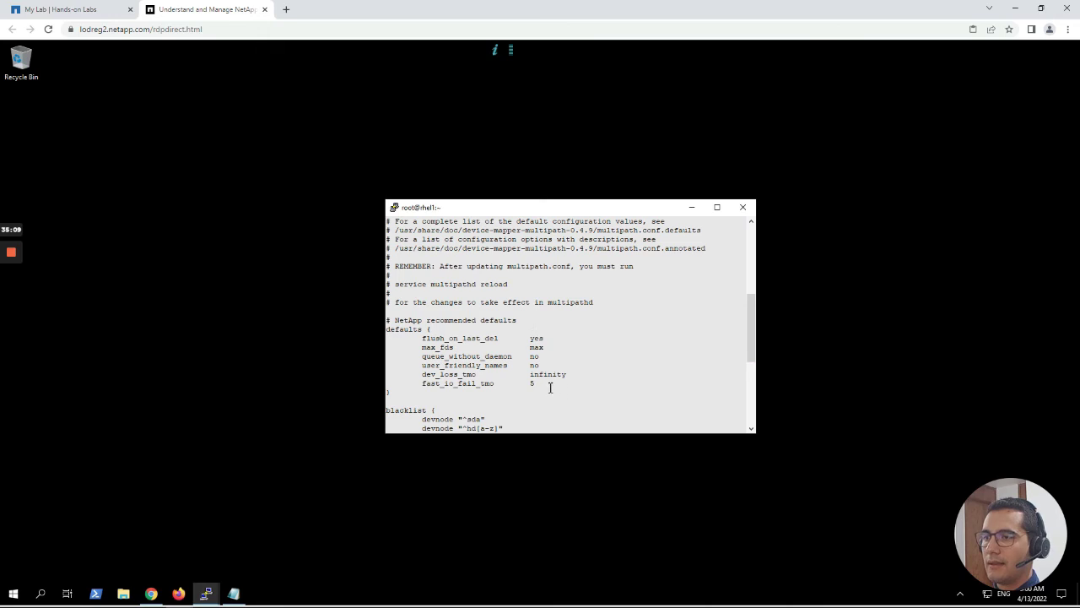
drag(551, 387, 386, 320)
scroll(387, 321, down, 7)
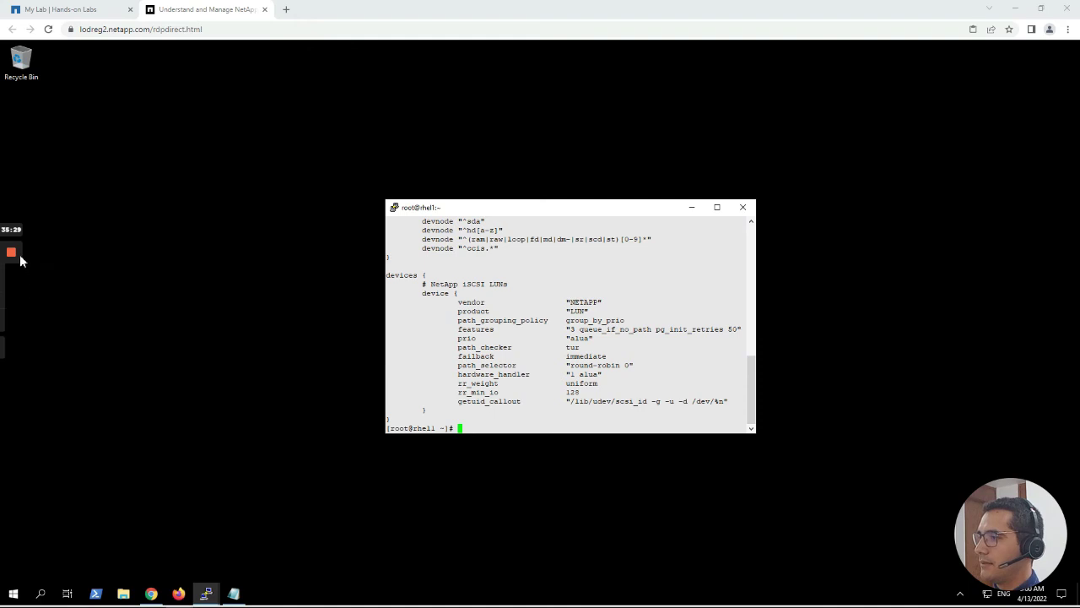
mouse_move(11, 297)
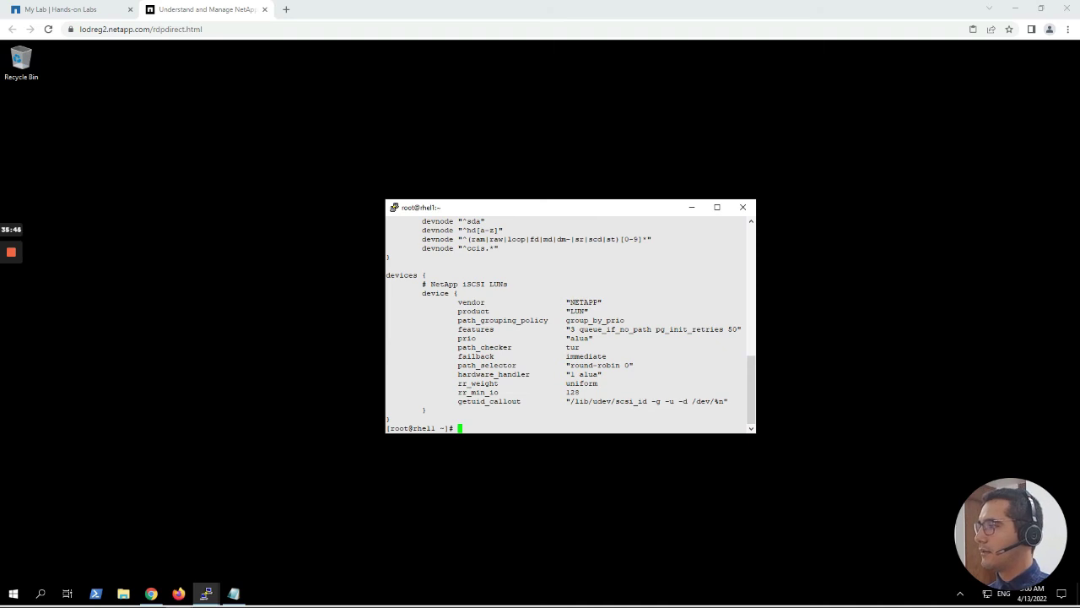
Check systemctl status iscsid.service, which shows the service inactive and disabled.
click(490, 416)
right_click(489, 421)
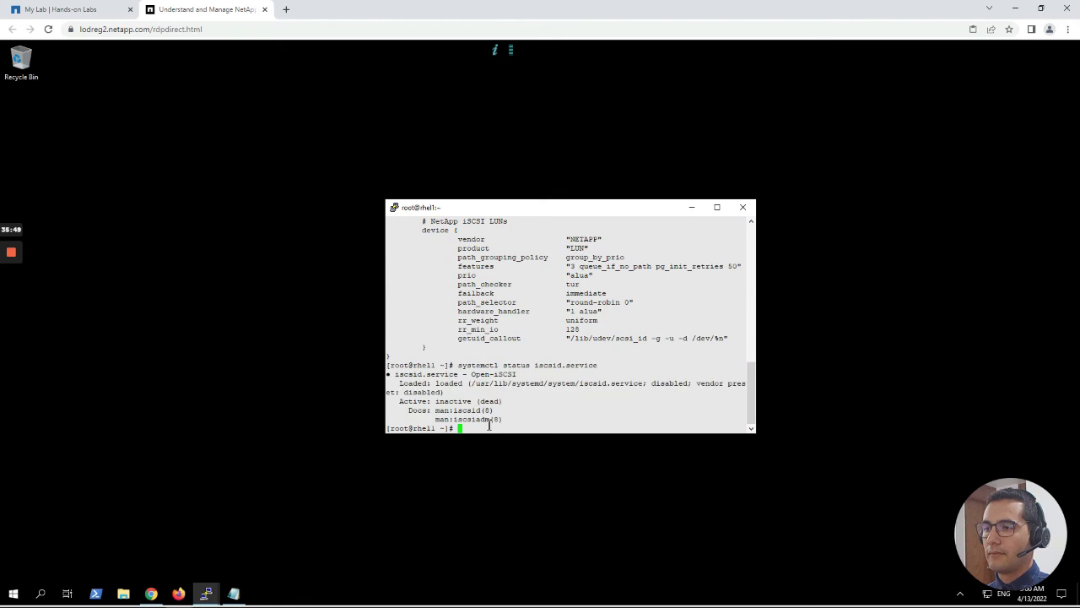
drag(464, 370, 598, 366)
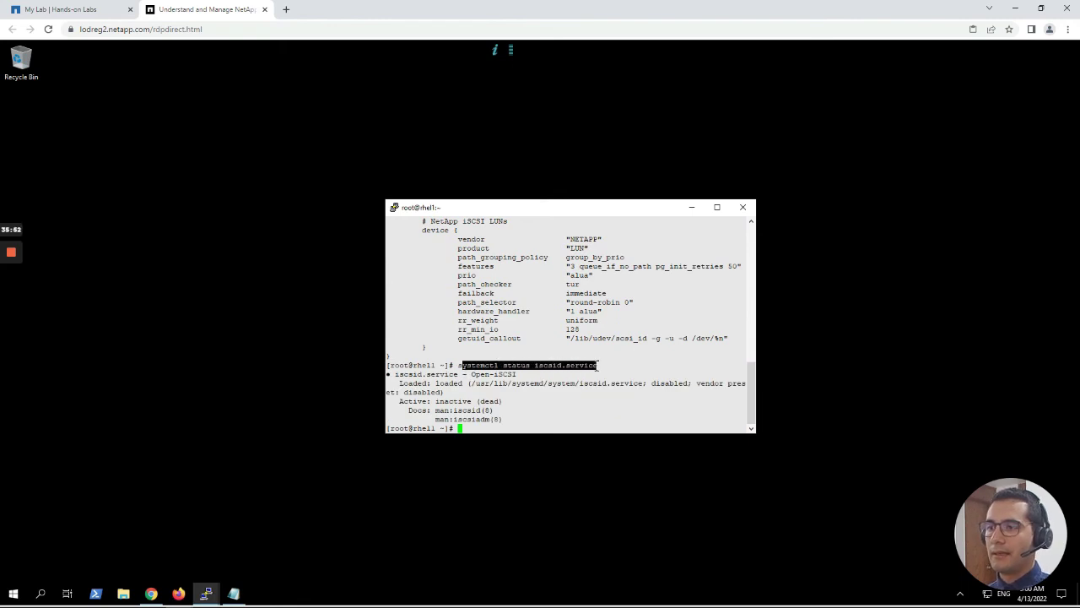
click(558, 389)
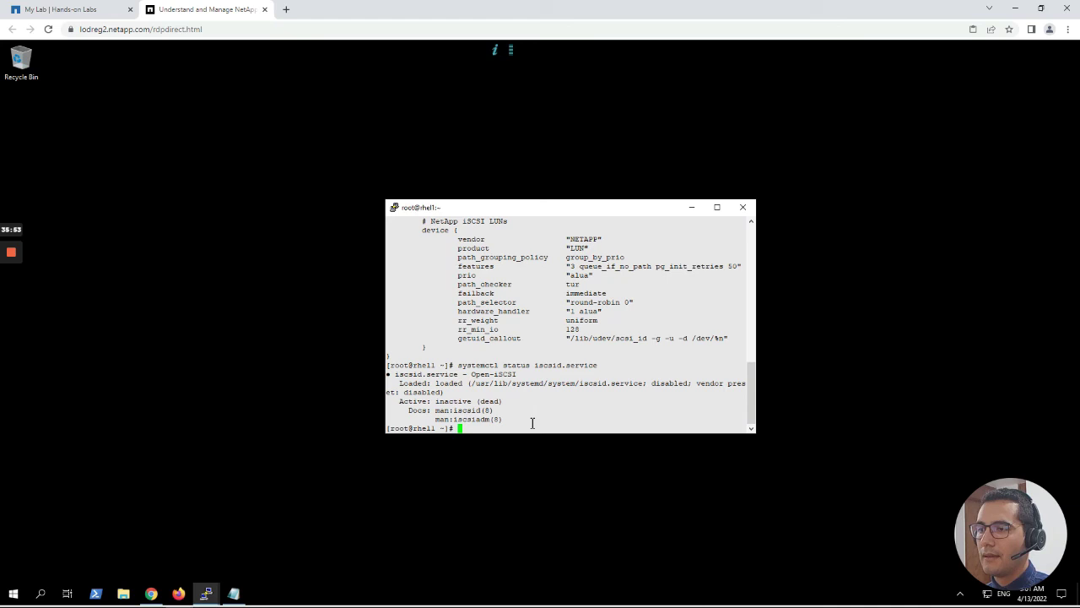
double_click(669, 383)
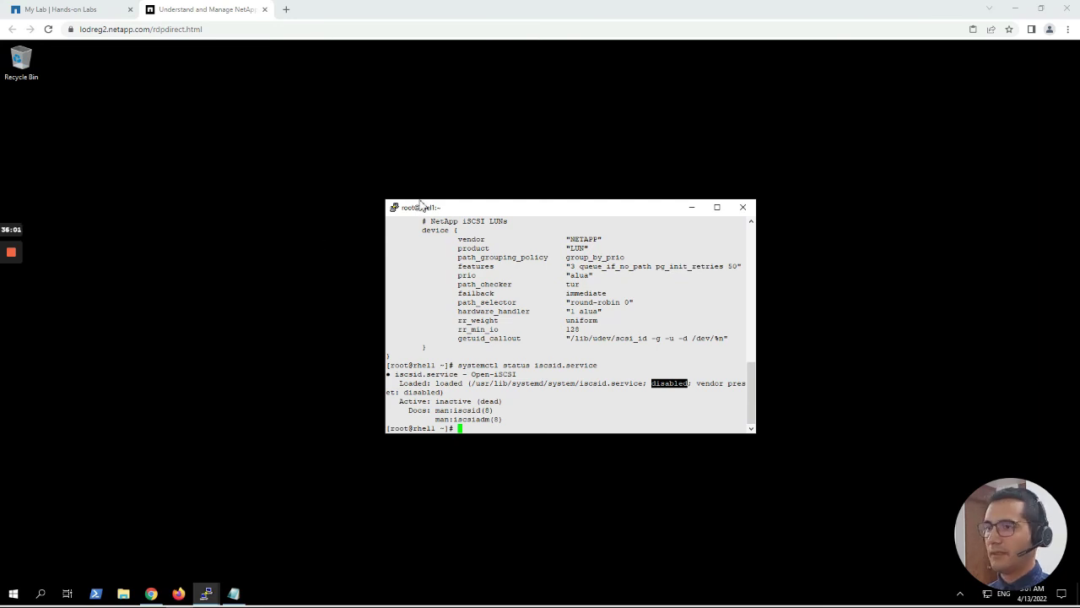
click(486, 219)
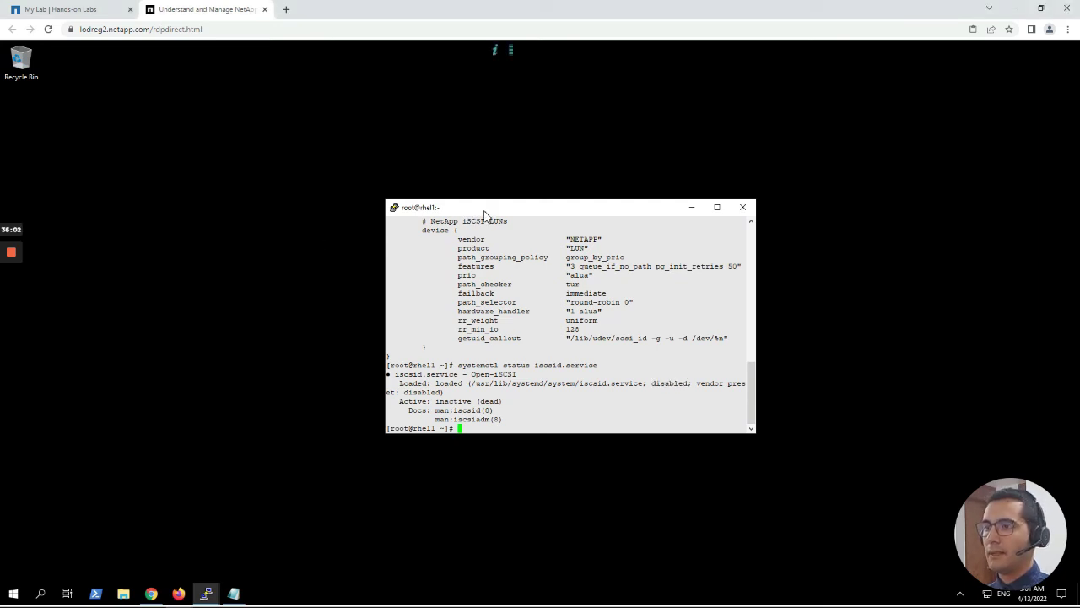
Start the iscsid service with systemctl start iscsid.
right_click(521, 420)
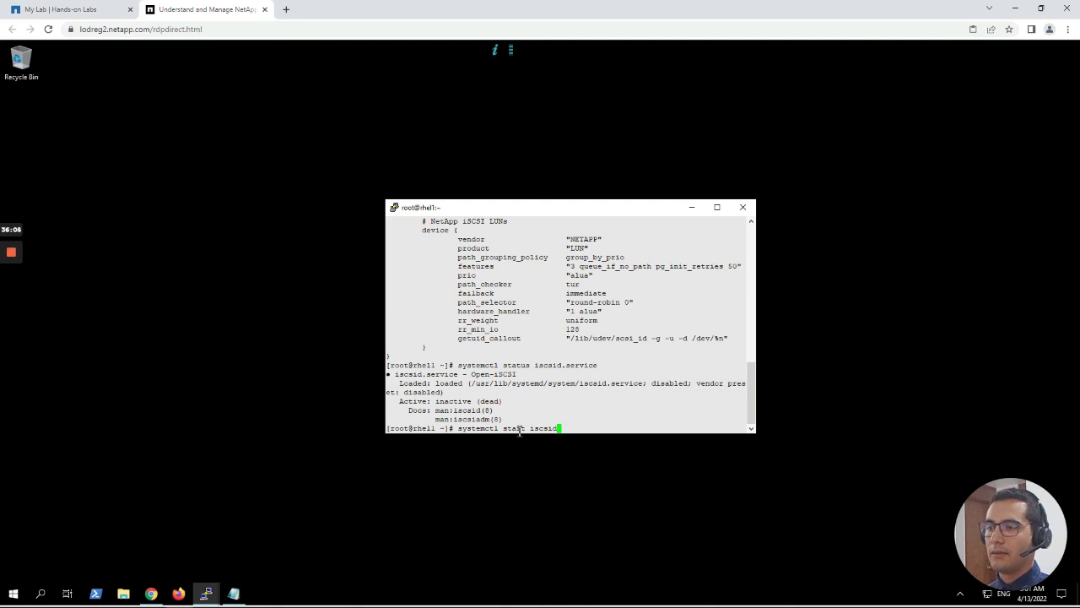
double_click(521, 437)
click(562, 436)
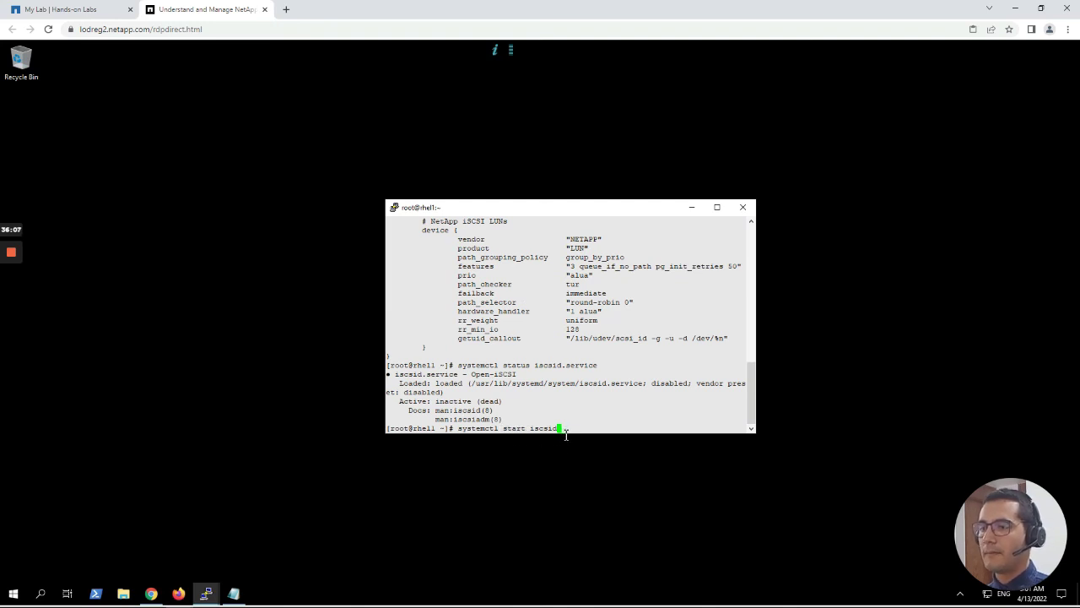
key(Return)
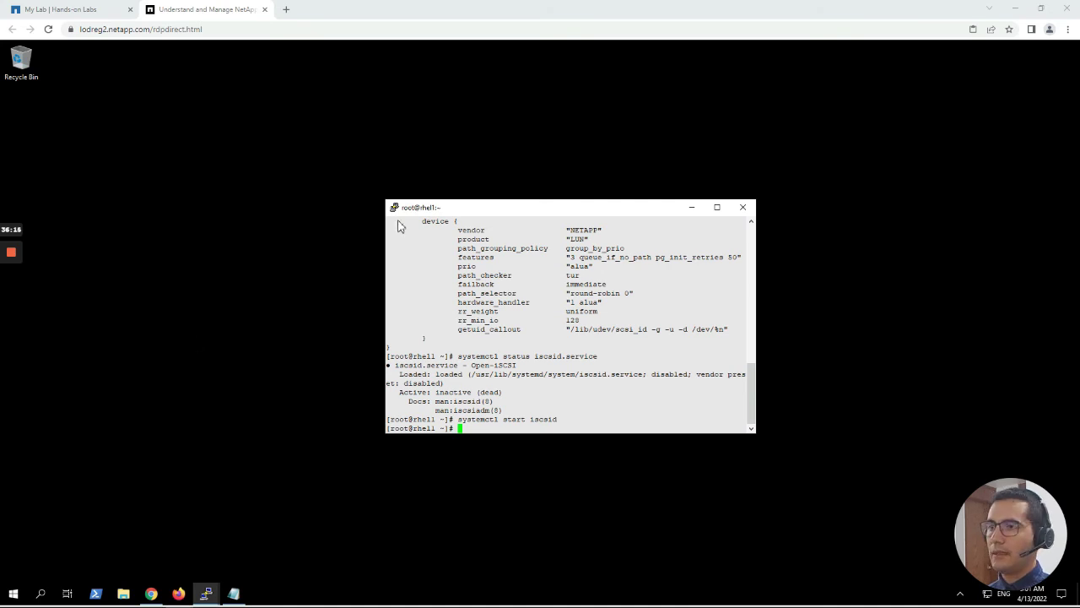
Enable iscsid at boot with systemctl enable iscsid, creating the multi-user.target symlink.
click(444, 263)
text(systemctl enable iscsid)
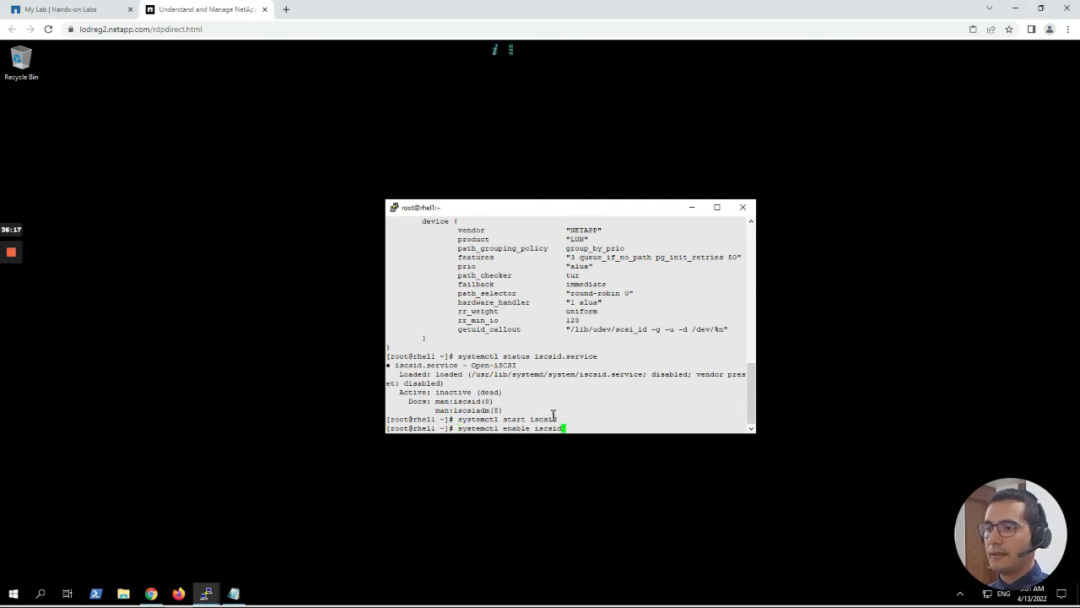
key(Return)
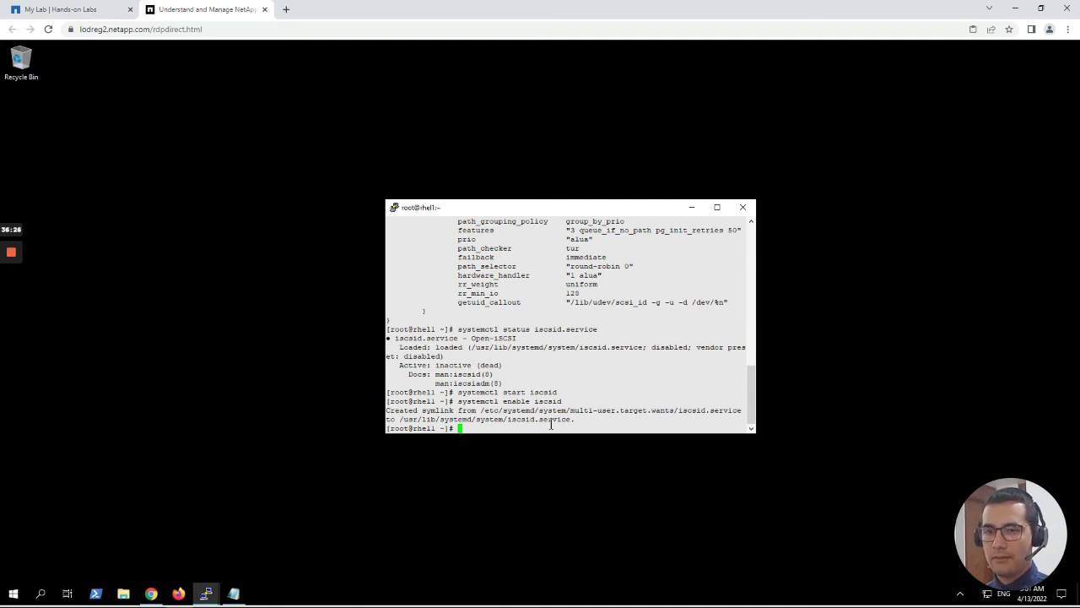
key(Up)
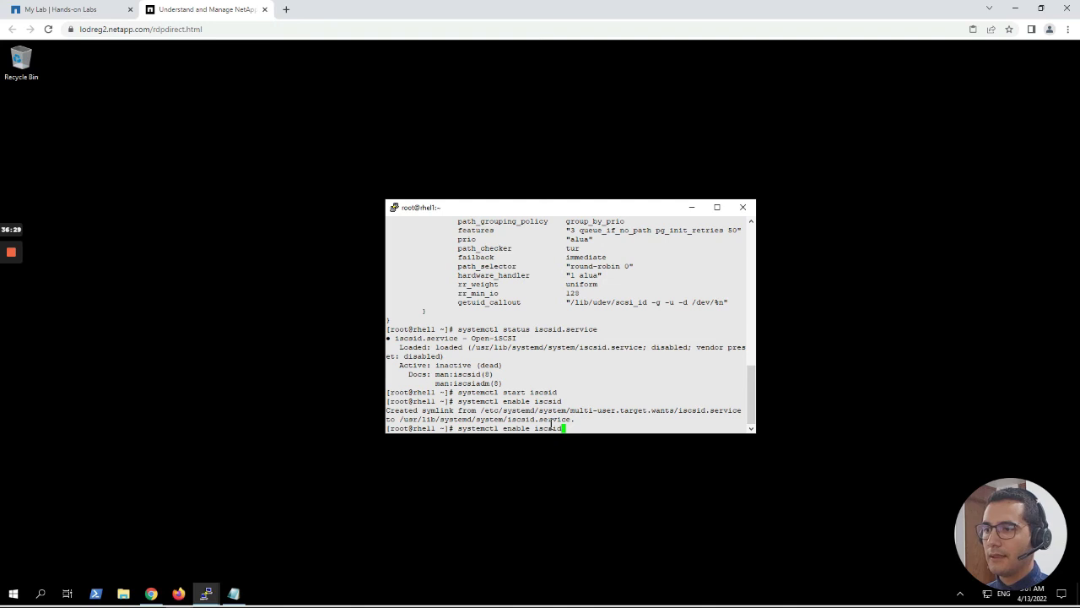
key(Up)
key(Up)
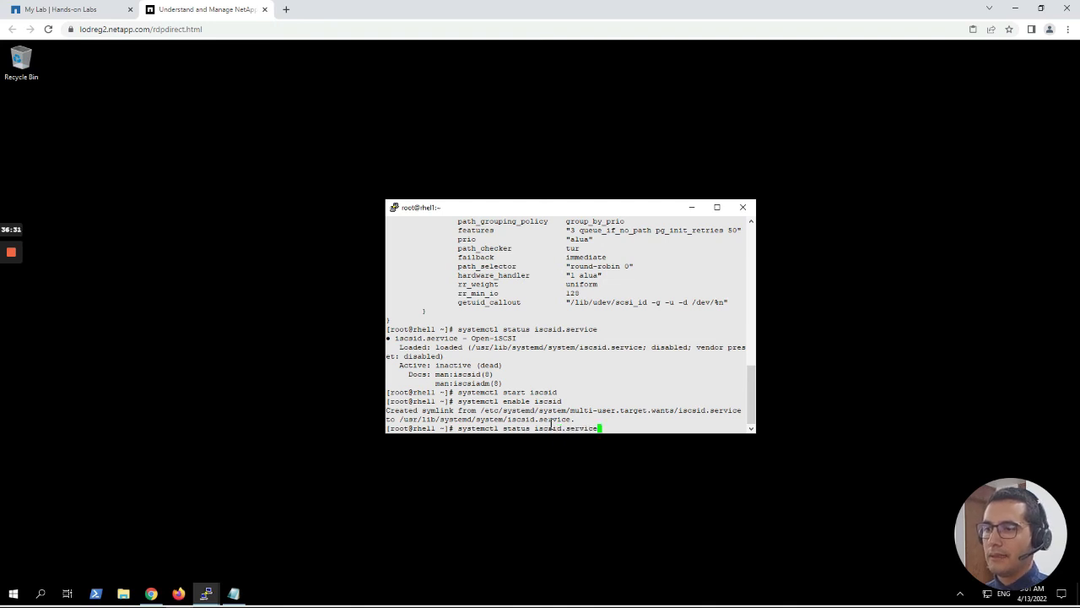
Rerun the iscsid status check, showing it enabled, active (running) with main PID 5972.
key(Return)
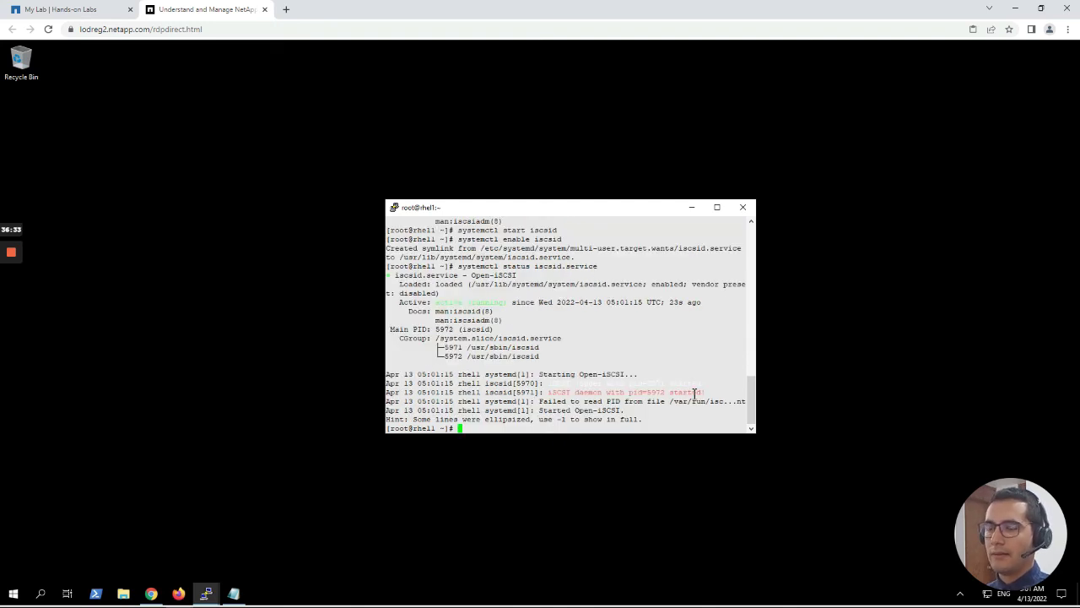
drag(714, 392, 533, 392)
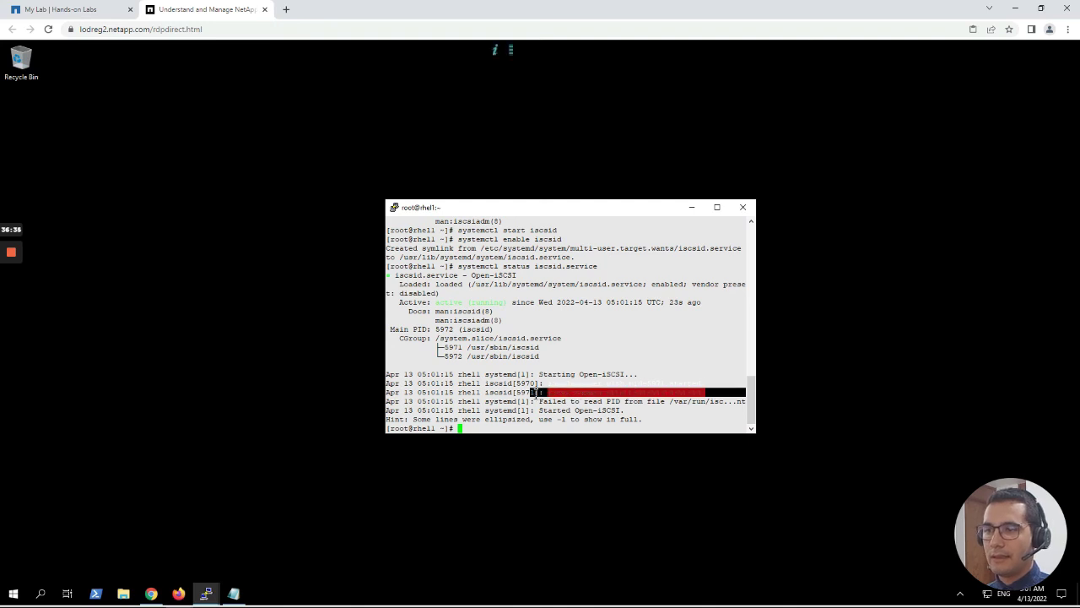
click(533, 393)
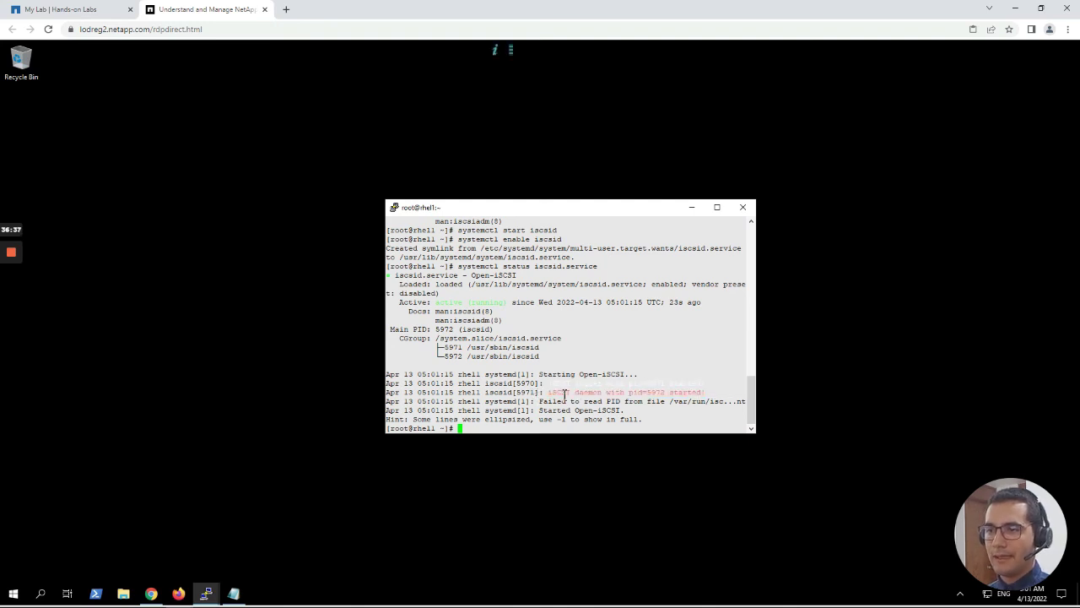
double_click(657, 392)
click(657, 393)
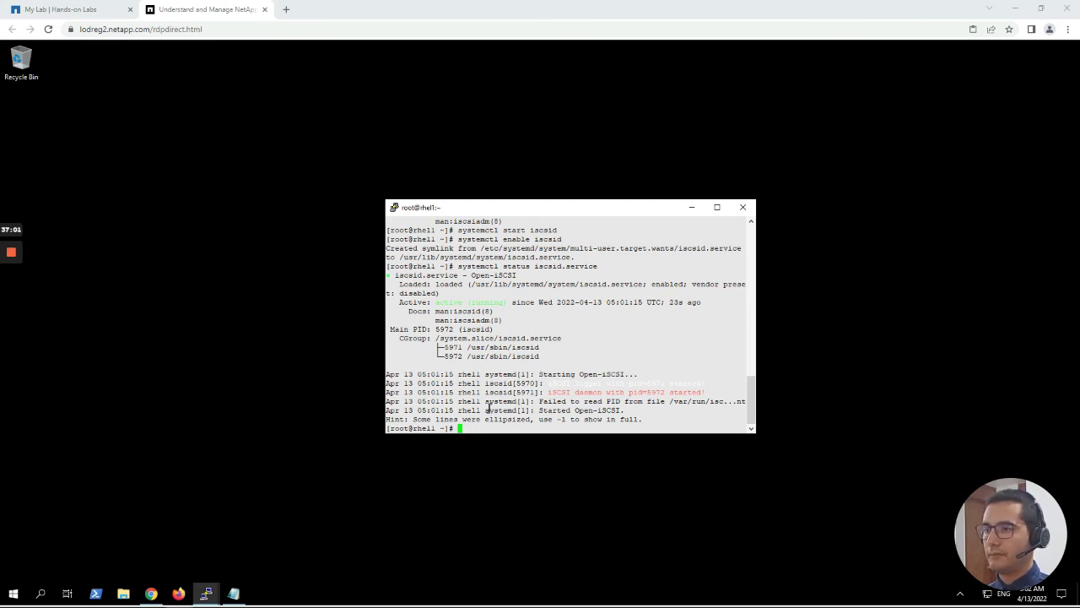
Run sendtargets discovery against portal 192.168.0.131, listing targets 192.168.0.131–134 on port 3260.
right_click(483, 427)
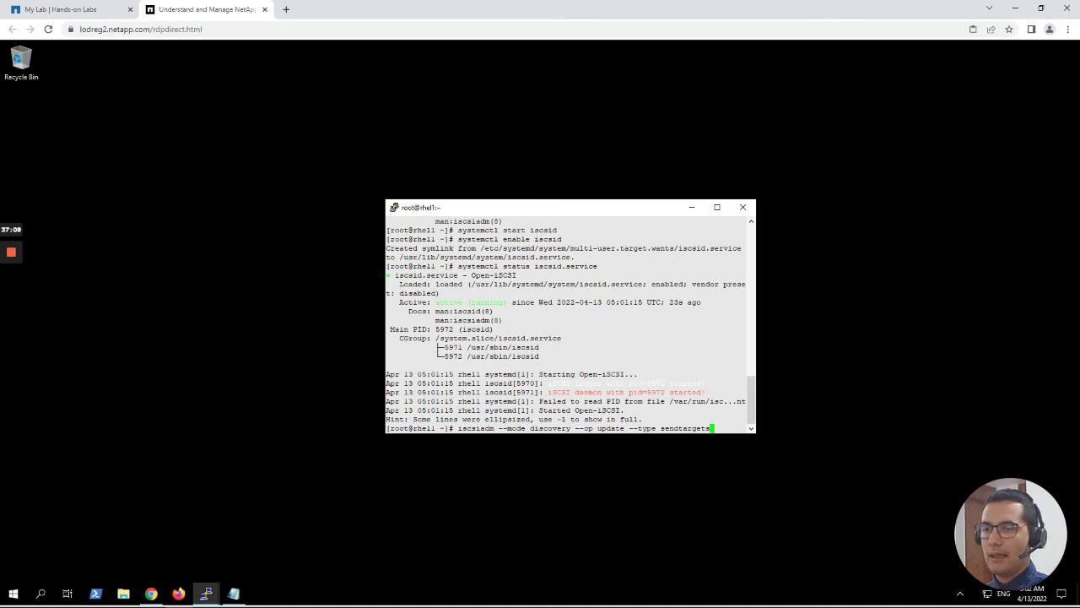
text(--)
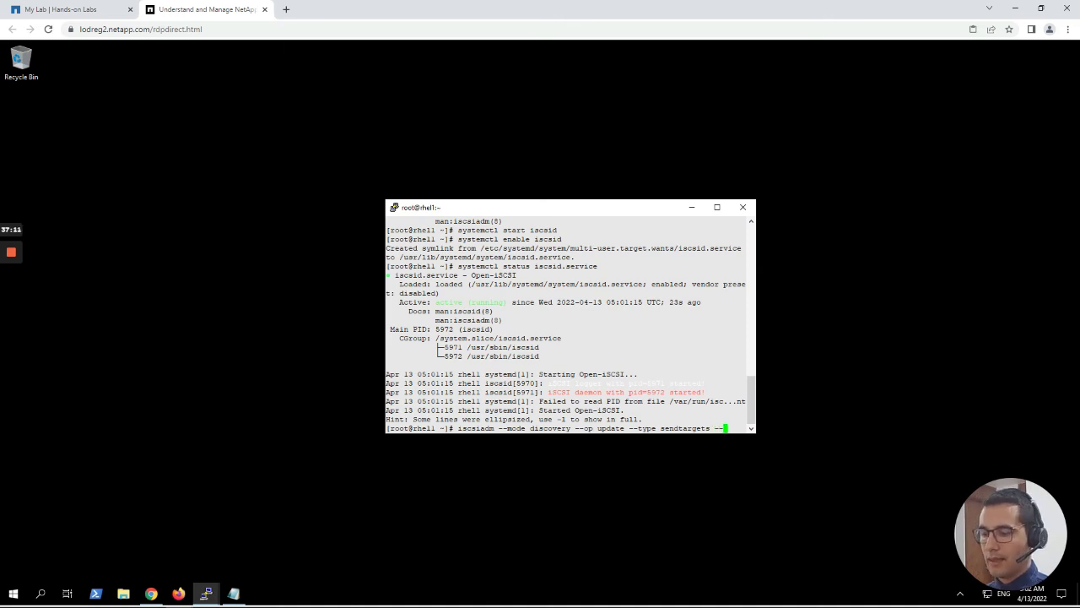
text(por)
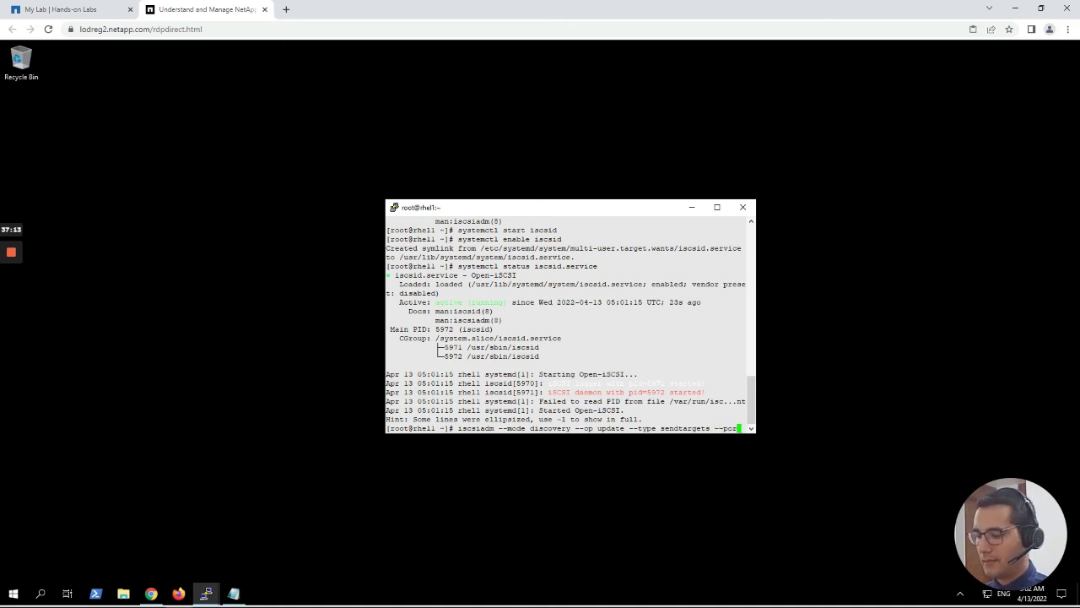
text(tal)
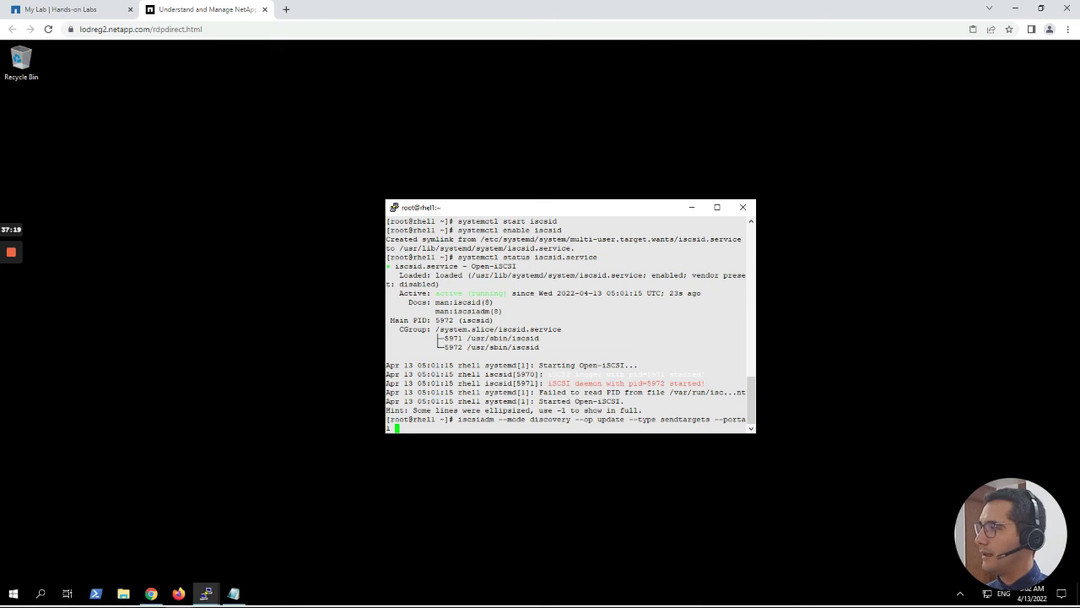
text(1)
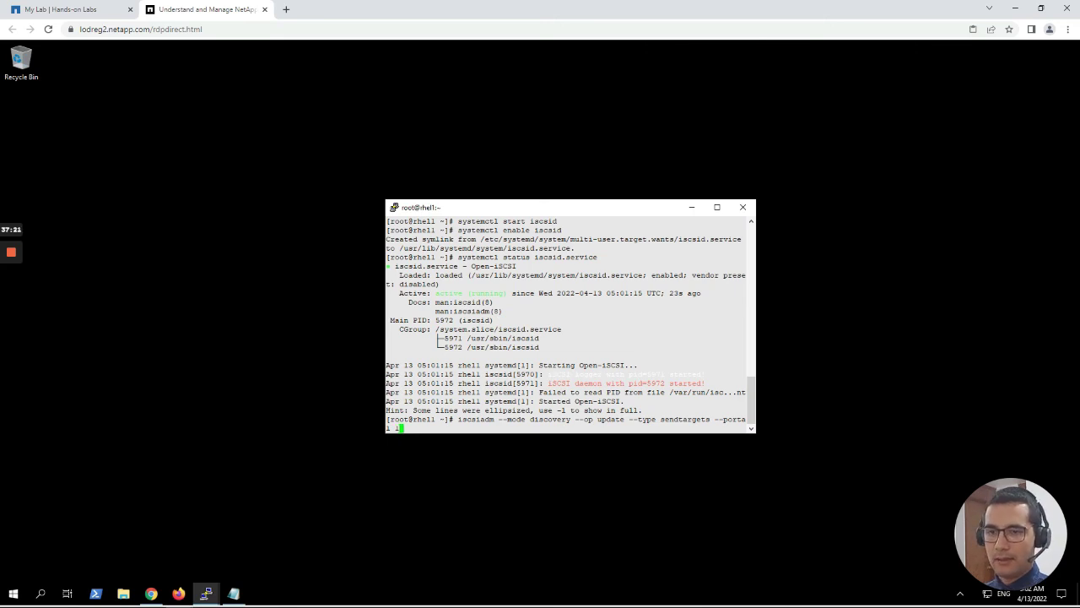
text(92.168.0.)
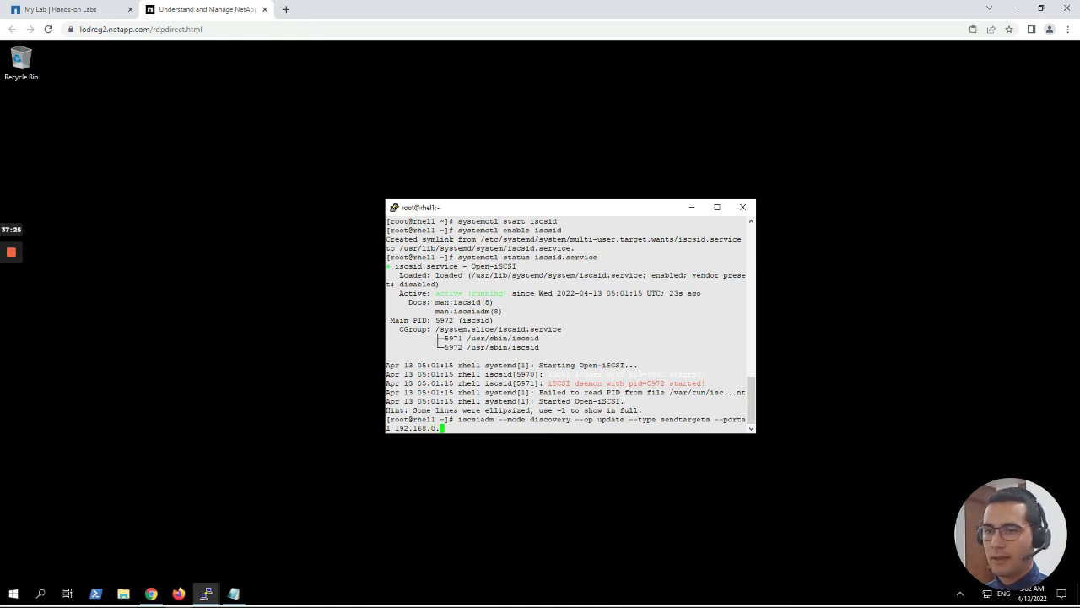
text(131)
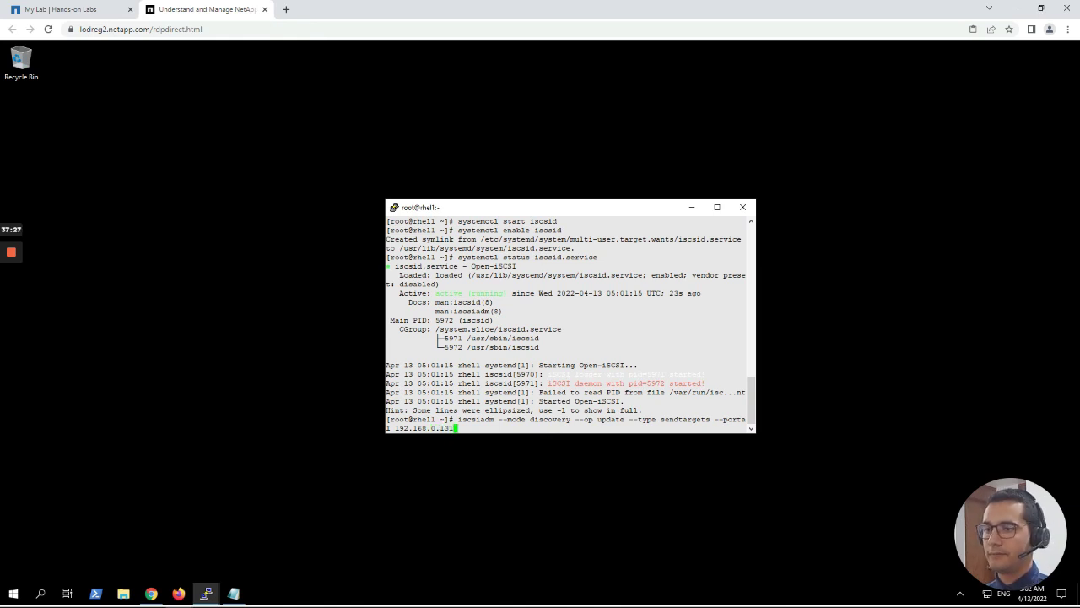
key(Return)
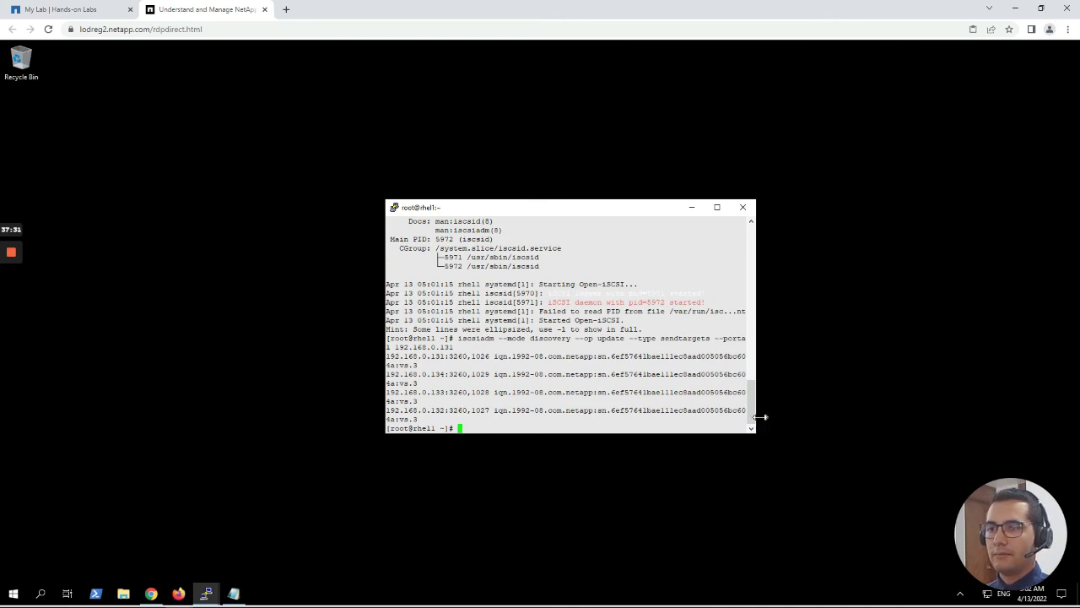
drag(761, 417, 850, 418)
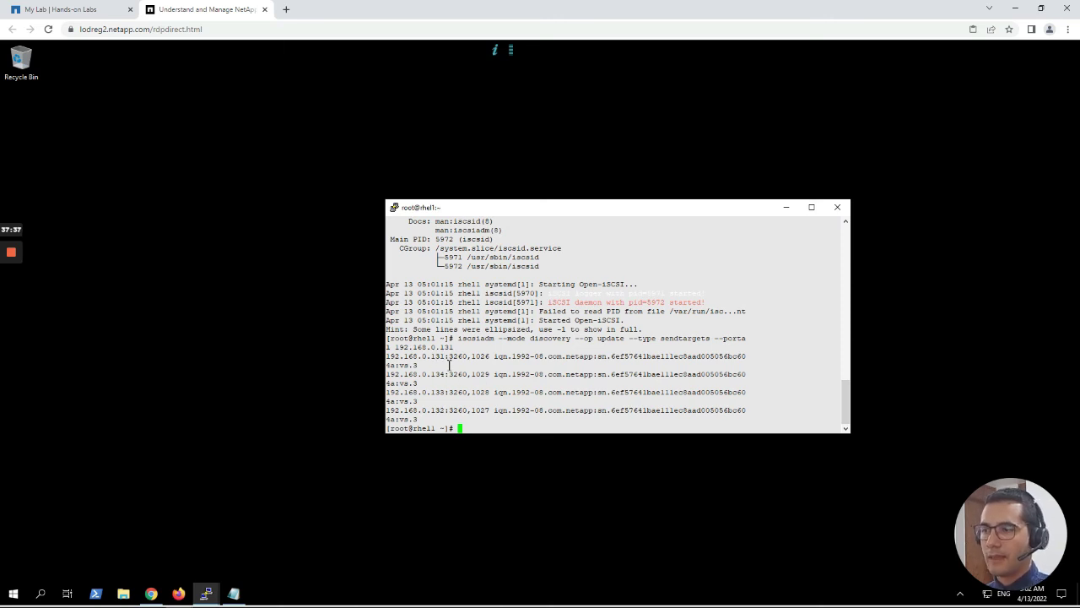
drag(387, 356, 445, 391)
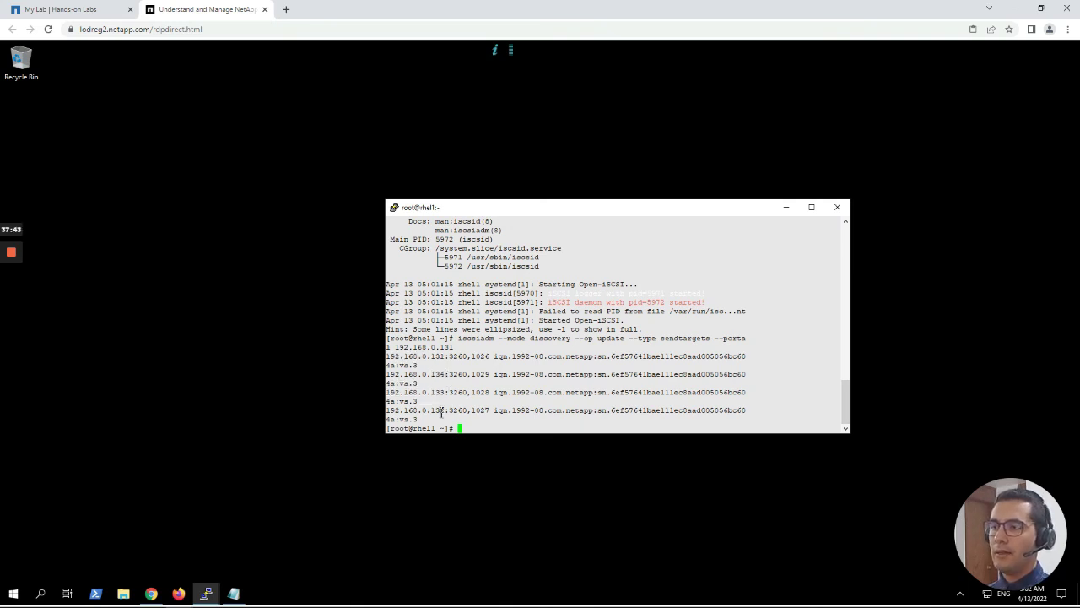
drag(385, 410, 445, 410)
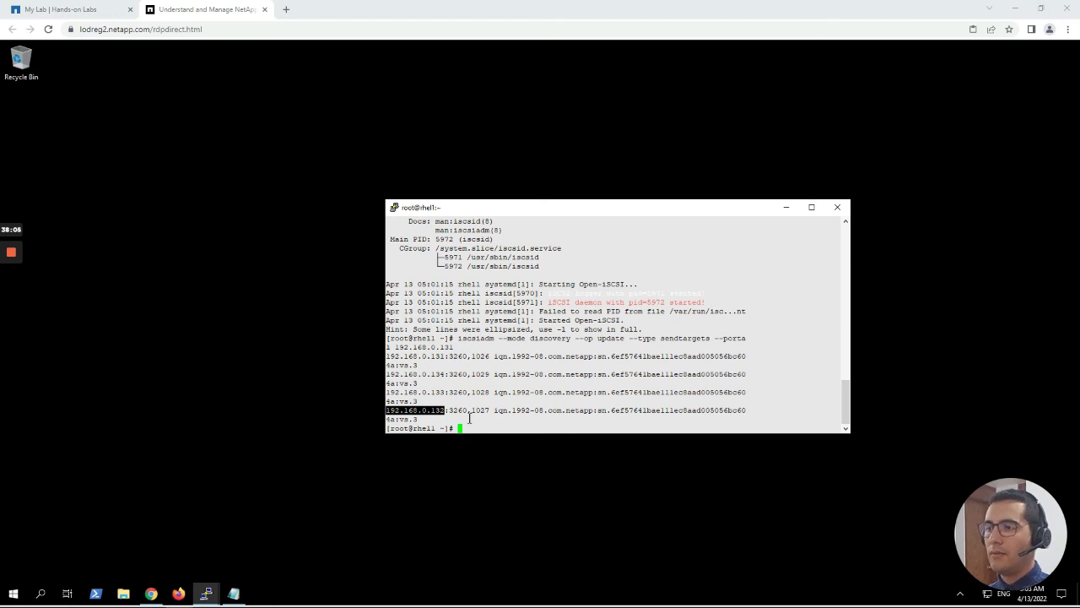
Confirm 'iscsiadm --mode session' reports no active sessions, then paste 'iscsiadm --mode node -l all'.
text(iscsiadm --mode session)
key(Return)
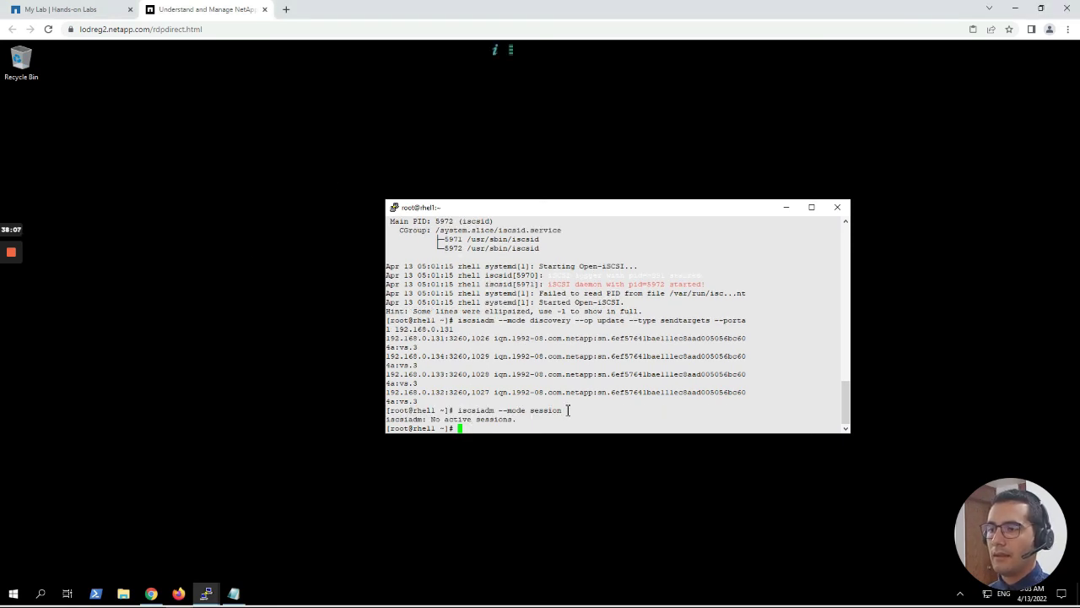
drag(568, 410, 444, 412)
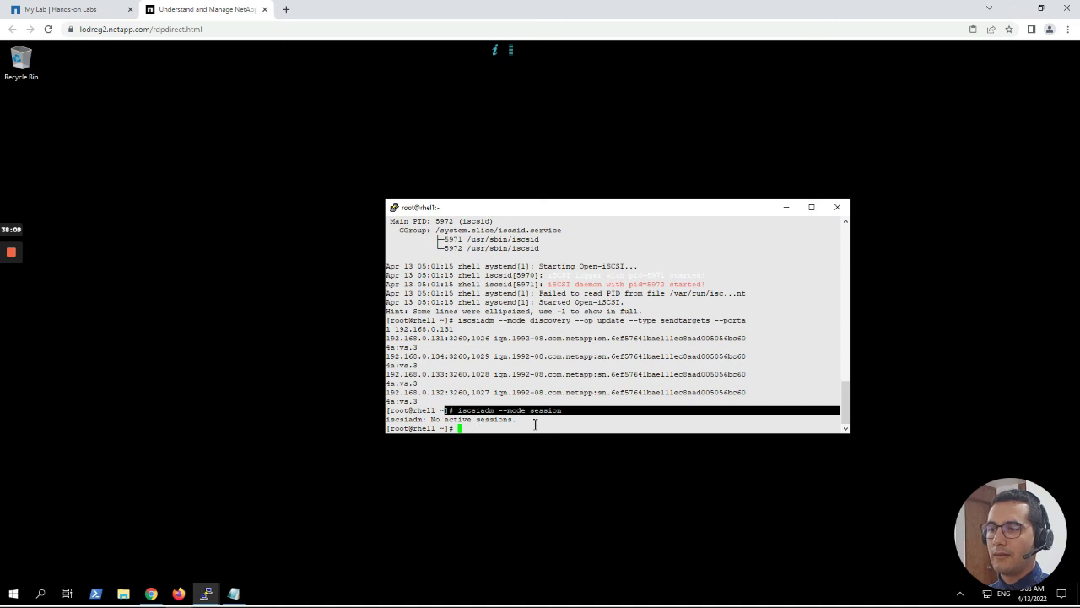
drag(535, 425, 363, 420)
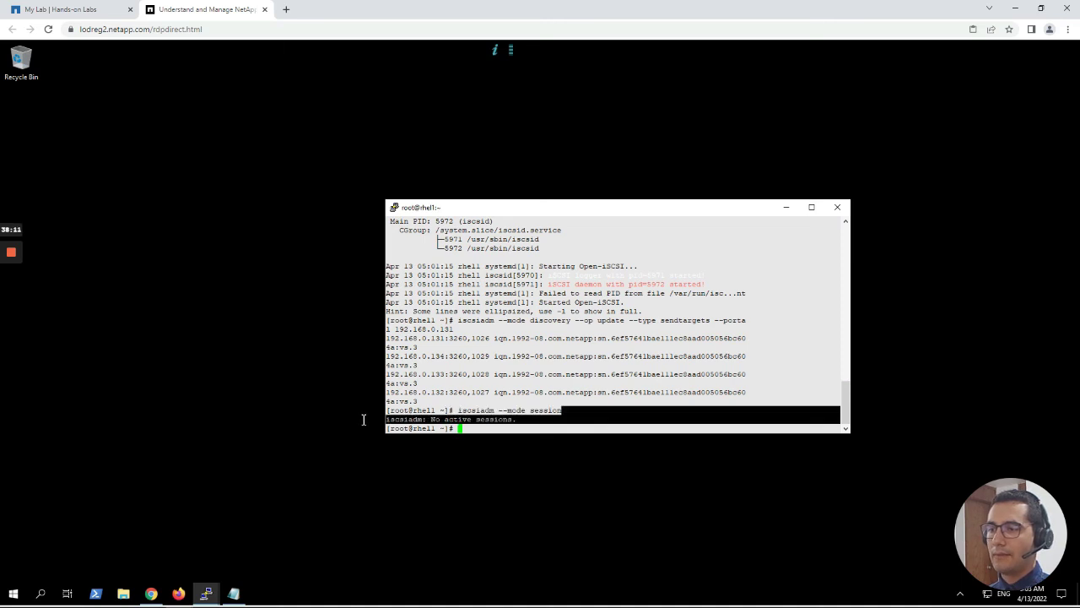
click(549, 411)
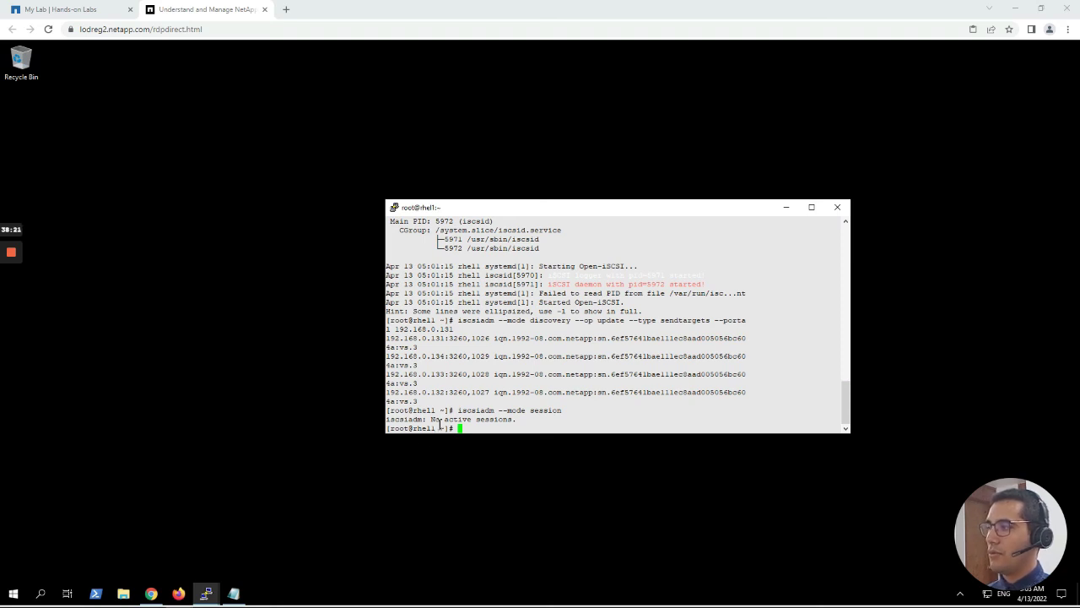
right_click(508, 429)
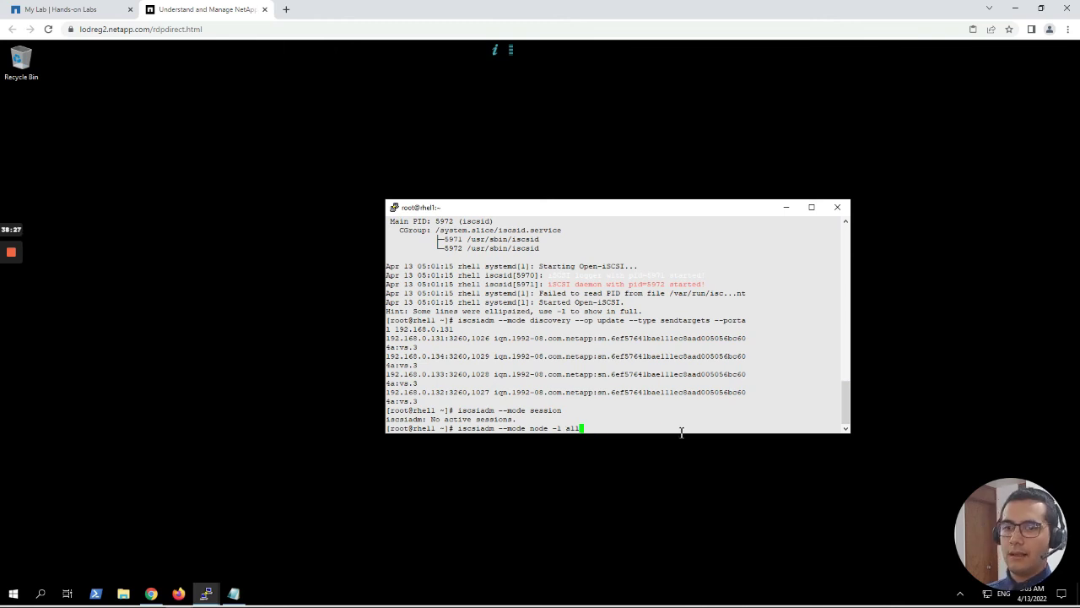
Log in to all four iSCSI targets and list the resulting active tcp sessions.
key(Return)
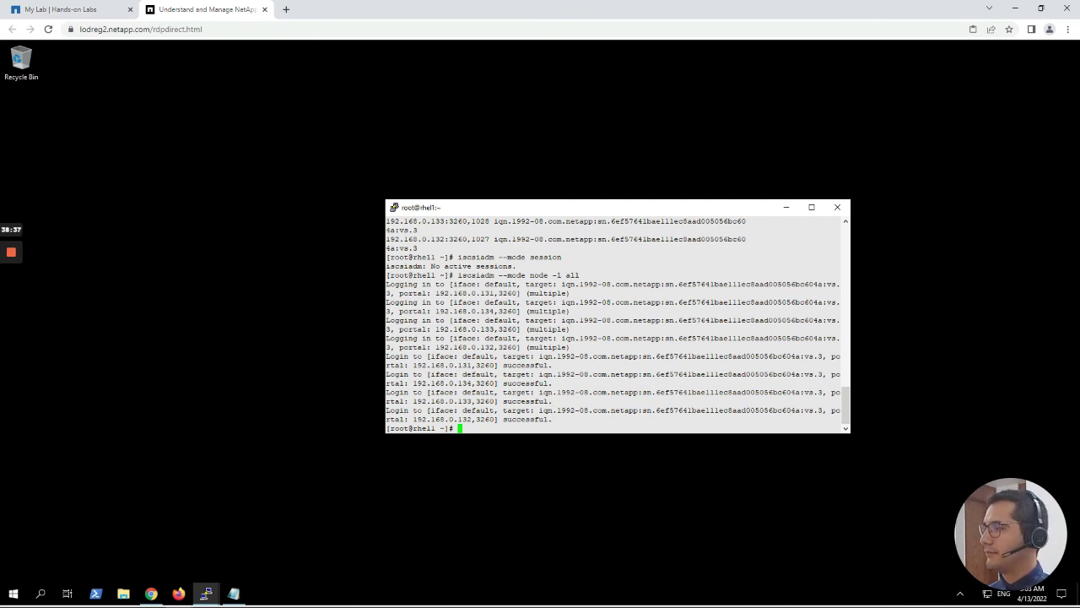
key(Up)
key(Up)
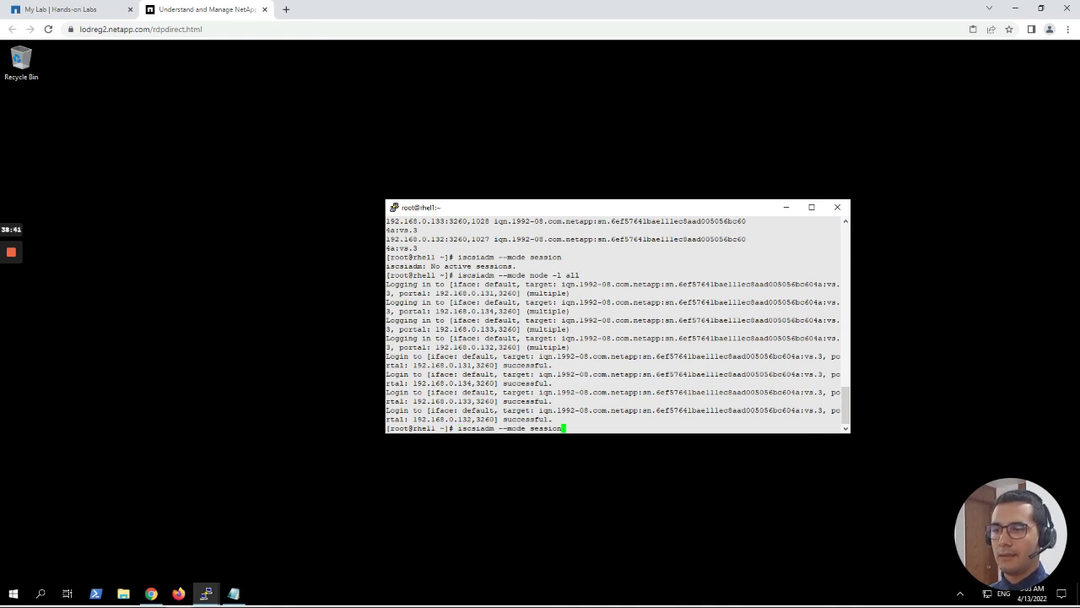
key(Return)
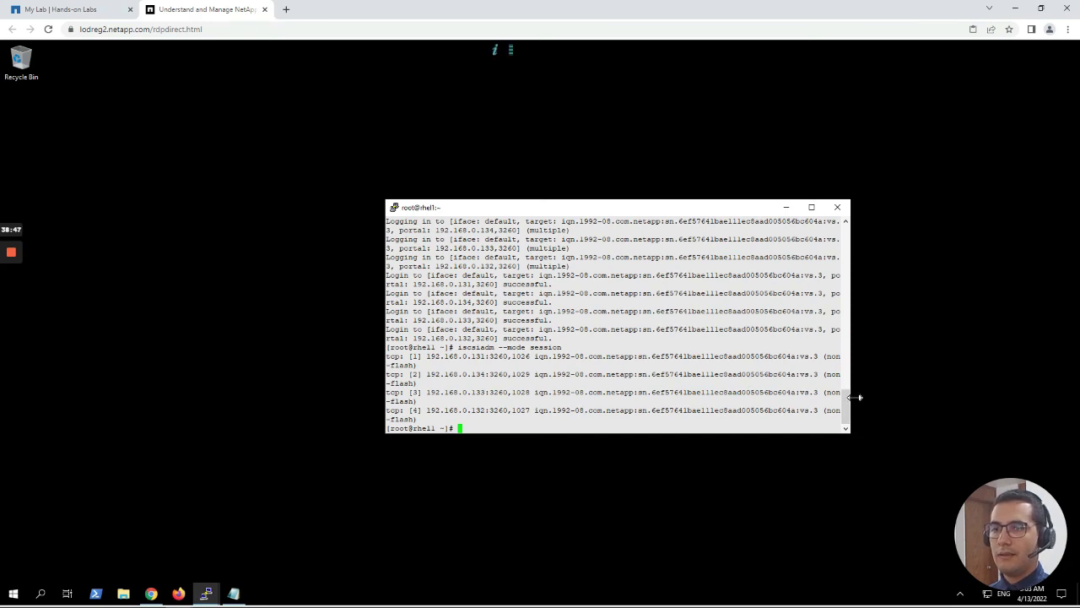
Widen the PuTTY window and rerun the session listing so the 192.168.0.131–134 lines fit.
drag(849, 402, 889, 396)
drag(958, 394, 959, 394)
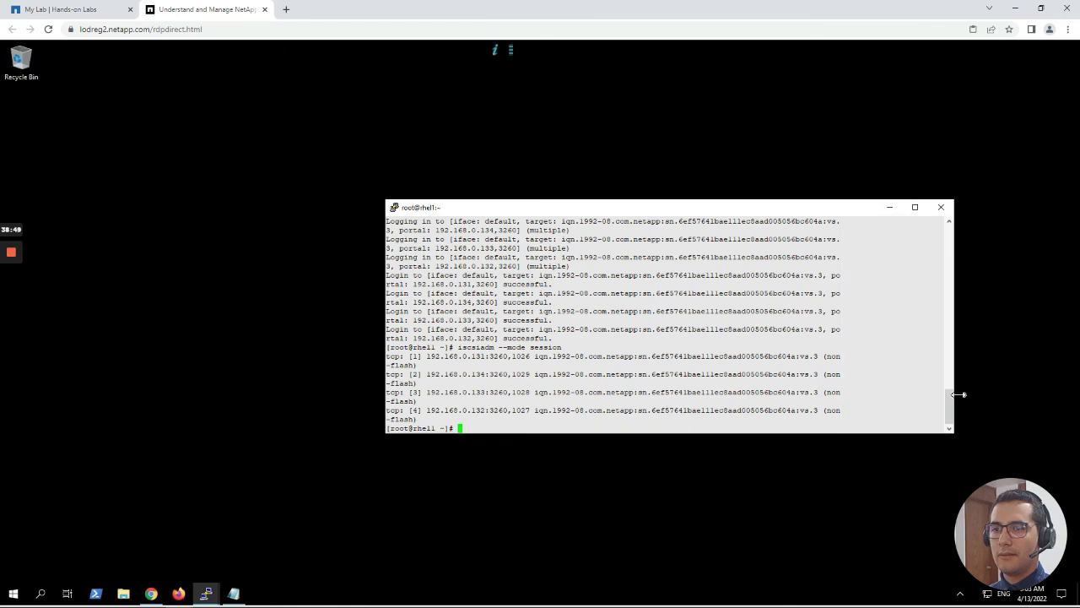
key(Up)
key(Return)
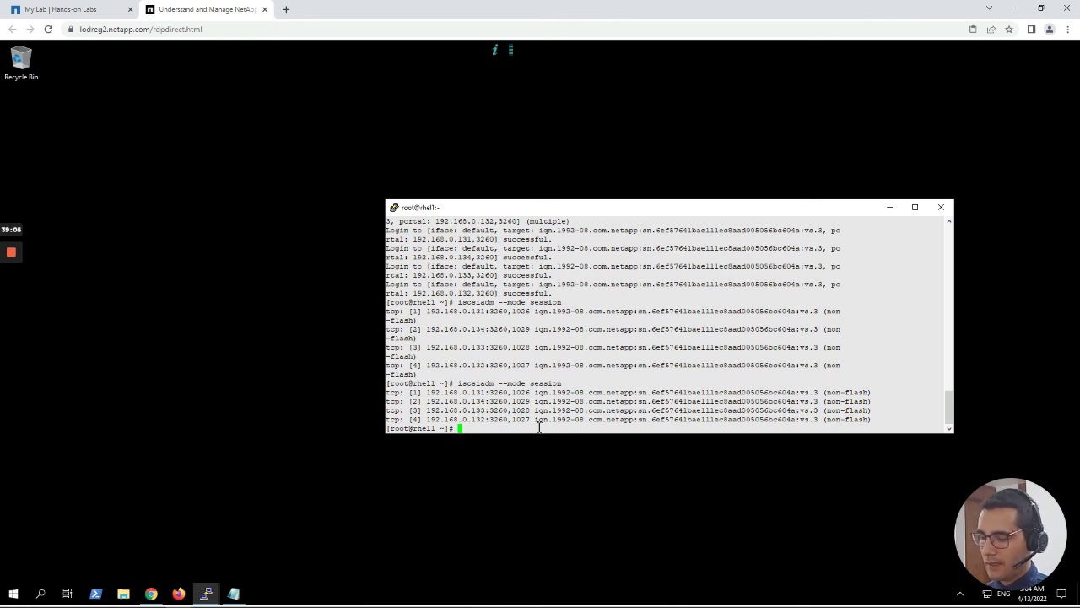
Correct 'sanlun show' to 'sanlun lun show' to list linux.lun (10g, cDOT) on /dev/sda–sdd.
text(san)
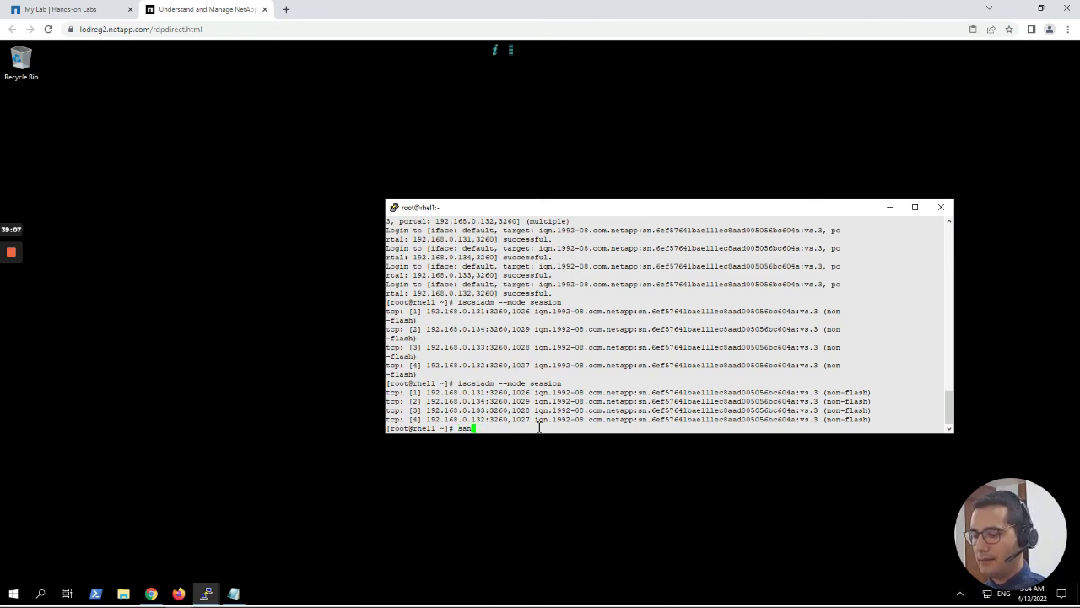
text(lun show)
key(Return)
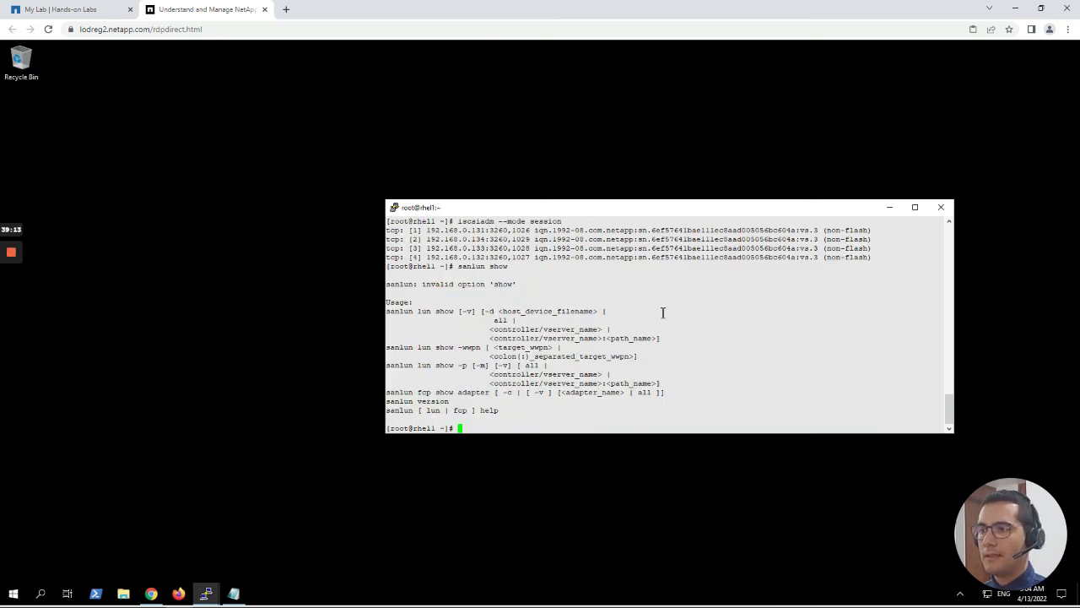
key(Up)
key(Left)
key(Left)
key(Left)
key(Left)
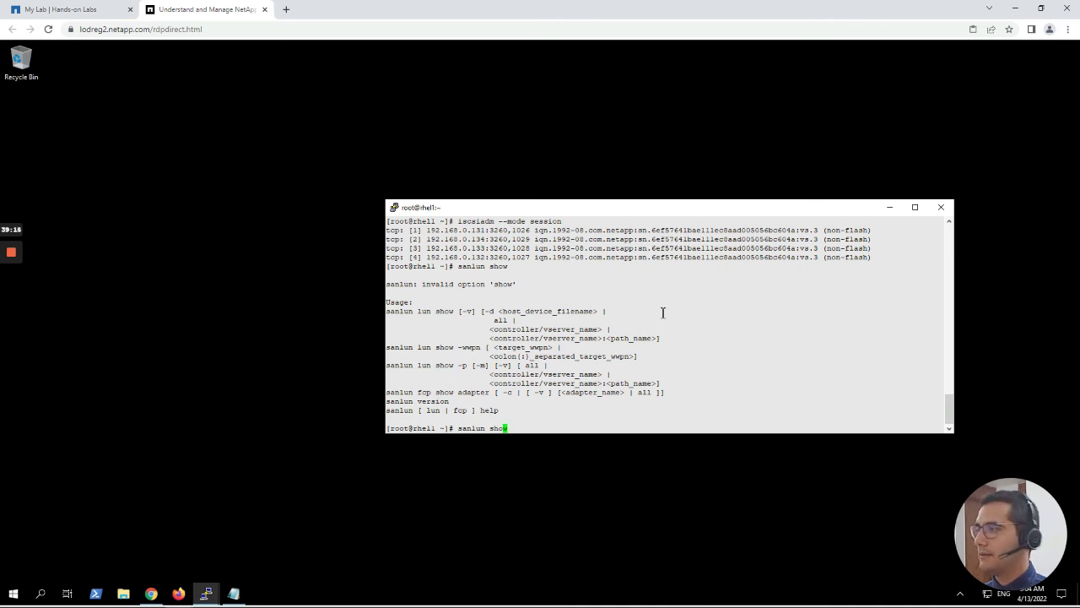
text(lun)
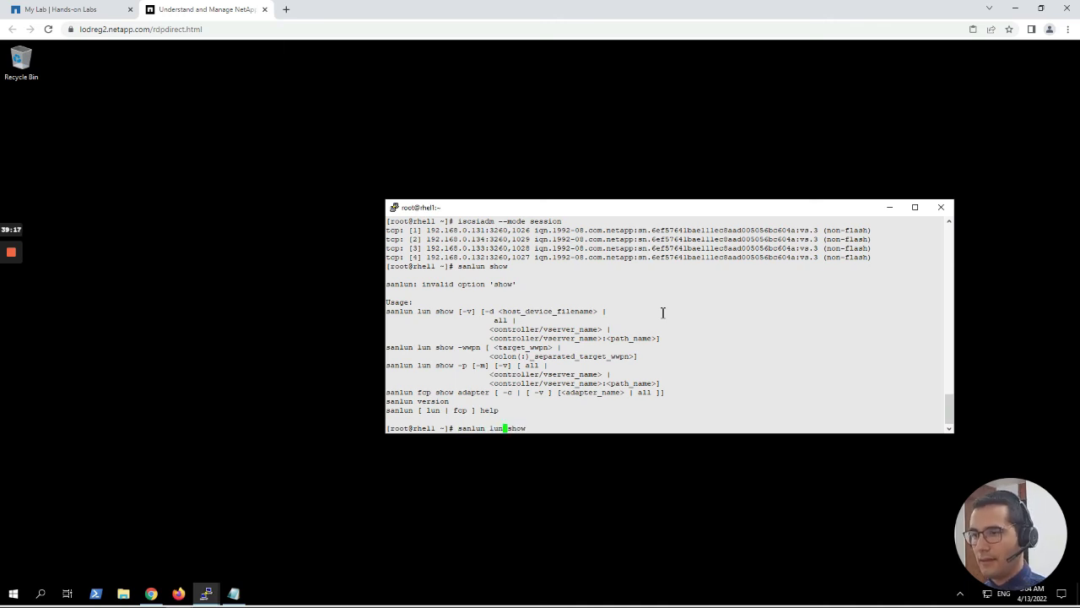
key(Return)
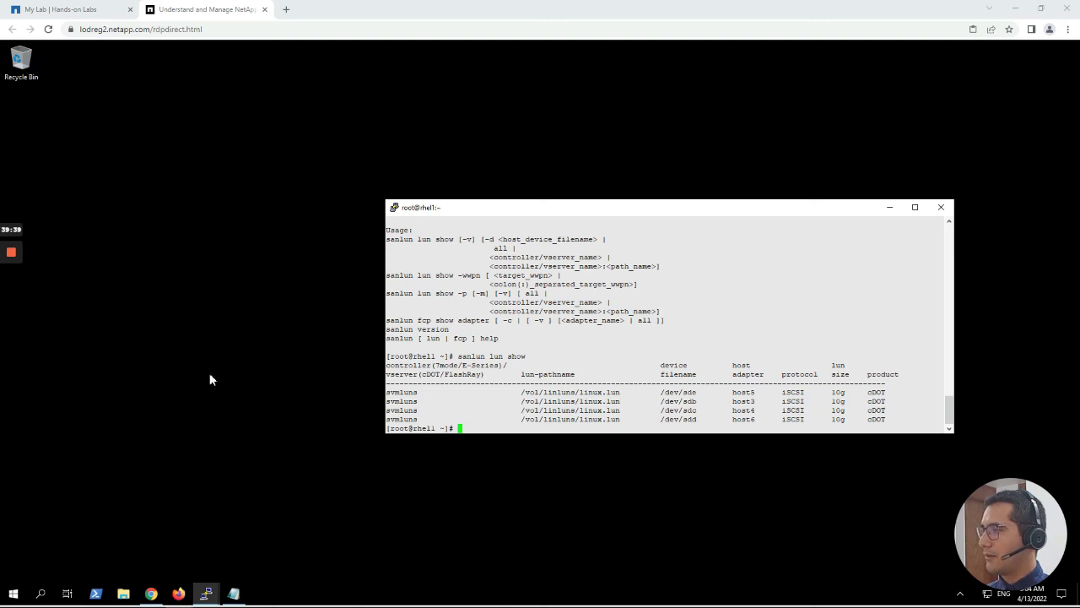
Confirm multipathd is enabled and active (running), then stage 'multipath -ll' at the prompt.
right_click(471, 426)
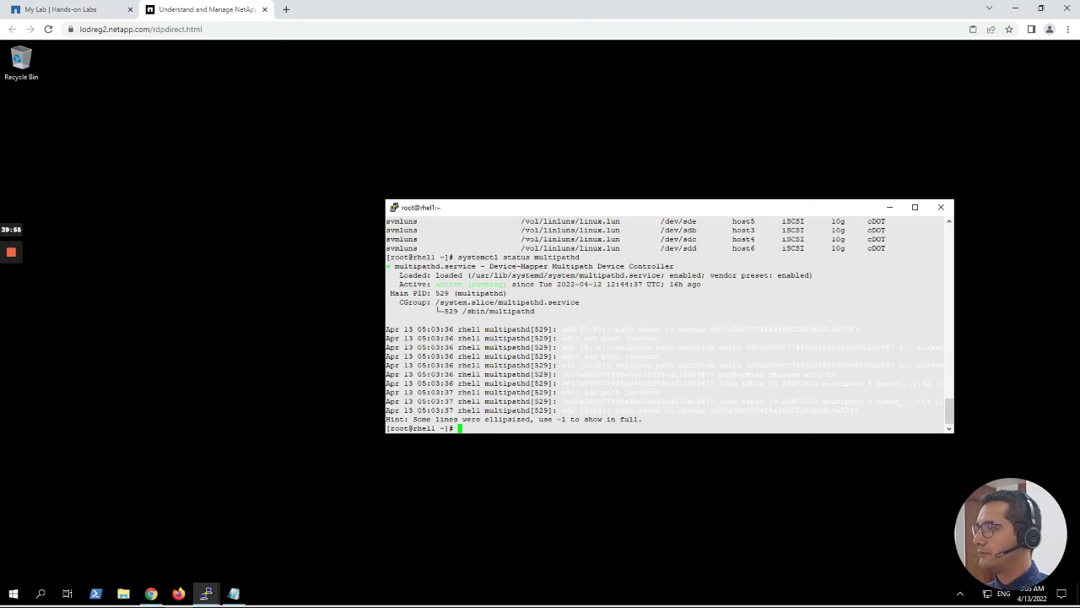
mouse_move(11, 291)
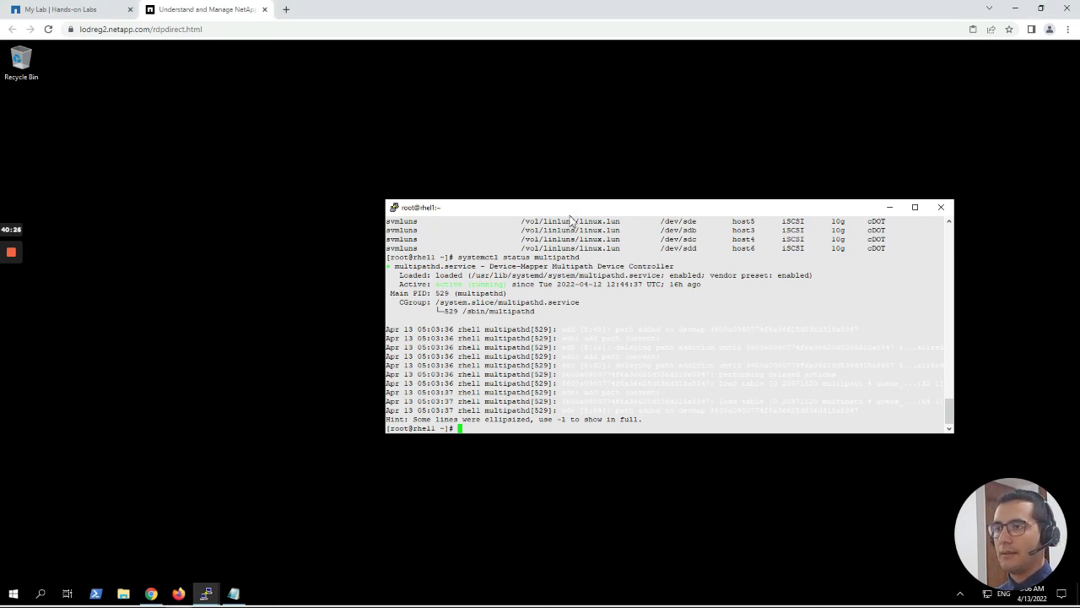
right_click(566, 428)
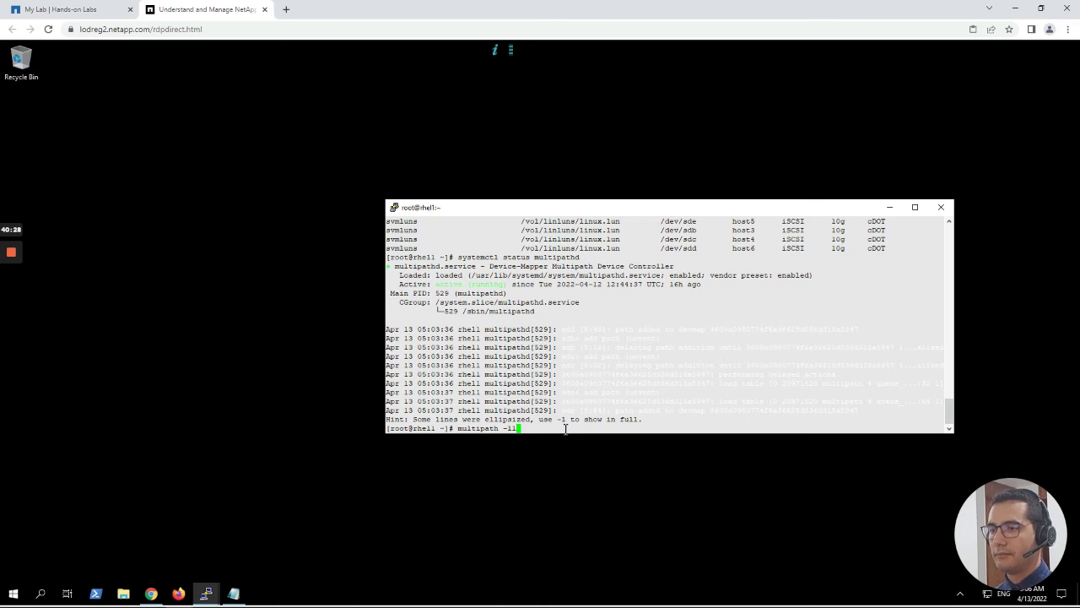
Run multipath -ll, then list the LUN's paths with a corrected 'sanlun lun show -p'.
key(Return)
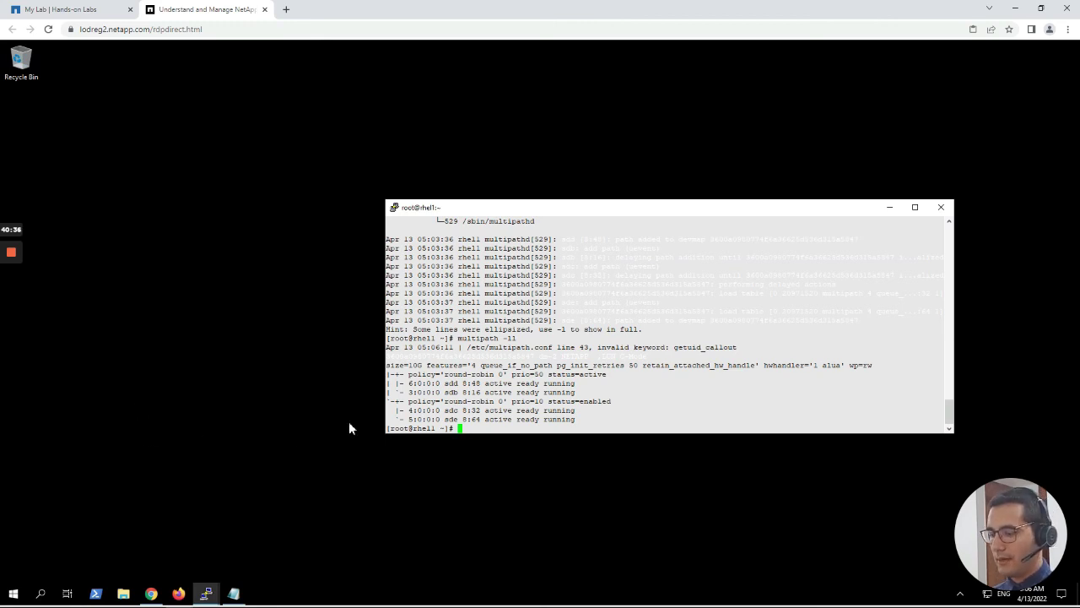
text(san lu)
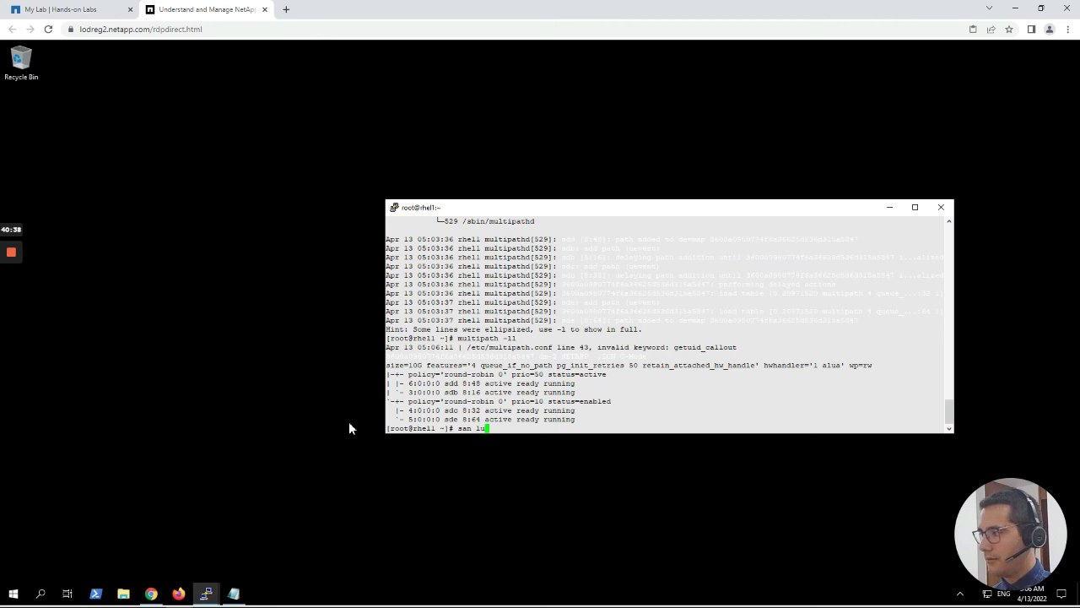
text(ns)
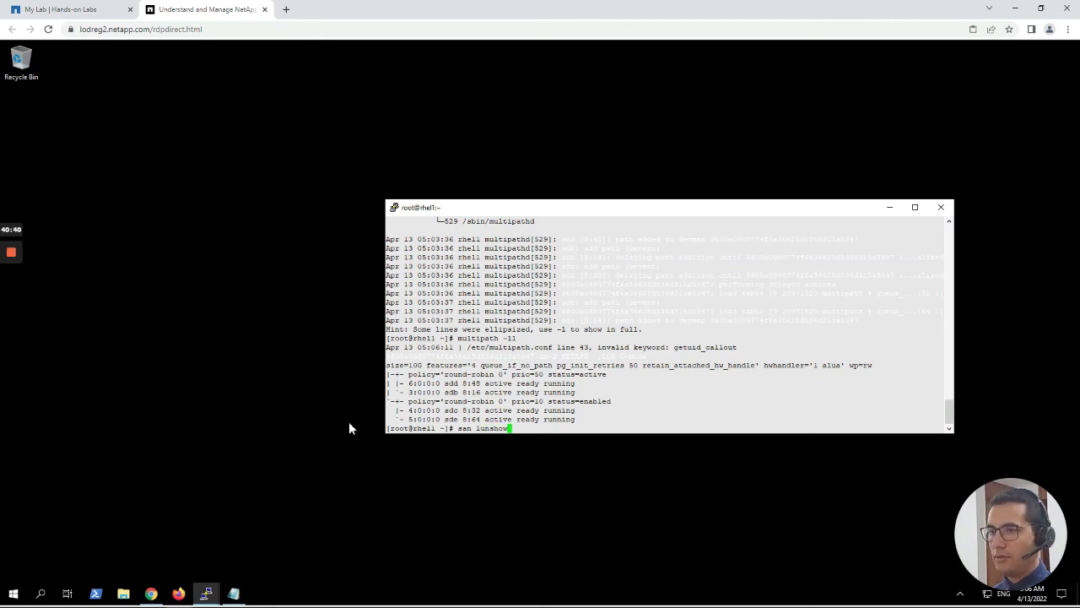
key(BackSpace)
text(sh)
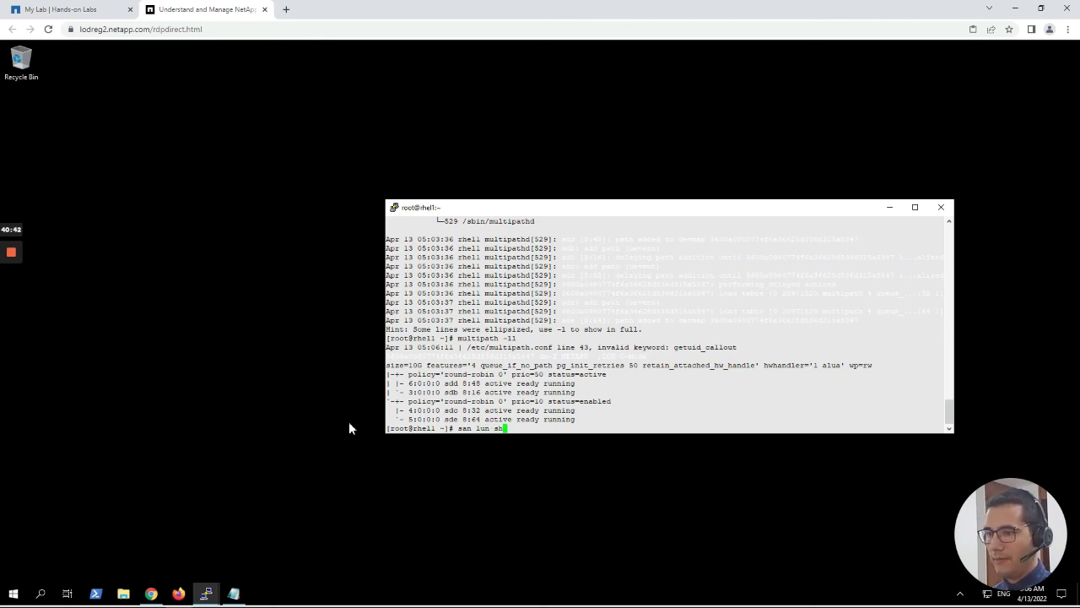
text(ow -p)
key(Return)
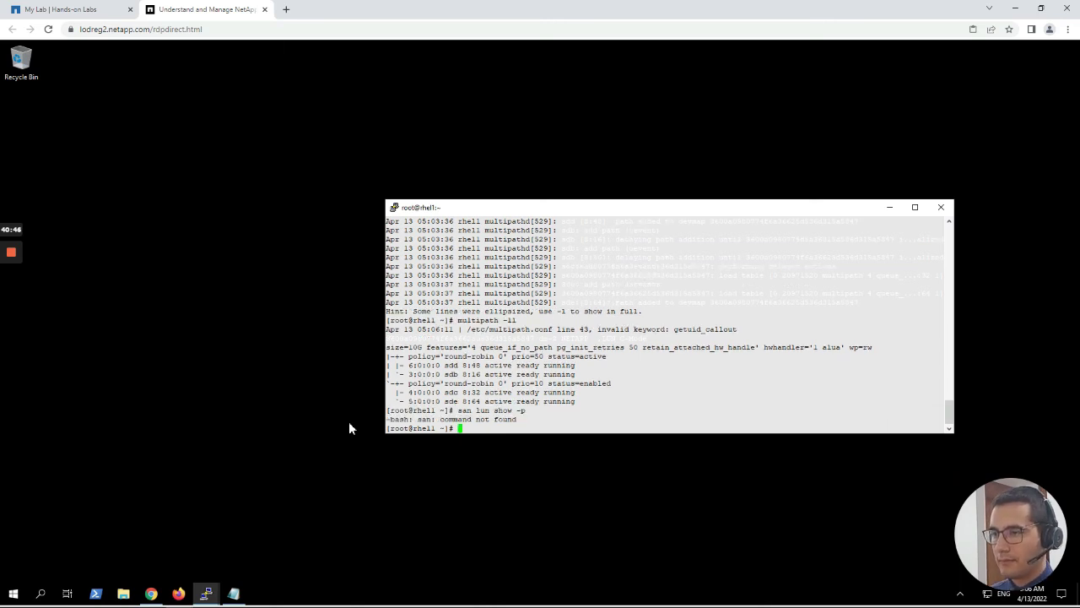
key(Up)
key(Left)
key(Left)
key(Left)
key(Left)
key(Left)
key(Left)
key(Left)
key(Left)
key(Left)
key(Left)
key(Left)
key(Left)
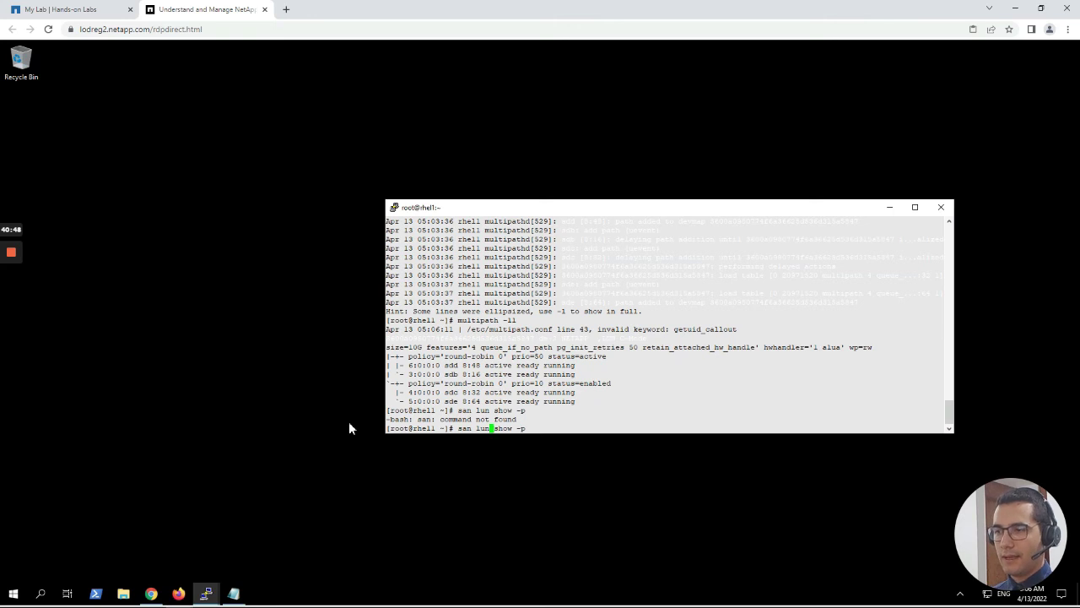
text(lun)
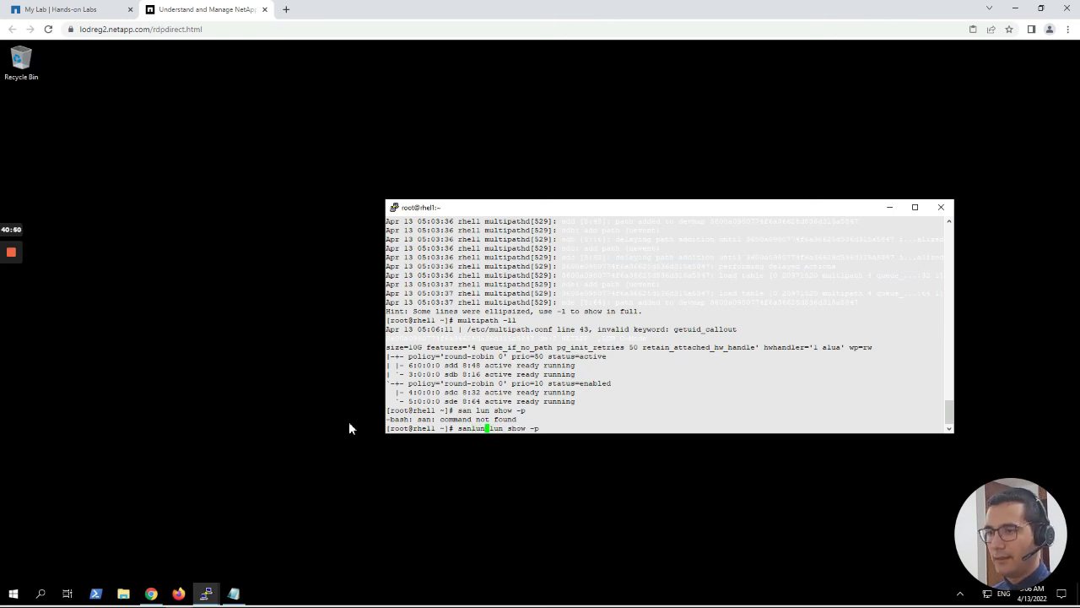
key(Return)
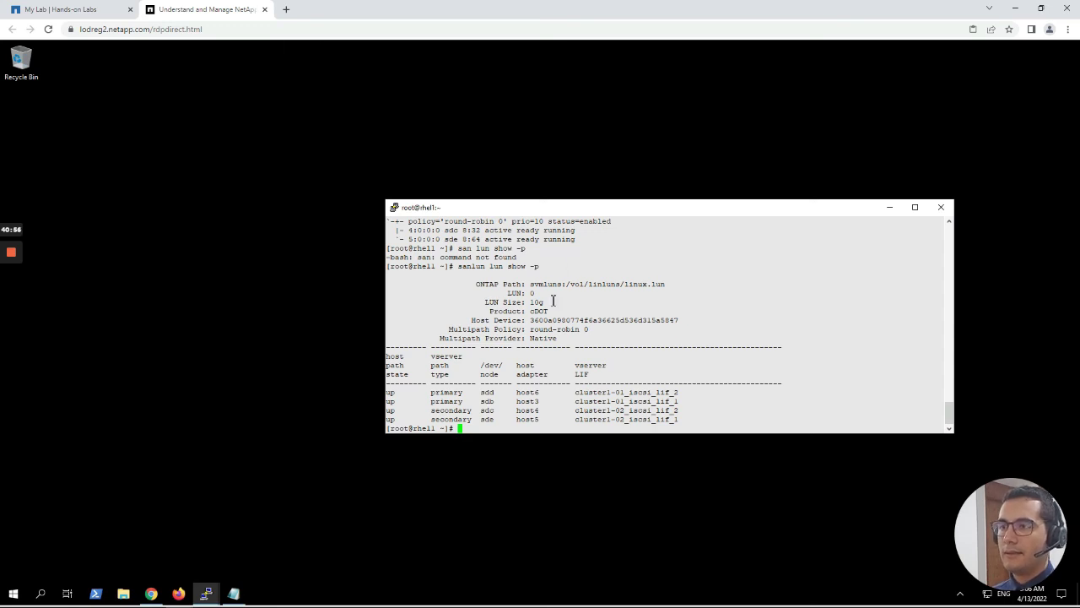
Highlight the 10g LUN size, ONTAP path and the four-path host table.
triple_click(554, 301)
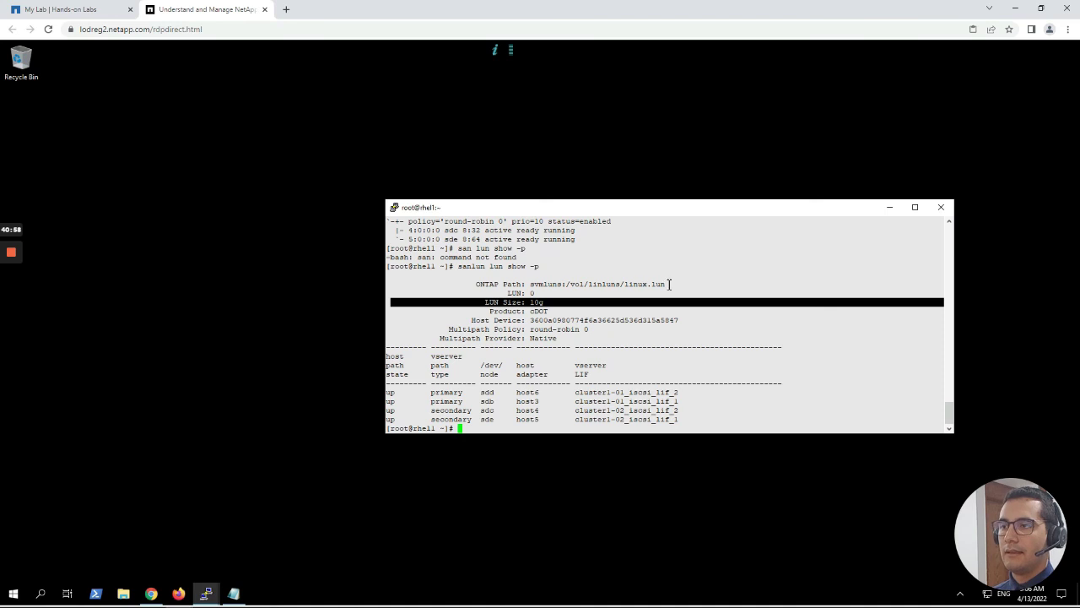
drag(671, 284, 406, 285)
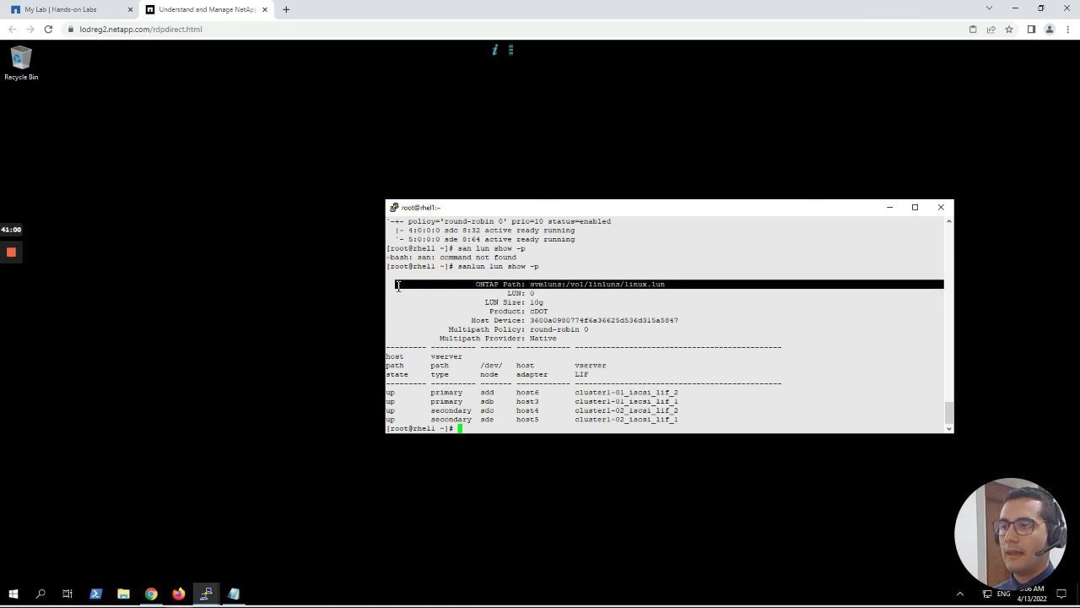
drag(688, 418, 672, 419)
drag(509, 413, 371, 364)
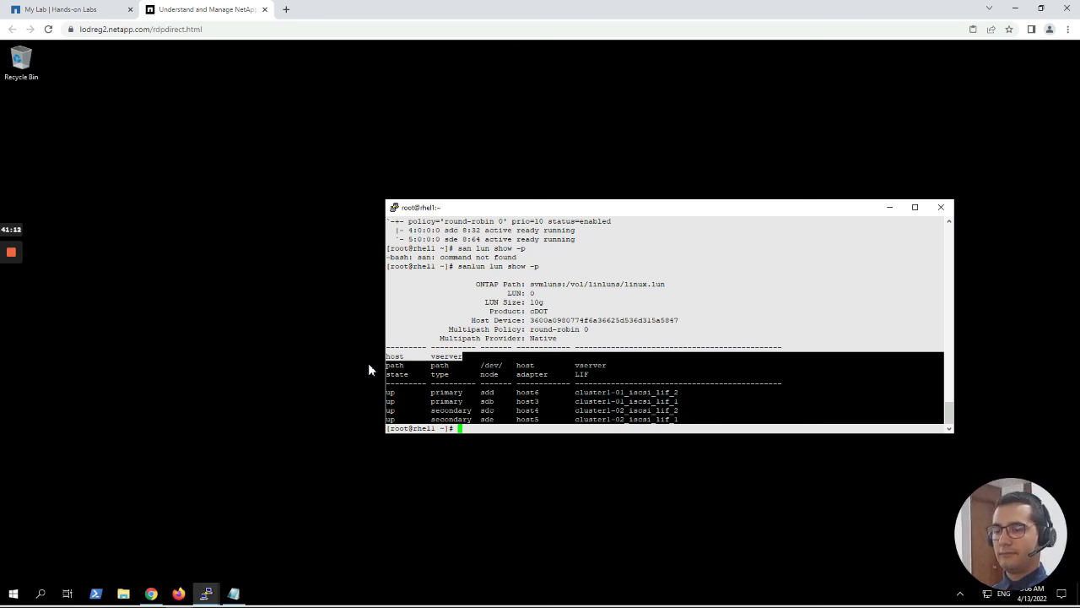
click(322, 345)
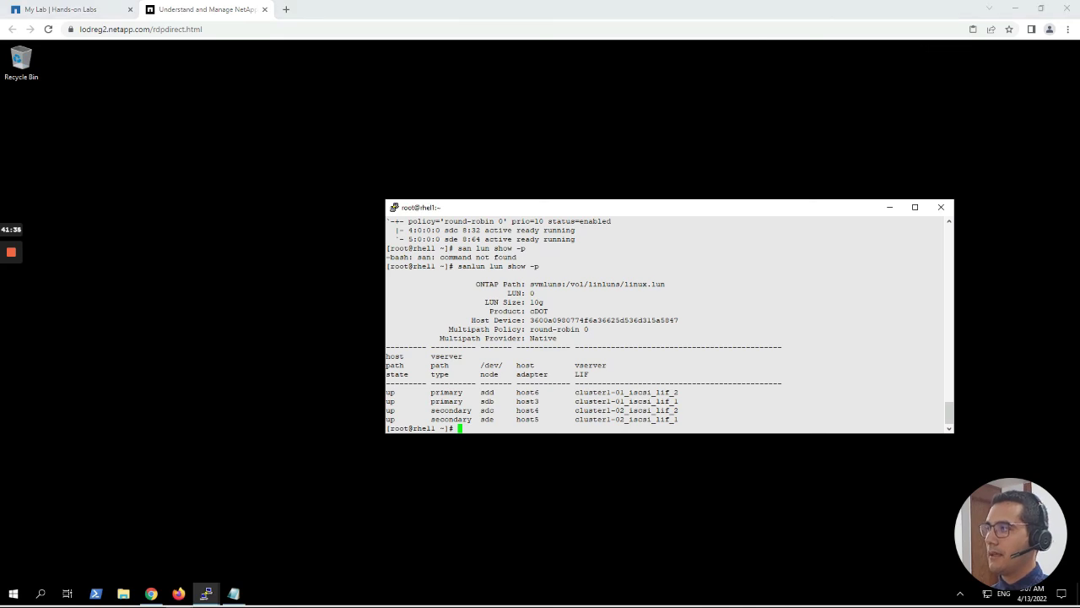
click(501, 425)
List /dev/mapper, highlighting the LUN entry linked to dm-2, and paste 'mkfs.ext4 /dev/mapper/'.
text(ls -l /dev/mapper)
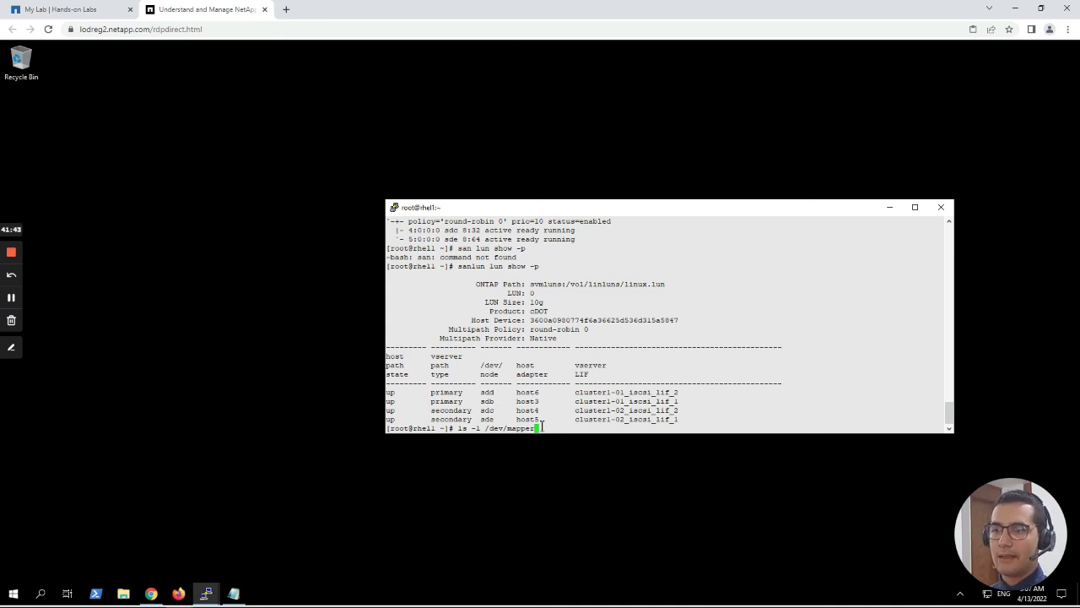
key(Return)
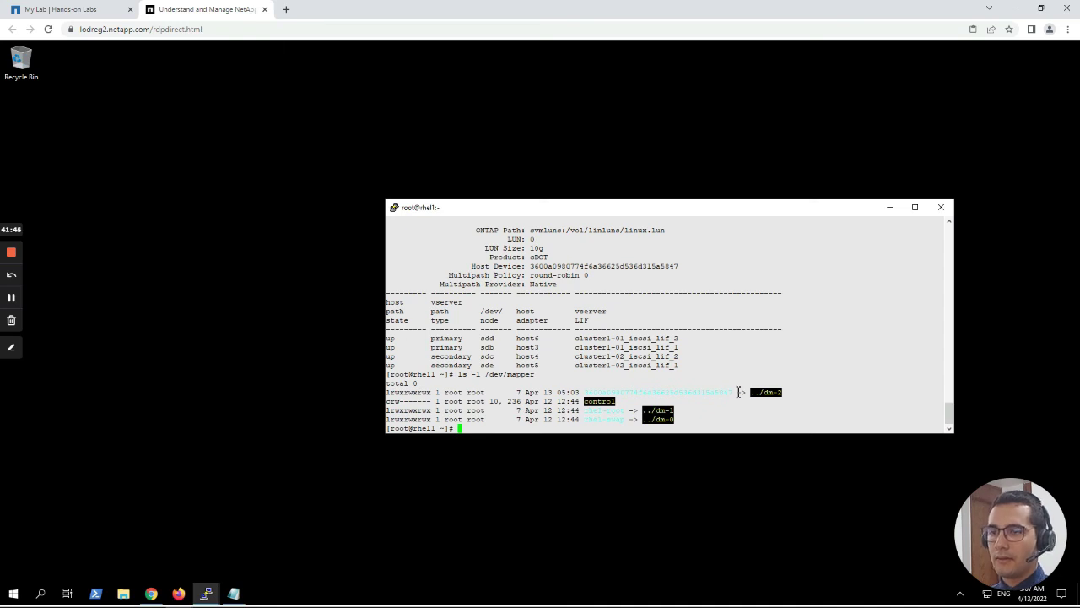
drag(730, 391, 394, 392)
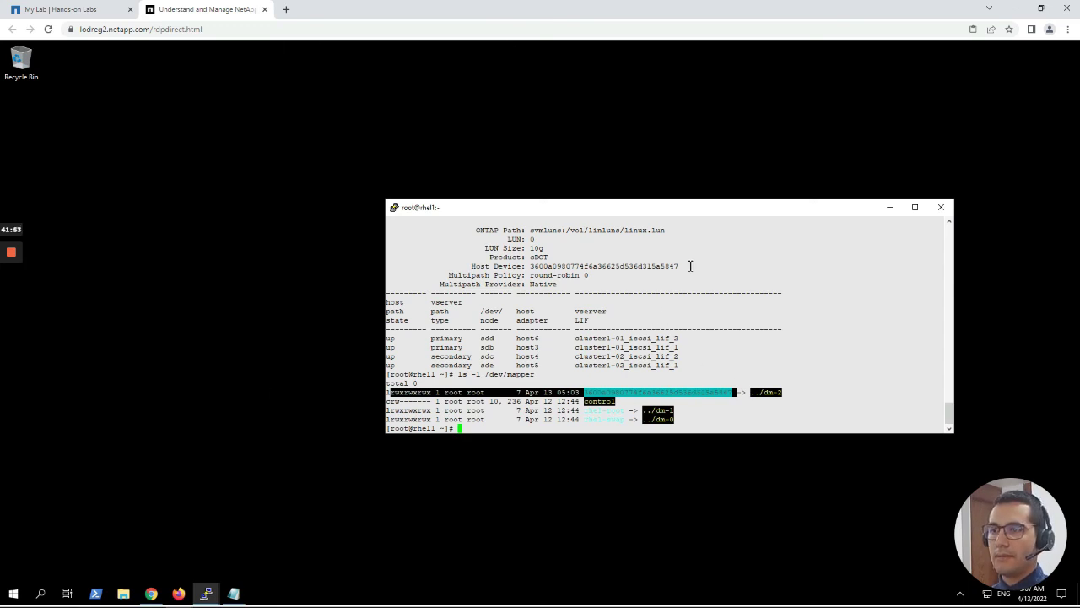
double_click(643, 268)
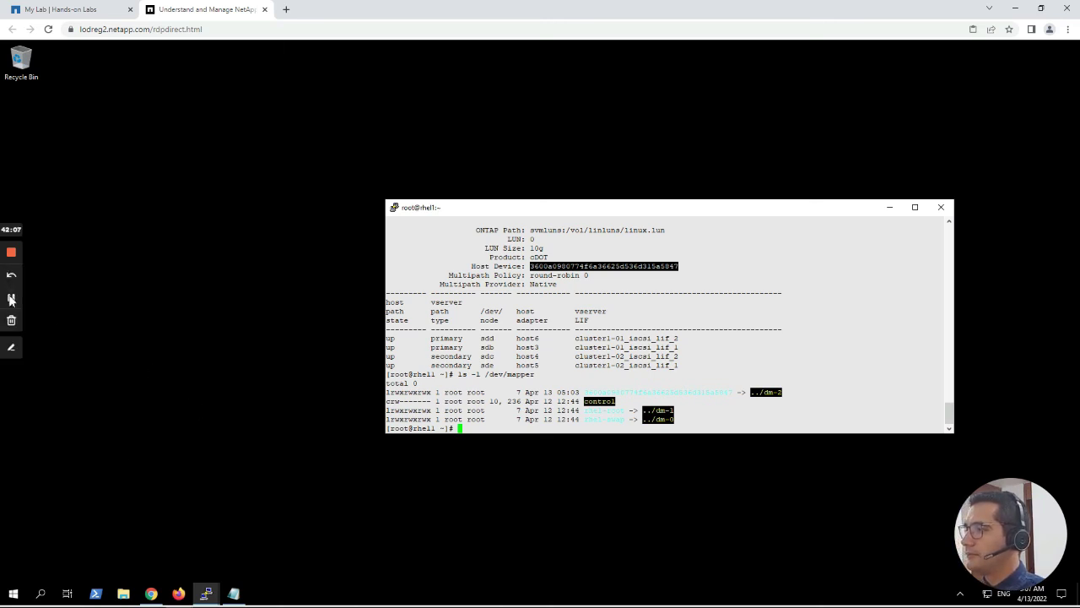
click(793, 392)
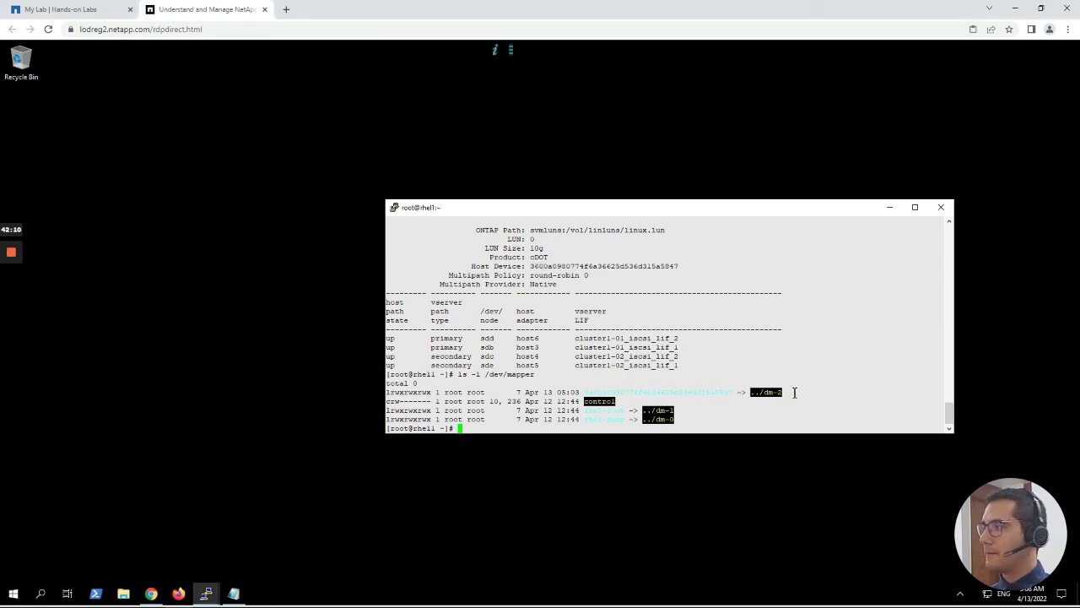
drag(795, 392, 422, 383)
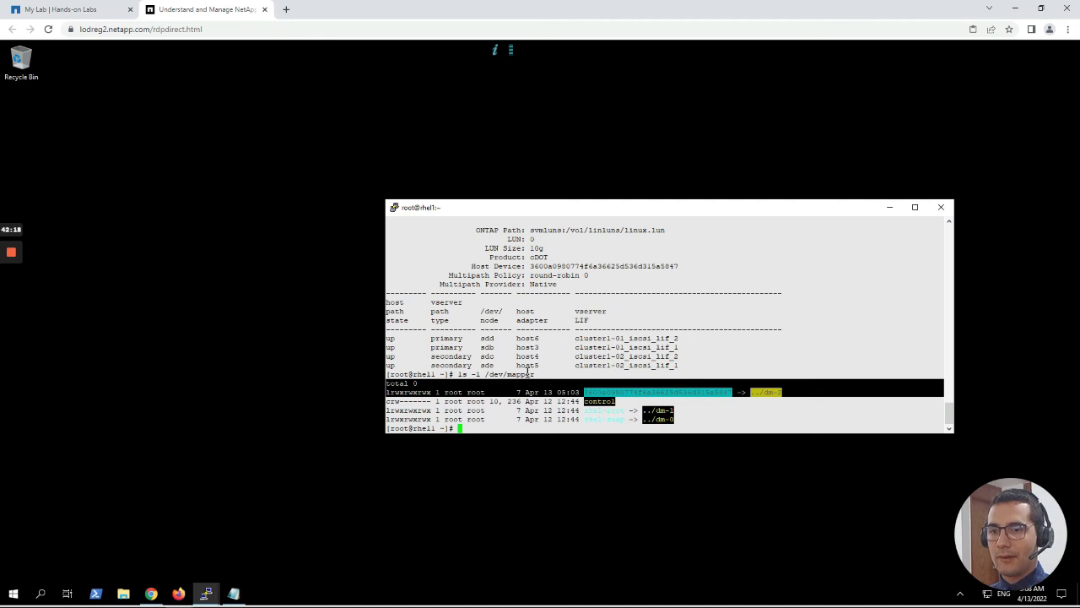
click(470, 428)
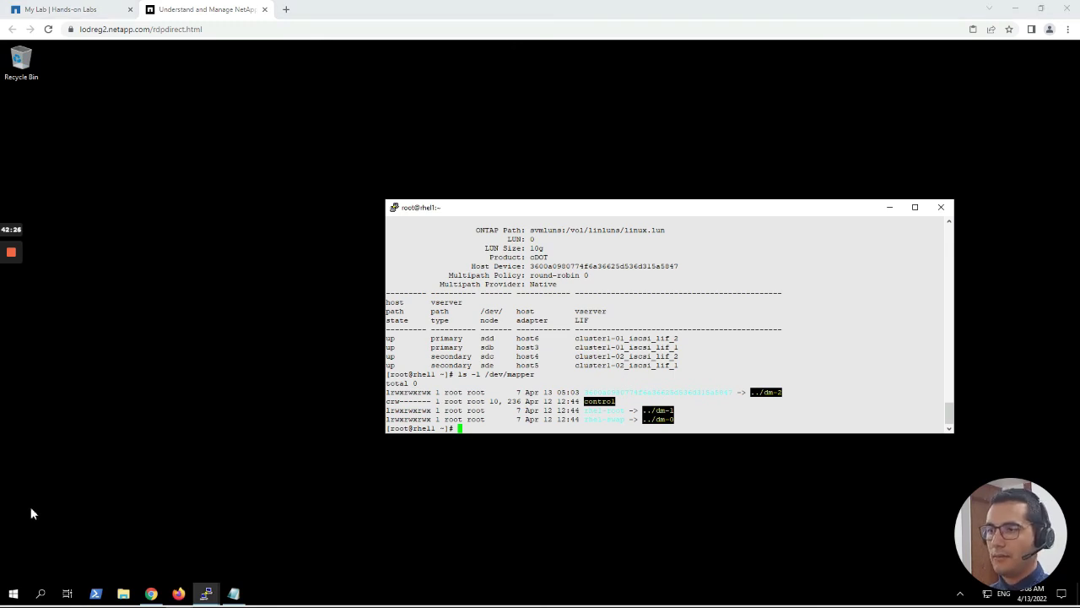
right_click(475, 429)
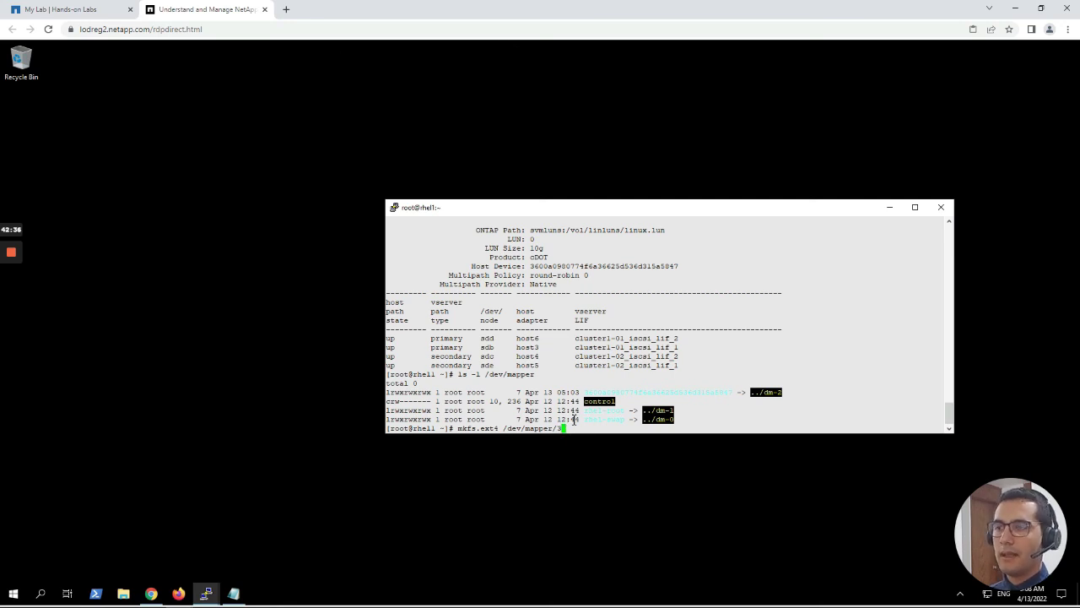
Complete 'mkfs.ext4 /dev/mapper/' with the Host Device ID and format the LUN as ext4.
key(BackSpace)
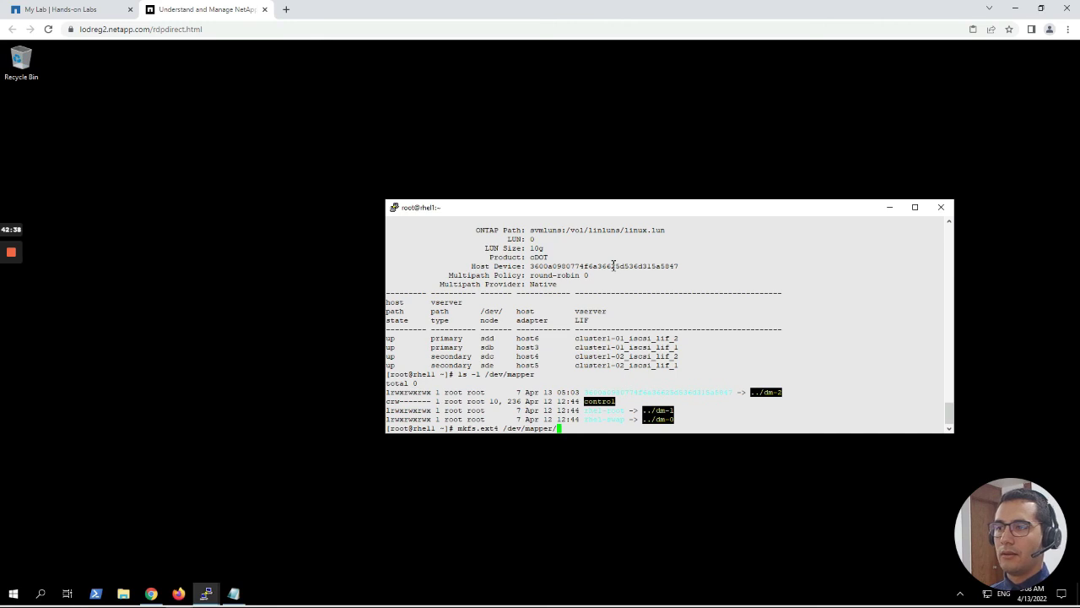
double_click(613, 265)
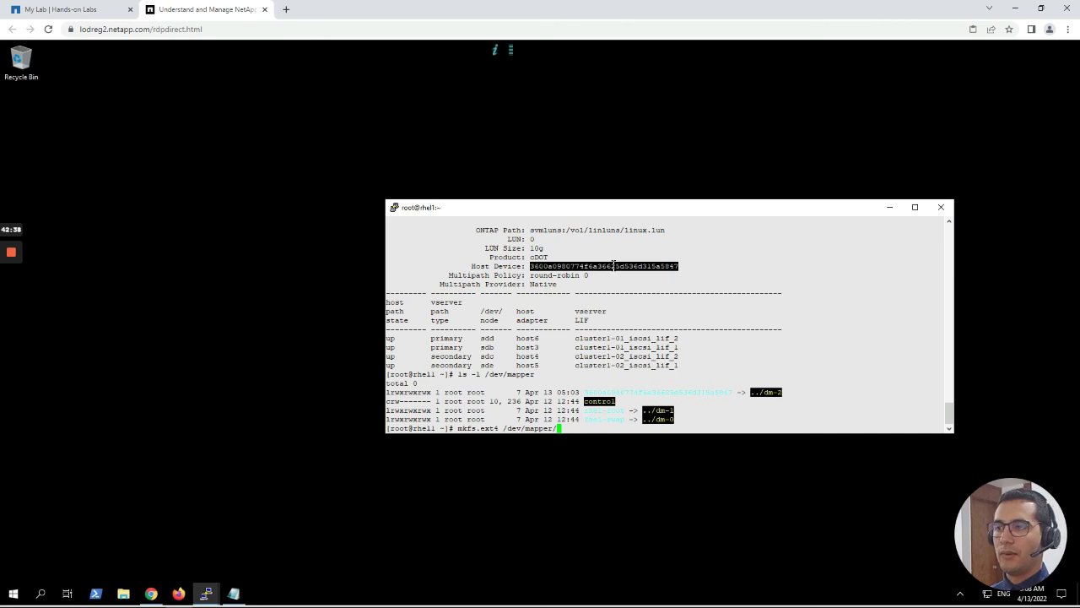
right_click(566, 428)
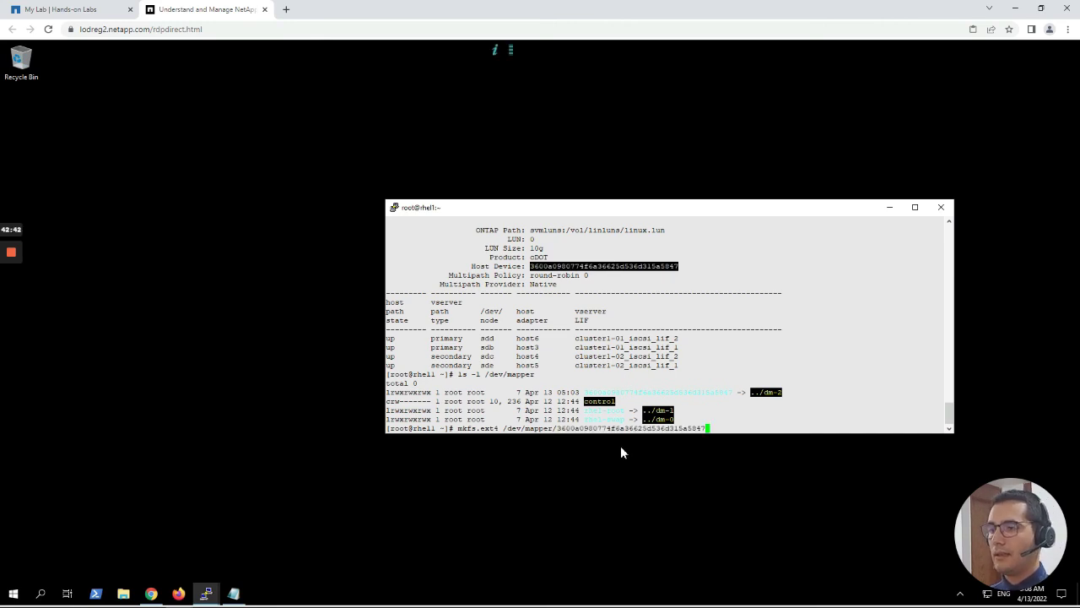
key(Return)
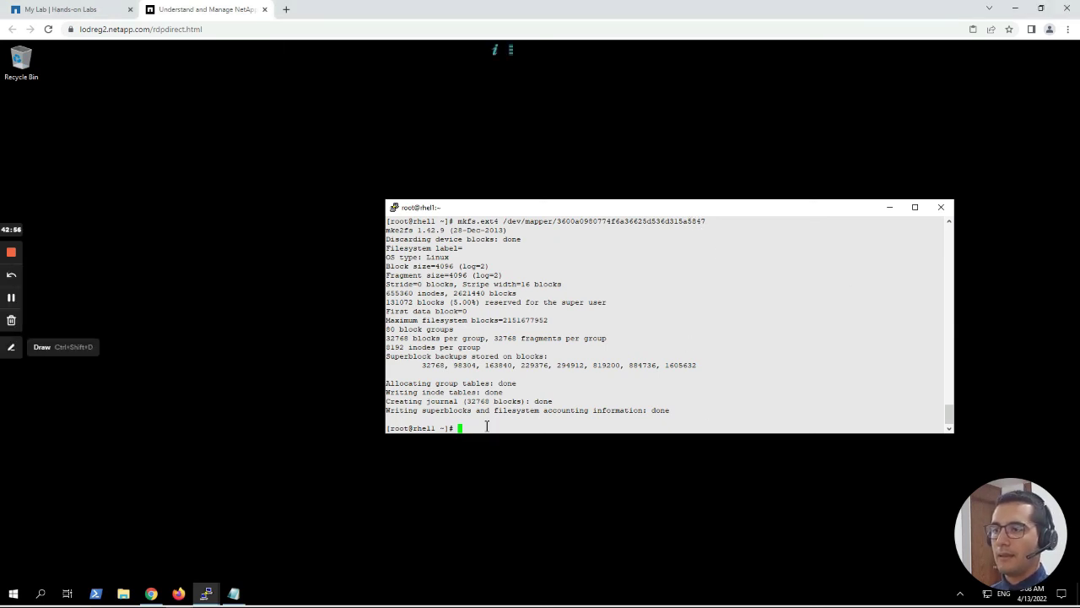
Create /linuxlun with mkdir and verify linuxlun appears in the 'ls /' listing.
text(mkdir /linuxlun)
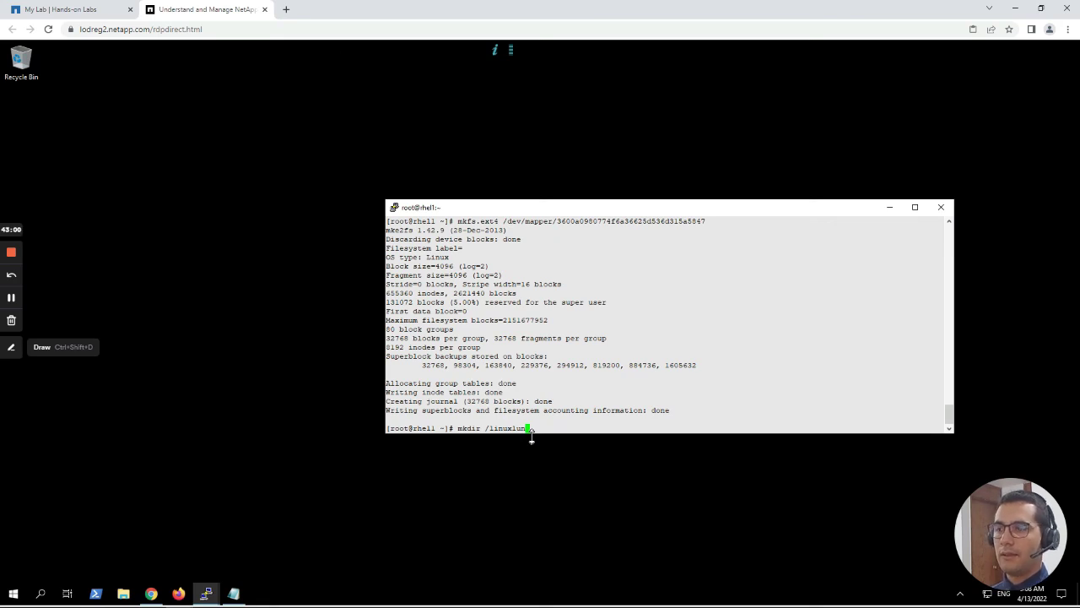
key(Return)
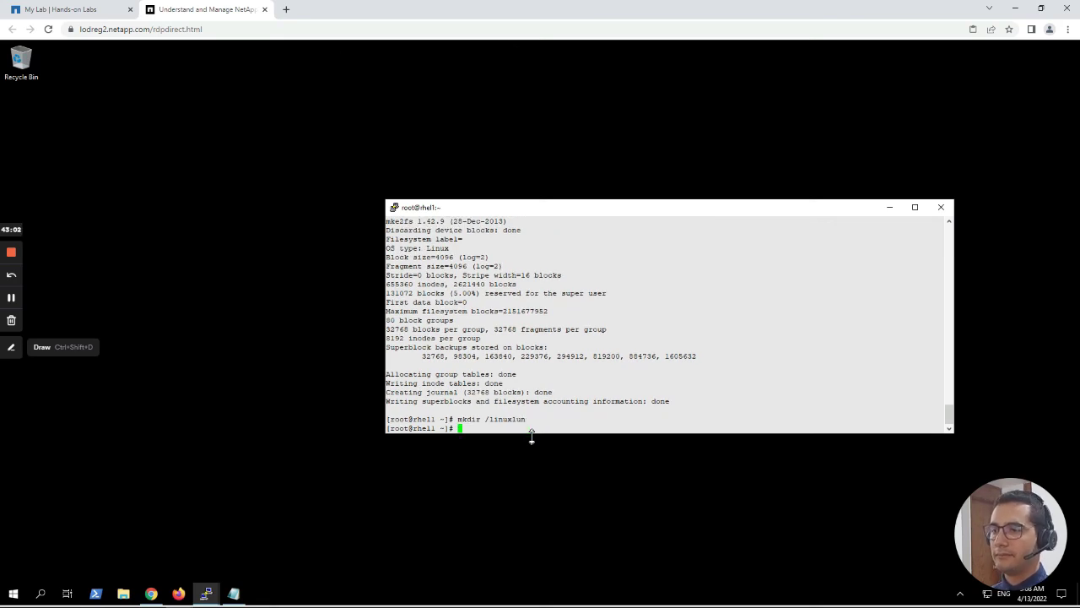
text(ls)
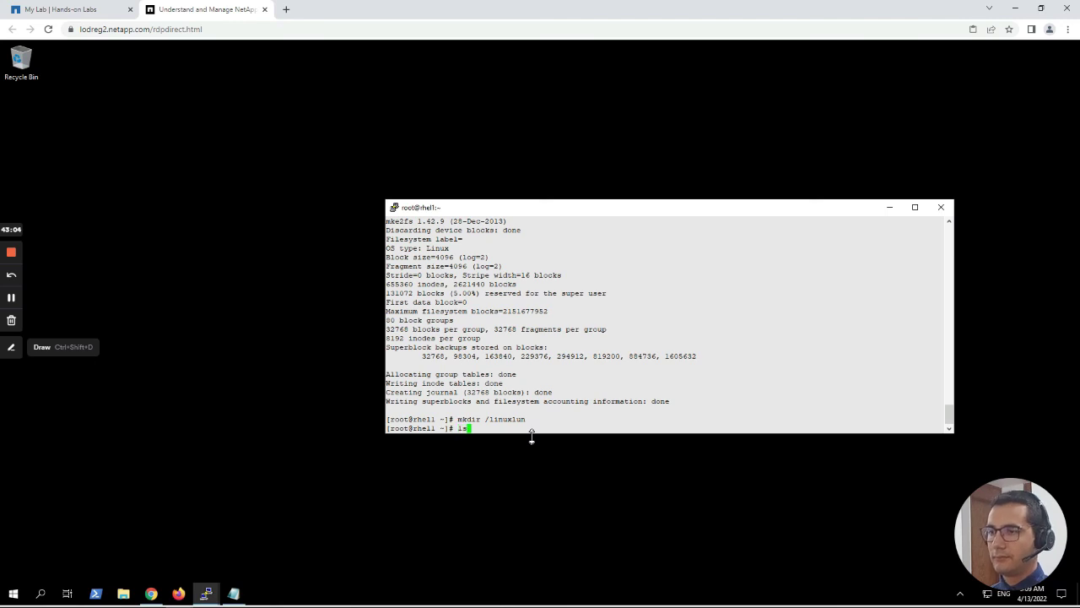
key(Return)
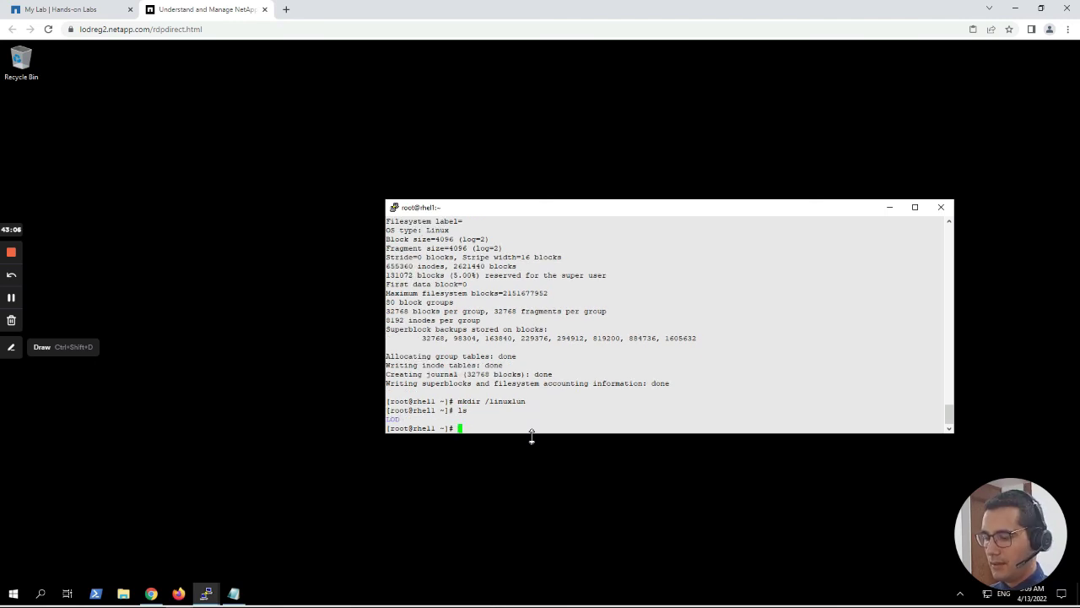
text(ls /)
key(Return)
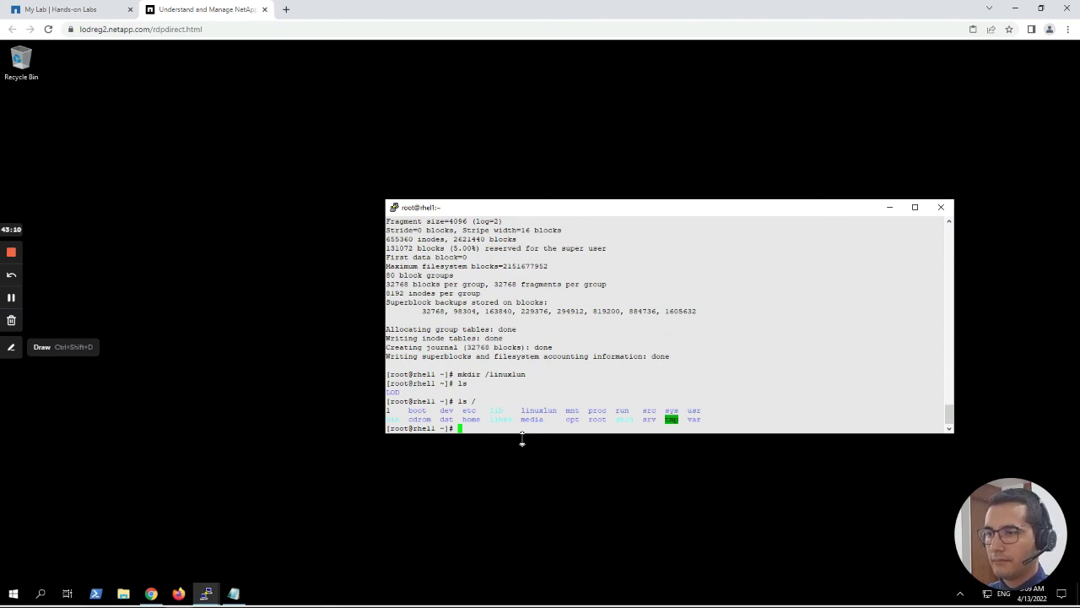
double_click(539, 410)
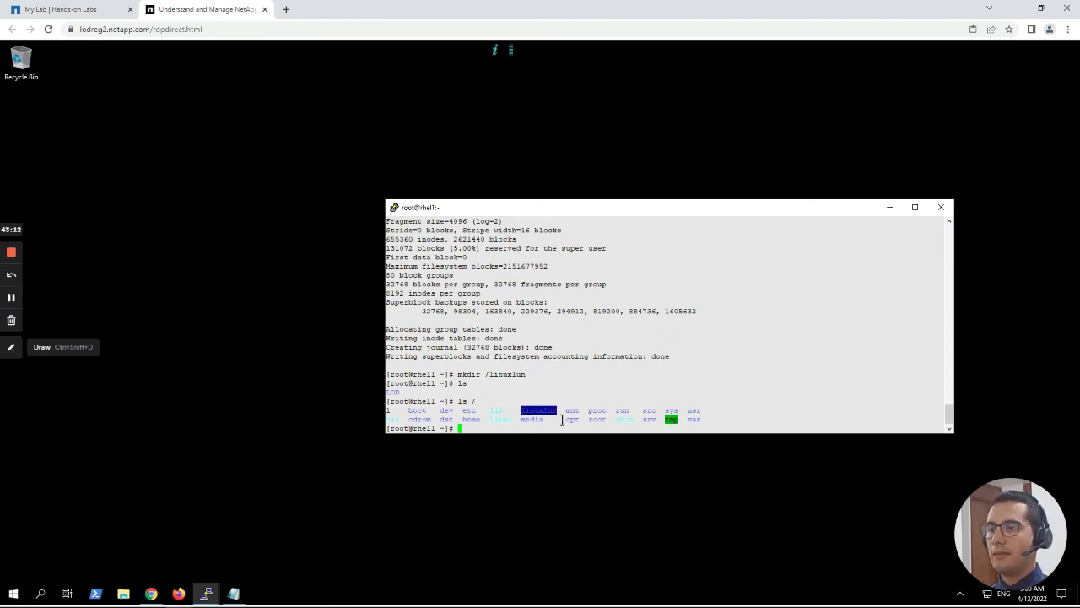
click(548, 417)
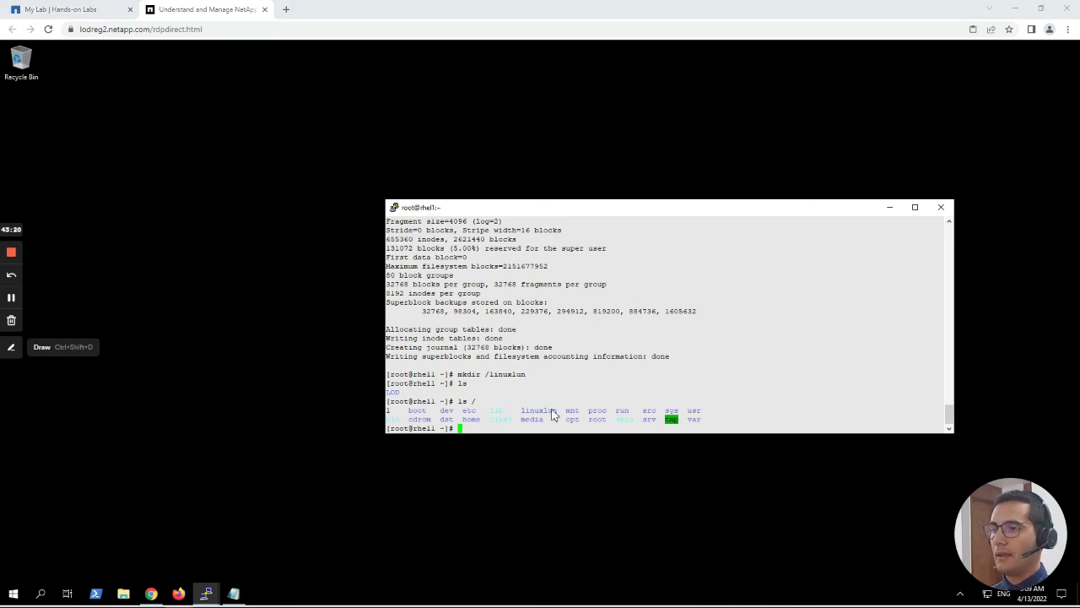
click(737, 417)
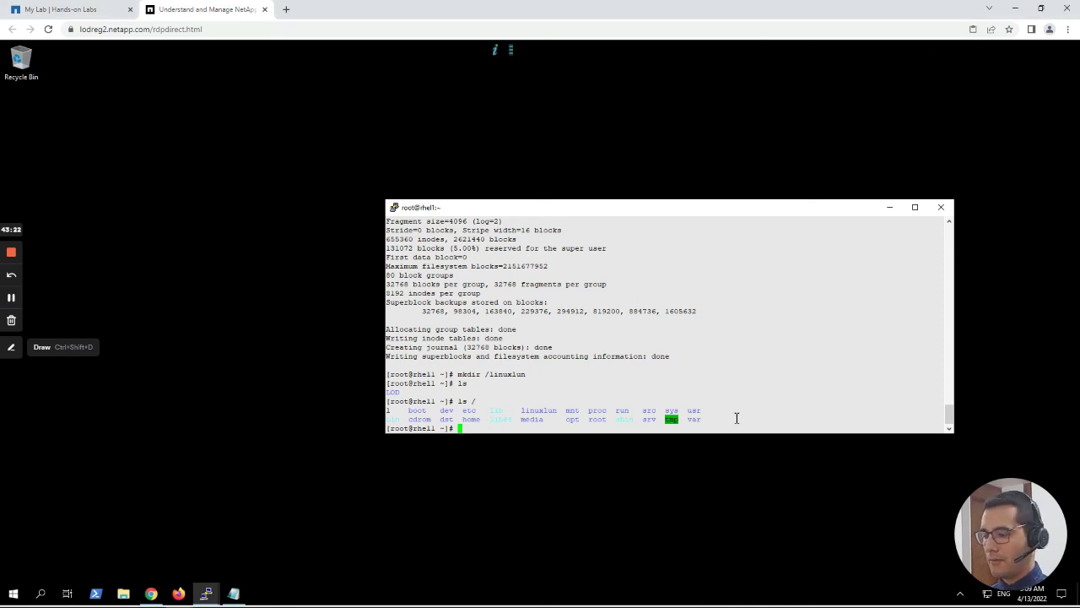
Run df to check the currently mounted filesystems.
text(df)
key(Return)
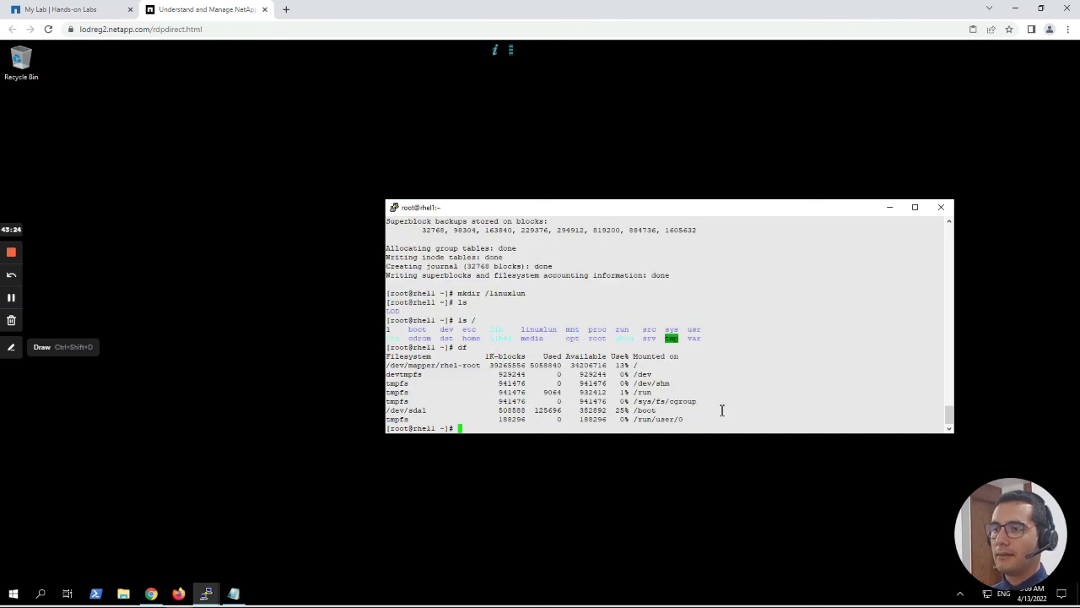
drag(697, 419, 395, 361)
click(593, 432)
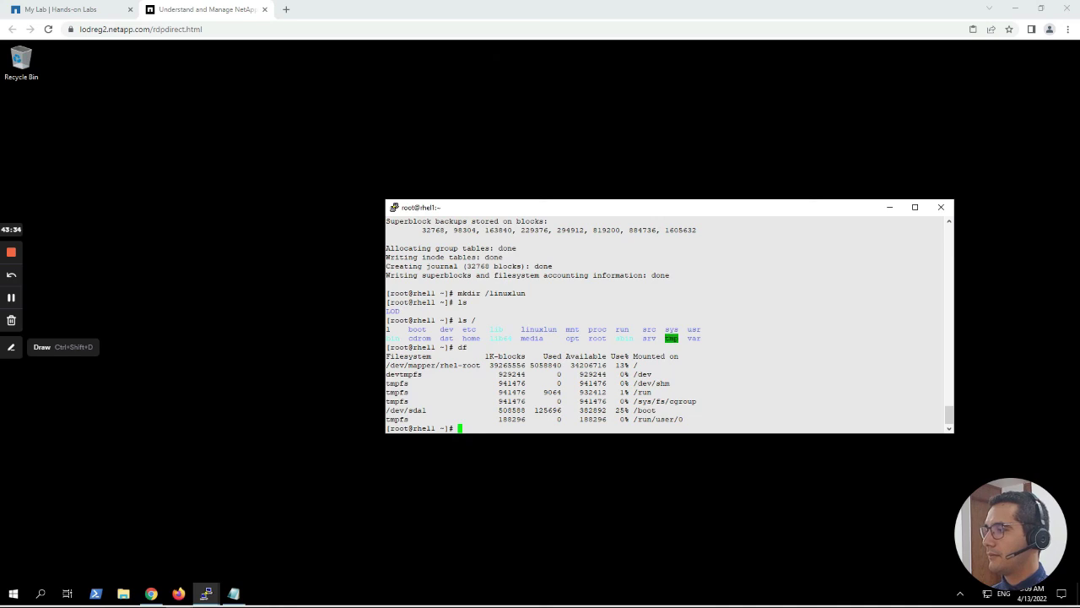
Clear a stray paste with Ctrl+U and stage 'mount -t ext4 -o discard /dev/mapper/'.
right_click(462, 428)
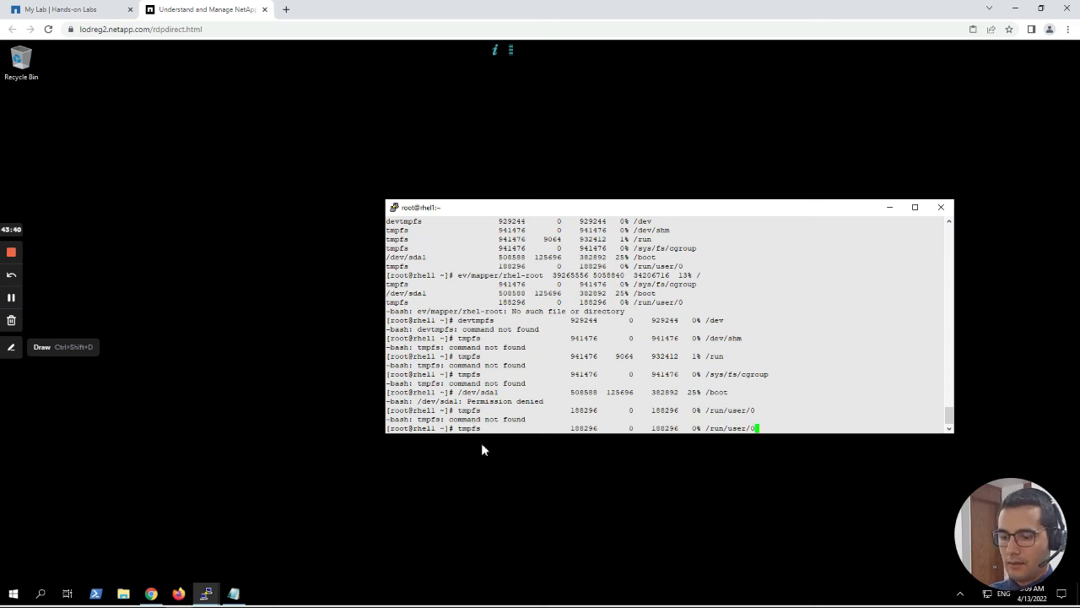
key(ctrl+u)
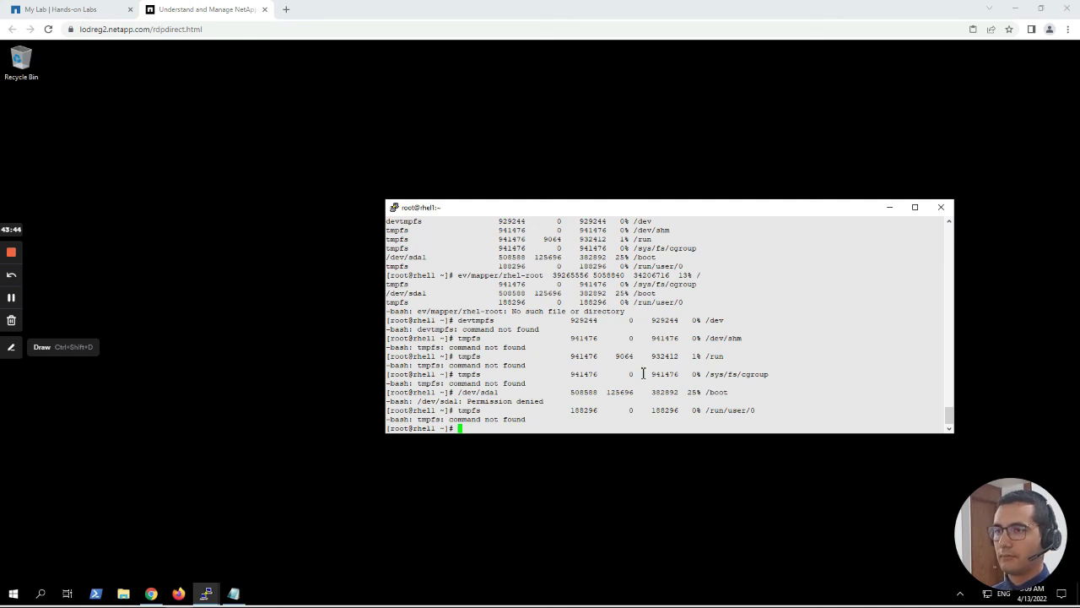
right_click(626, 424)
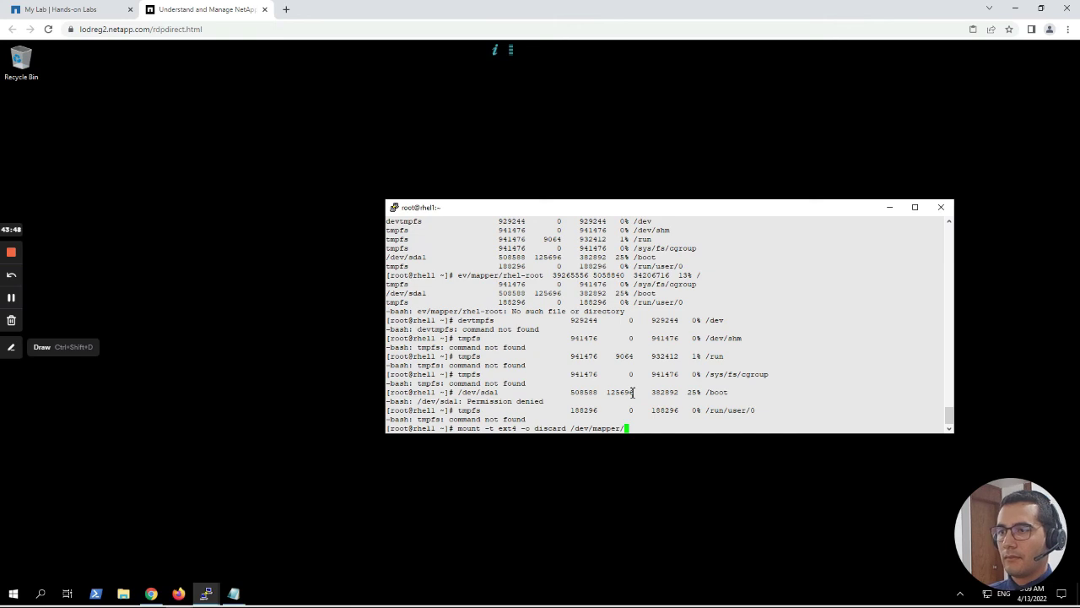
Append the LUN's WWID to the mount command and run it; it fails without a mount point.
scroll(650, 342, up, 8)
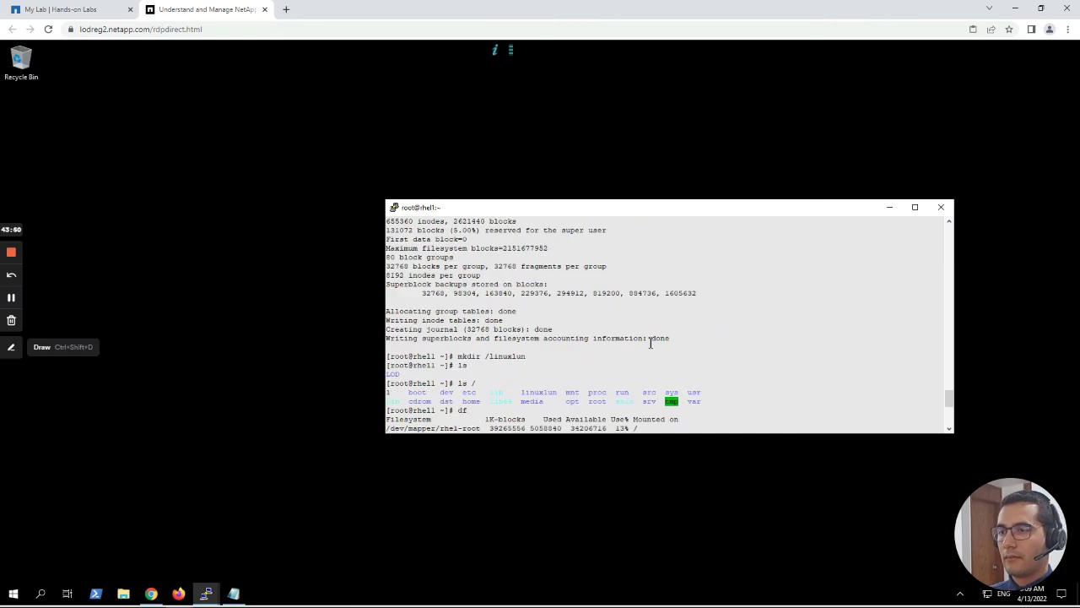
scroll(651, 343, up, 4)
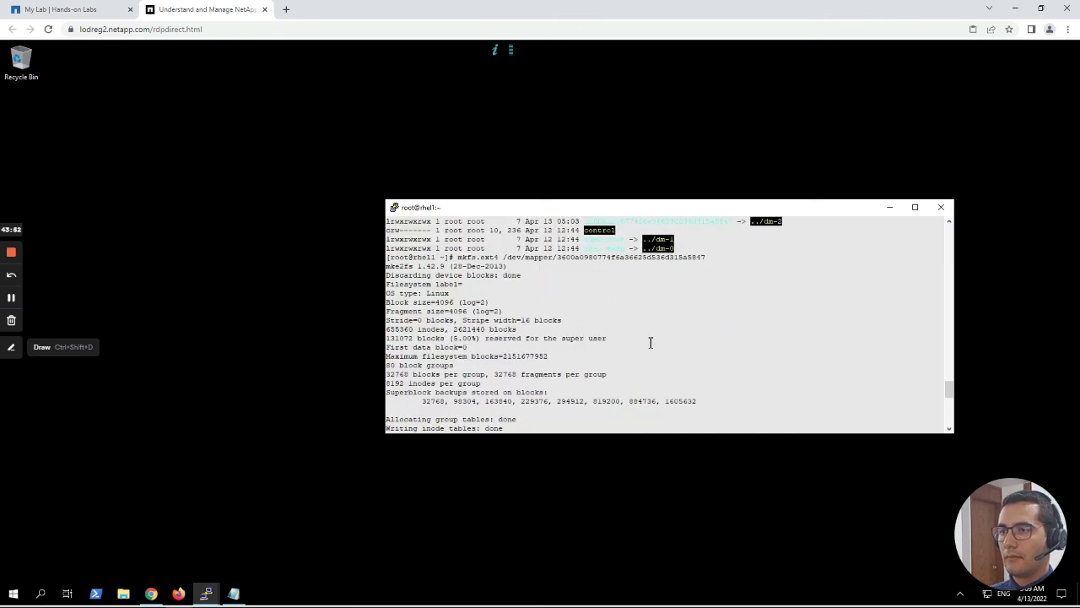
scroll(651, 342, up, 4)
scroll(586, 317, up, 4)
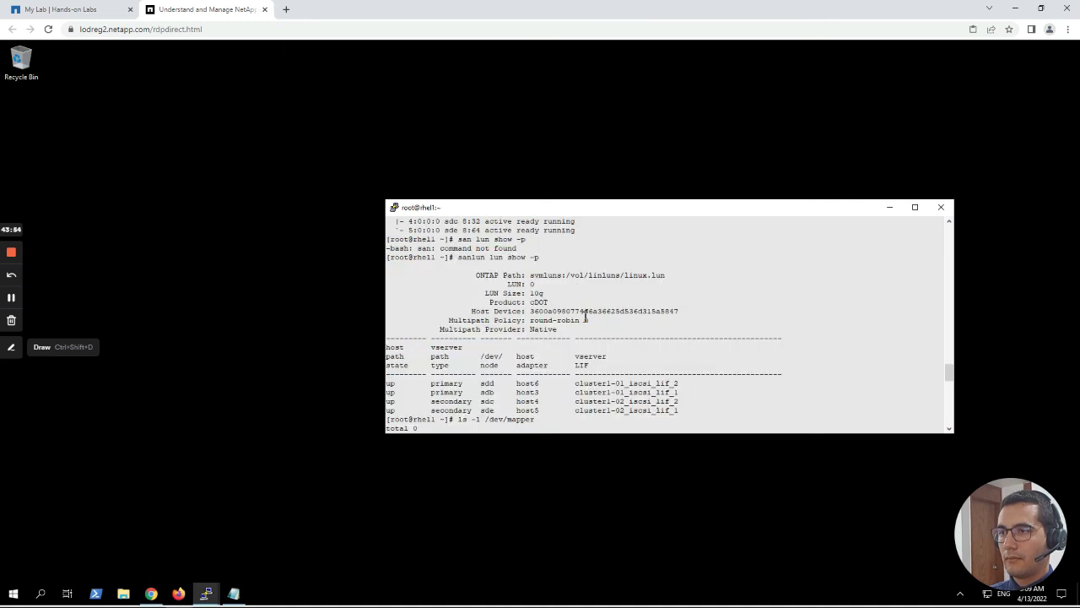
double_click(586, 312)
scroll(616, 354, down, 15)
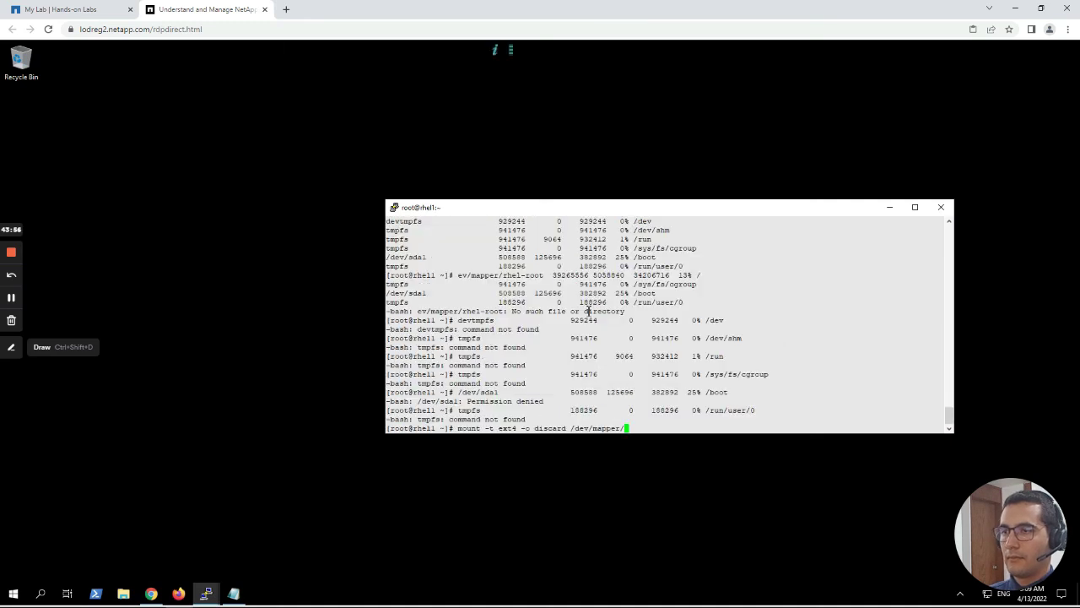
right_click(638, 426)
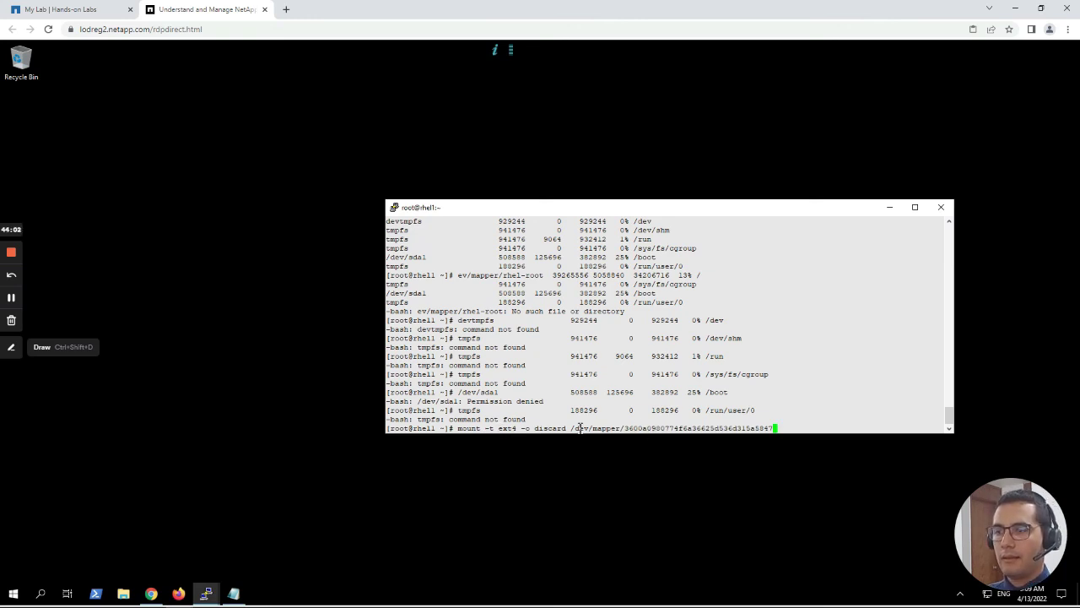
drag(569, 428, 775, 428)
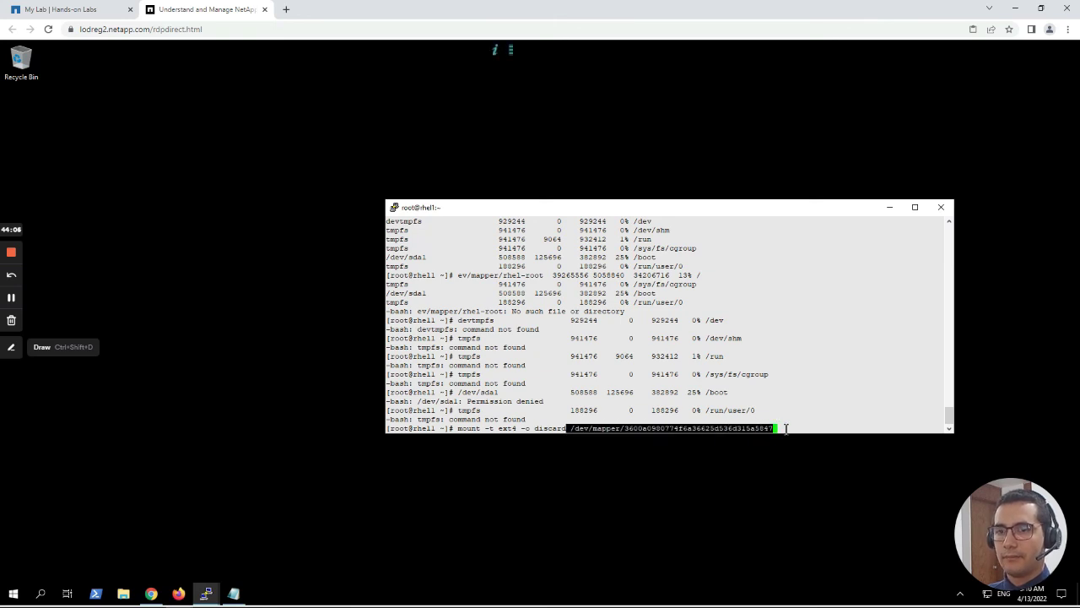
click(786, 427)
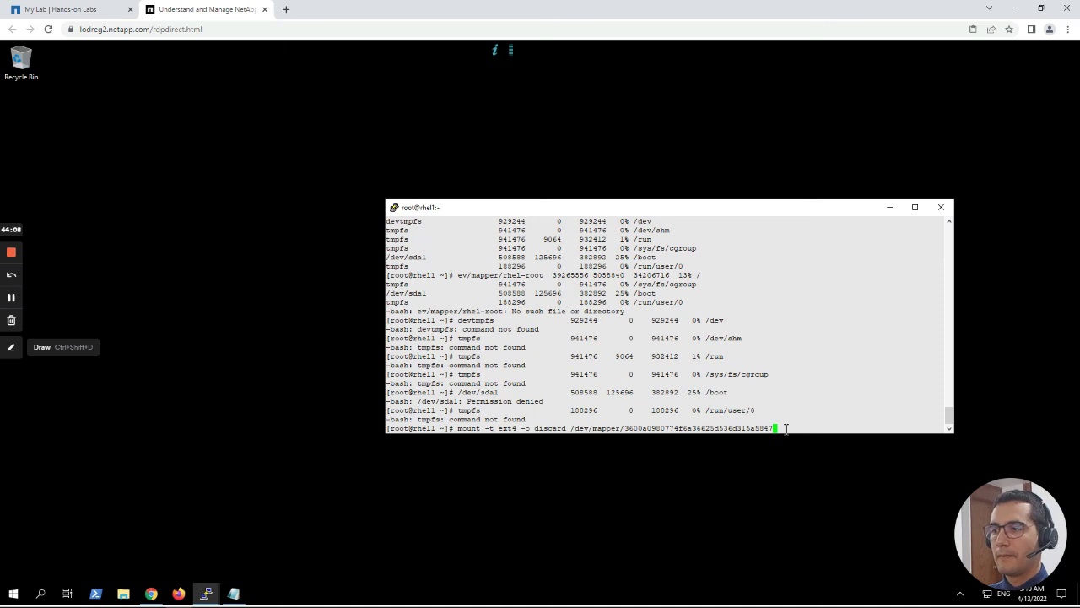
key(Return)
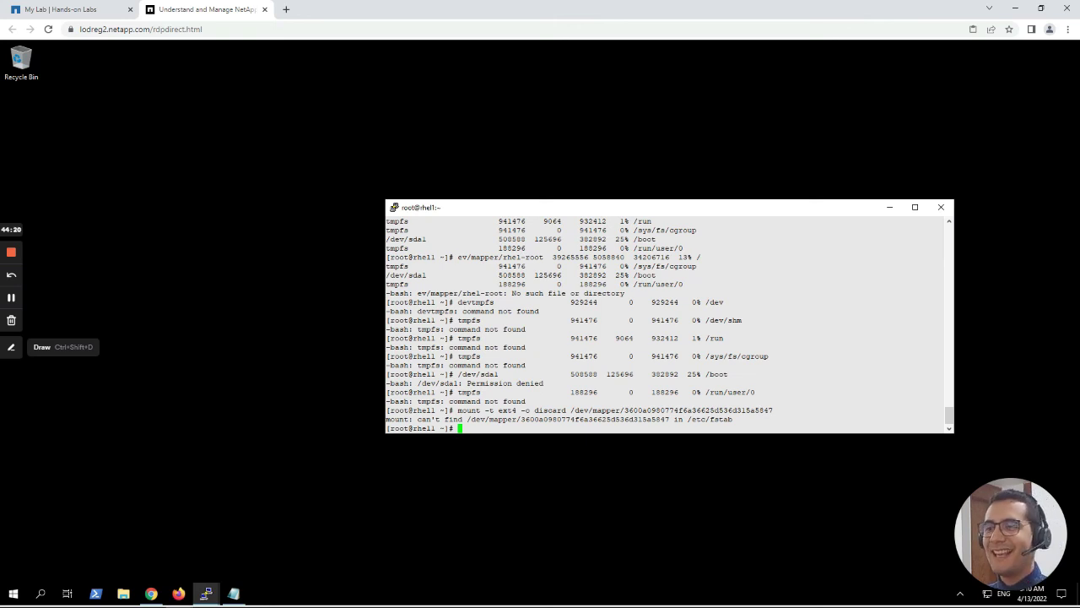
key(Up)
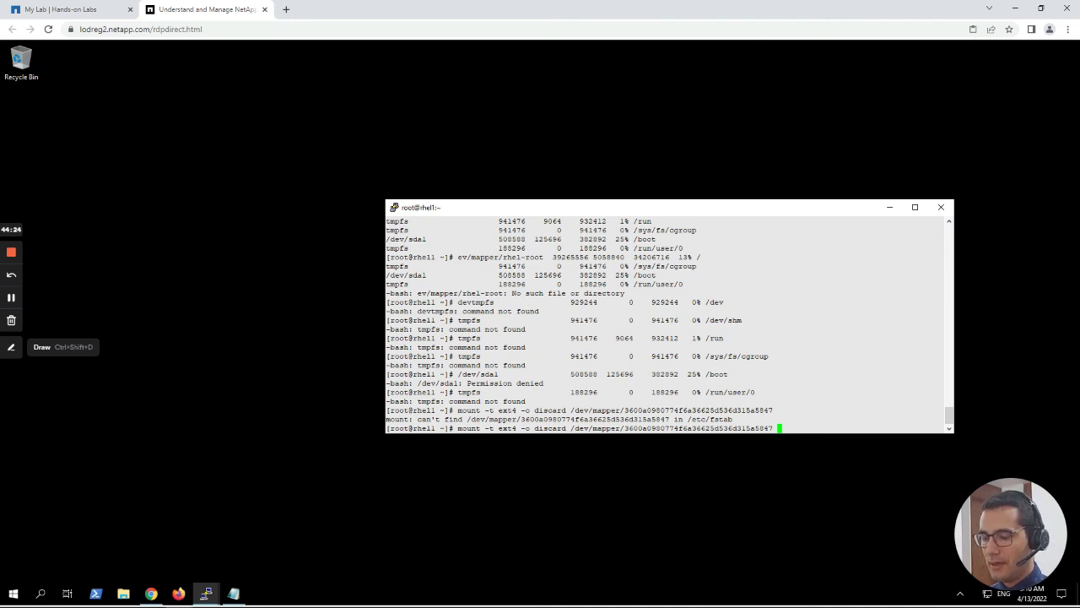
Mount the LUN's ext4 multipath device at /linuxlun.
text(/linu)
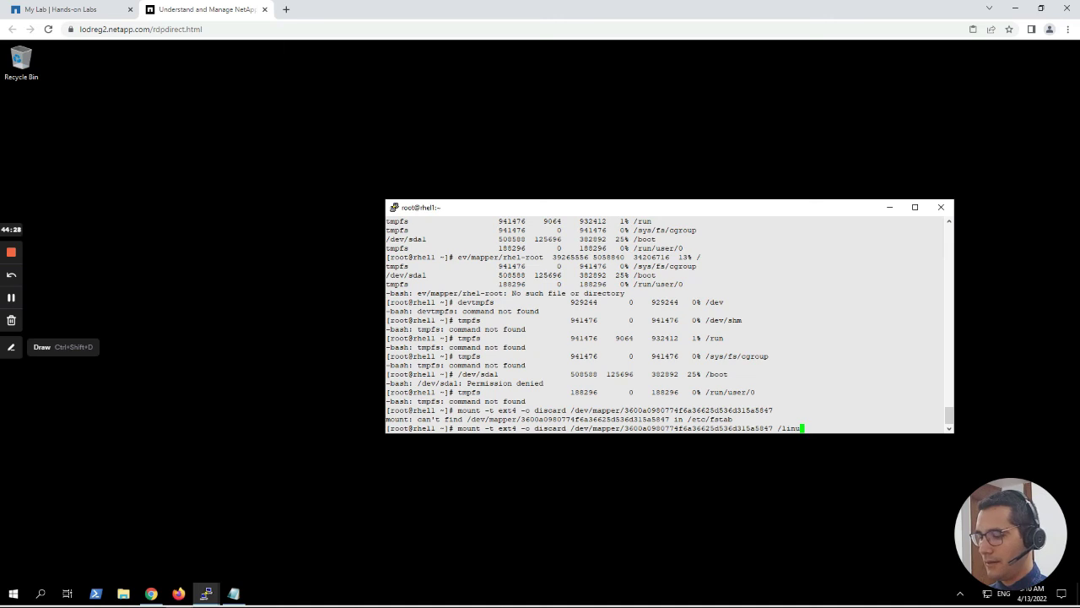
text(x)
key(BackSpace)
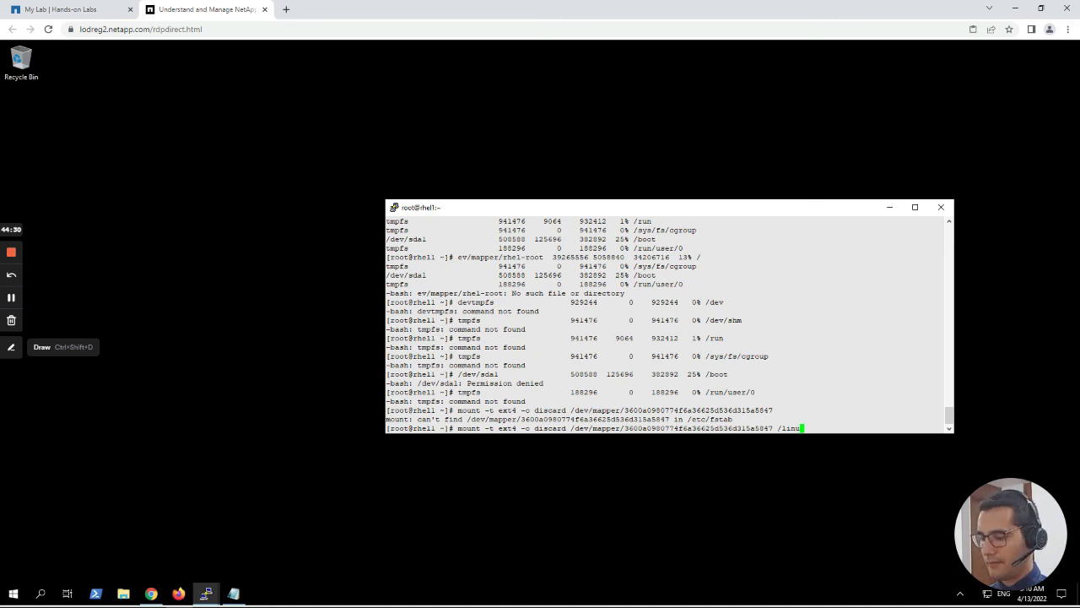
text(xlun)
key(Return)
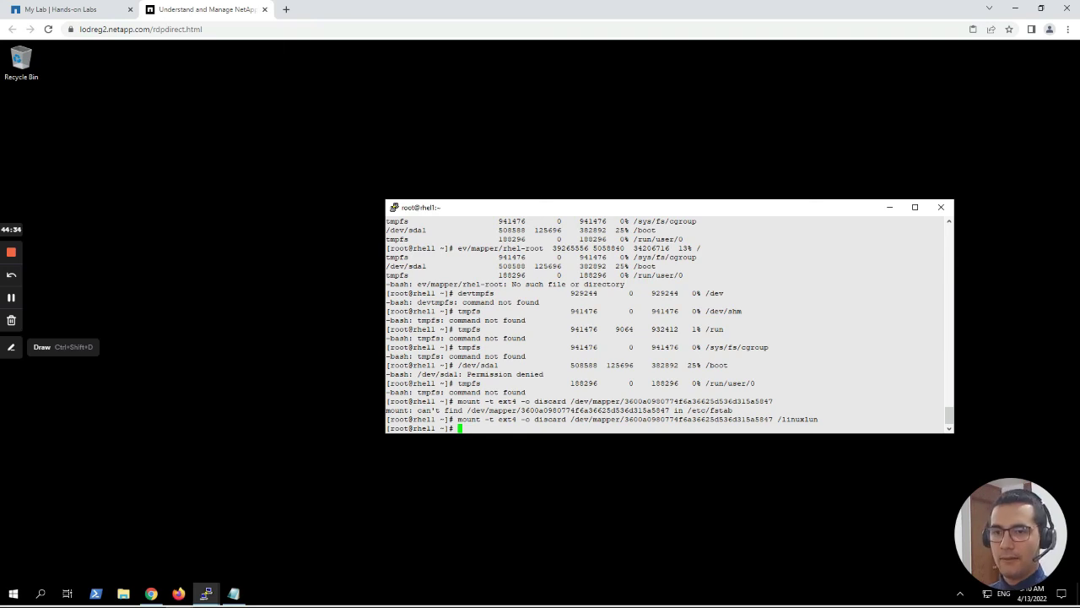
Run df to confirm the LUN device is mounted on /linuxlun, about 10 GB, 1% used.
text(df)
key(Return)
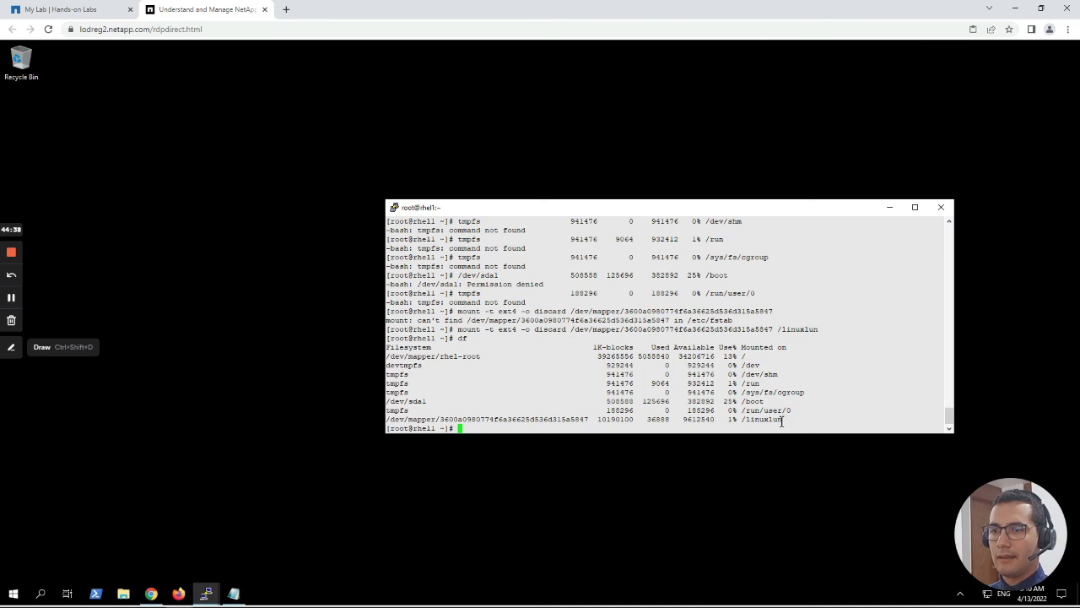
drag(784, 419, 744, 421)
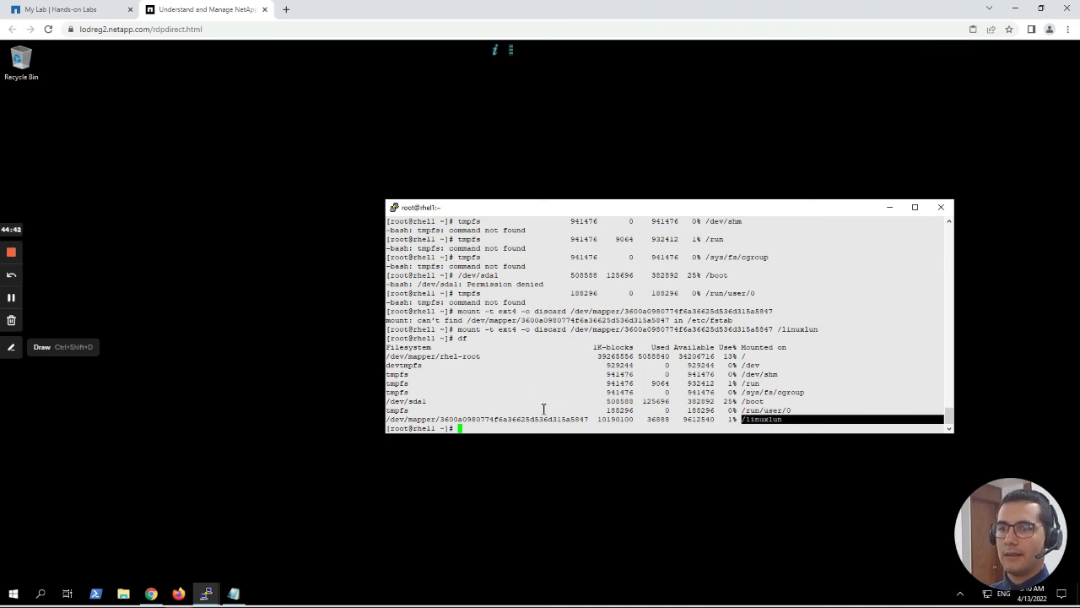
drag(592, 419, 387, 421)
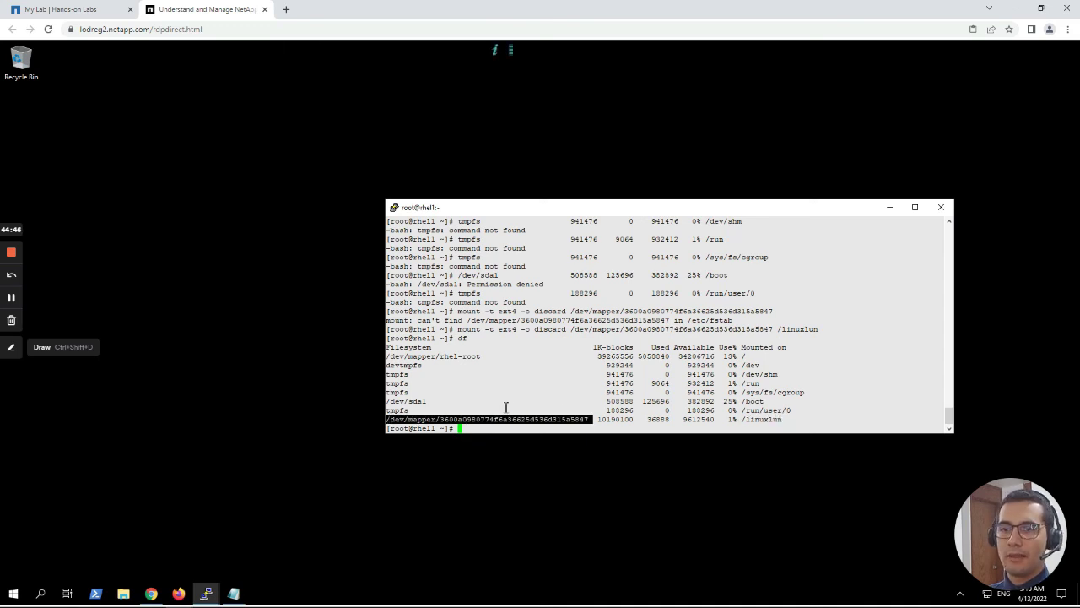
double_click(774, 420)
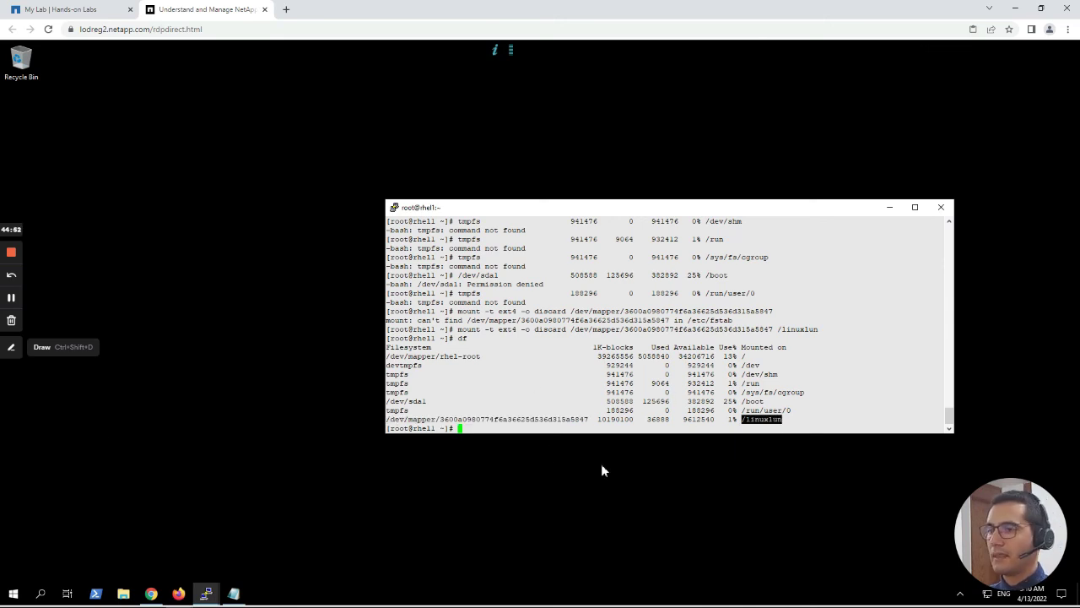
click(494, 431)
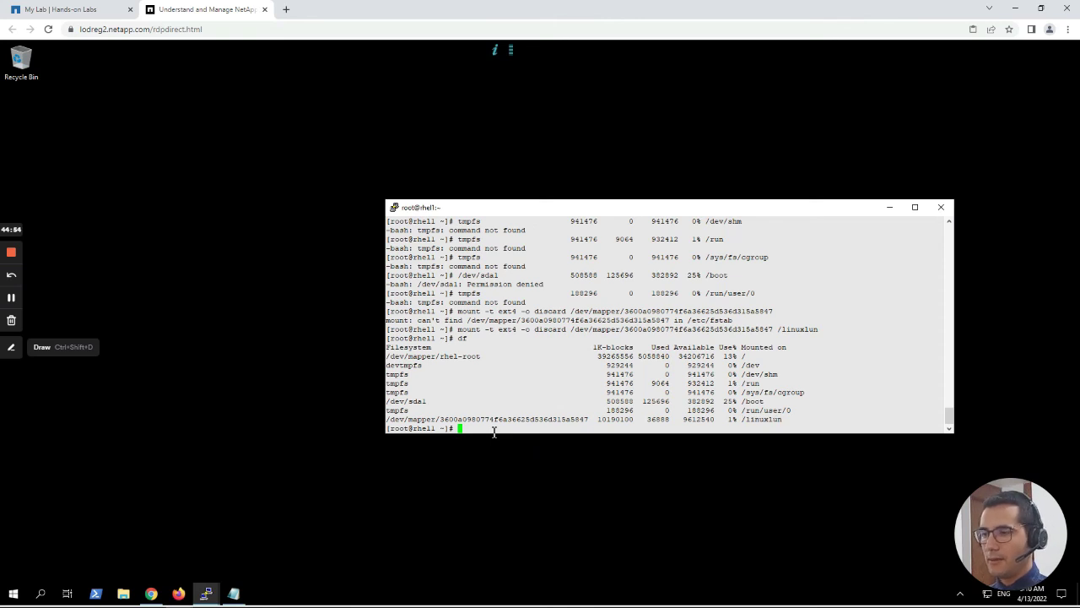
Change into /linuxlun and list its contents.
text(cd /linu)
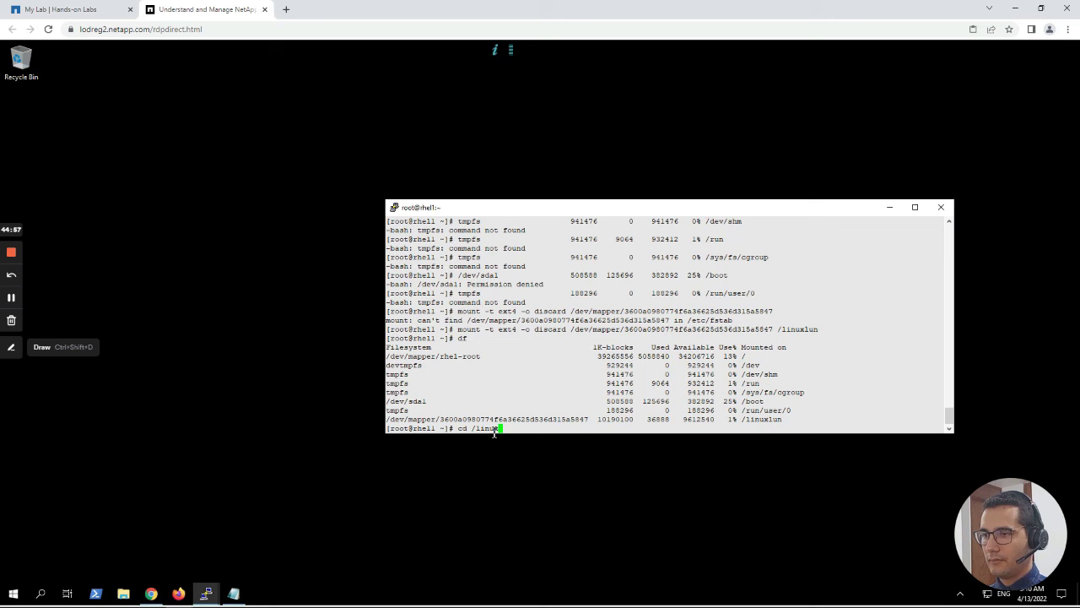
key(Tab)
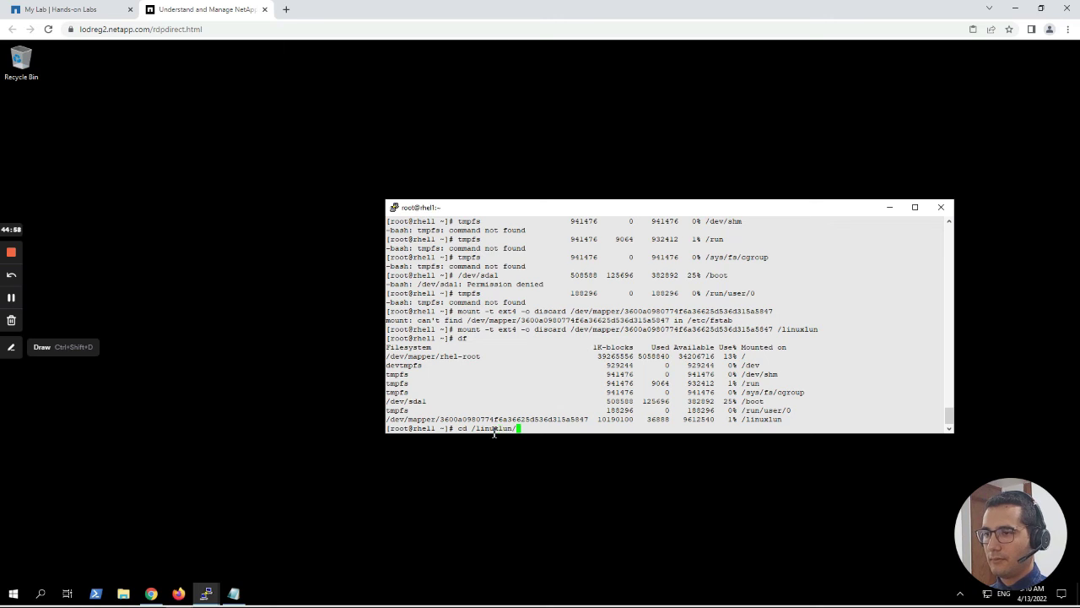
key(Return)
text(ls)
key(Return)
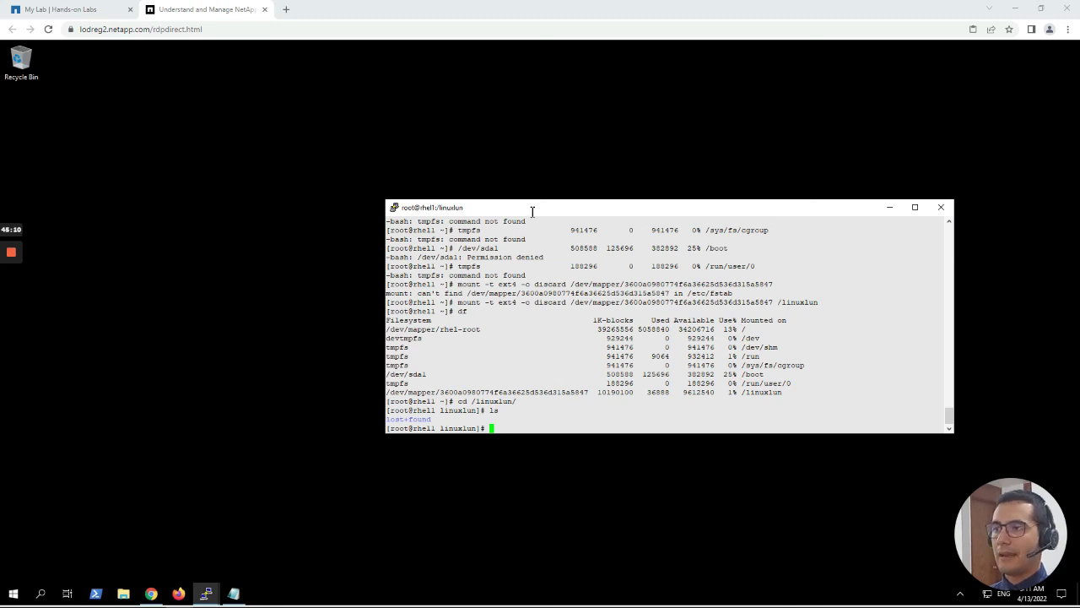
Write "hello from rhel1" into /linuxlun/test.txt with echo.
right_click(501, 428)
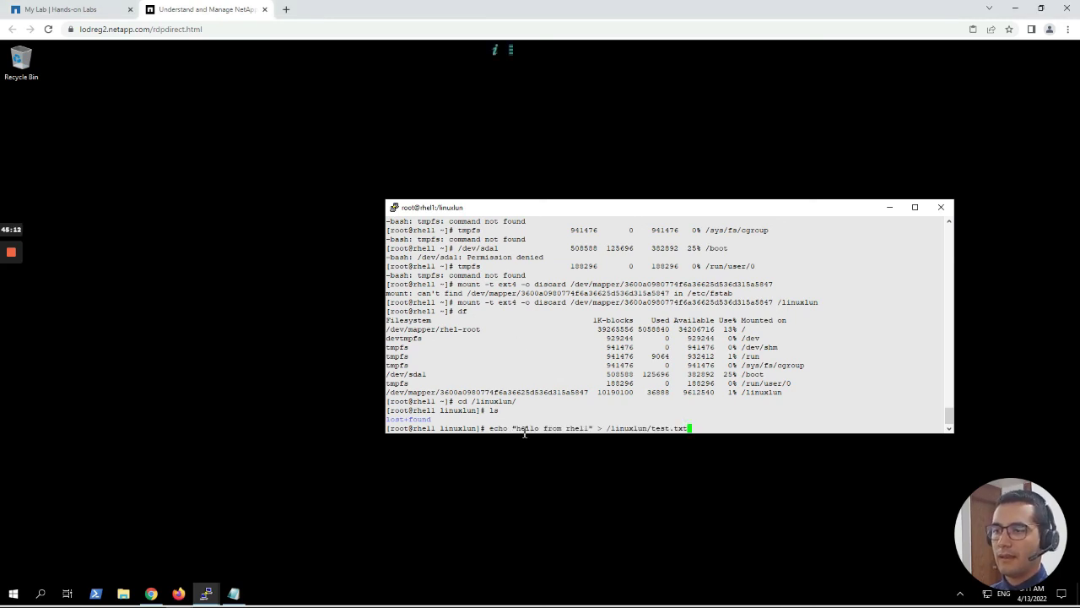
drag(512, 428, 592, 428)
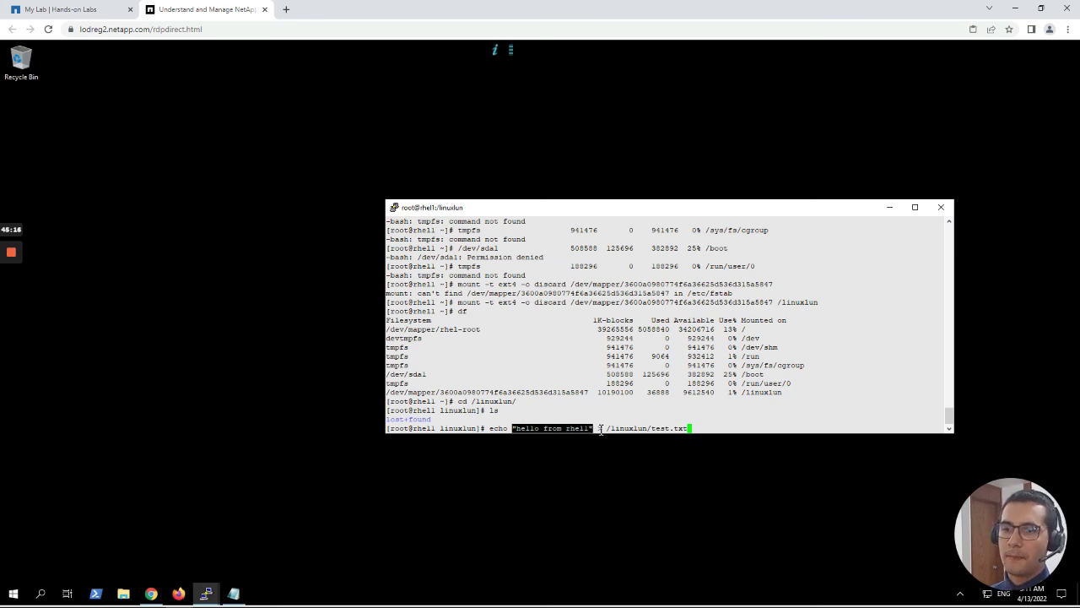
drag(606, 428, 688, 429)
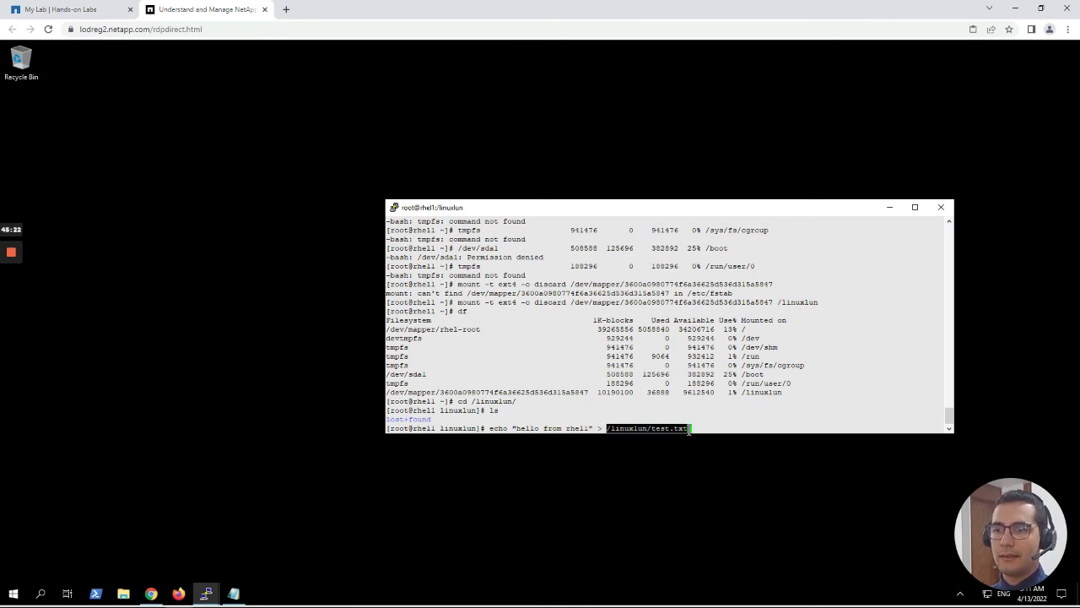
click(698, 429)
key(Return)
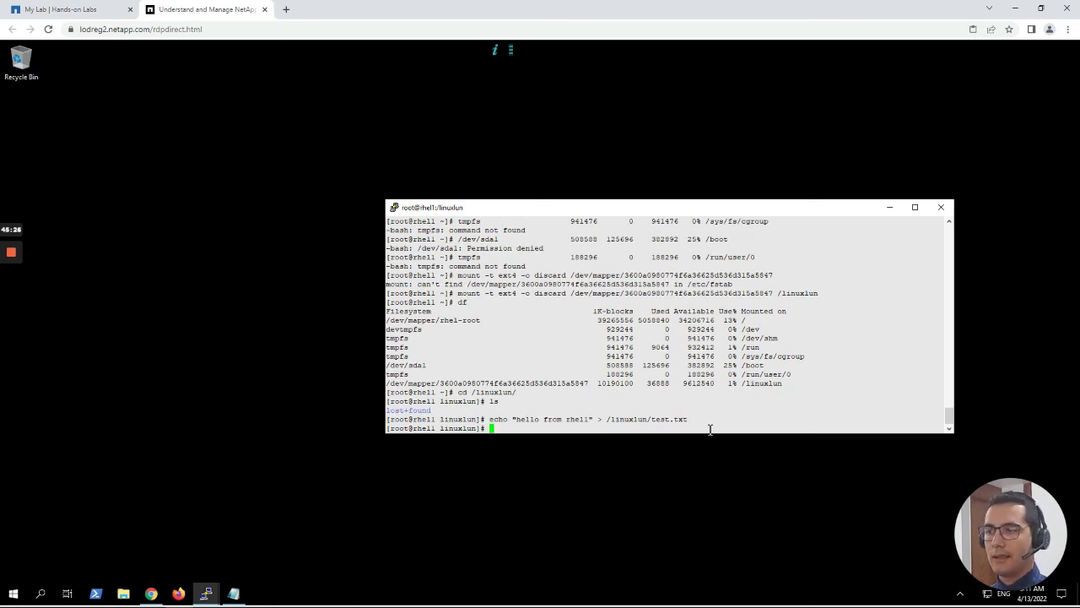
List /linuxlun to confirm test.txt exists, then cat it to read back its contents.
text(ls)
key(Return)
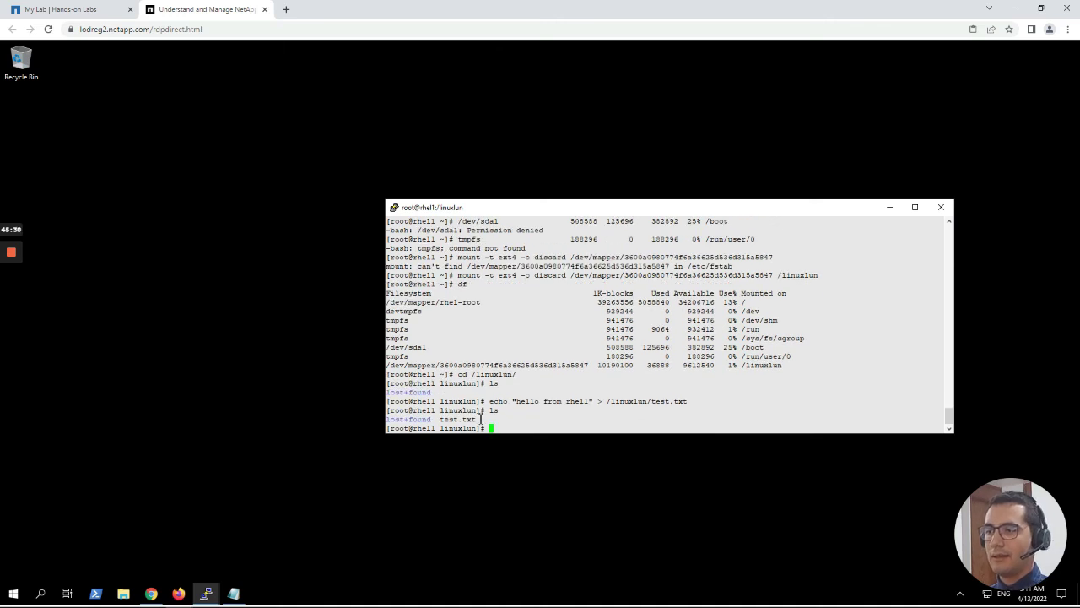
drag(483, 419, 440, 419)
click(503, 429)
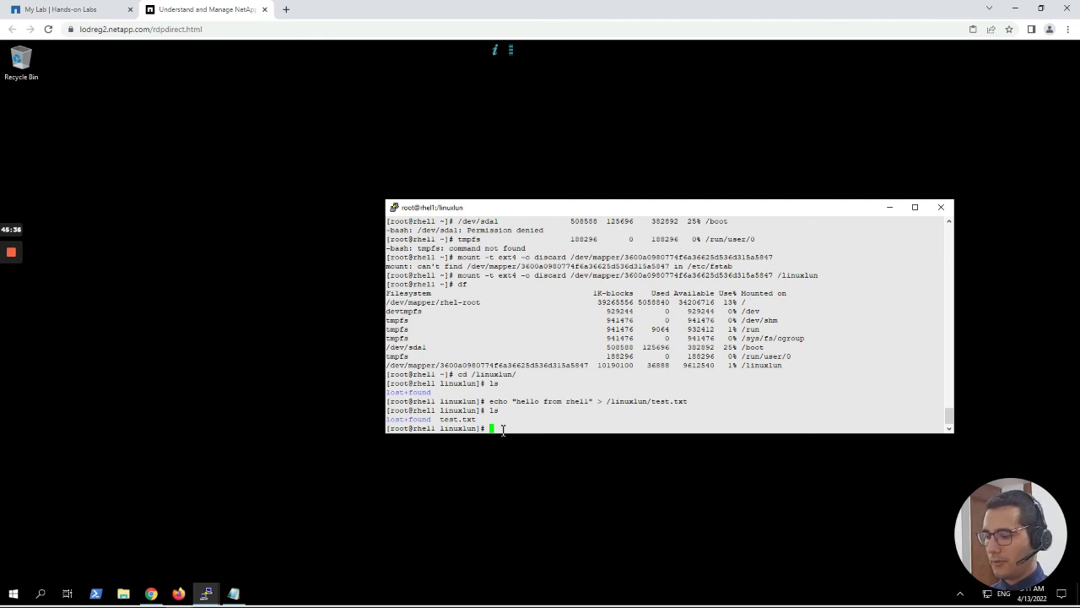
text(cat )
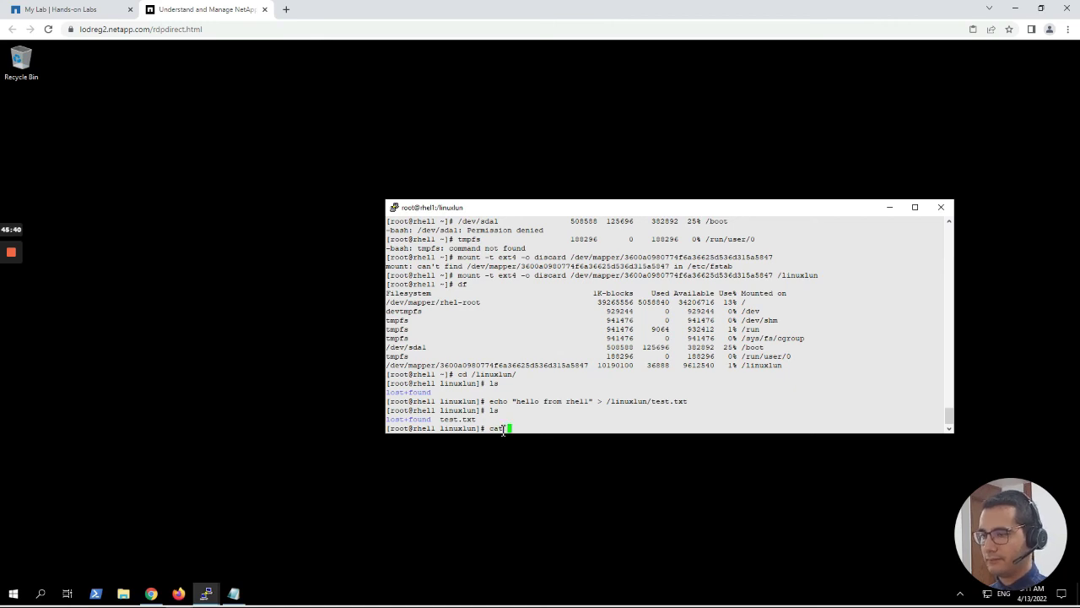
text(test.txt)
key(Return)
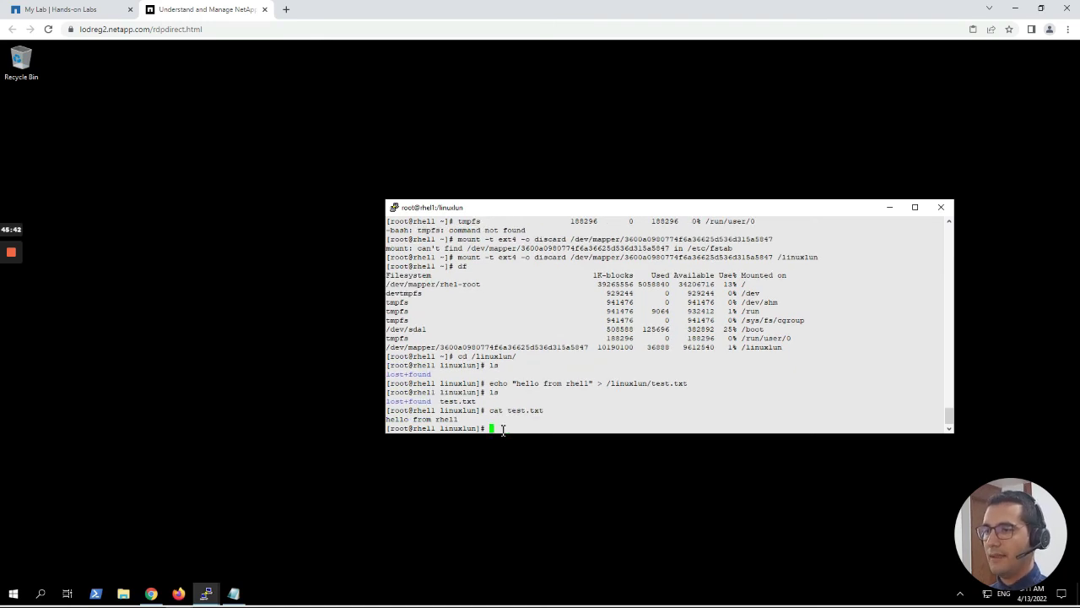